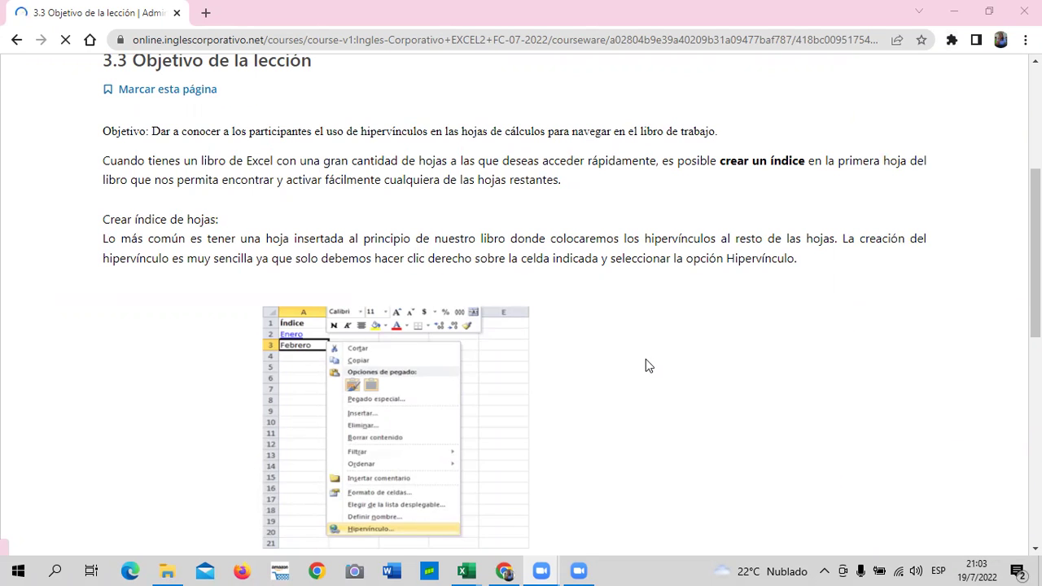
Scroll through the current lesson page down to its end.
{"action": "scroll", "coordinate": [646, 359], "scroll_direction": "up", "scroll_amount": 3}
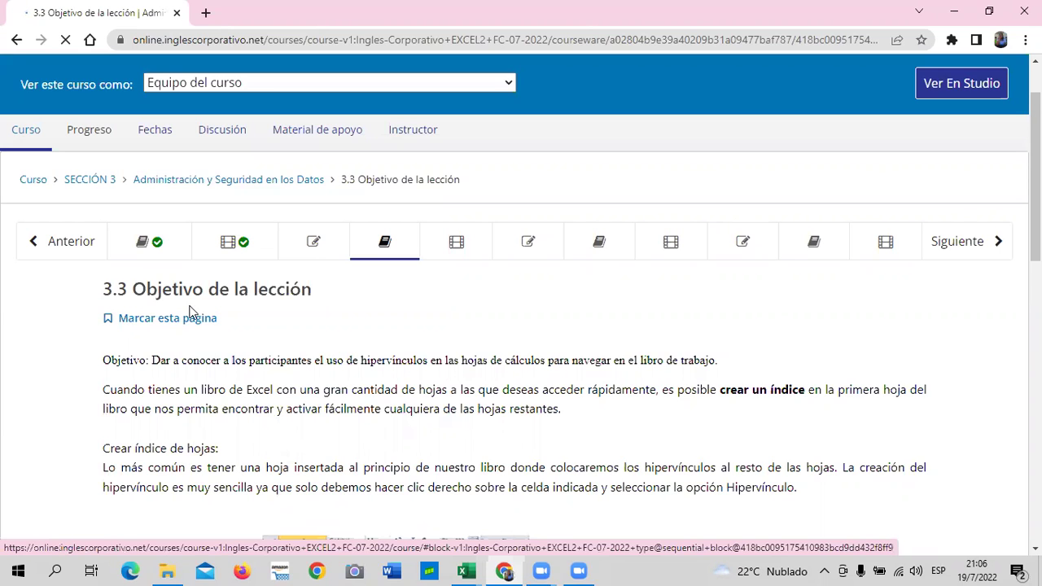
{"action": "scroll", "coordinate": [244, 391], "scroll_direction": "down", "scroll_amount": 1}
{"action": "scroll", "coordinate": [278, 413], "scroll_direction": "down", "scroll_amount": 3}
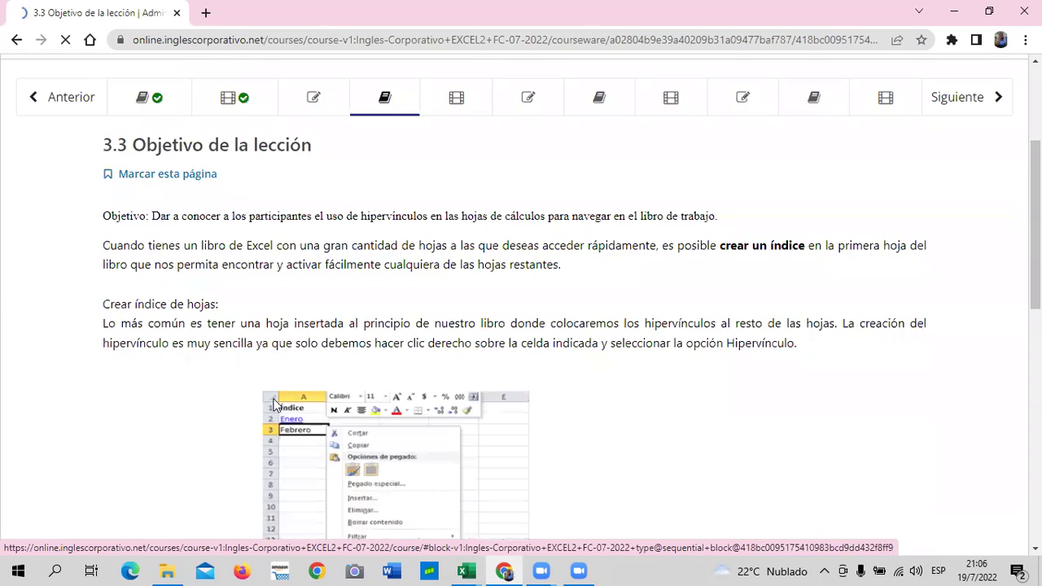
{"action": "scroll", "coordinate": [265, 391], "scroll_direction": "up", "scroll_amount": 2}
{"action": "scroll", "coordinate": [265, 391], "scroll_direction": "down", "scroll_amount": 1}
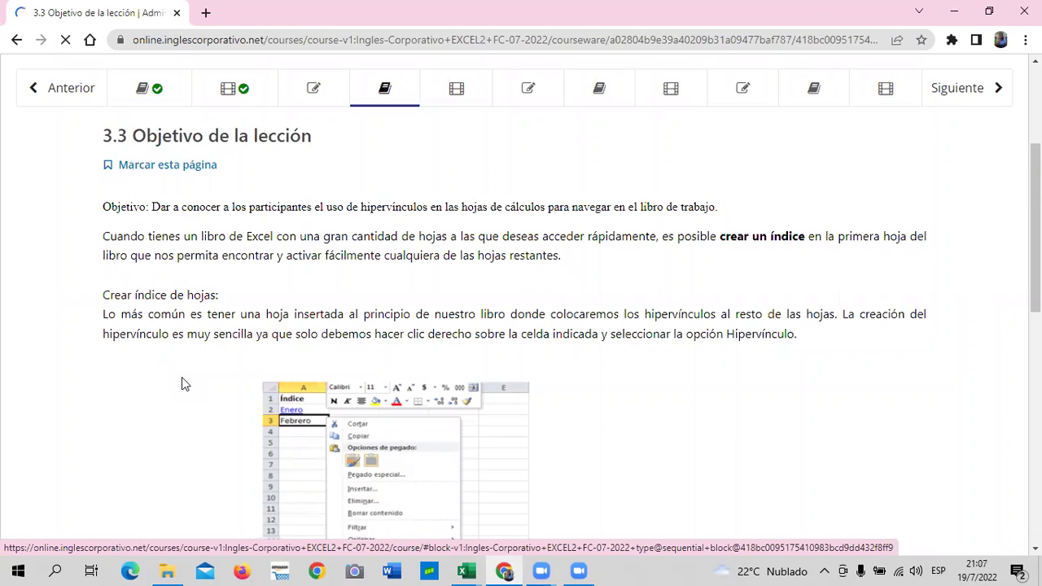
{"action": "scroll", "coordinate": [181, 382], "scroll_direction": "down", "scroll_amount": 1}
{"action": "scroll", "coordinate": [554, 359], "scroll_direction": "down", "scroll_amount": 1}
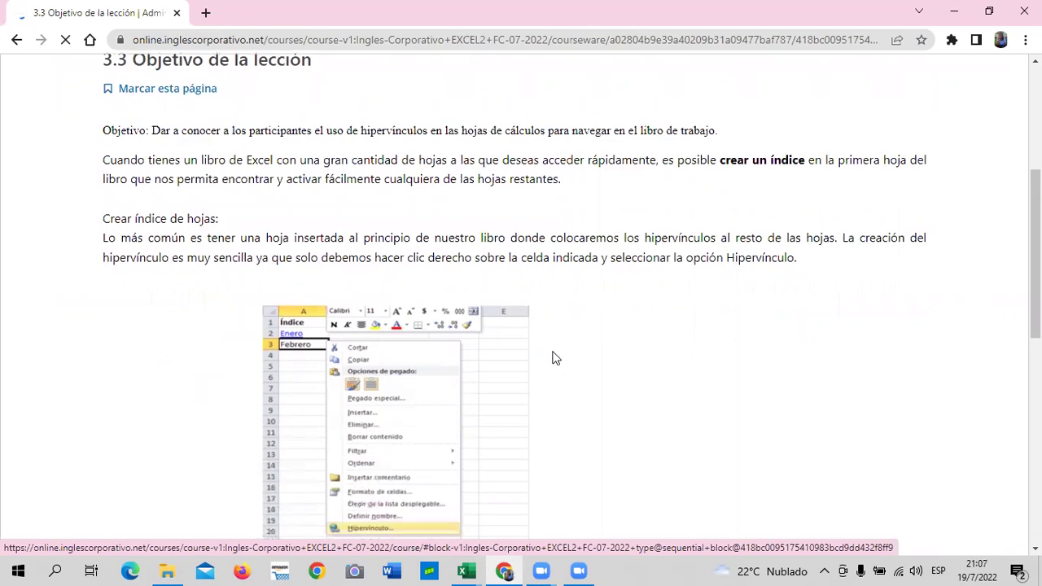
{"action": "scroll", "coordinate": [552, 356], "scroll_direction": "down", "scroll_amount": 2}
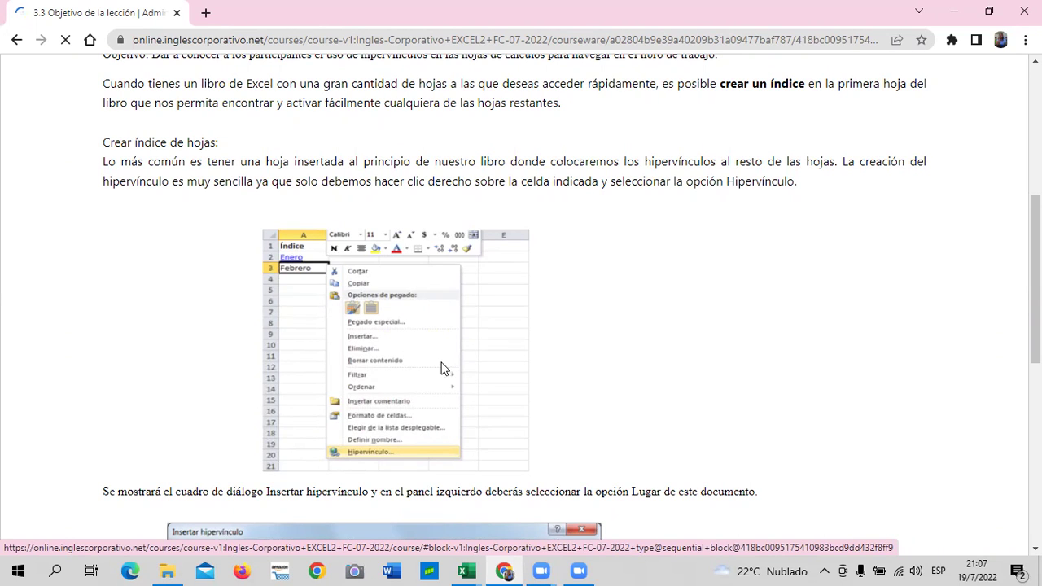
{"action": "scroll", "coordinate": [444, 368], "scroll_direction": "down", "scroll_amount": 2}
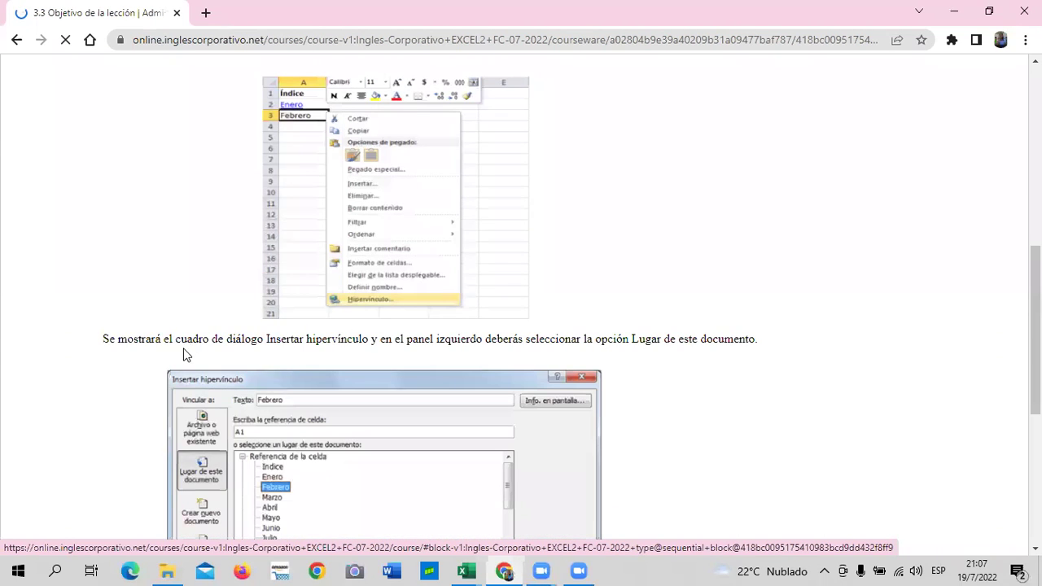
{"action": "scroll", "coordinate": [417, 346], "scroll_direction": "down", "scroll_amount": 1}
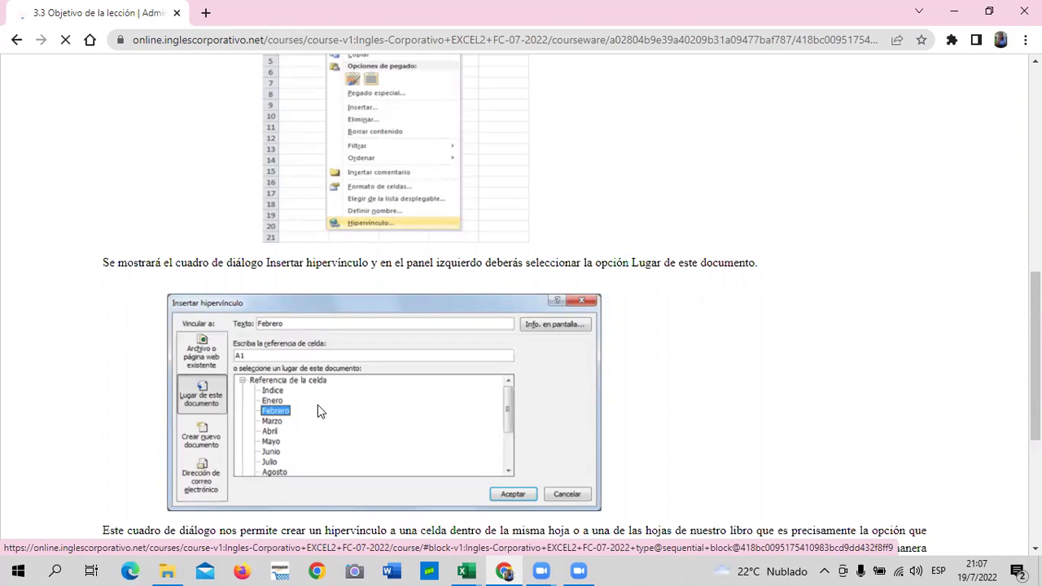
{"action": "scroll", "coordinate": [314, 406], "scroll_direction": "down", "scroll_amount": 2}
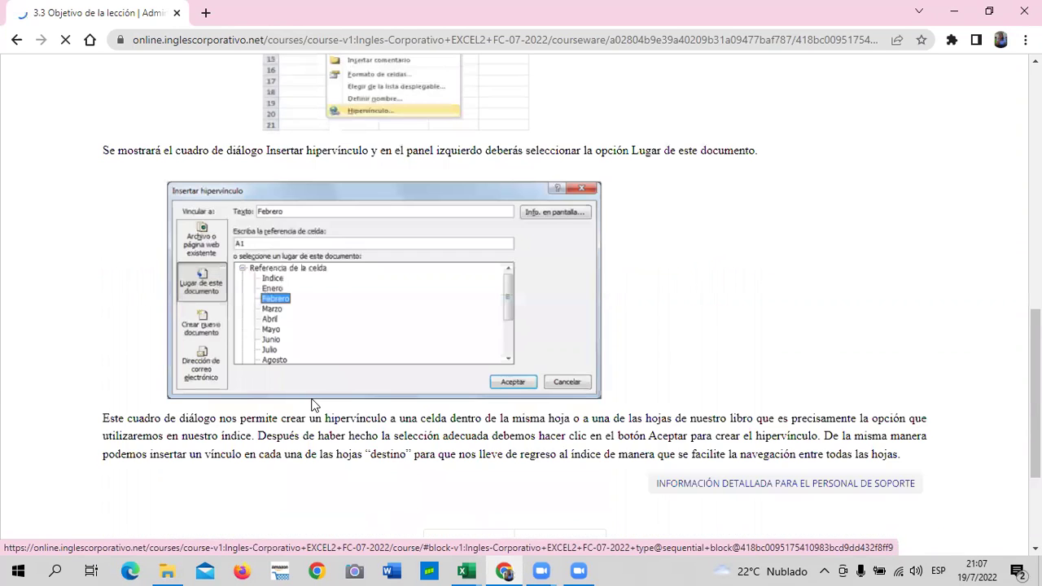
{"action": "scroll", "coordinate": [314, 406], "scroll_direction": "down", "scroll_amount": 1}
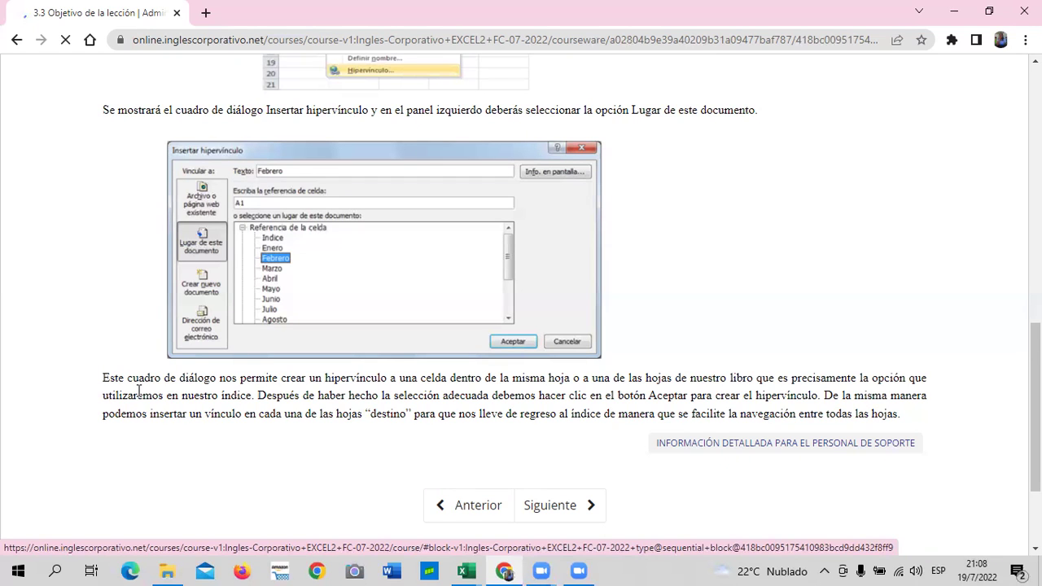
Go to lesson 3.4 Creación de indices con vinculos and scroll to its video.
{"action": "left_click", "coordinate": [554, 502]}
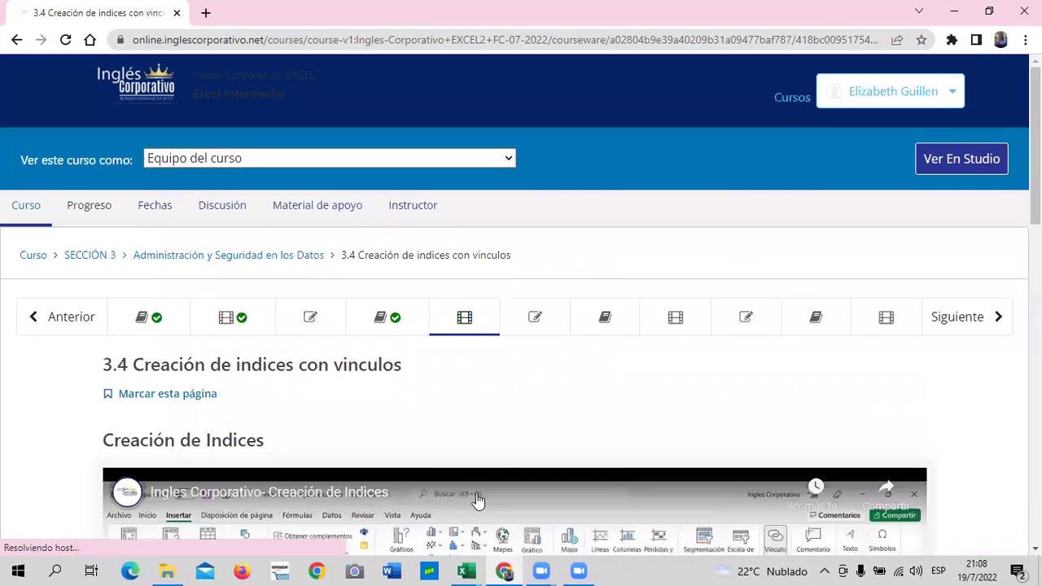
{"action": "scroll", "coordinate": [494, 433], "scroll_direction": "down", "scroll_amount": 1}
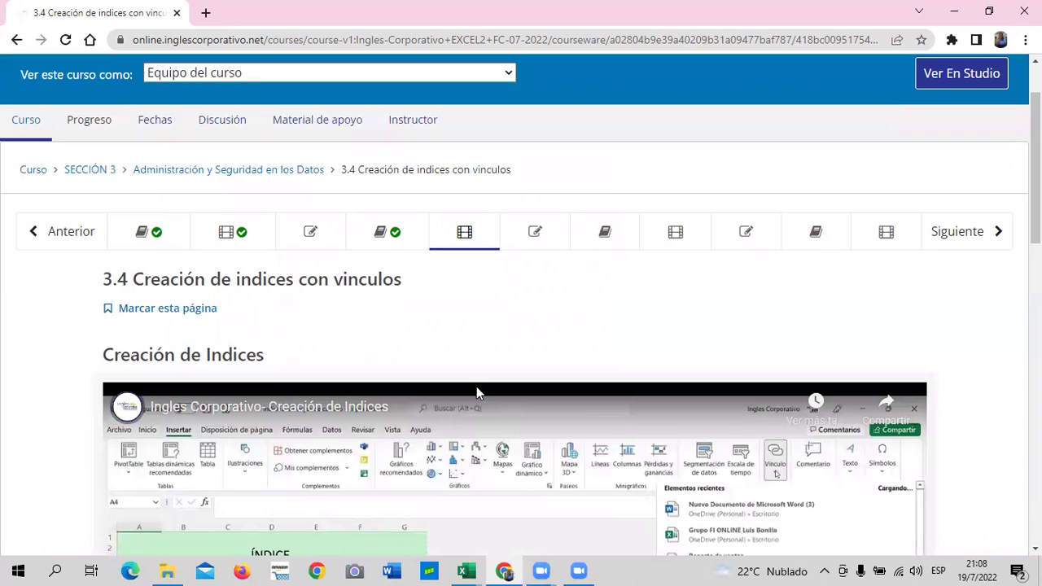
{"action": "scroll", "coordinate": [511, 318], "scroll_direction": "down", "scroll_amount": 3}
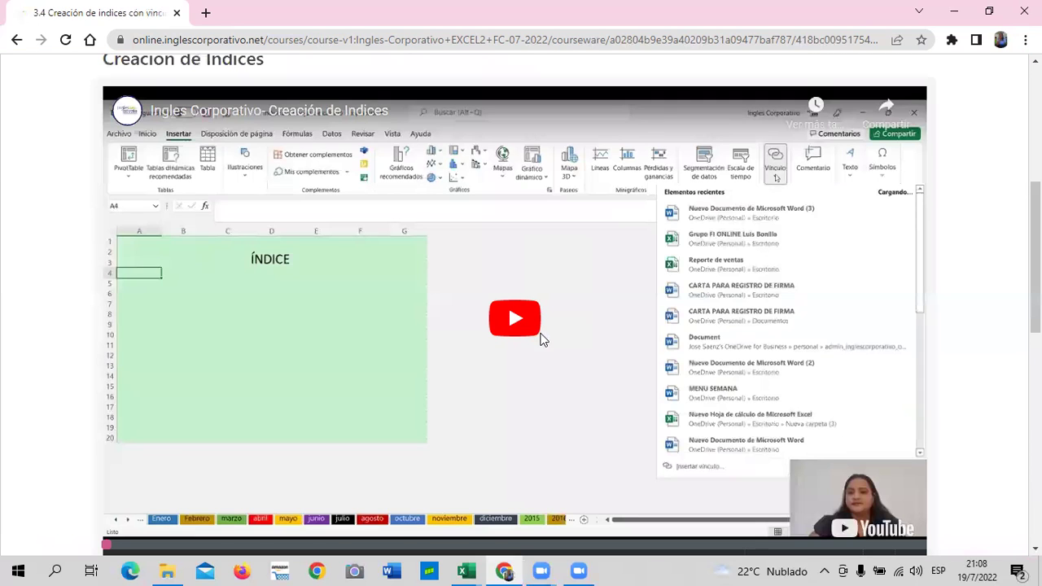
Play the Creación de Indices video until it reaches the ÍNDICE sheet linking Enero and Febrero.
{"action": "left_click", "coordinate": [538, 329]}
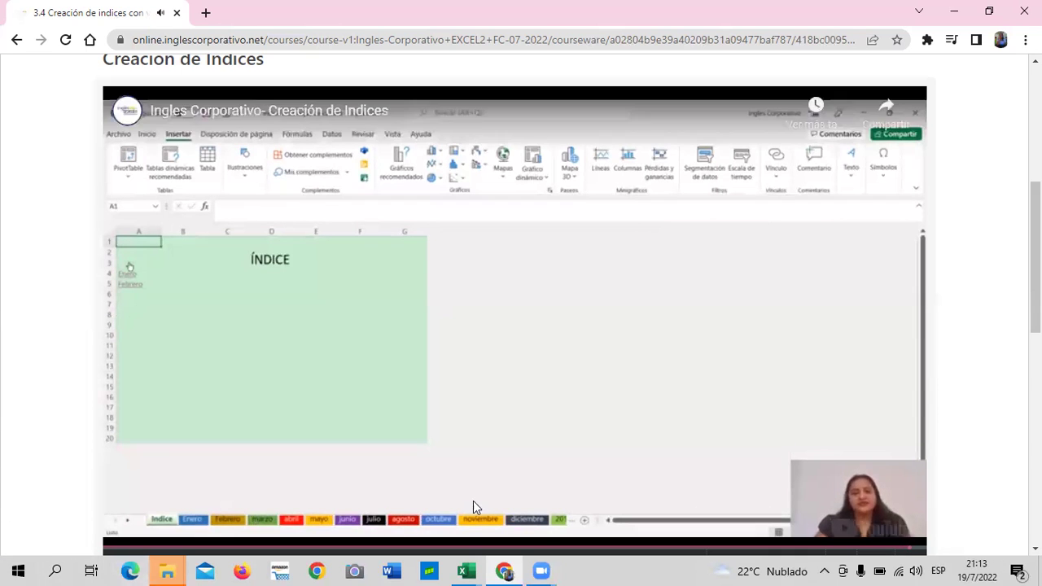
{"action": "mouse_move", "coordinate": [163, 571]}
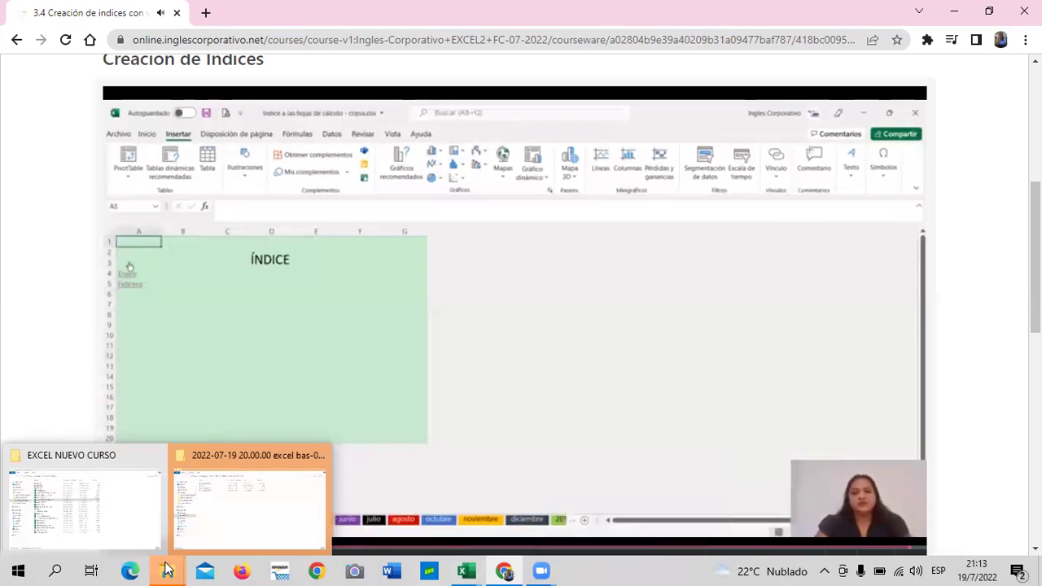
Switch to the 'Indice a las hojas de cálculo - copia (6)' workbook and test its Enero link.
{"action": "left_click", "coordinate": [155, 455]}
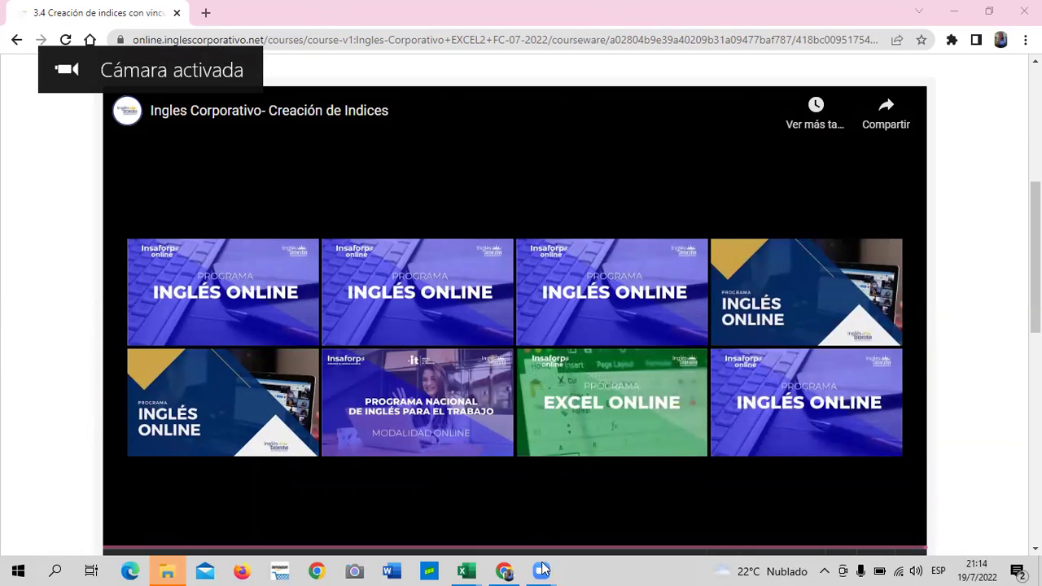
{"action": "mouse_move", "coordinate": [474, 568]}
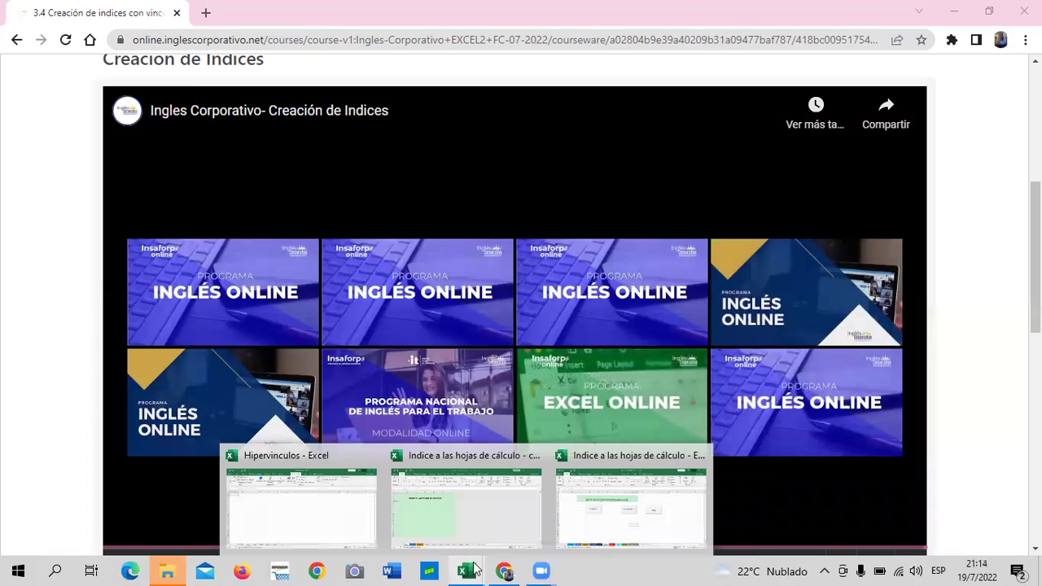
{"action": "left_click", "coordinate": [464, 507]}
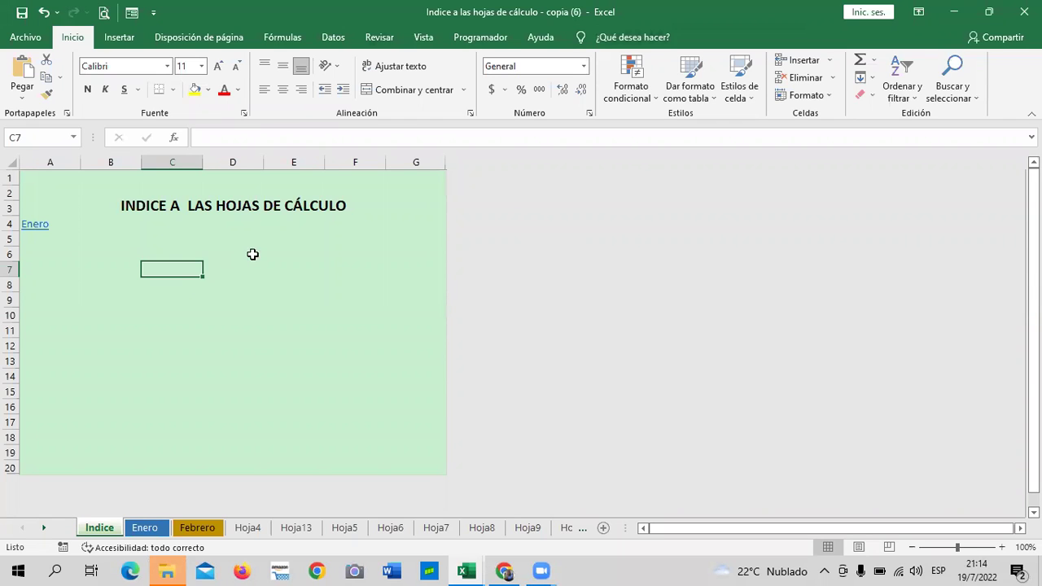
{"action": "left_click", "coordinate": [275, 225]}
{"action": "left_click", "coordinate": [34, 228]}
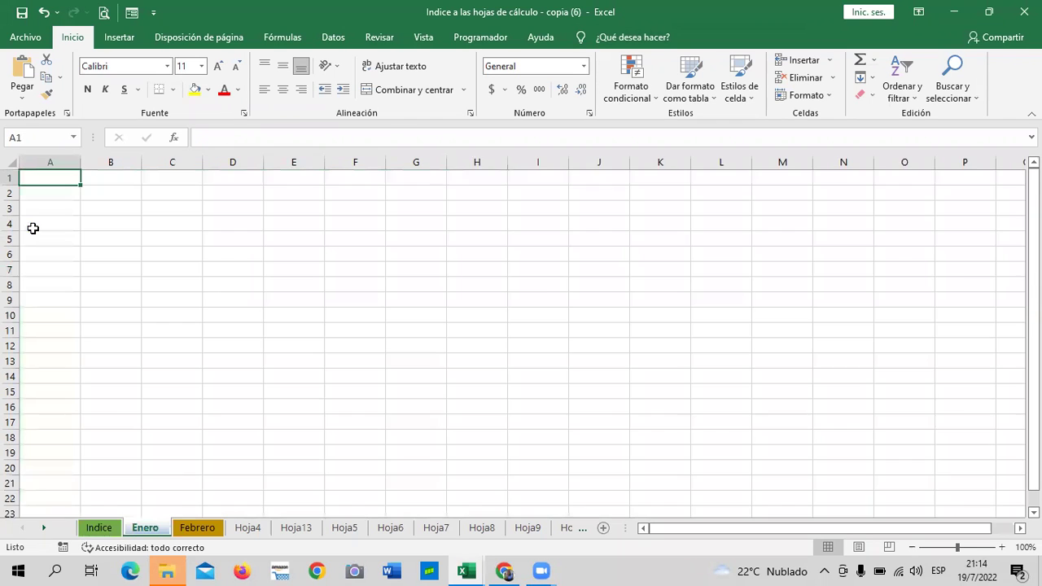
{"action": "left_click", "coordinate": [107, 531]}
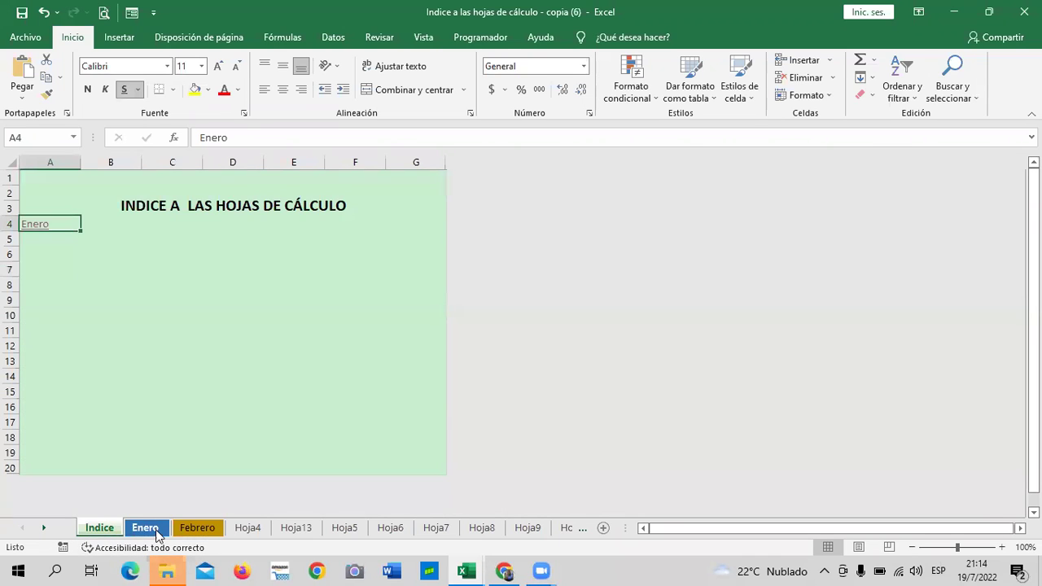
Rename sheet Hoja4 to Marzo and Hoja13 to Abril.
{"action": "right_click", "coordinate": [239, 535]}
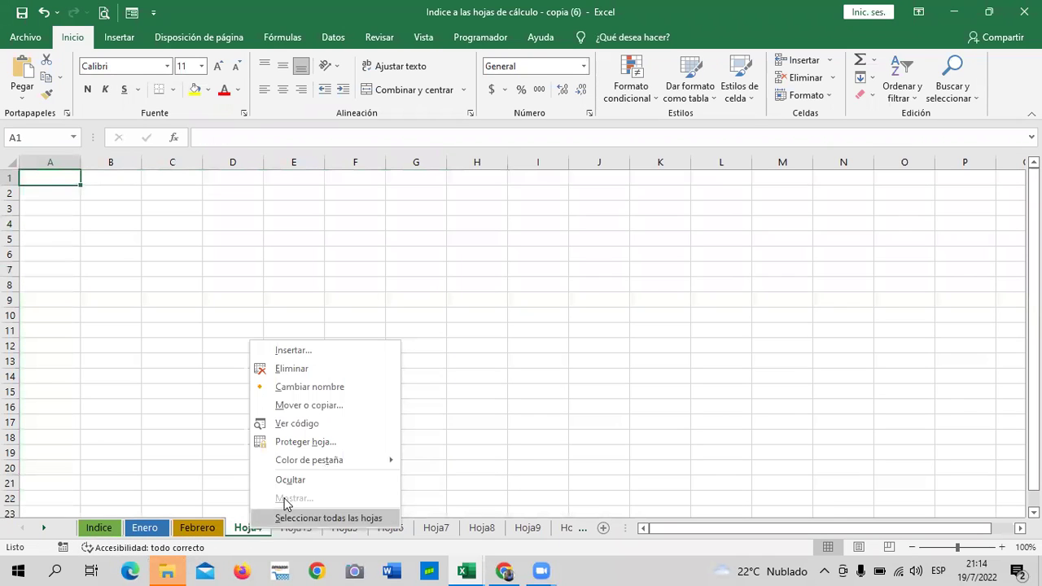
{"action": "left_click", "coordinate": [317, 388]}
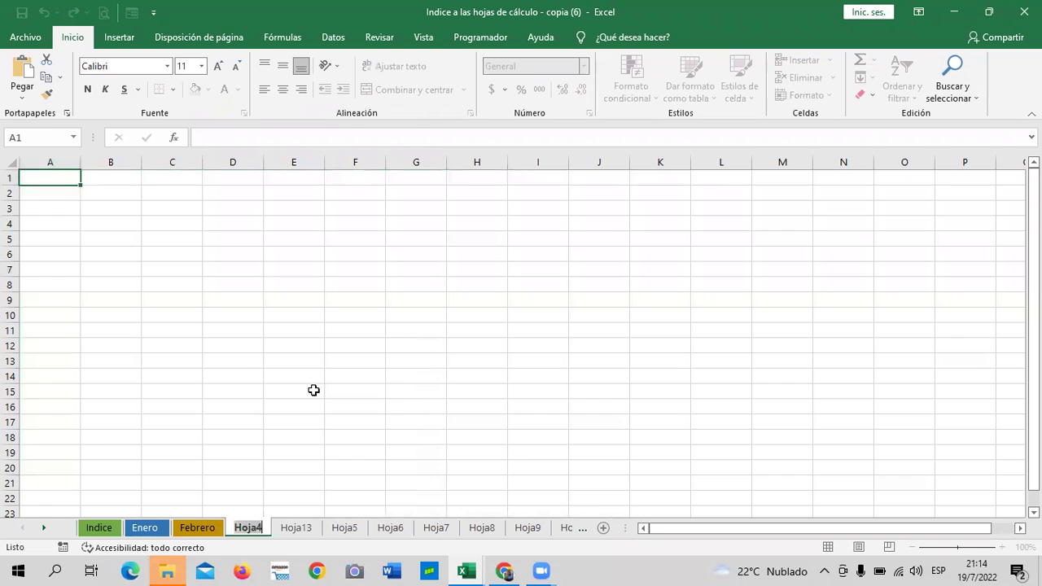
{"action": "key", "text": "Caps_Lock"}
{"action": "key", "text": "Caps_Lock"}
{"action": "key", "text": "Caps_Lock"}
{"action": "type", "text": "M"}
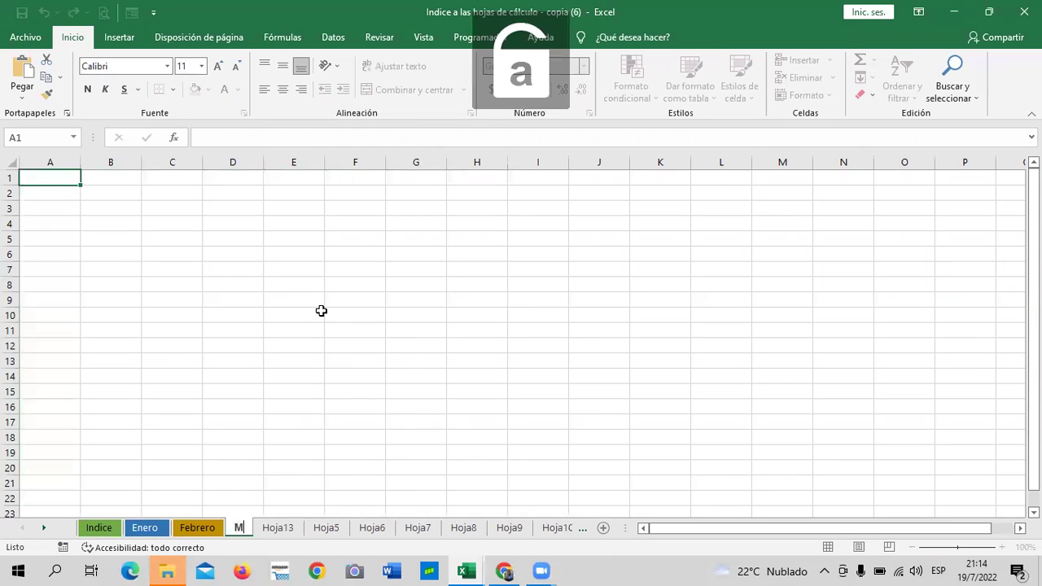
{"action": "type", "text": "arzo"}
{"action": "key", "text": "Return"}
{"action": "left_click", "coordinate": [363, 385]}
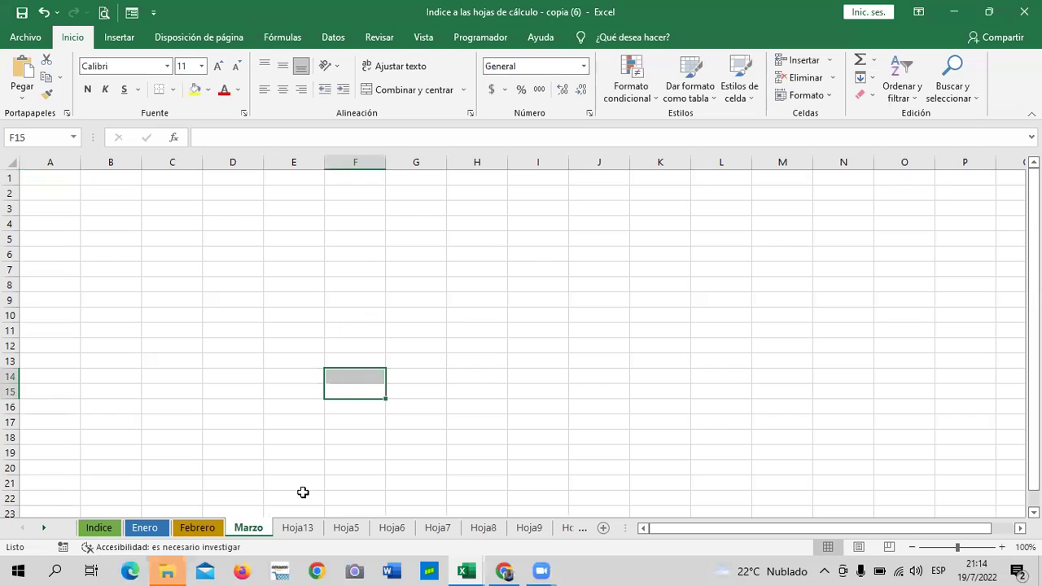
{"action": "left_click", "coordinate": [297, 528]}
{"action": "right_click", "coordinate": [297, 528]}
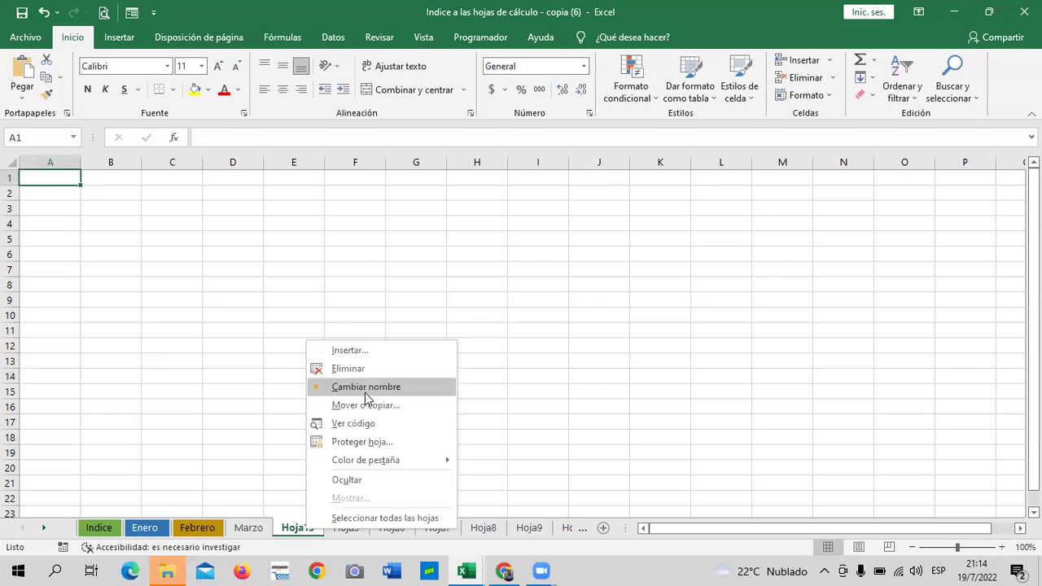
{"action": "left_click", "coordinate": [365, 387]}
{"action": "type", "text": "Abril"}
{"action": "key", "text": "Return"}
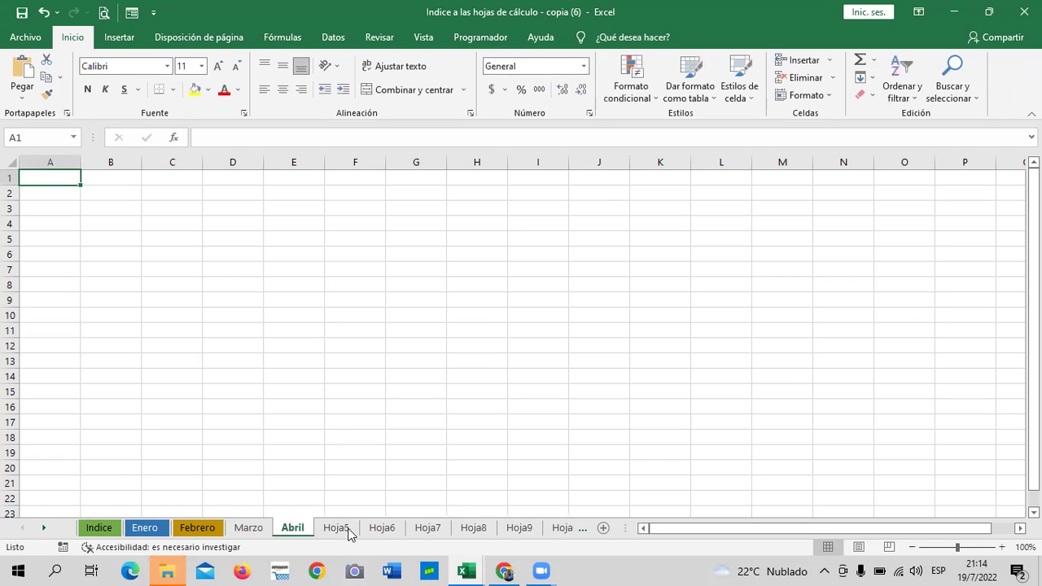
Rename sheet Hoja5 to Mayo and Hoja6 to Junio.
{"action": "left_click", "coordinate": [349, 529]}
{"action": "double_click", "coordinate": [348, 529]}
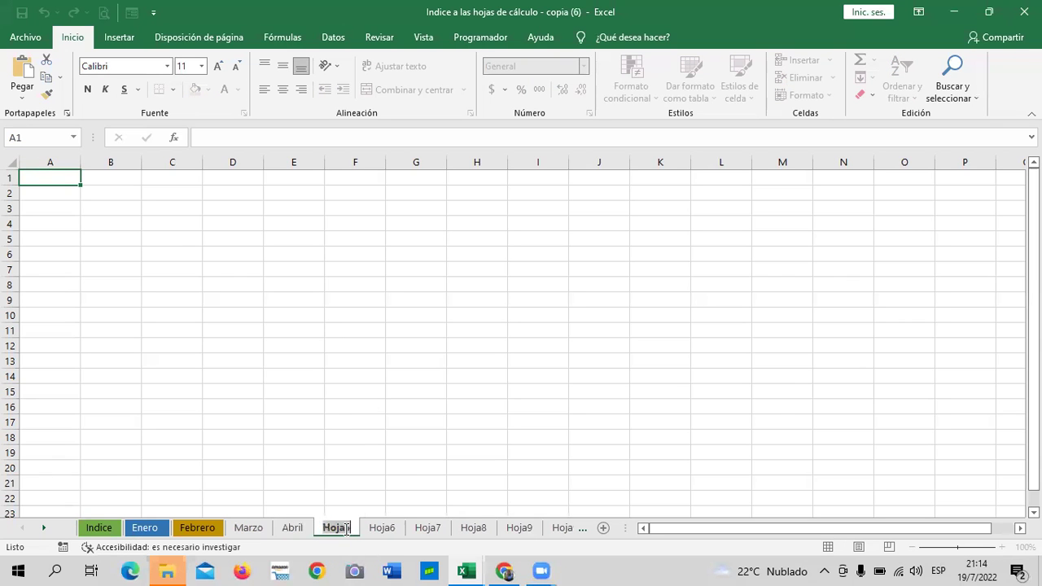
{"action": "type", "text": "Mayo"}
{"action": "key", "text": "Return"}
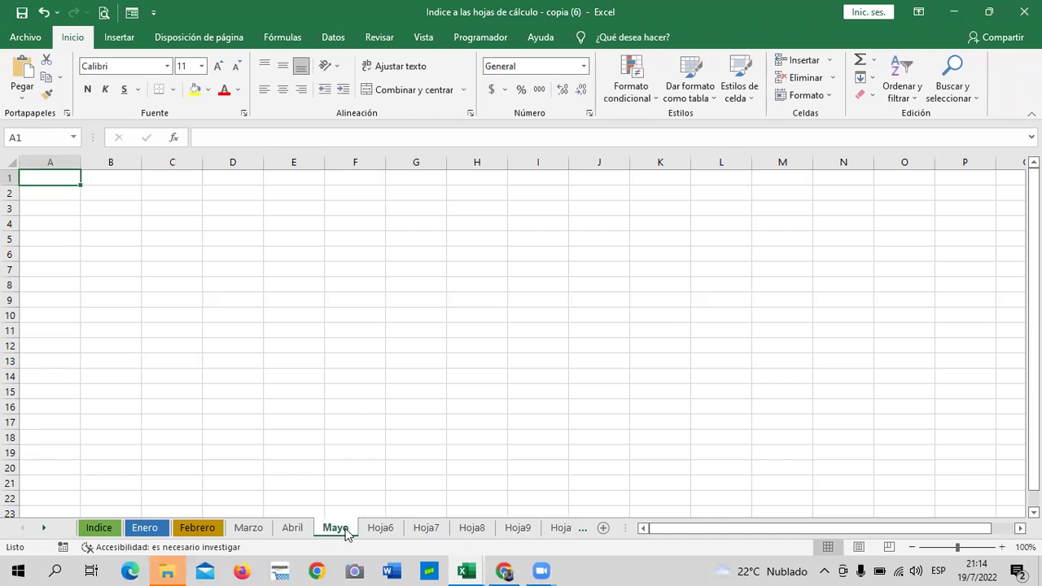
{"action": "left_click", "coordinate": [387, 528]}
{"action": "double_click", "coordinate": [391, 529]}
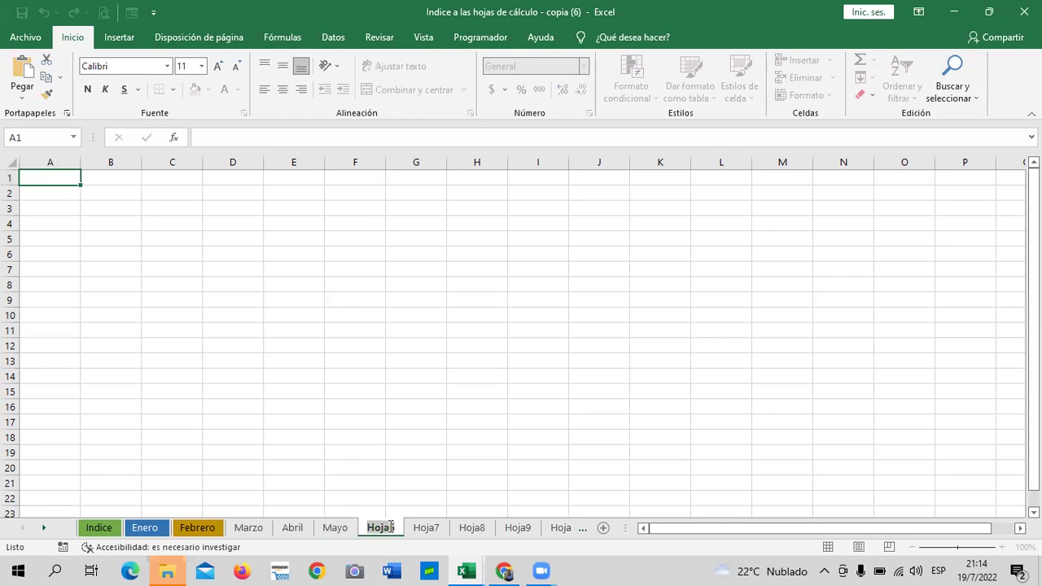
{"action": "type", "text": "Junio"}
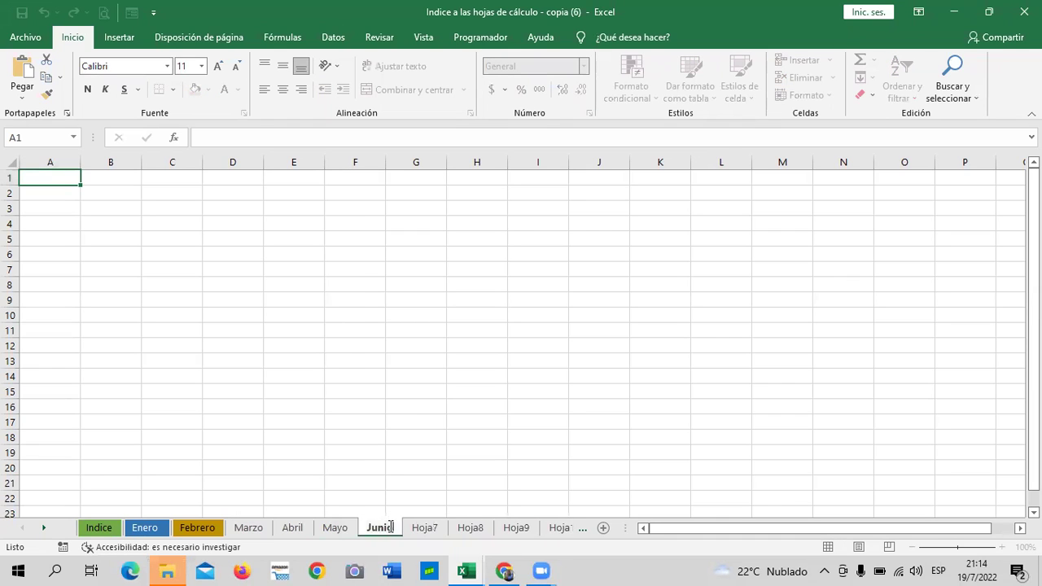
{"action": "left_click", "coordinate": [447, 465]}
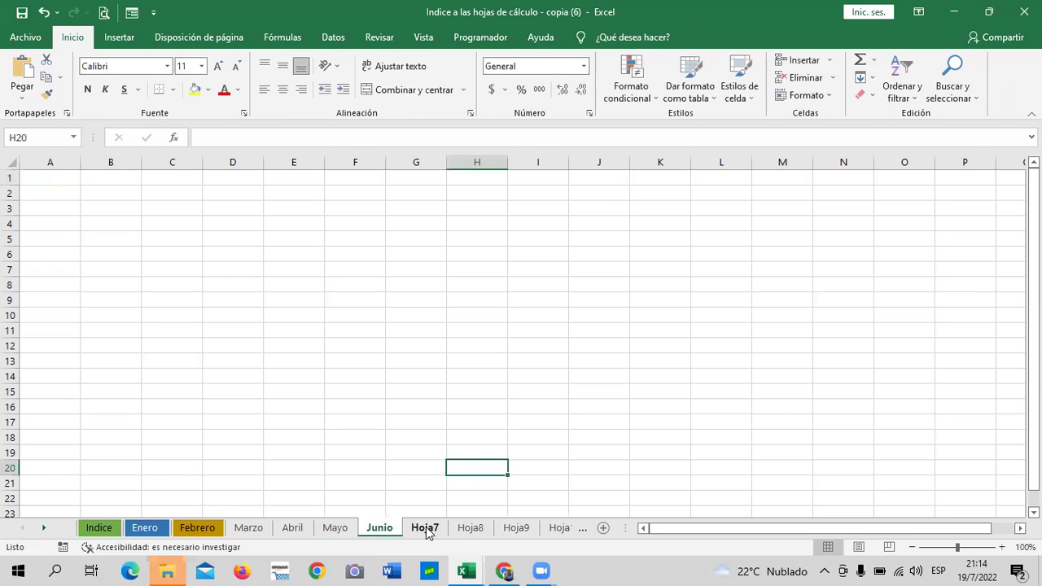
Rename sheet Hoja7 to Julio and Hoja8 to Agosto, then check the remaining tabs.
{"action": "left_click", "coordinate": [423, 532]}
{"action": "double_click", "coordinate": [423, 533]}
{"action": "key", "text": "BackSpace"}
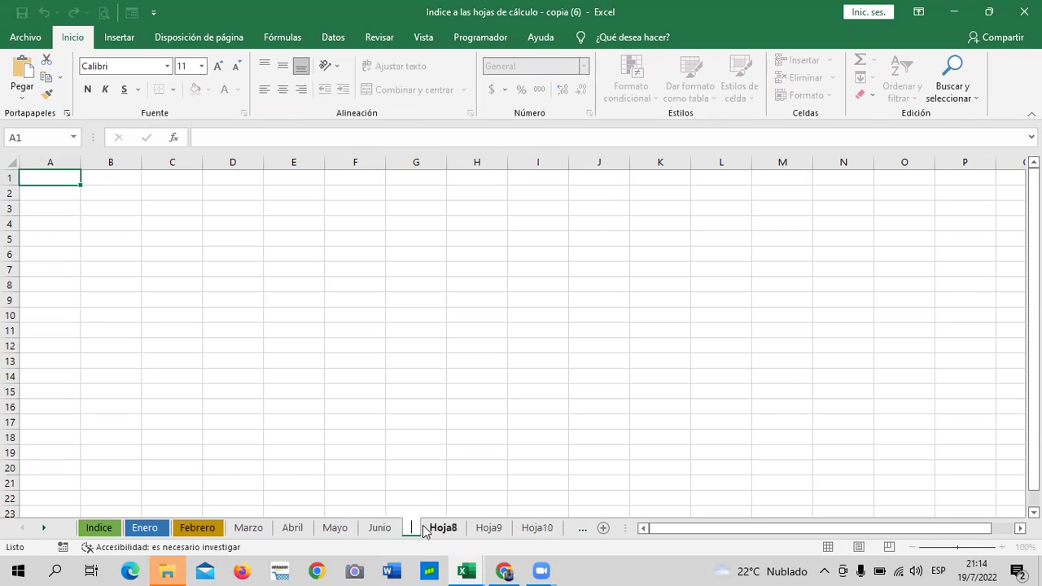
{"action": "type", "text": "Juli"}
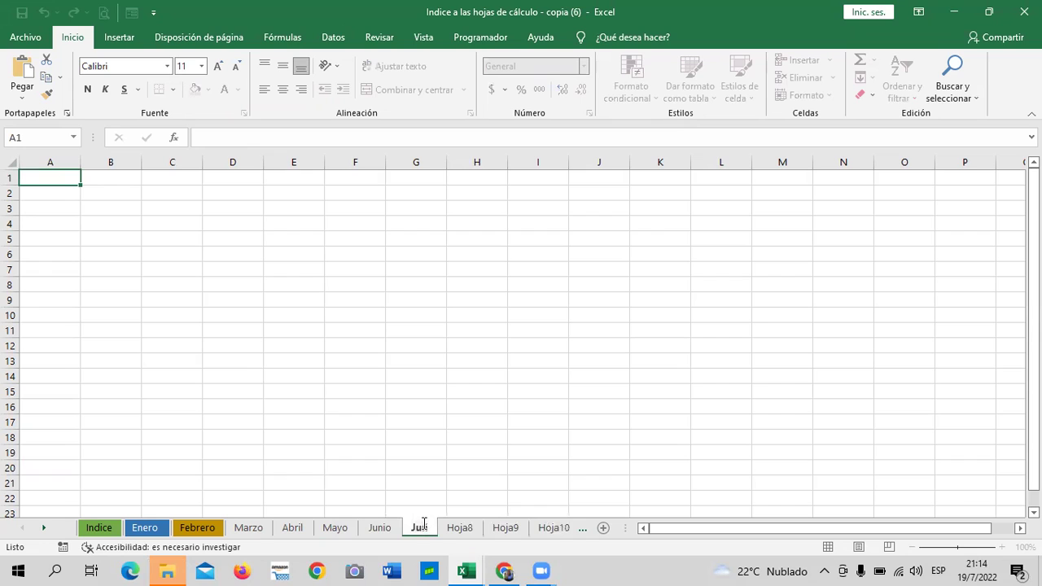
{"action": "type", "text": "o"}
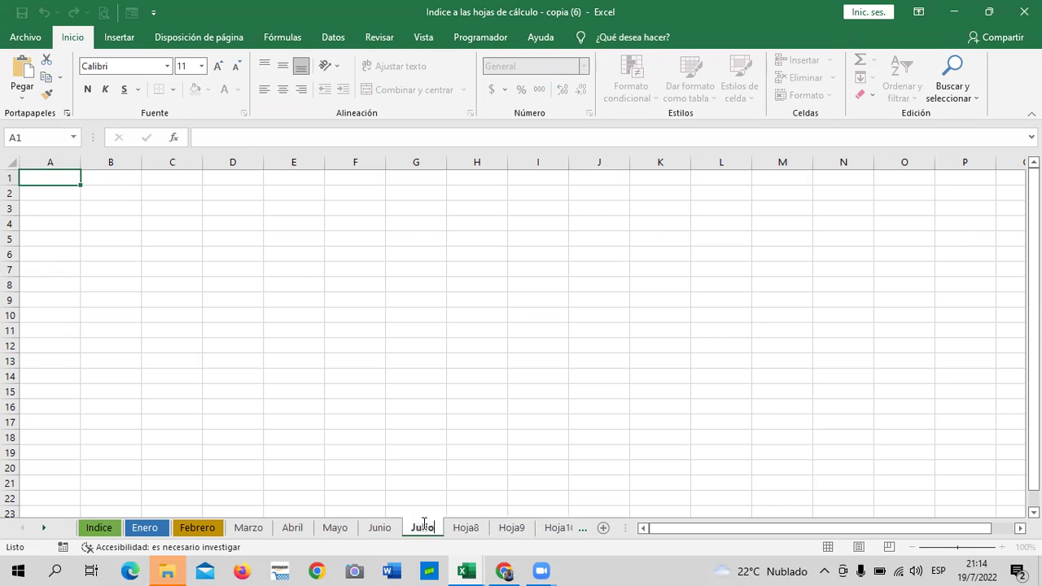
{"action": "key", "text": "Return"}
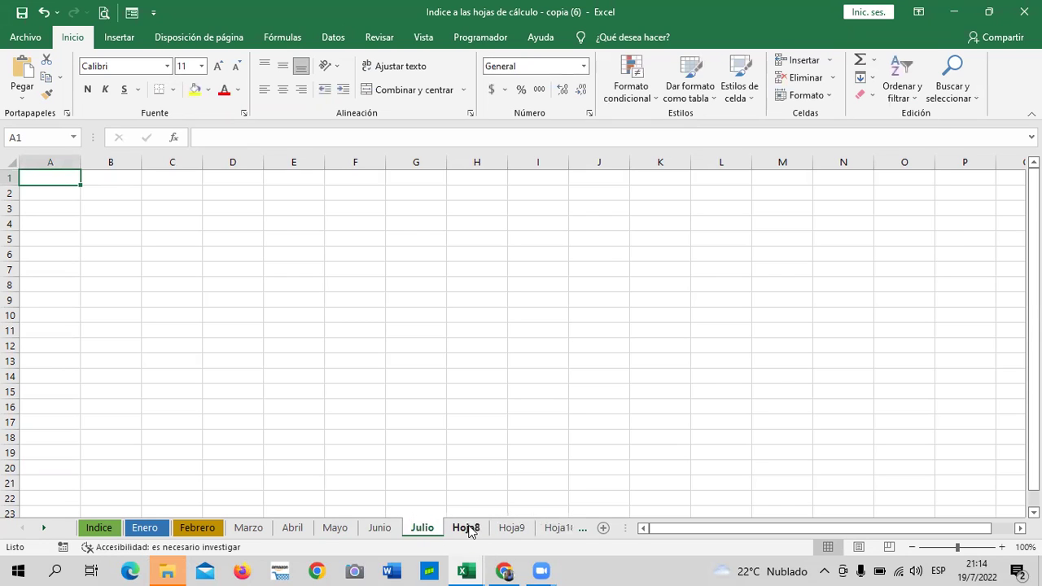
{"action": "left_click", "coordinate": [470, 529]}
{"action": "double_click", "coordinate": [471, 530]}
{"action": "type", "text": "Agosto"}
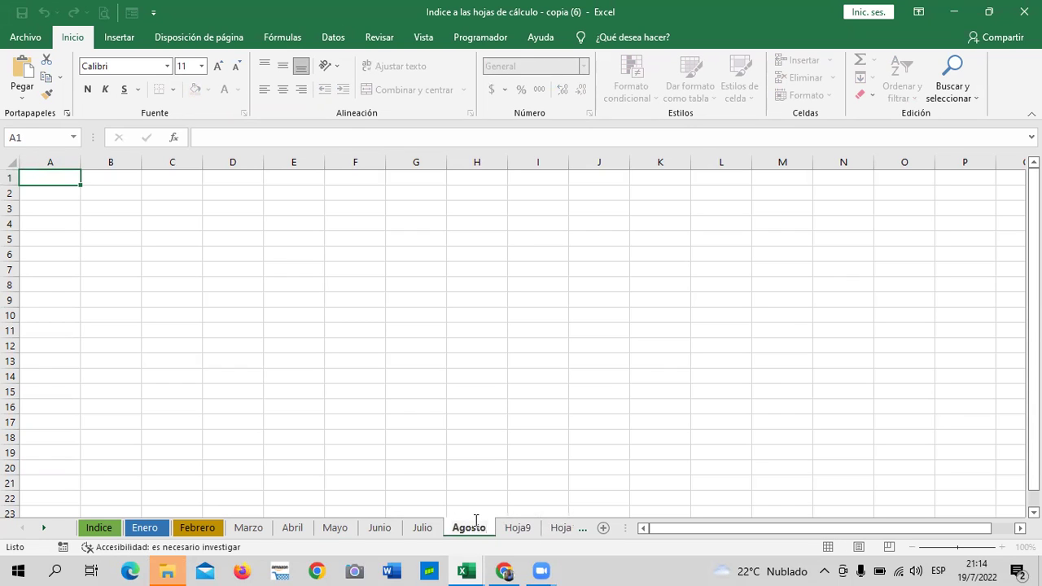
{"action": "key", "text": "Return"}
{"action": "left_click", "coordinate": [44, 528]}
{"action": "left_click", "coordinate": [45, 529]}
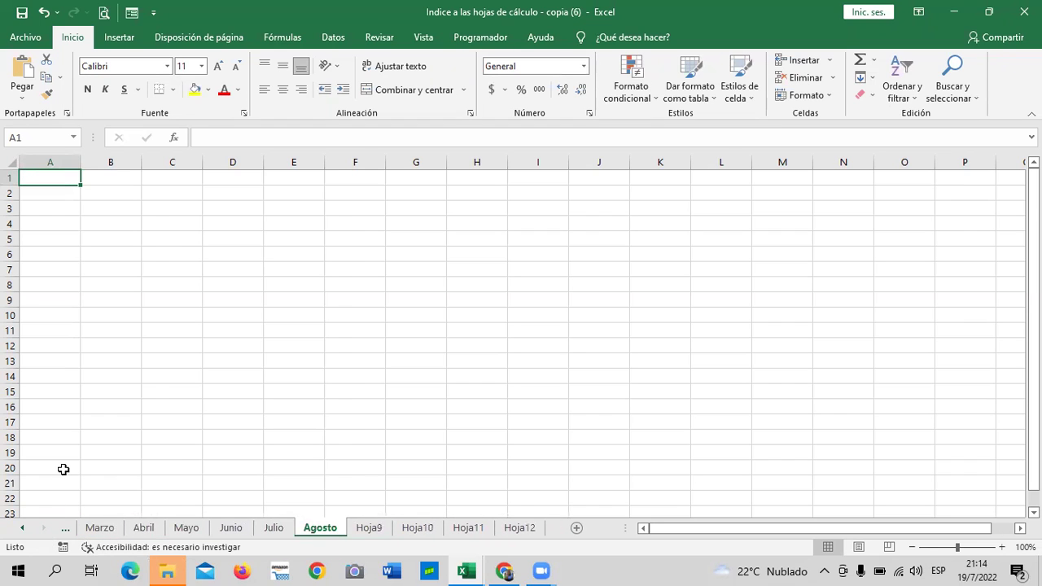
{"action": "left_click", "coordinate": [23, 529]}
{"action": "left_click", "coordinate": [23, 529]}
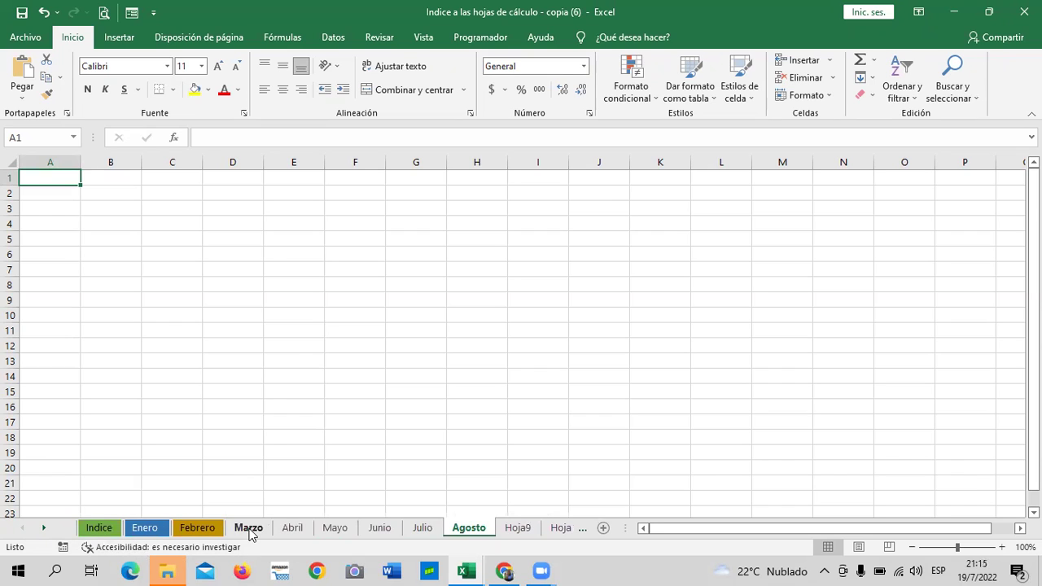
Colour the Marzo tab blue, Abril yellow and Mayo red.
{"action": "left_click", "coordinate": [249, 529]}
{"action": "right_click", "coordinate": [248, 530]}
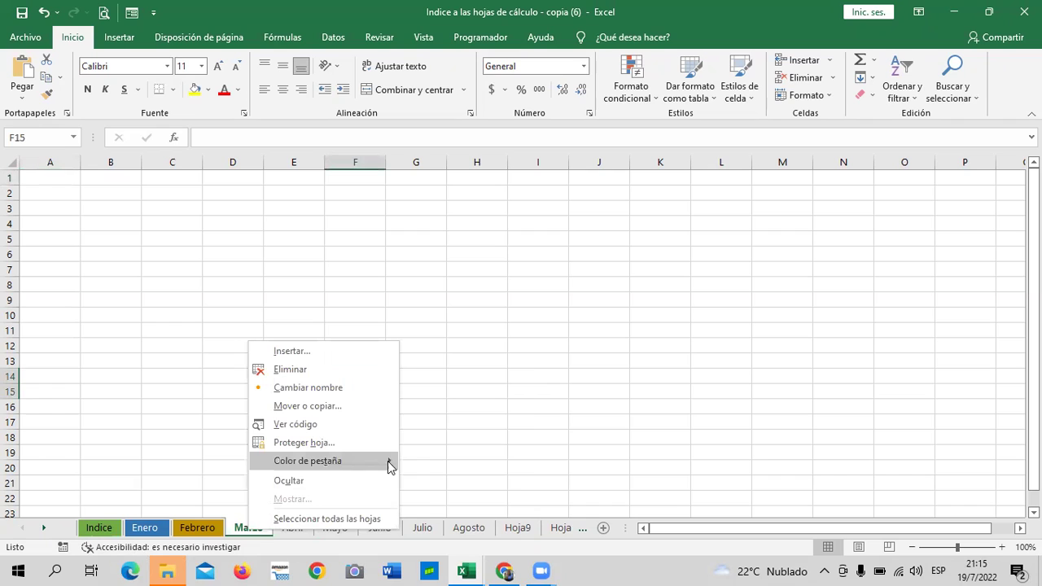
{"action": "mouse_move", "coordinate": [387, 461]}
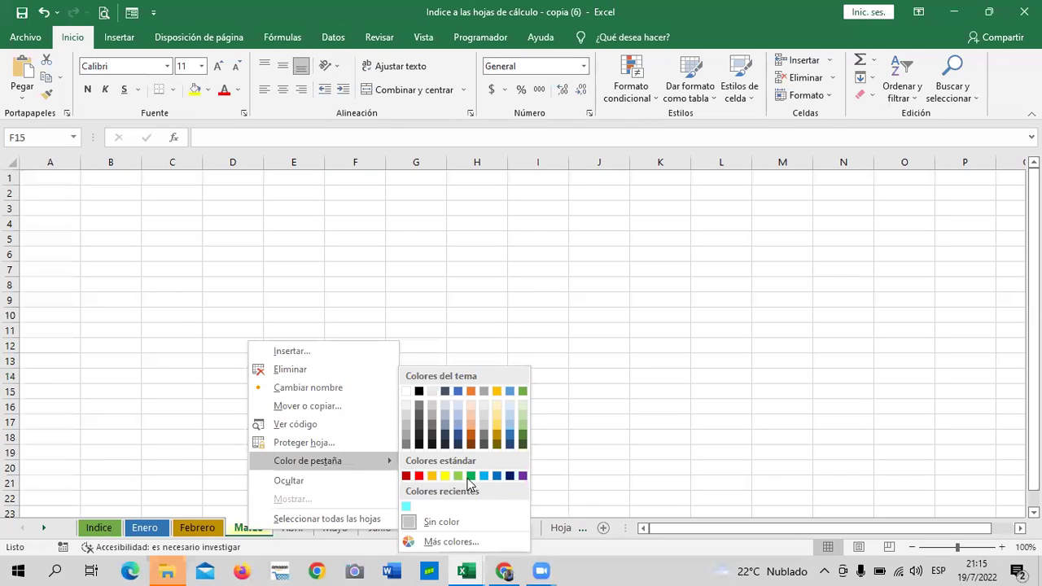
{"action": "left_click", "coordinate": [497, 477]}
{"action": "left_click", "coordinate": [295, 529]}
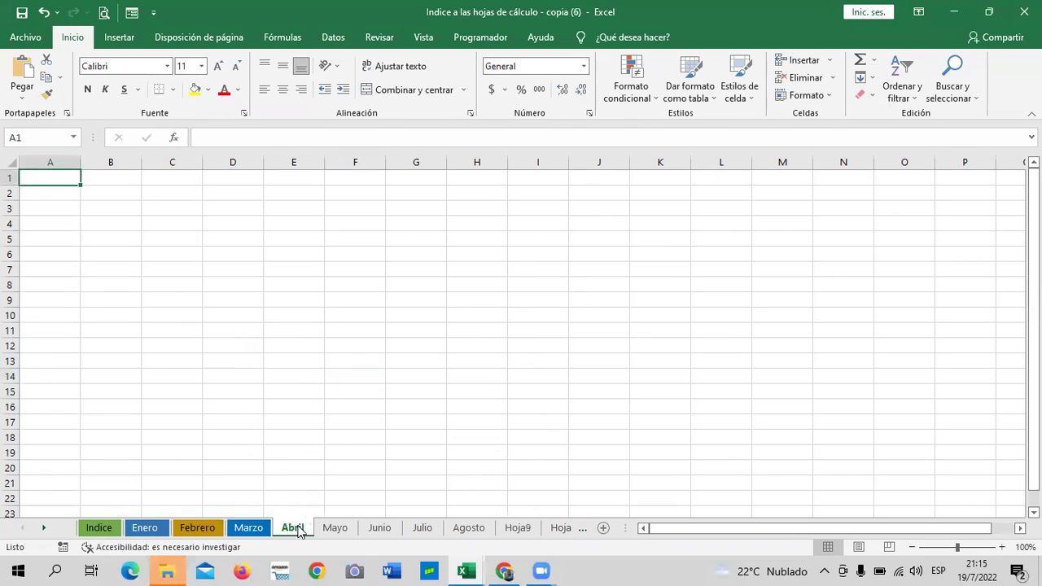
{"action": "right_click", "coordinate": [298, 530]}
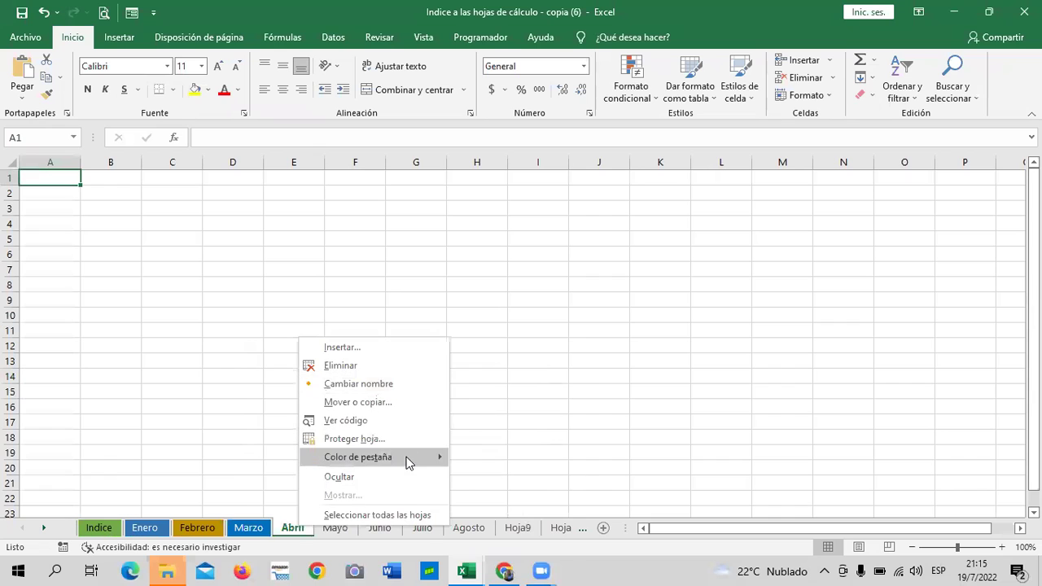
{"action": "mouse_move", "coordinate": [408, 461]}
{"action": "left_click", "coordinate": [484, 481]}
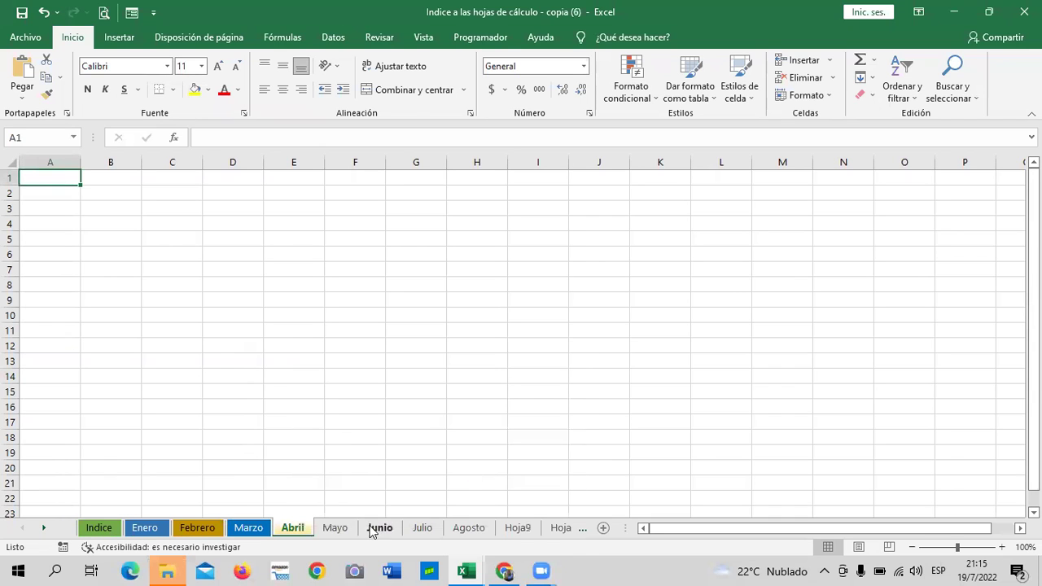
{"action": "left_click", "coordinate": [342, 530]}
{"action": "right_click", "coordinate": [345, 531]}
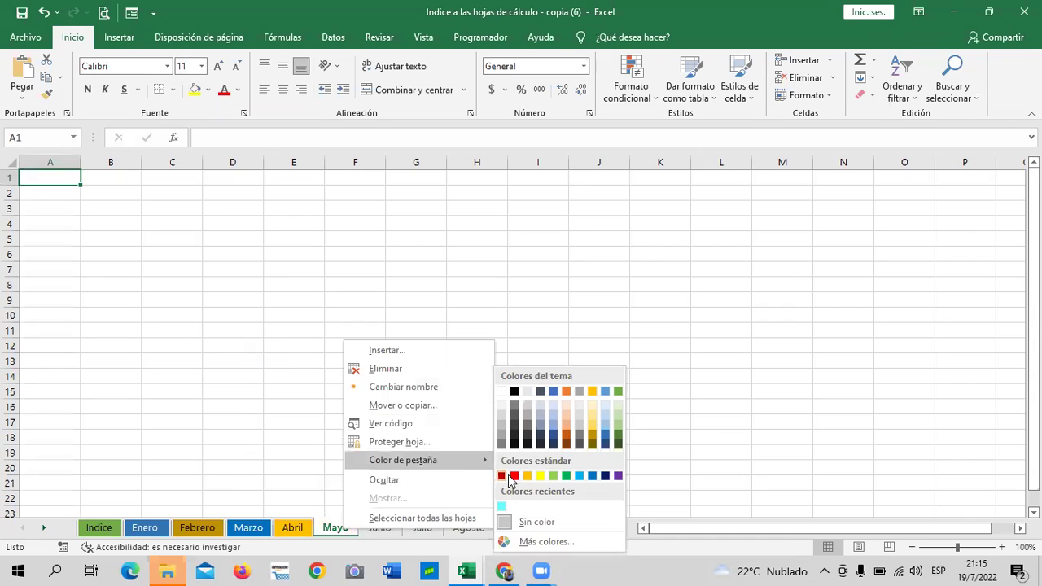
{"action": "left_click", "coordinate": [514, 476]}
Colour the Junio tab dark blue and the Julio tab light blue.
{"action": "left_click", "coordinate": [383, 530]}
{"action": "right_click", "coordinate": [386, 531]}
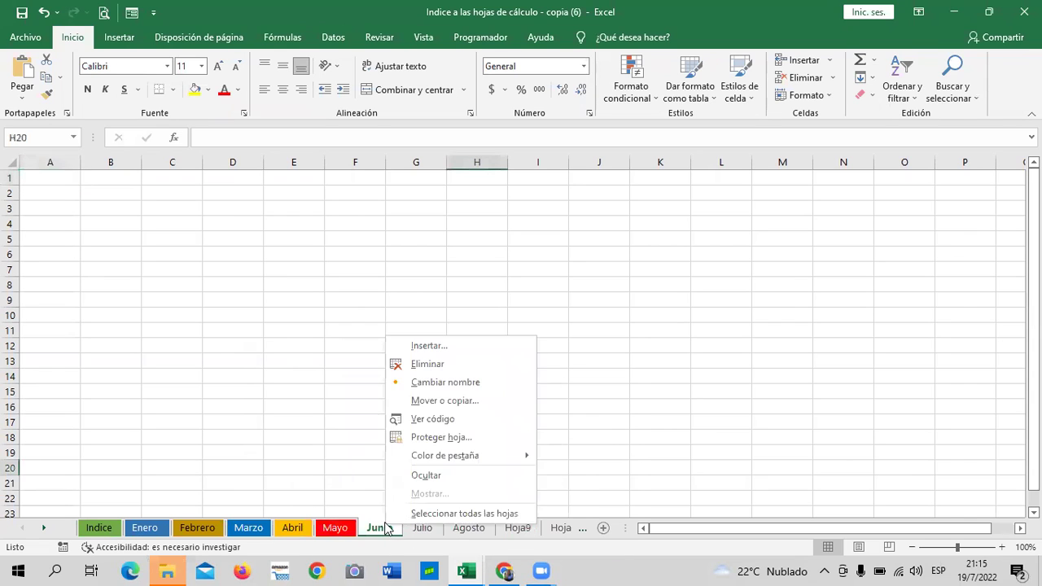
{"action": "mouse_move", "coordinate": [489, 458]}
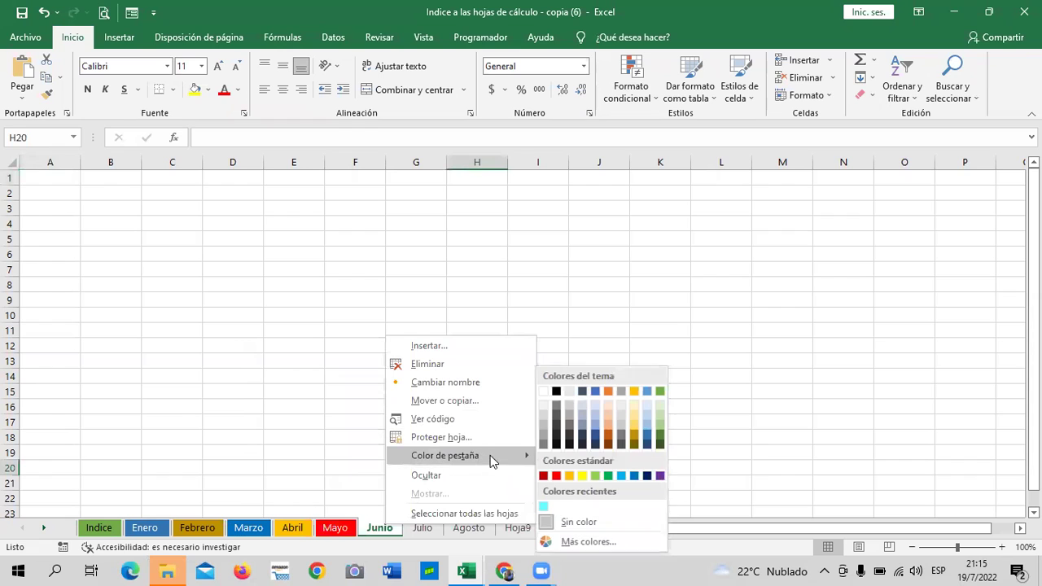
{"action": "left_click", "coordinate": [599, 445]}
{"action": "left_click", "coordinate": [430, 529]}
{"action": "right_click", "coordinate": [432, 529]}
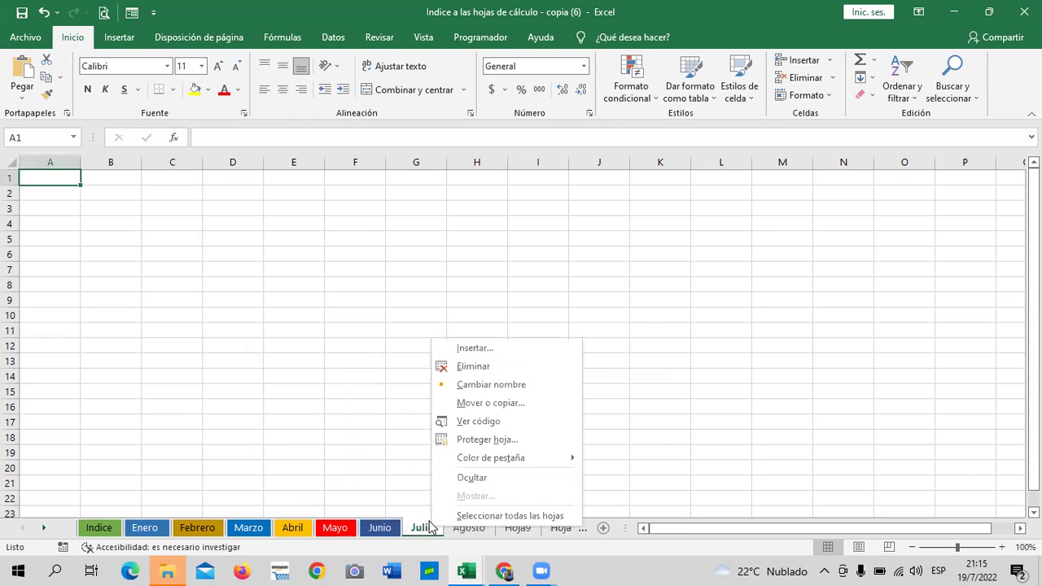
{"action": "mouse_move", "coordinate": [533, 460]}
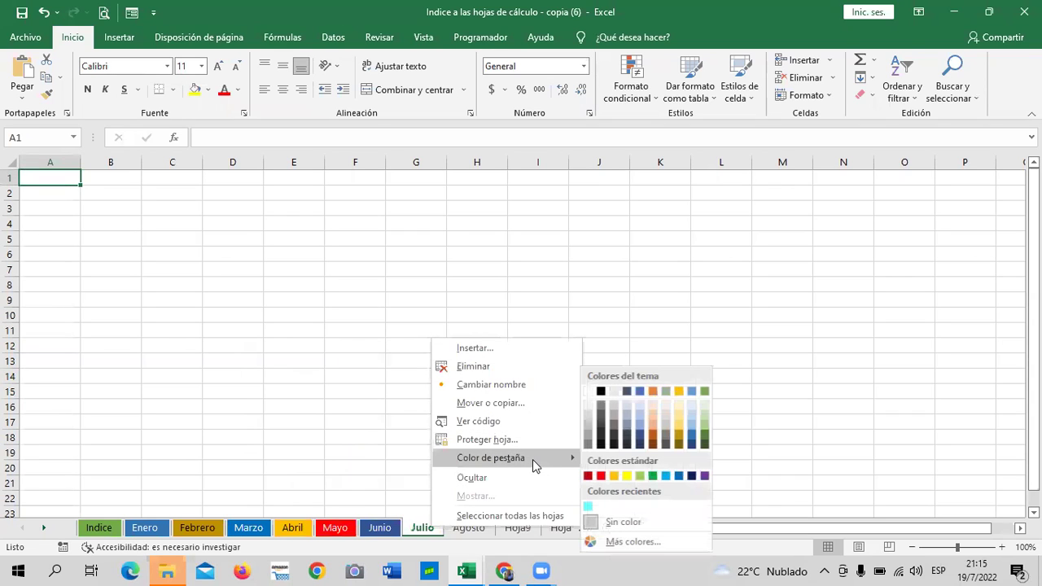
{"action": "left_click", "coordinate": [693, 417]}
{"action": "left_click", "coordinate": [547, 347]}
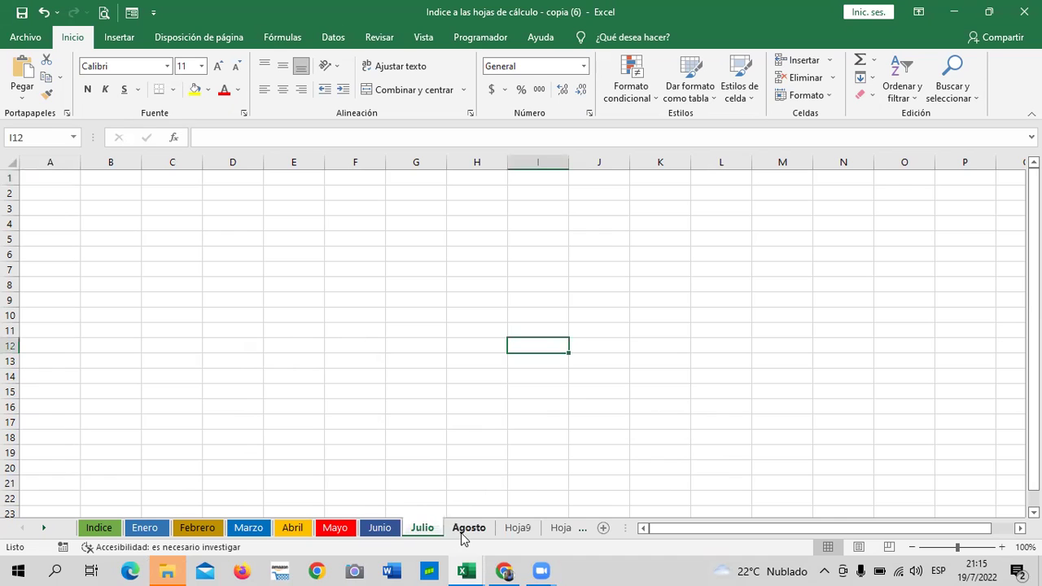
Give the Agosto tab a blue-gray theme colour.
{"action": "left_click", "coordinate": [476, 528]}
{"action": "right_click", "coordinate": [476, 529]}
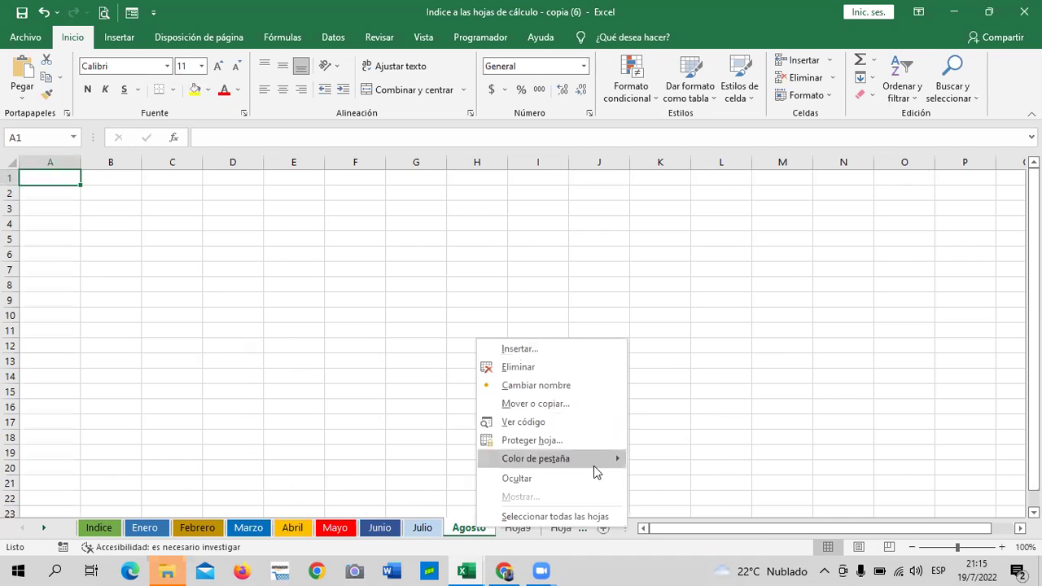
{"action": "mouse_move", "coordinate": [599, 465]}
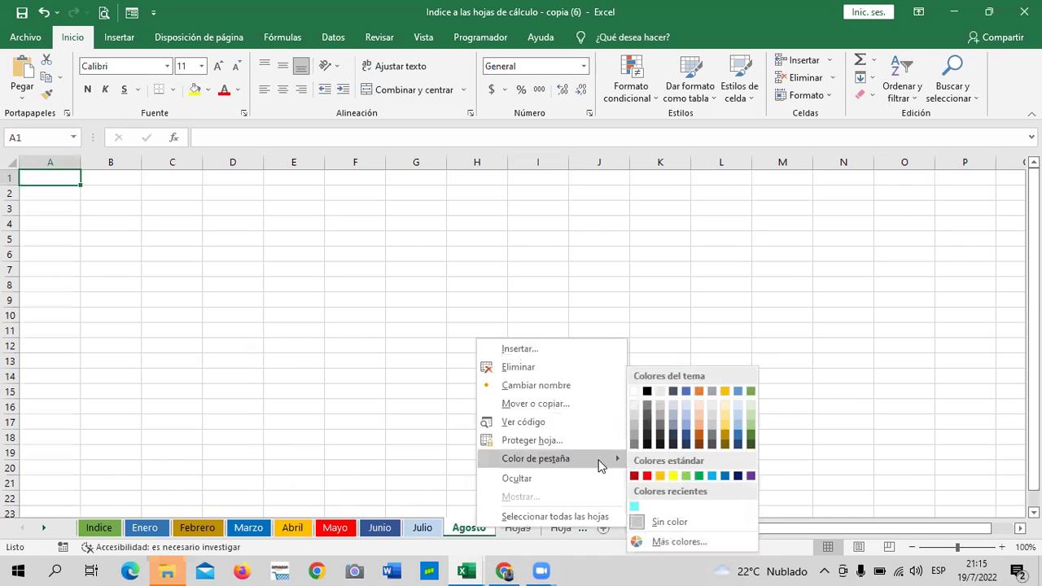
{"action": "left_click", "coordinate": [655, 416]}
{"action": "left_click", "coordinate": [589, 408]}
{"action": "left_click", "coordinate": [416, 436]}
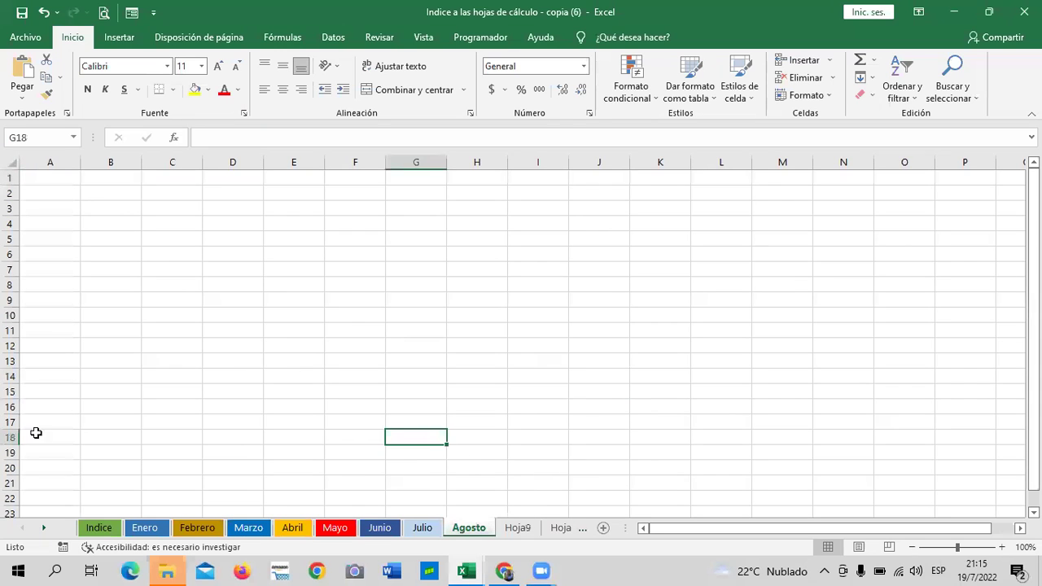
On the Indice sheet, show Disposición de página and select the green block A1:G20.
{"action": "left_click", "coordinate": [112, 533]}
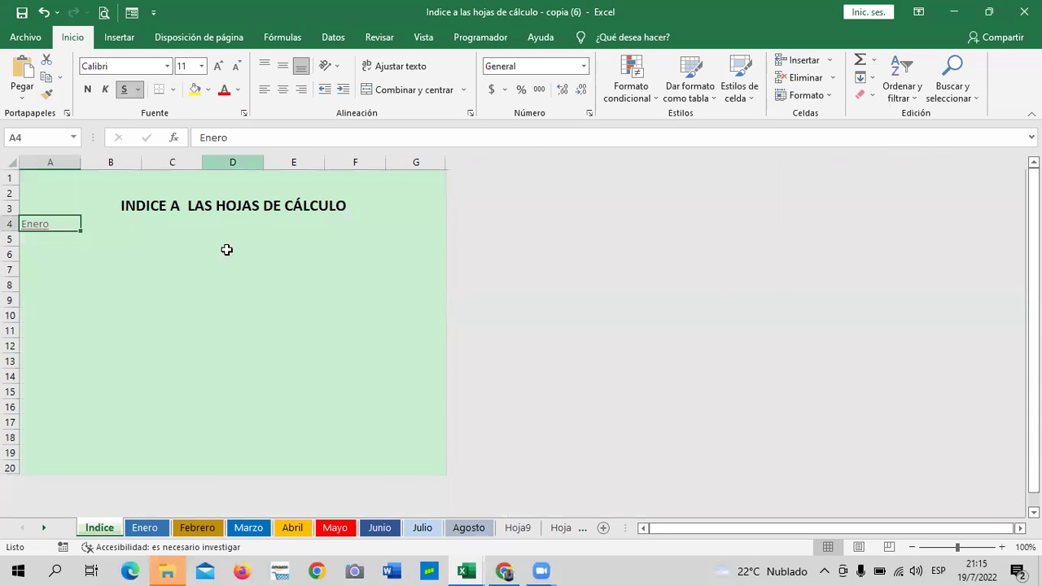
{"action": "left_click", "coordinate": [241, 298]}
{"action": "left_click", "coordinate": [183, 268]}
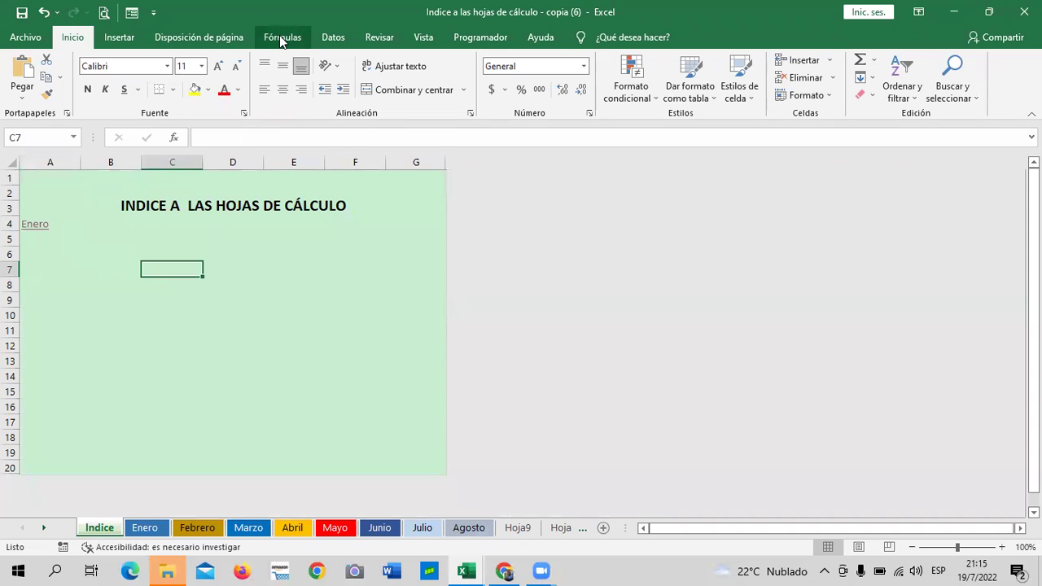
{"action": "left_click", "coordinate": [221, 39]}
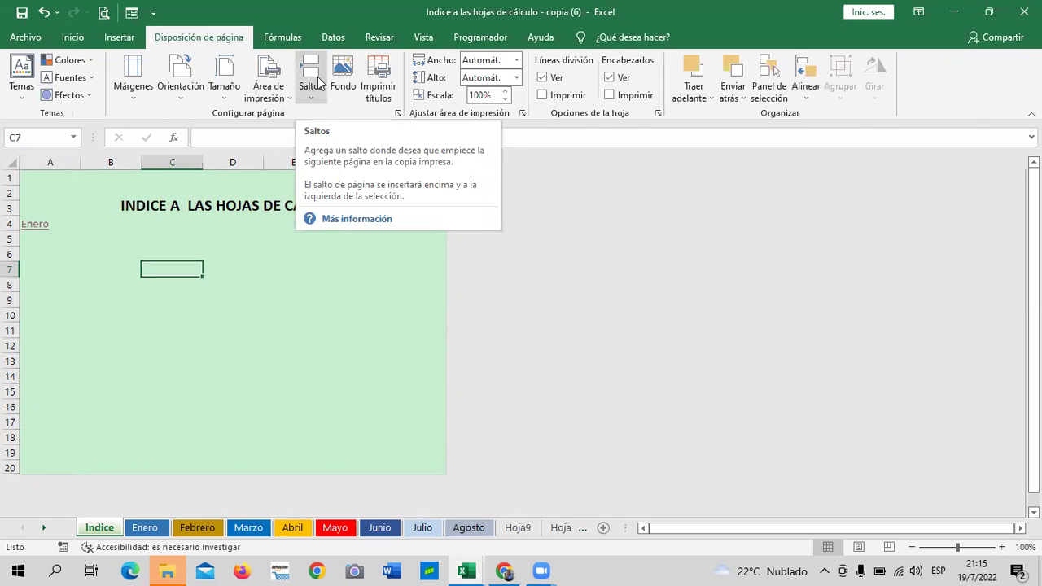
{"action": "left_click_drag", "start_coordinate": [162, 388], "coordinate": [162, 378]}
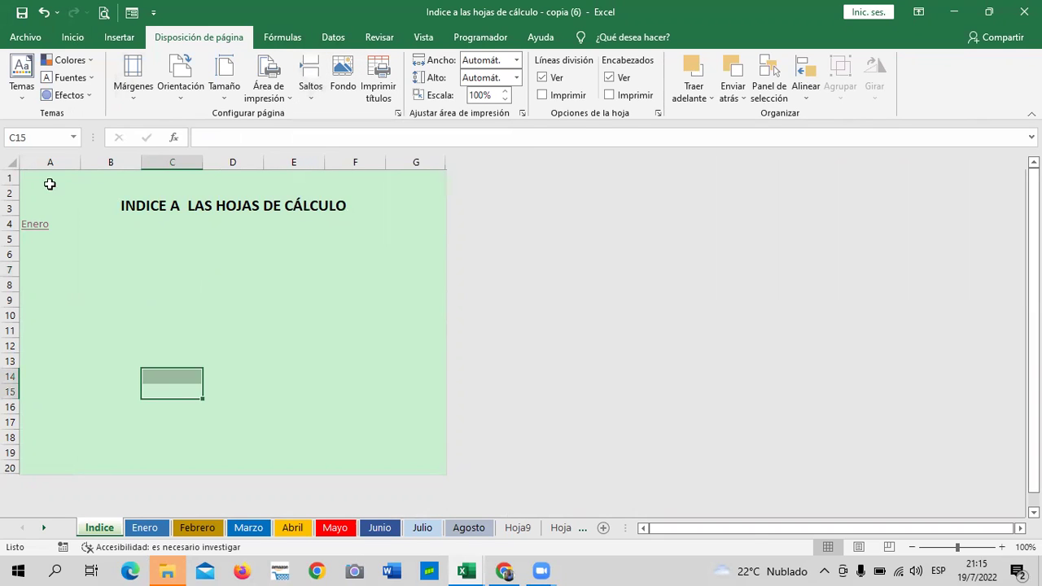
{"action": "left_click_drag", "start_coordinate": [50, 184], "coordinate": [411, 474]}
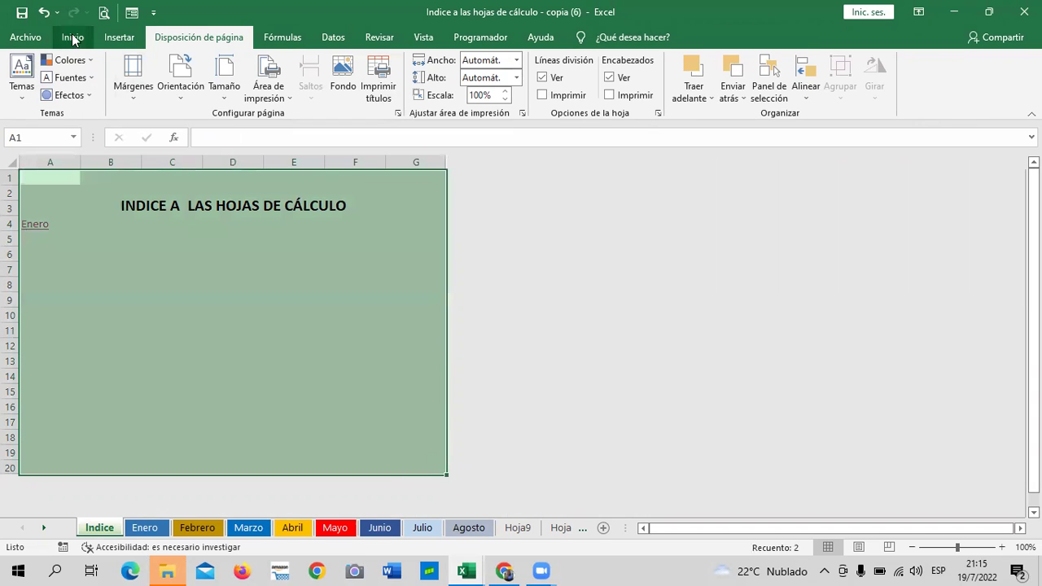
Reset A1:G20 to the Normal cell style, then apply the green Énfasis6 style.
{"action": "left_click", "coordinate": [73, 37]}
{"action": "left_click", "coordinate": [739, 90]}
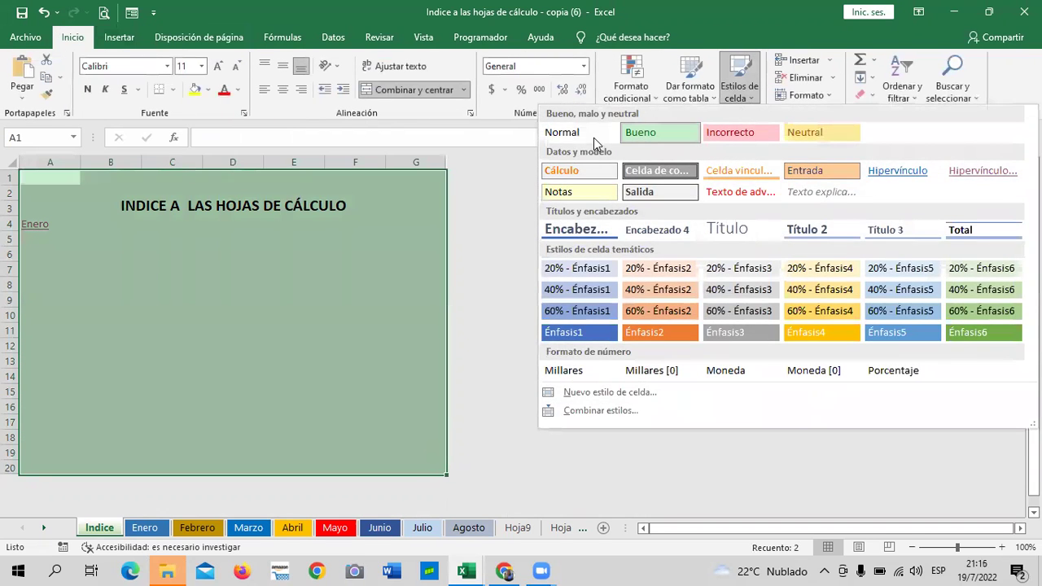
{"action": "left_click", "coordinate": [594, 137]}
{"action": "left_click", "coordinate": [223, 326]}
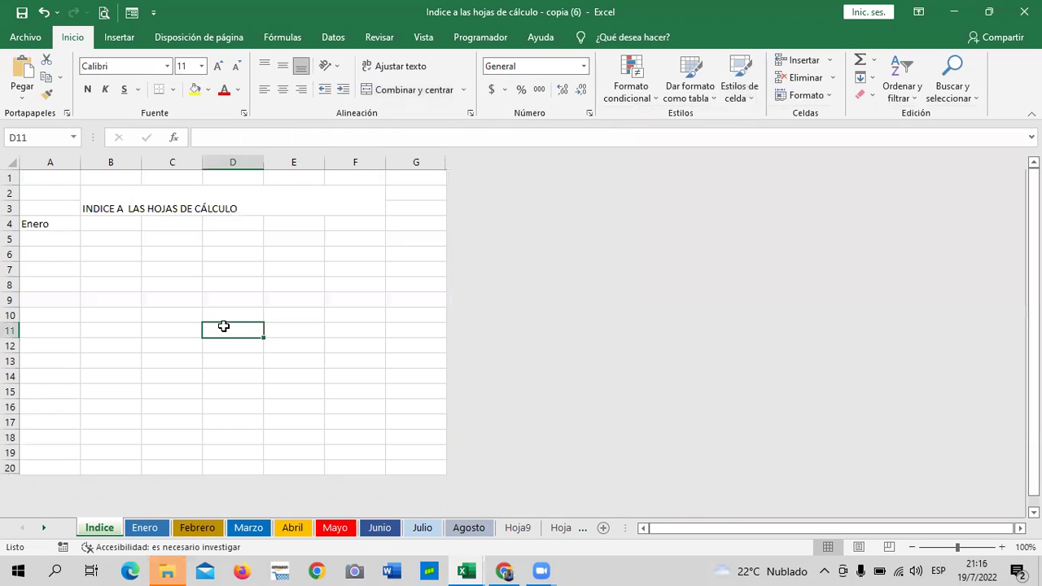
{"action": "mouse_move", "coordinate": [51, 179]}
{"action": "left_mouse_down"}
{"action": "mouse_move", "coordinate": [342, 481]}
{"action": "mouse_move", "coordinate": [431, 464]}
{"action": "left_mouse_up"}
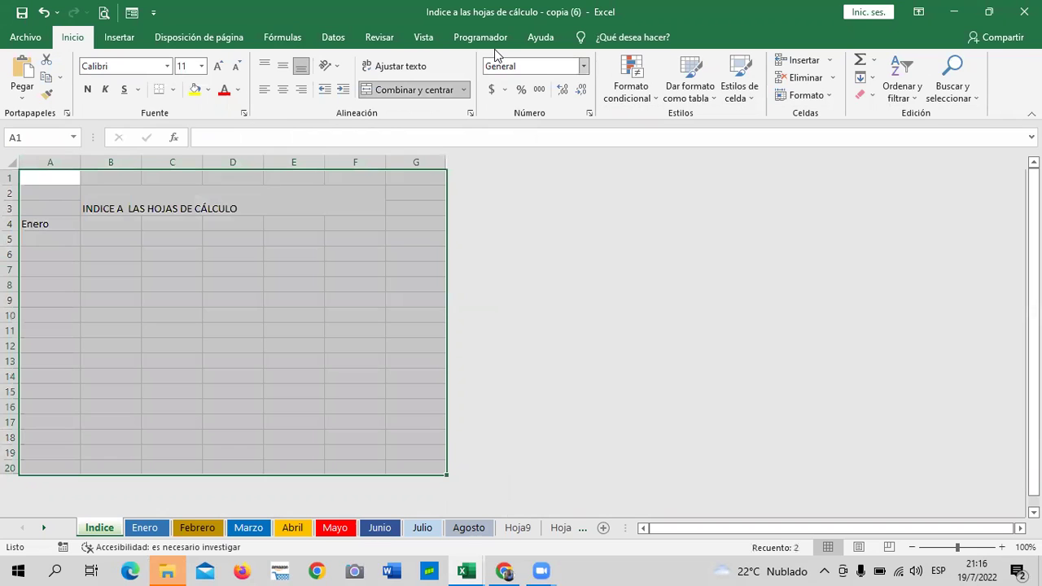
{"action": "left_click", "coordinate": [751, 94]}
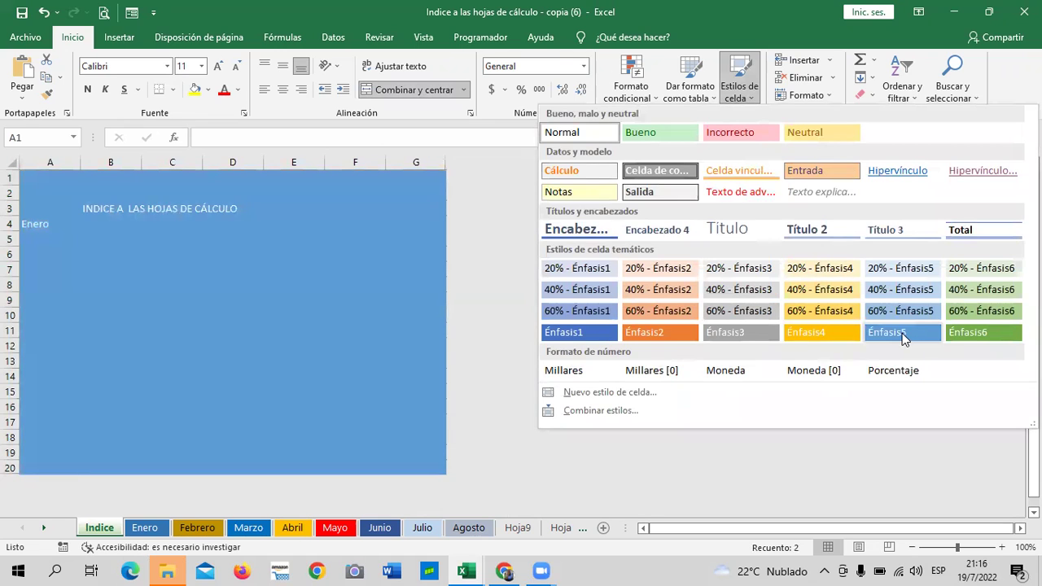
{"action": "left_click", "coordinate": [974, 332]}
{"action": "left_click", "coordinate": [283, 364]}
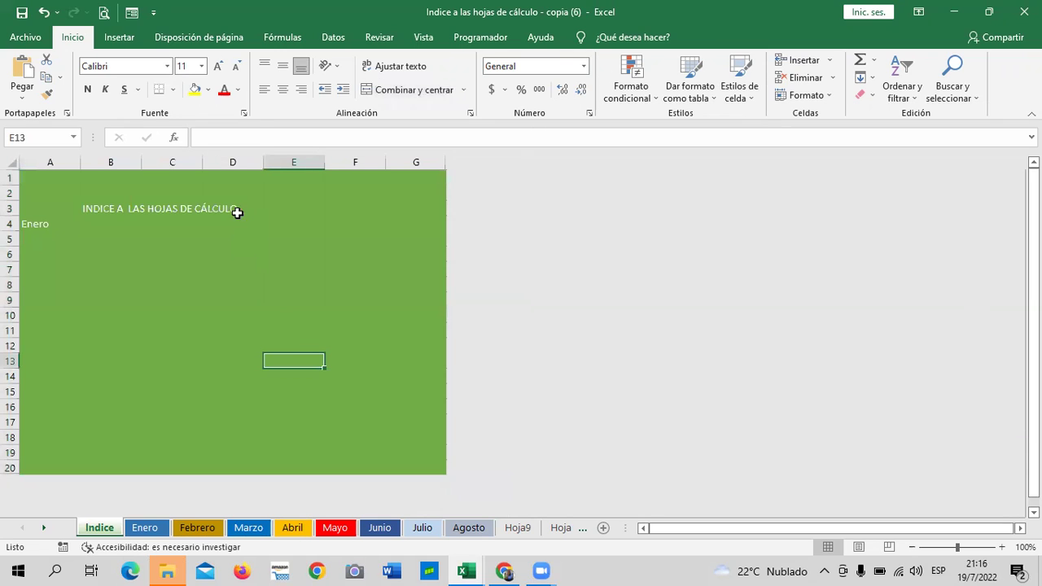
Centre the merged title and increase its font size three steps.
{"action": "left_click", "coordinate": [235, 209]}
{"action": "left_click", "coordinate": [282, 90]}
{"action": "left_click", "coordinate": [217, 66]}
{"action": "left_click", "coordinate": [218, 66]}
{"action": "left_click", "coordinate": [217, 66]}
{"action": "left_click", "coordinate": [261, 346]}
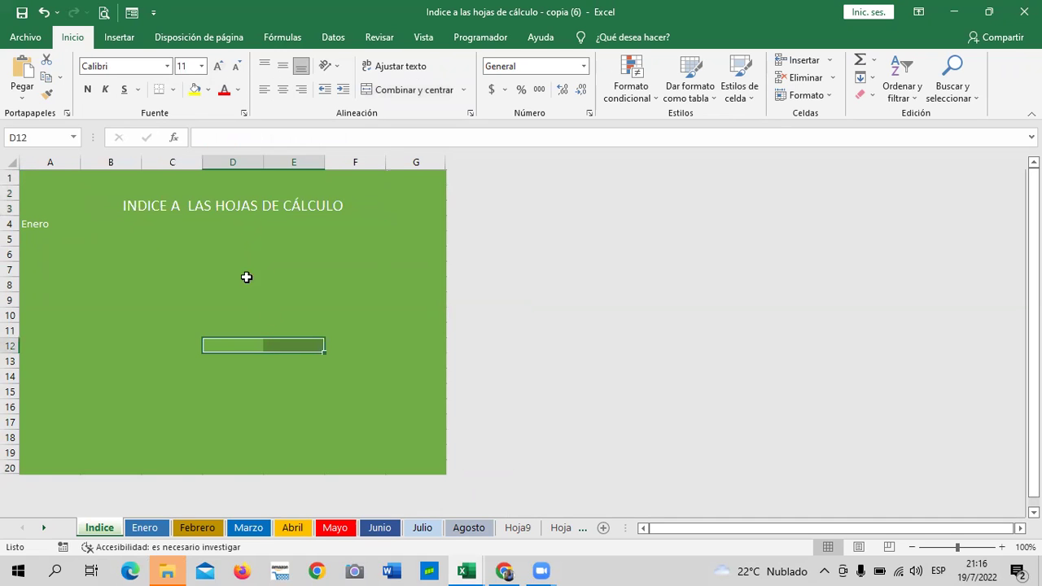
{"action": "left_click", "coordinate": [50, 224]}
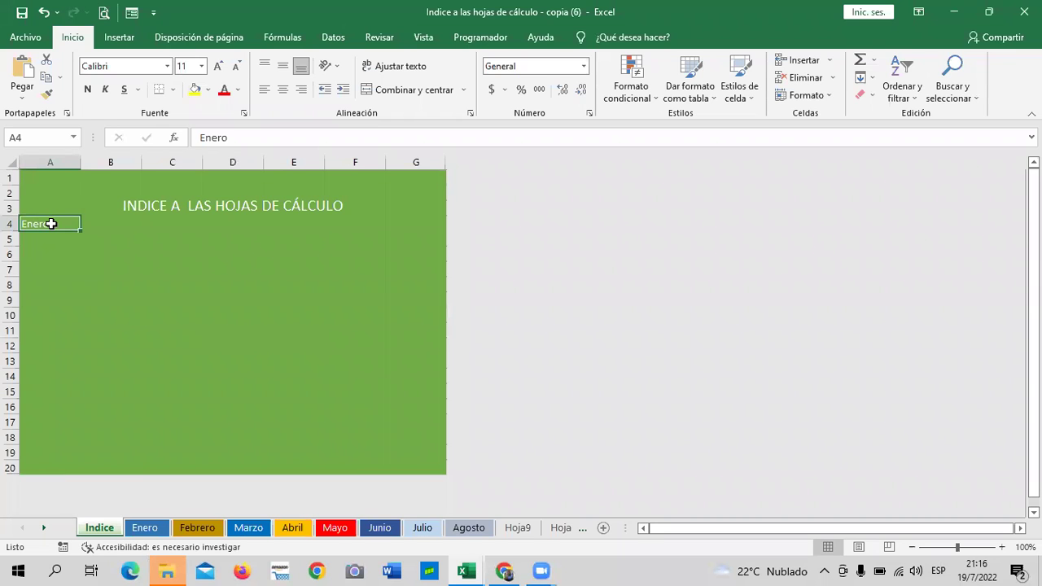
Centre the Enero label in cell A4 of the Indice sheet, then select A6.
{"action": "left_click", "coordinate": [145, 528]}
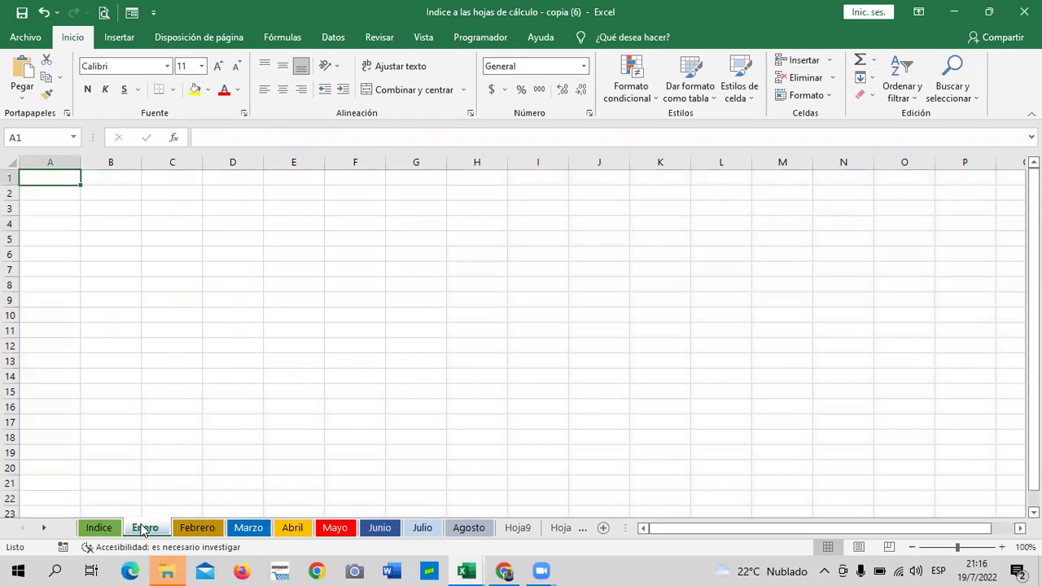
{"action": "left_click", "coordinate": [101, 529]}
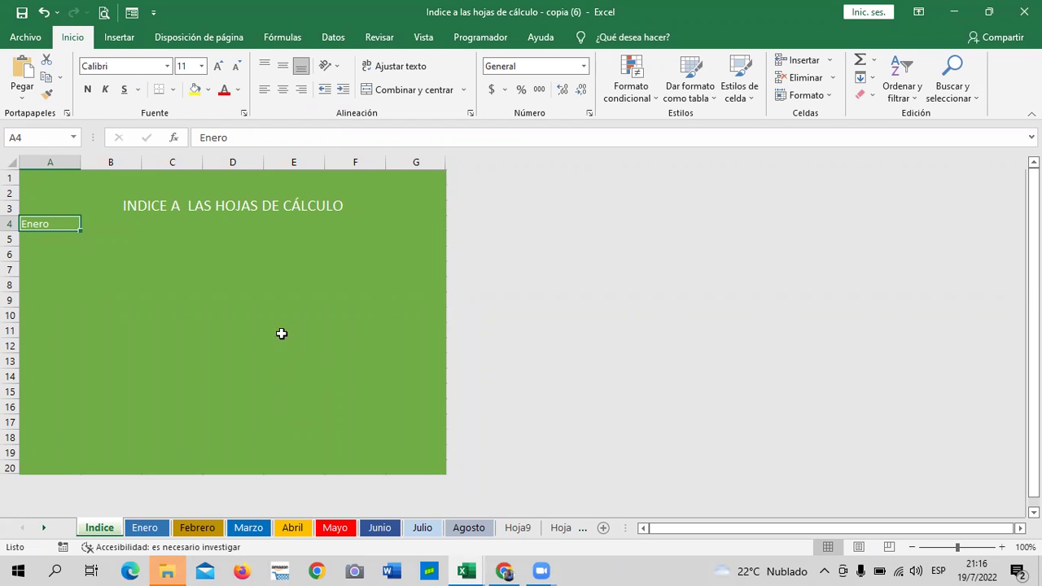
{"action": "left_click", "coordinate": [104, 312]}
{"action": "left_click", "coordinate": [45, 254]}
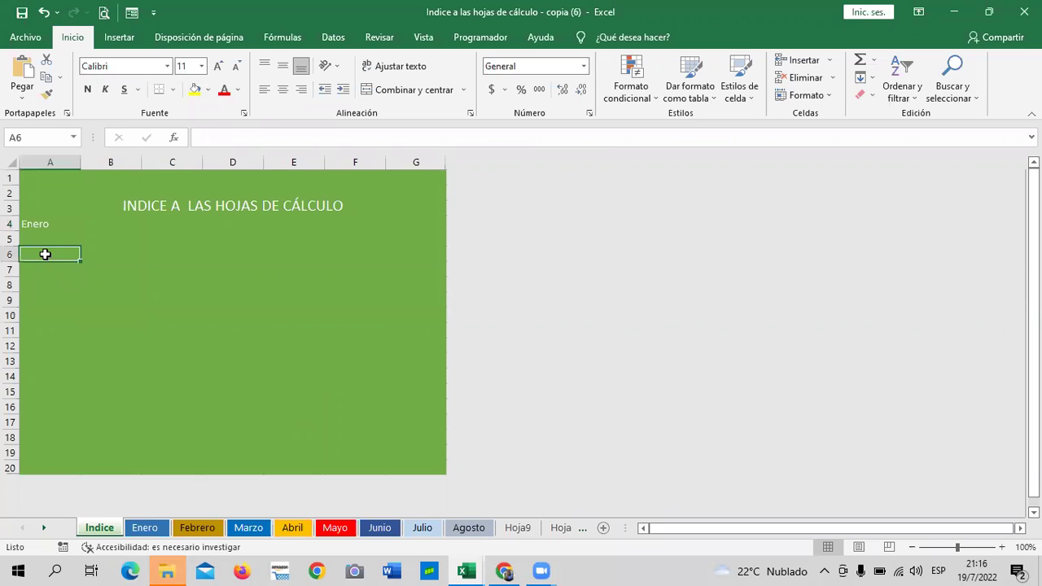
{"action": "left_click", "coordinate": [49, 225]}
{"action": "left_click", "coordinate": [282, 90]}
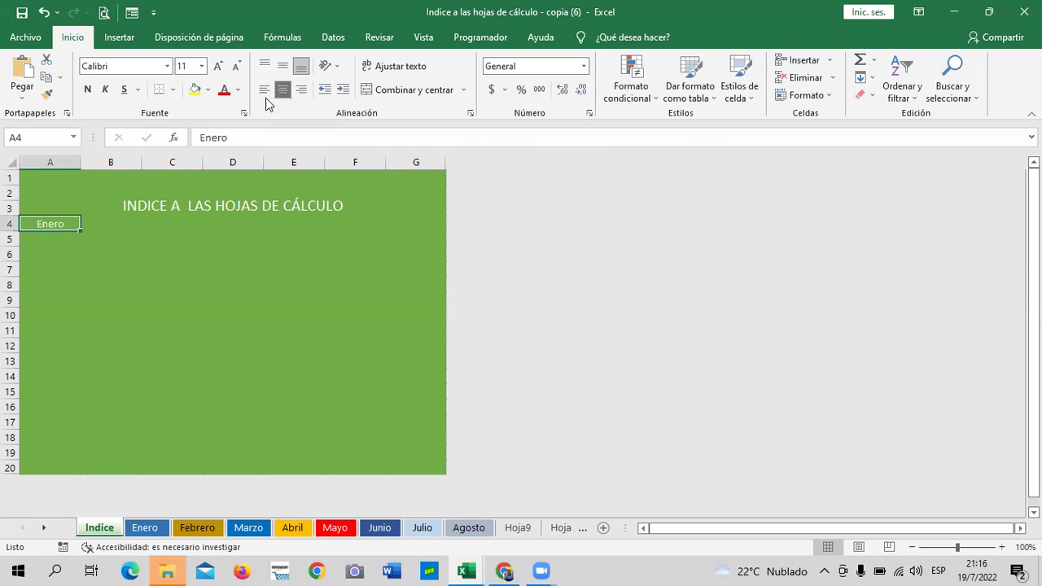
{"action": "left_click", "coordinate": [47, 254]}
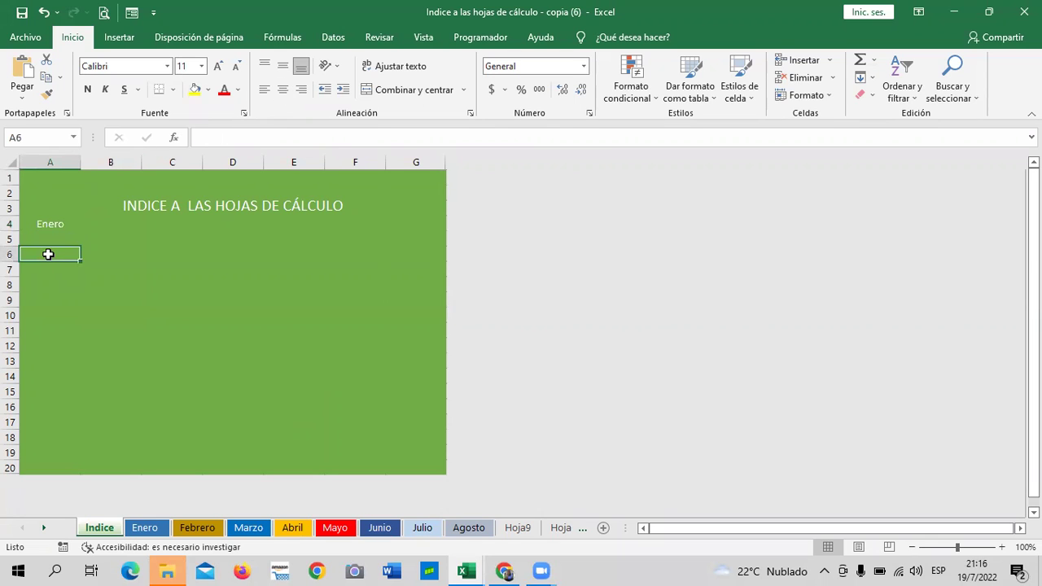
{"action": "left_click", "coordinate": [233, 298]}
{"action": "left_click", "coordinate": [52, 254]}
{"action": "left_click", "coordinate": [119, 39]}
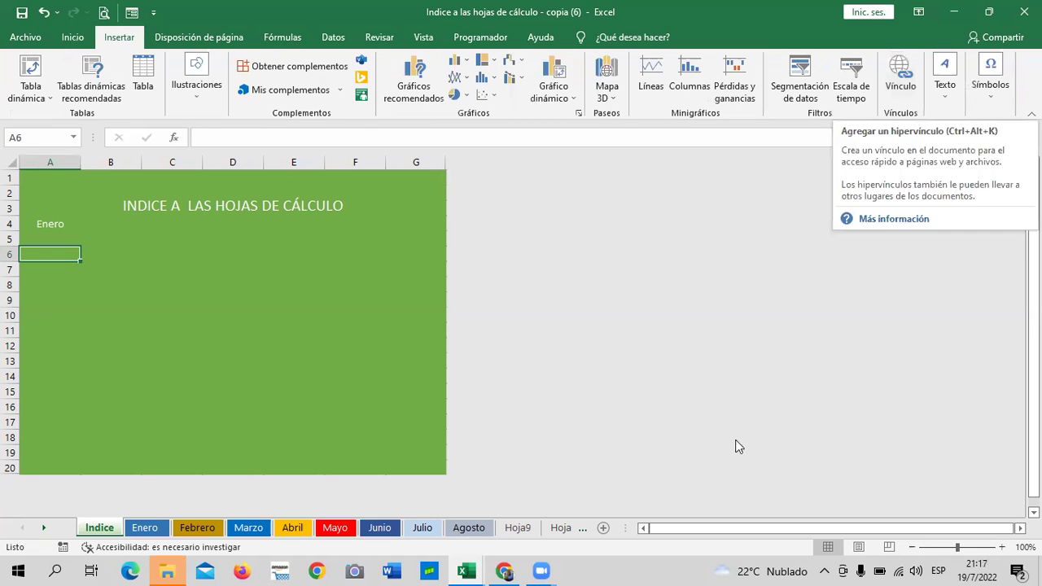
Open Insertar hipervínculo for cell A6 via Vínculo, keeping Lugar de este documento.
{"action": "left_click", "coordinate": [550, 564]}
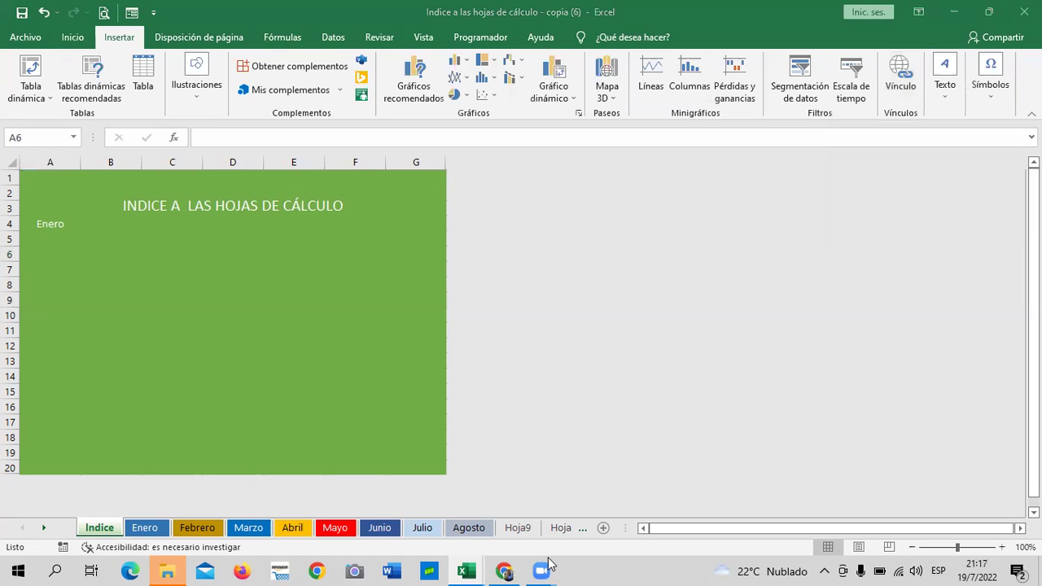
{"action": "right_click", "coordinate": [45, 252]}
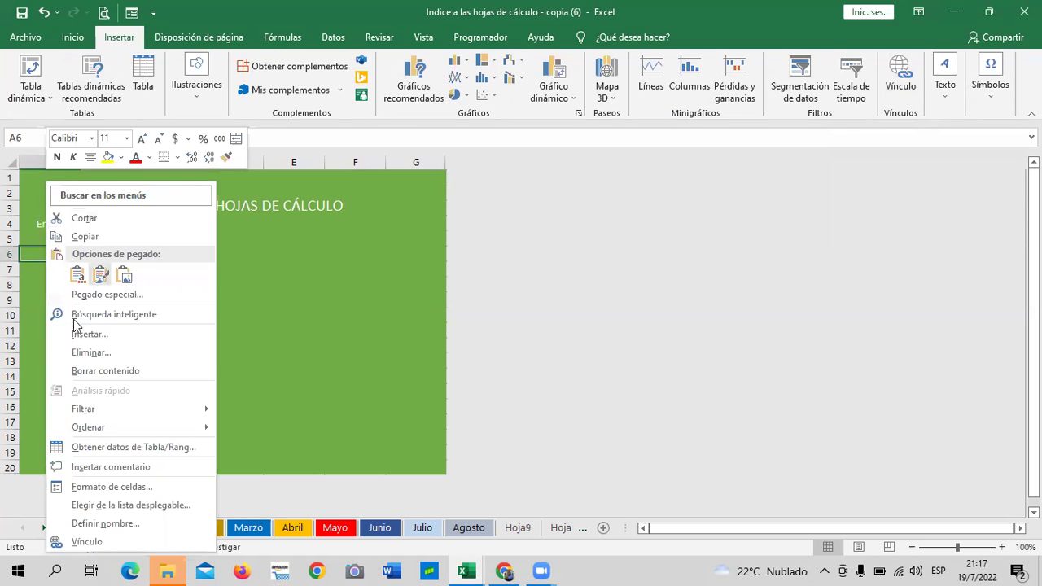
{"action": "left_click", "coordinate": [82, 542]}
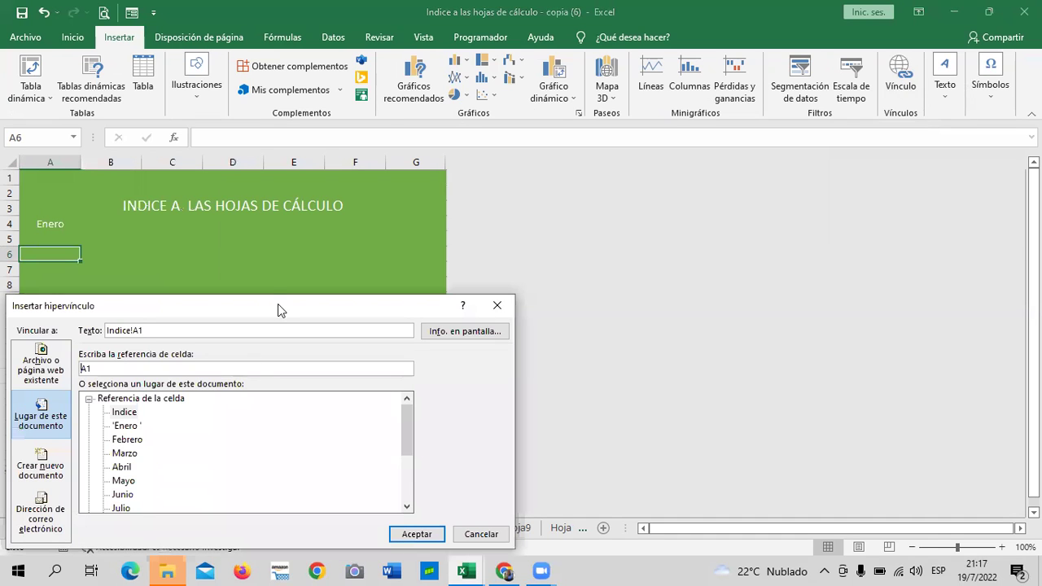
{"action": "left_click_drag", "start_coordinate": [289, 310], "coordinate": [561, 201]}
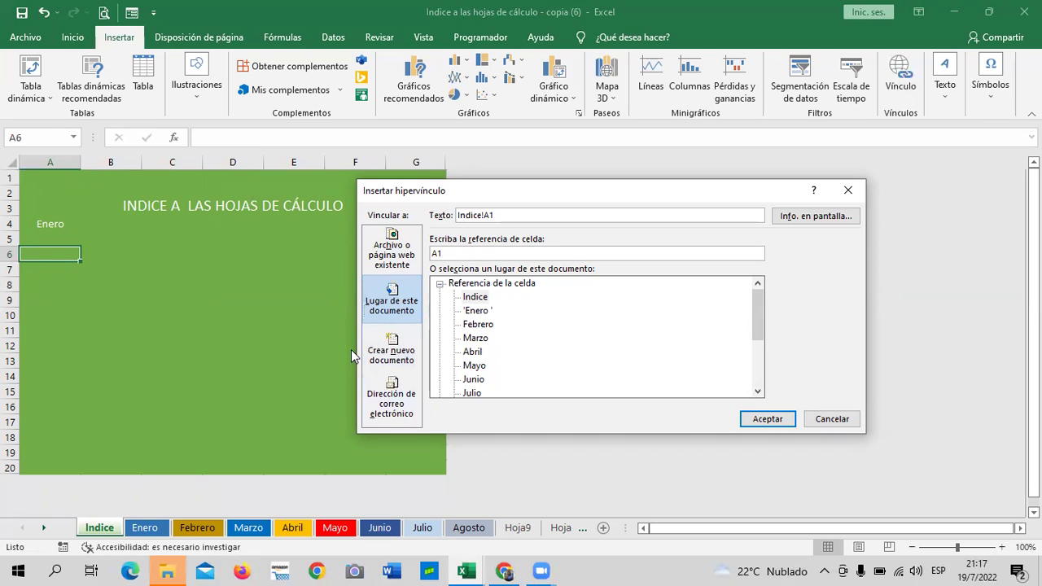
{"action": "mouse_move", "coordinate": [758, 301]}
{"action": "left_mouse_down"}
{"action": "mouse_move", "coordinate": [755, 362]}
{"action": "mouse_move", "coordinate": [756, 309]}
{"action": "left_mouse_up"}
{"action": "mouse_move", "coordinate": [757, 303]}
{"action": "left_mouse_down"}
{"action": "mouse_move", "coordinate": [757, 336]}
{"action": "mouse_move", "coordinate": [768, 302]}
{"action": "left_mouse_up"}
Target the Febrero sheet at cell M200 with display text Febrero.
{"action": "left_click", "coordinate": [477, 326]}
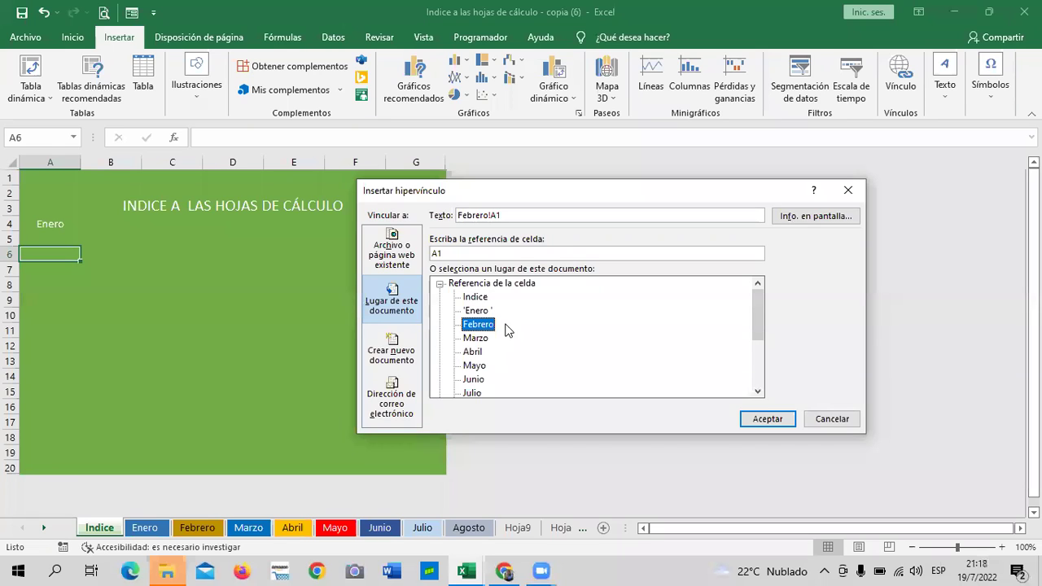
{"action": "left_click", "coordinate": [511, 215]}
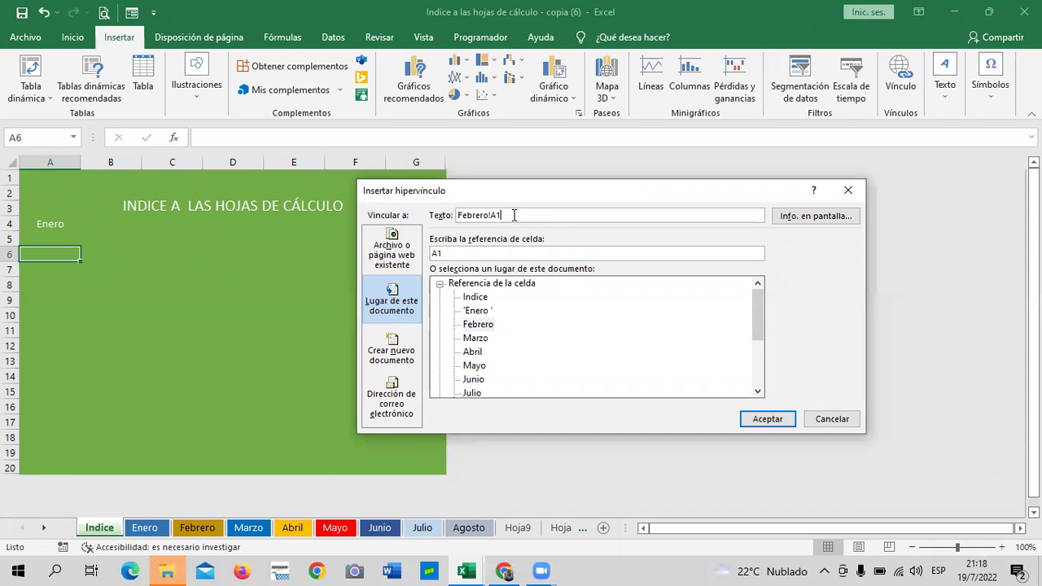
{"action": "key", "text": "BackSpace"}
{"action": "key", "text": "BackSpace"}
{"action": "key", "text": "BackSpace"}
{"action": "left_click", "coordinate": [462, 253]}
{"action": "key", "text": "BackSpace"}
{"action": "key", "text": "BackSpace"}
{"action": "type", "text": "a"}
{"action": "key", "text": "BackSpace"}
{"action": "type", "text": "A1"}
{"action": "key", "text": "BackSpace"}
{"action": "key", "text": "BackSpace"}
{"action": "type", "text": "M200"}
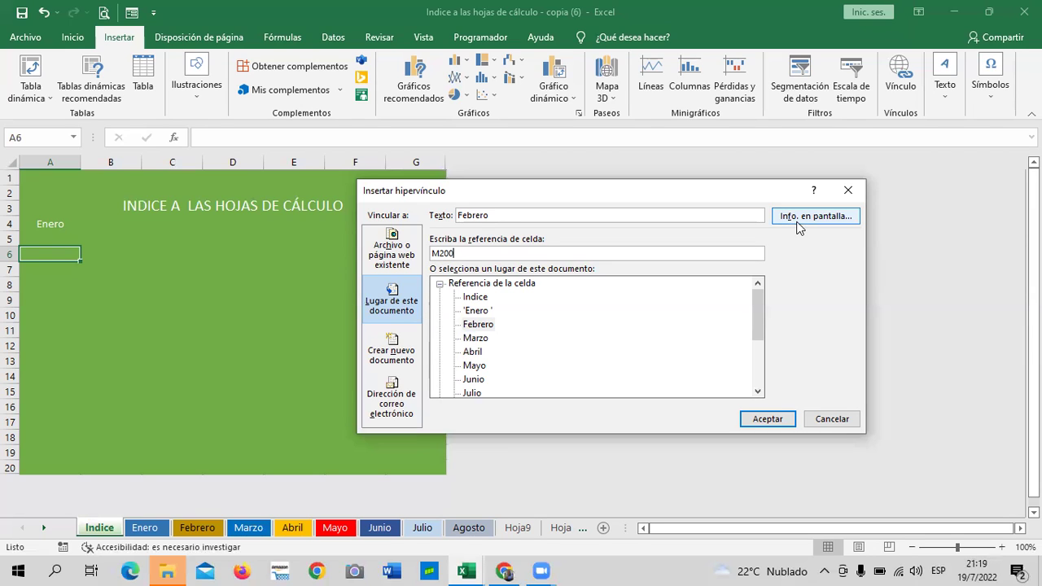
Skip the screen tip and link cell A6 to the Febrero sheet.
{"action": "left_click", "coordinate": [798, 220]}
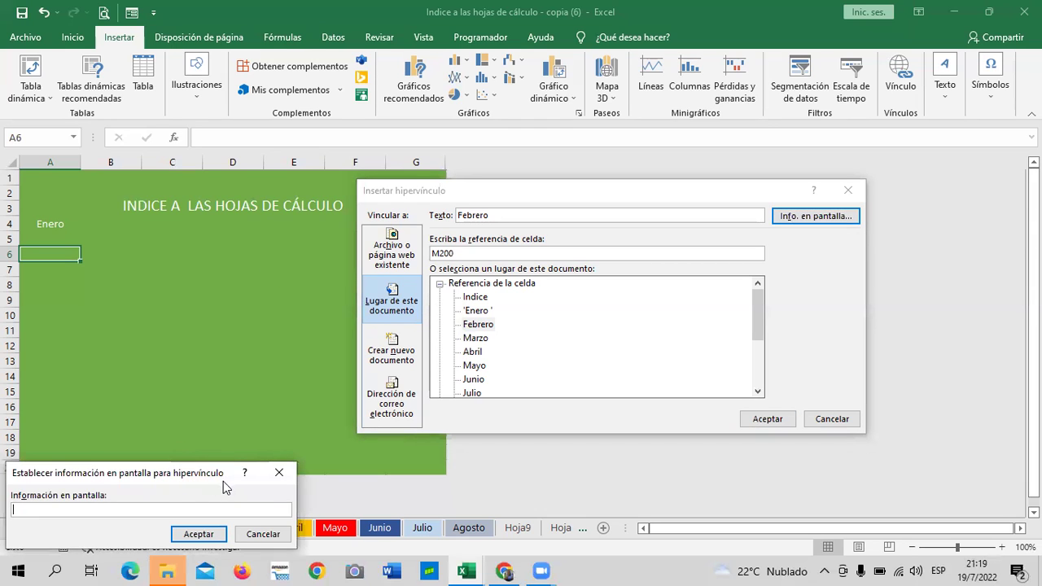
{"action": "left_click_drag", "start_coordinate": [228, 481], "coordinate": [647, 340]}
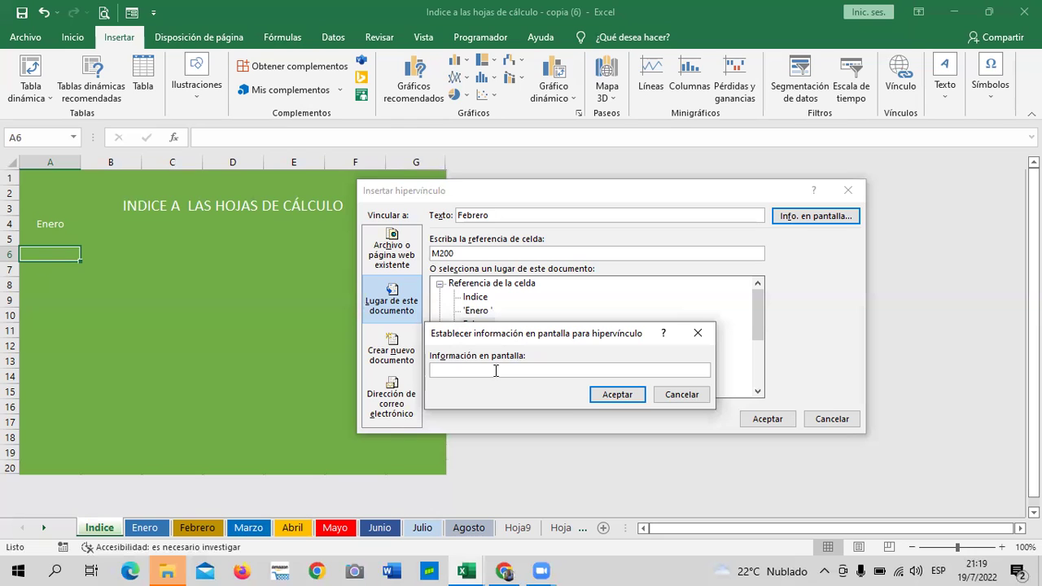
{"action": "left_click", "coordinate": [689, 395]}
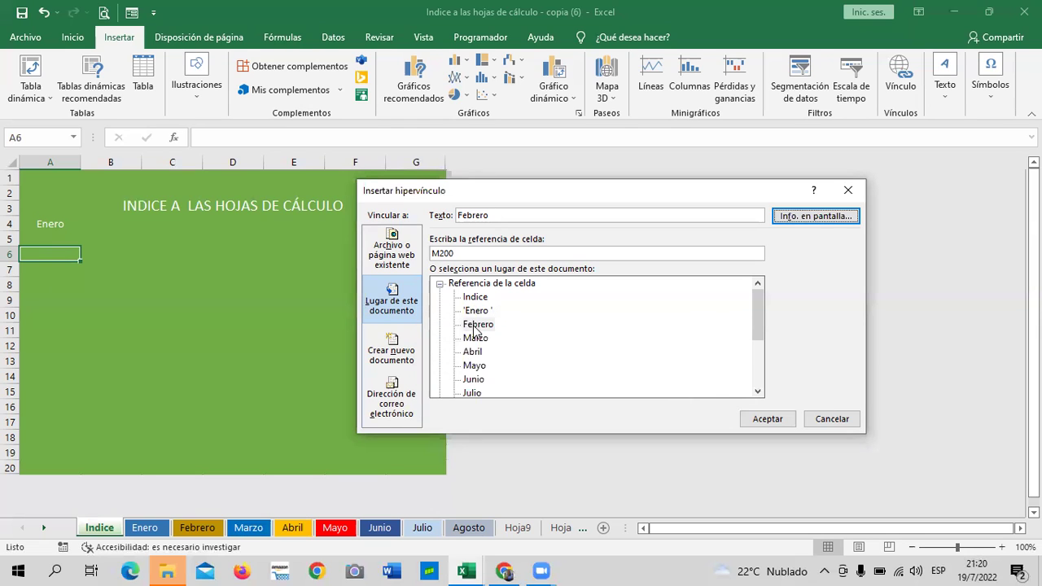
{"action": "left_click", "coordinate": [478, 326]}
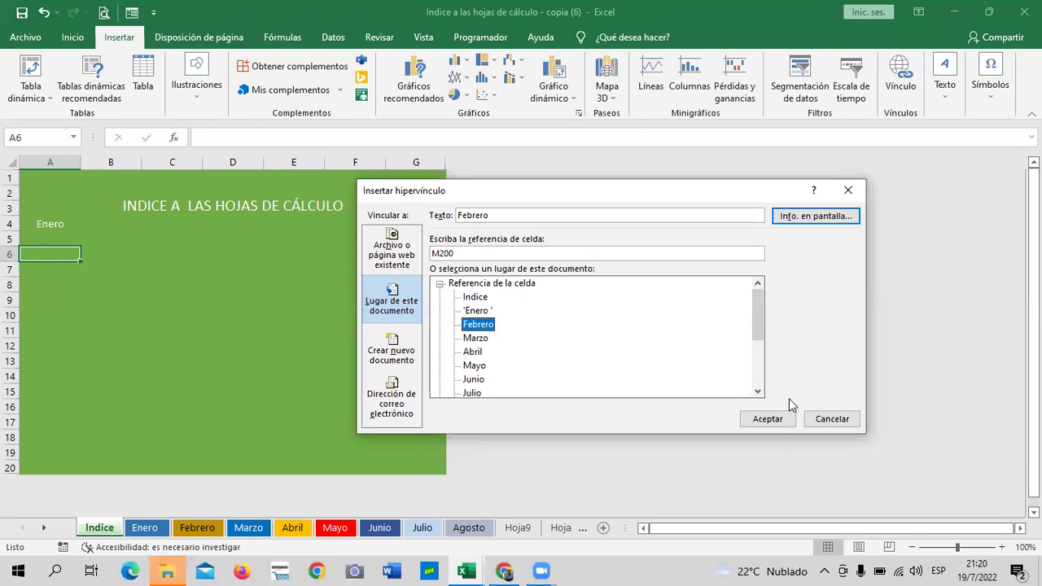
{"action": "left_click", "coordinate": [770, 425]}
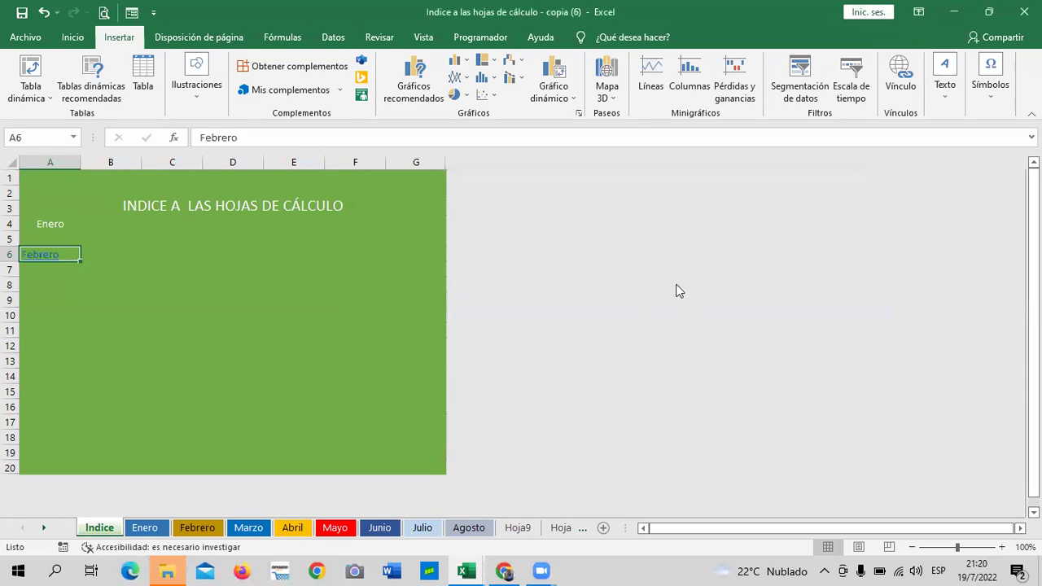
{"action": "left_click", "coordinate": [116, 347]}
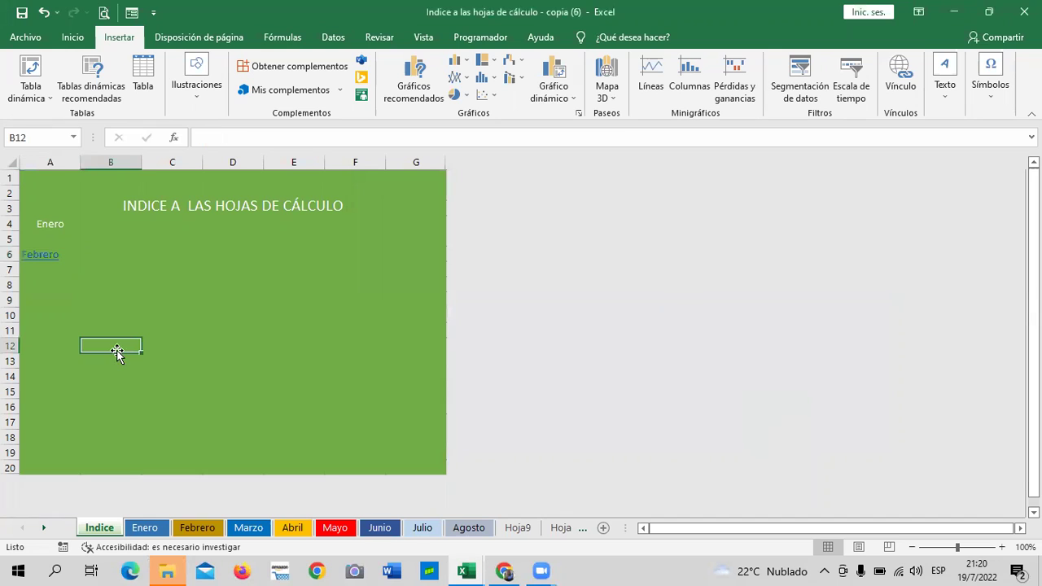
{"action": "left_click", "coordinate": [45, 256]}
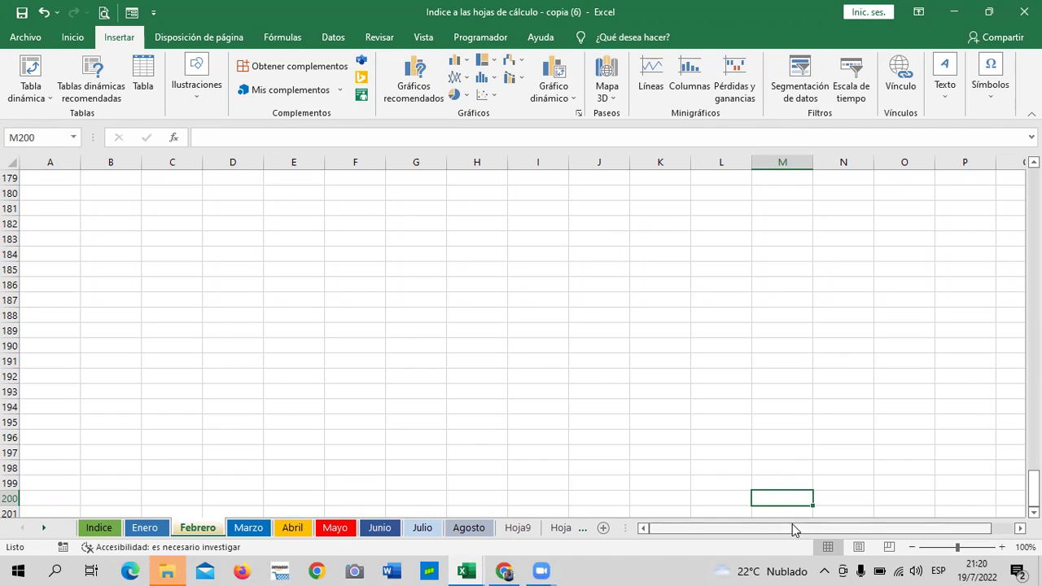
{"action": "left_click_drag", "start_coordinate": [1034, 488], "coordinate": [1027, 291]}
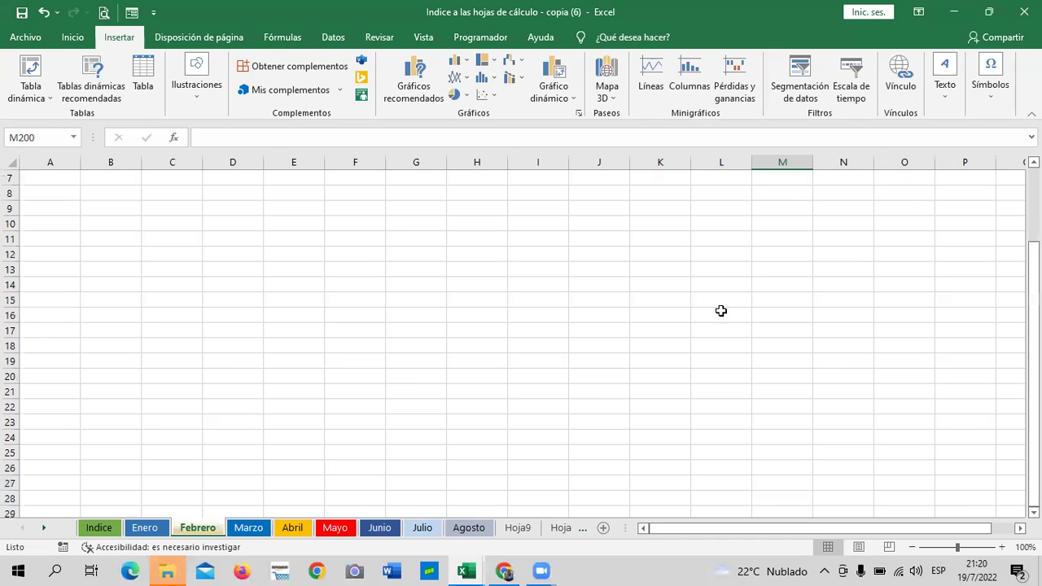
{"action": "left_click", "coordinate": [98, 527]}
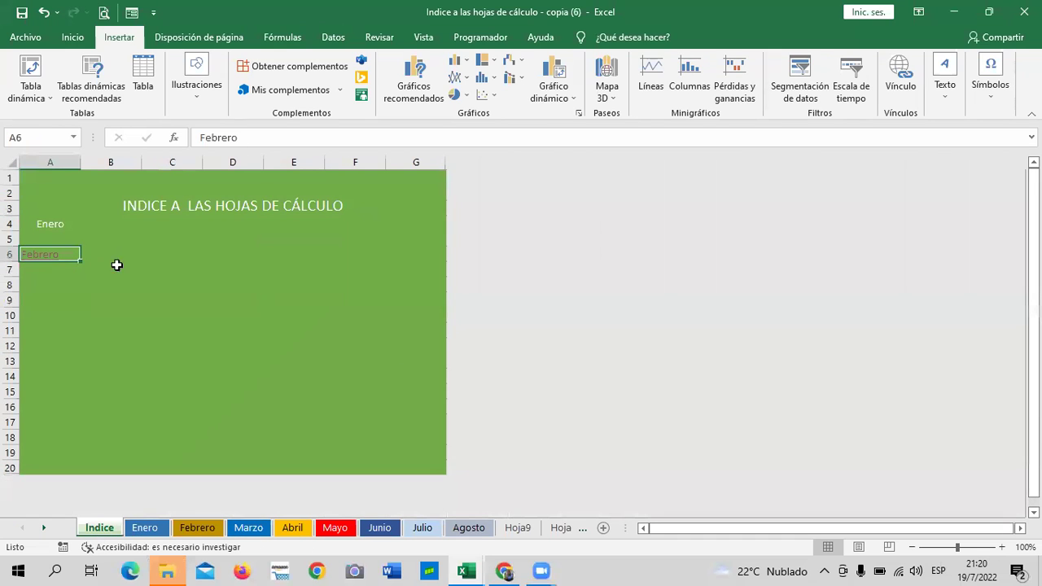
{"action": "left_click", "coordinate": [73, 36]}
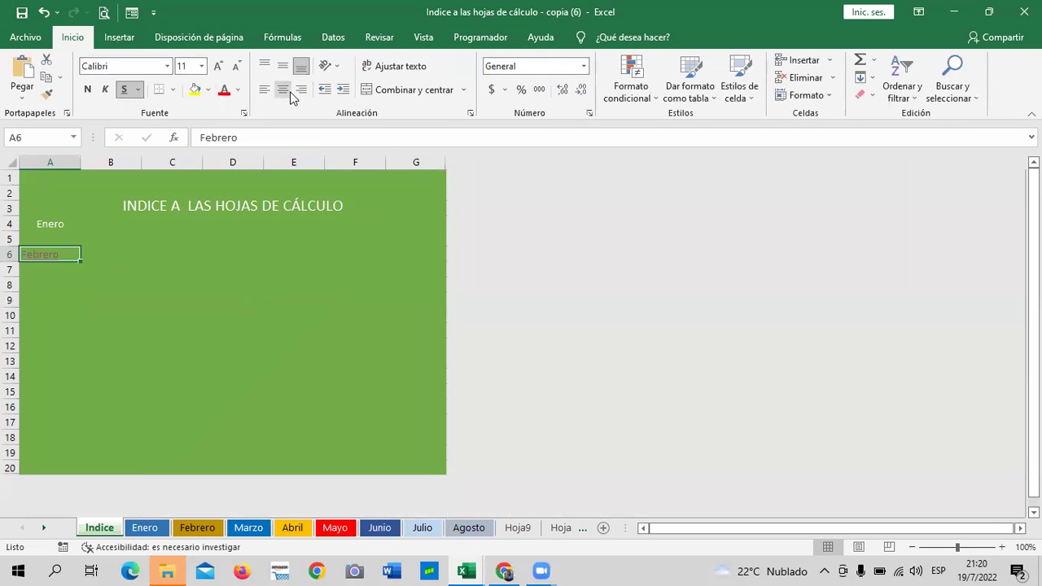
{"action": "left_click", "coordinate": [144, 367]}
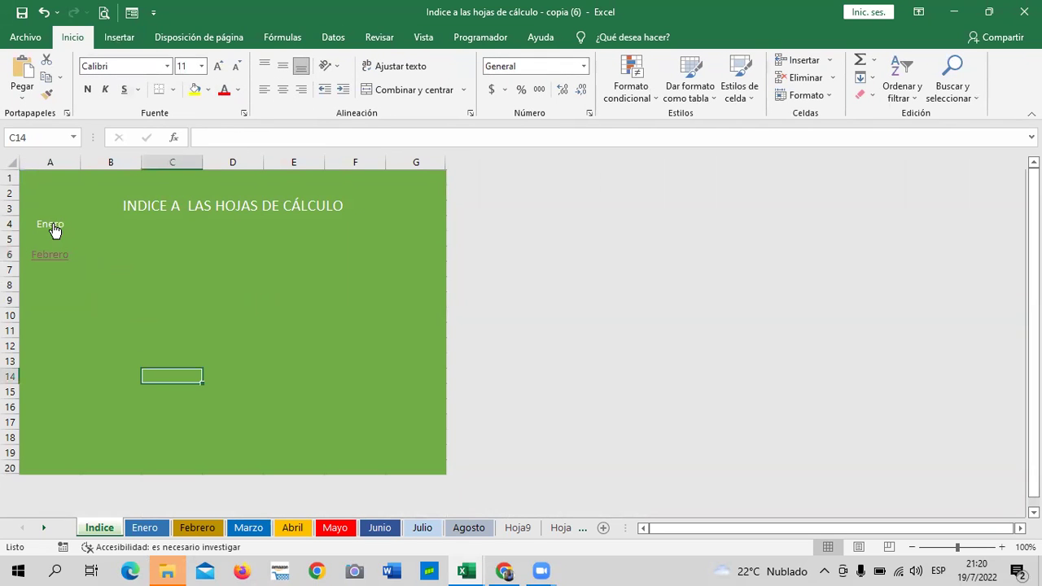
{"action": "left_click", "coordinate": [52, 222]}
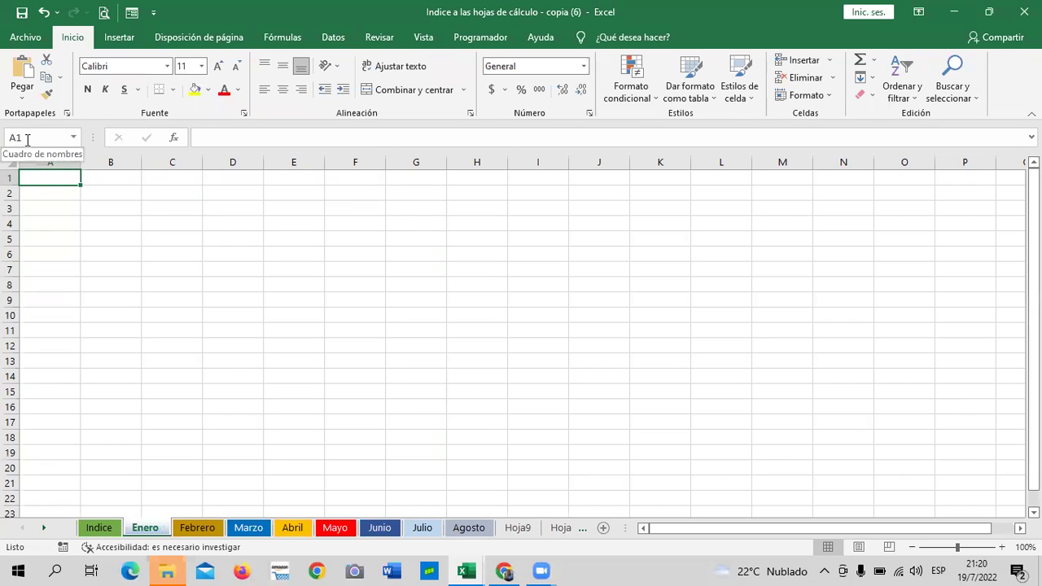
{"action": "left_click", "coordinate": [99, 529]}
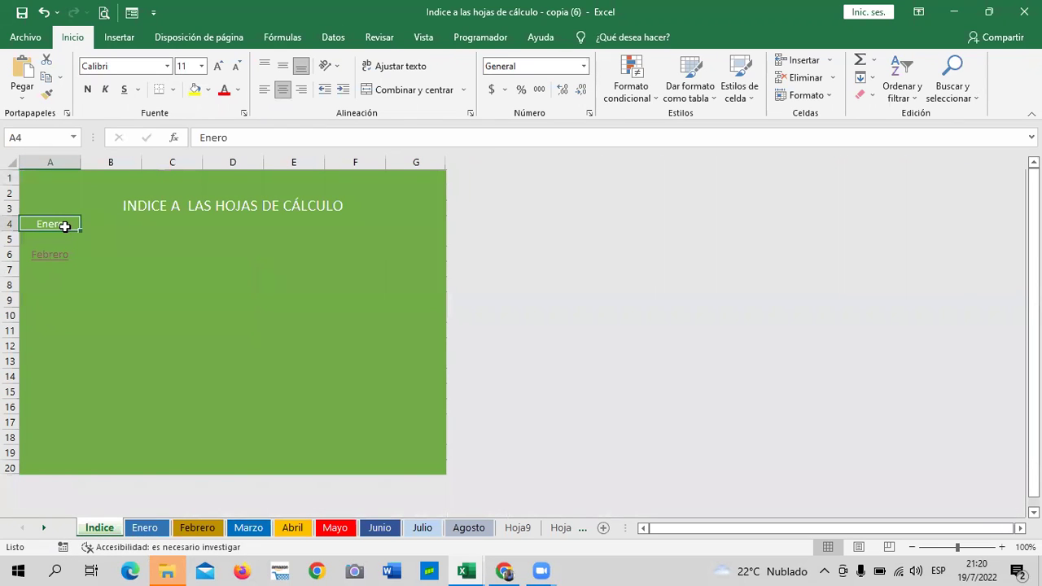
{"action": "left_click_drag", "start_coordinate": [177, 266], "coordinate": [177, 256]}
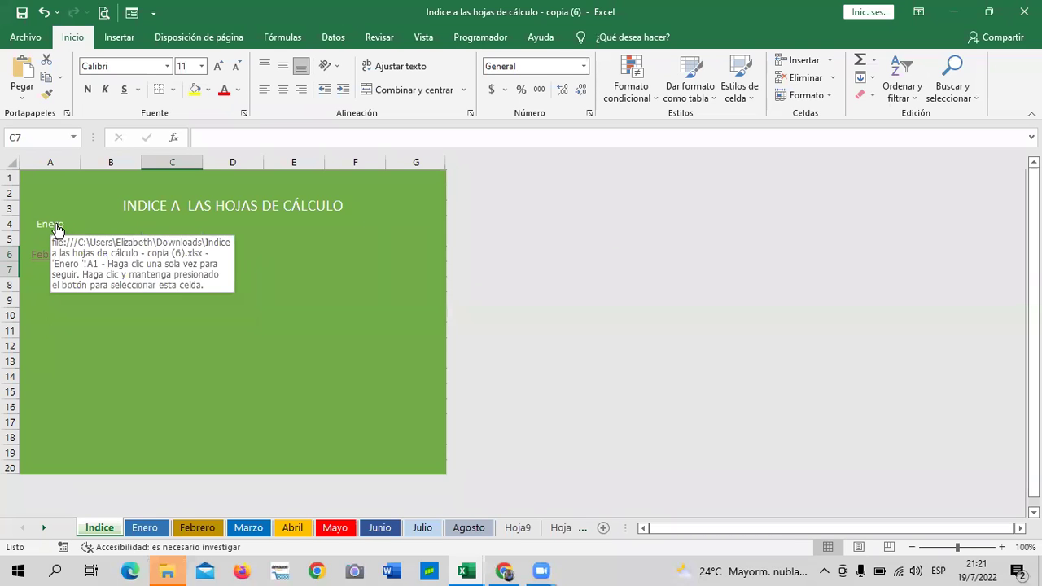
Edit the A4 Enero hyperlink so it shows the screen tip 'Ir a la hoja de Enero'.
{"action": "right_click", "coordinate": [49, 226]}
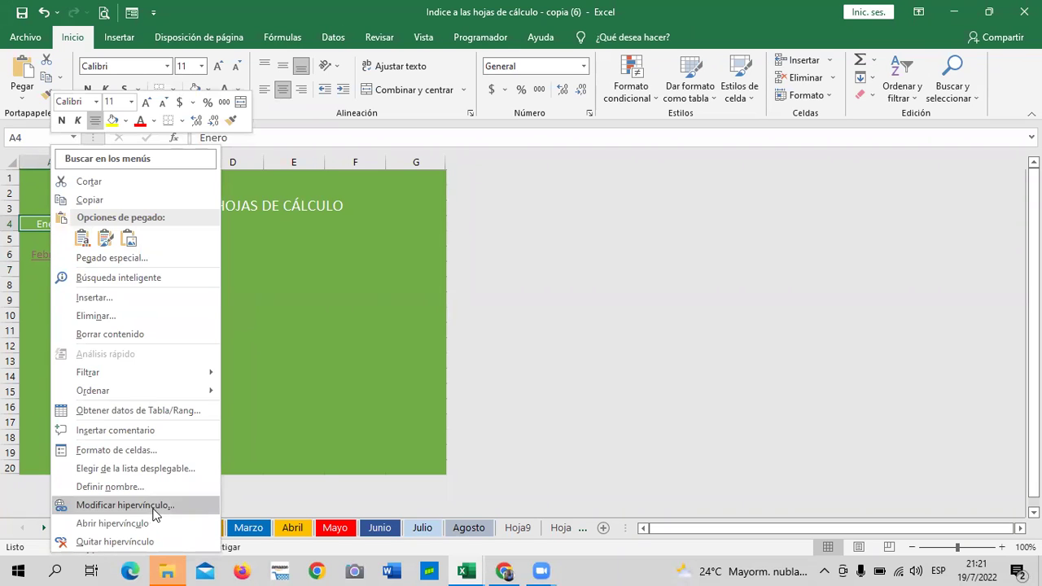
{"action": "key", "text": "Escape"}
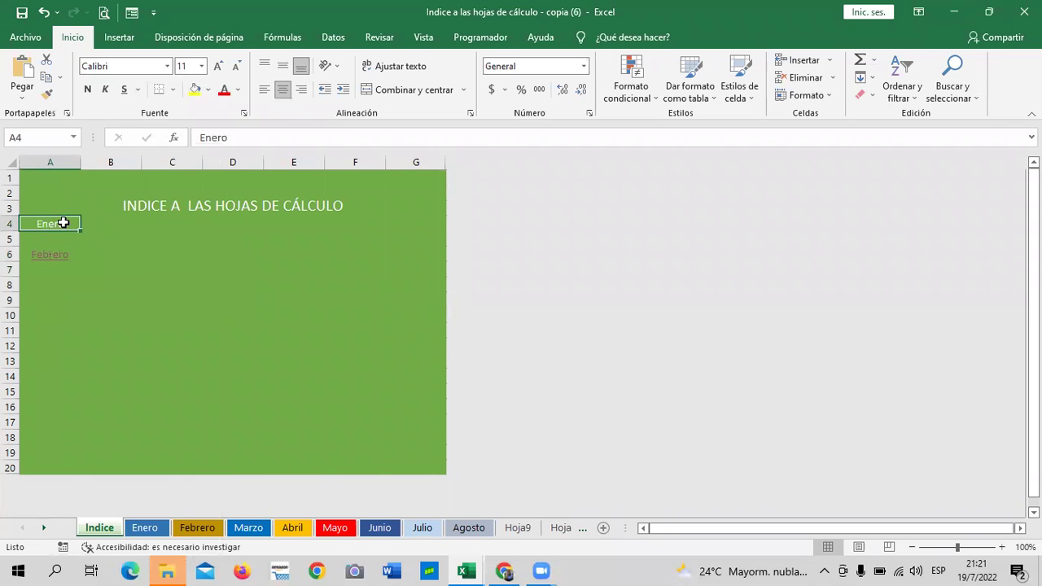
{"action": "right_click", "coordinate": [70, 229]}
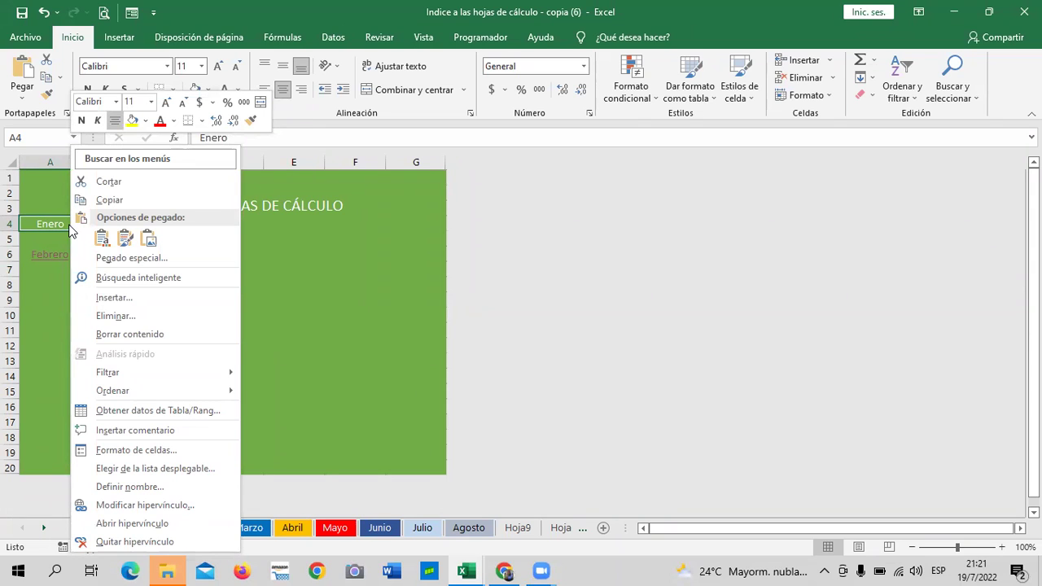
{"action": "left_click", "coordinate": [135, 505]}
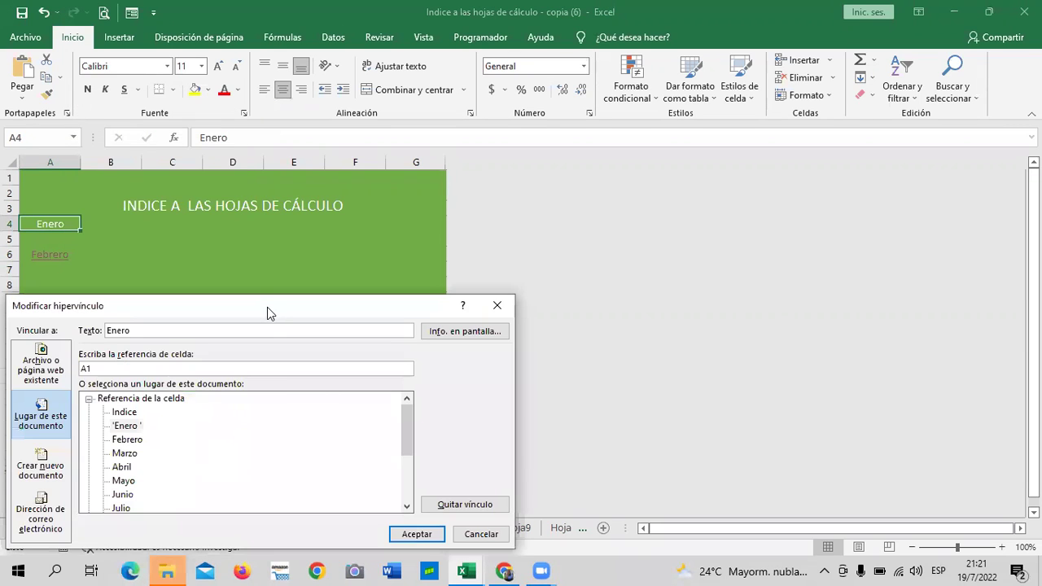
{"action": "left_click_drag", "start_coordinate": [276, 316], "coordinate": [568, 236]}
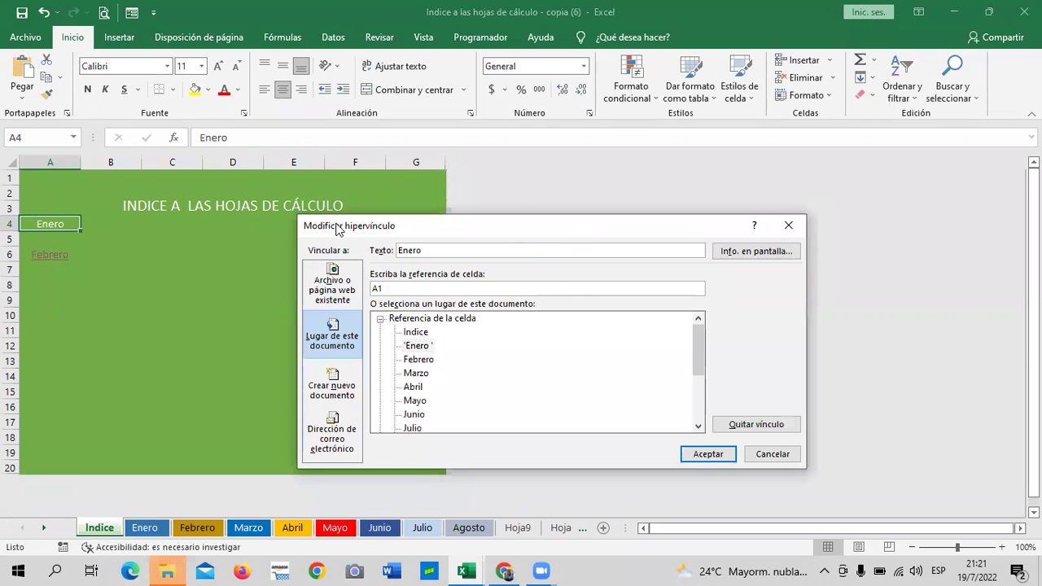
{"action": "left_click", "coordinate": [765, 252]}
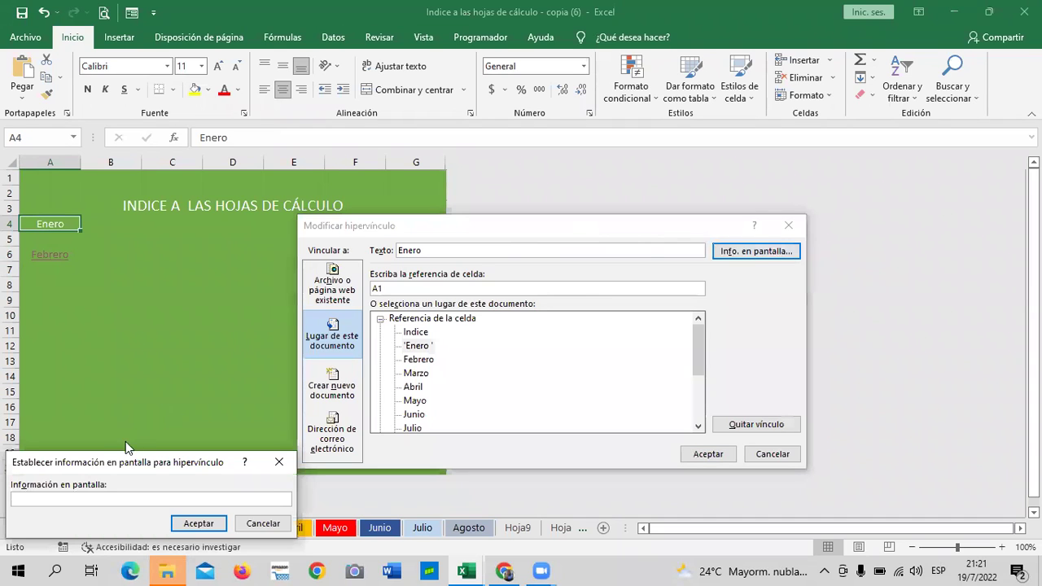
{"action": "left_click_drag", "start_coordinate": [115, 469], "coordinate": [563, 240]}
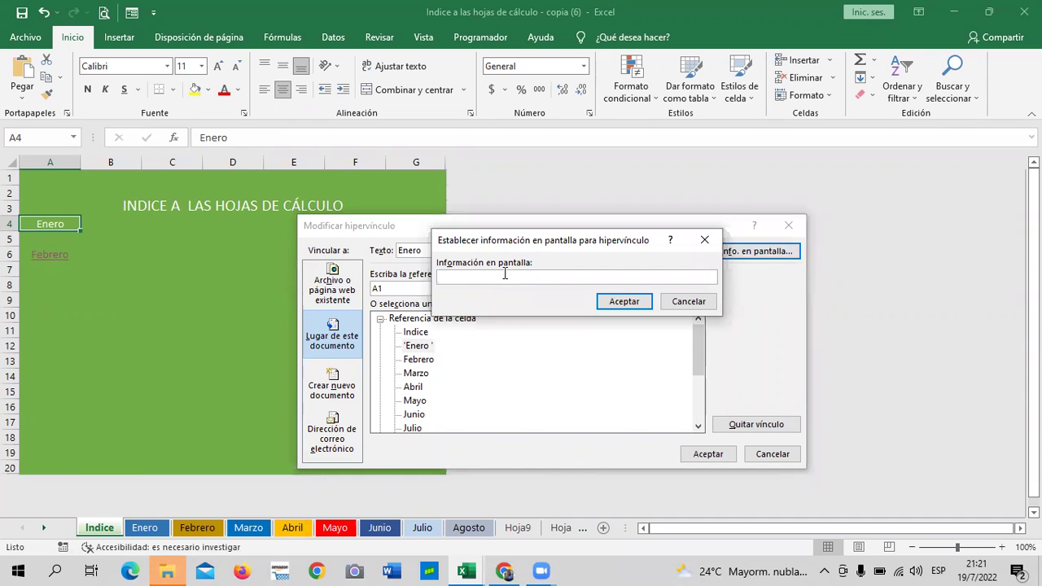
{"action": "type", "text": "Ir a l"}
{"action": "type", "text": "a hoja de"}
{"action": "type", "text": " Enero"}
{"action": "left_click", "coordinate": [628, 302]}
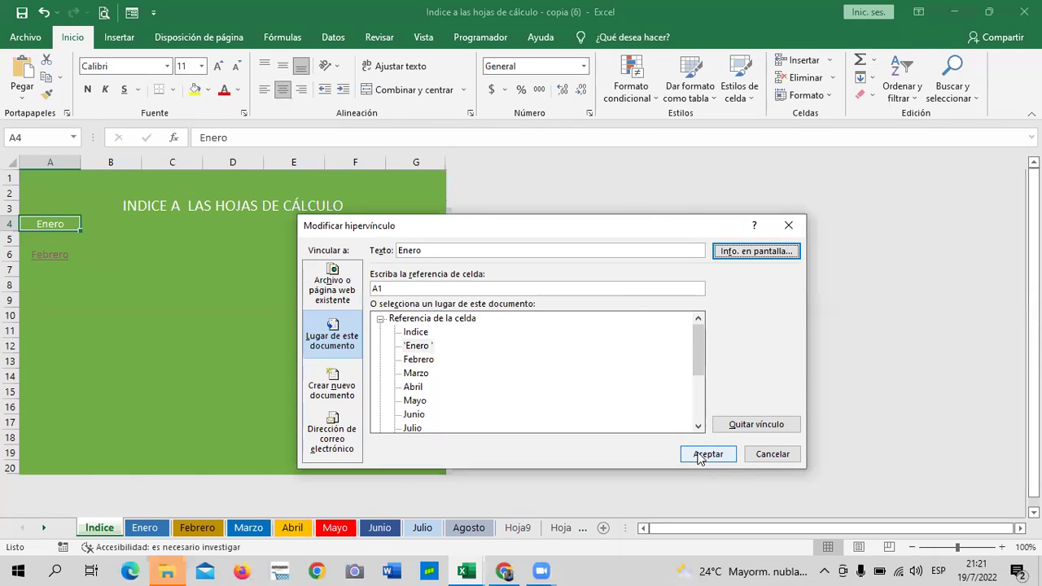
{"action": "left_click", "coordinate": [706, 453]}
{"action": "left_click", "coordinate": [287, 404]}
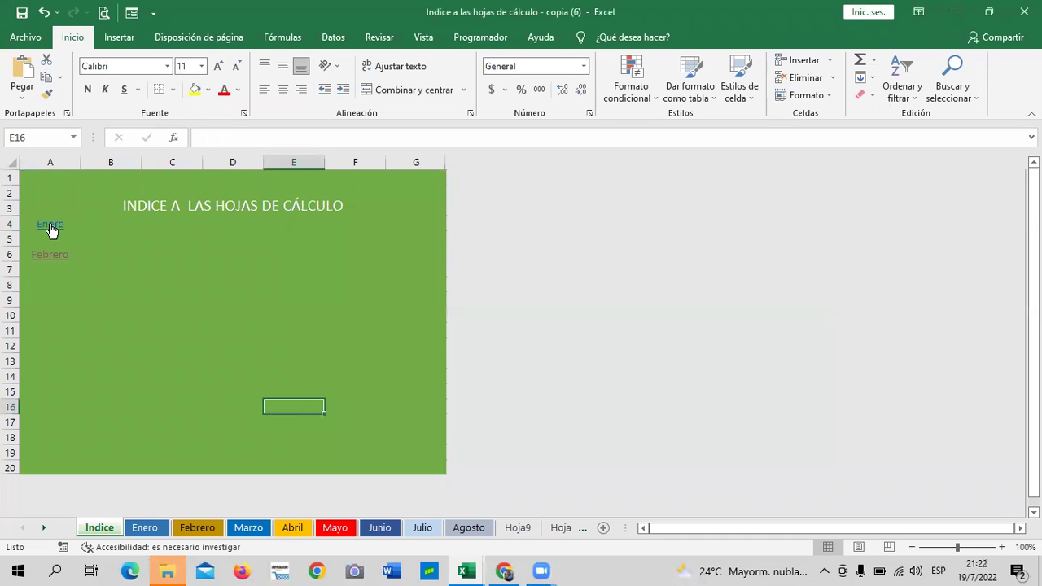
Follow the Enero and Febrero links, returning to Indice each time, then select cell A8.
{"action": "mouse_move", "coordinate": [50, 229]}
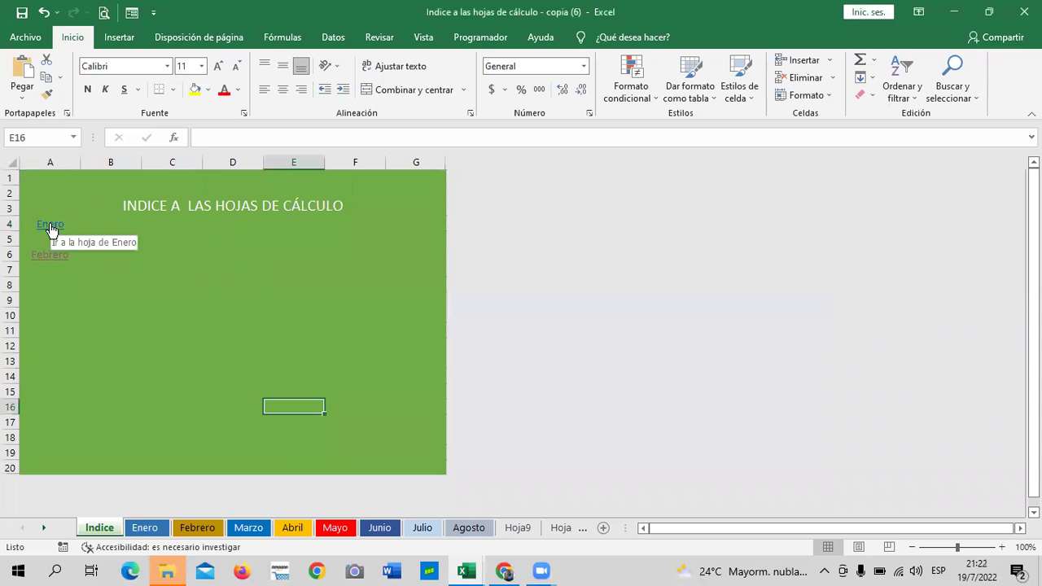
{"action": "left_click", "coordinate": [50, 229]}
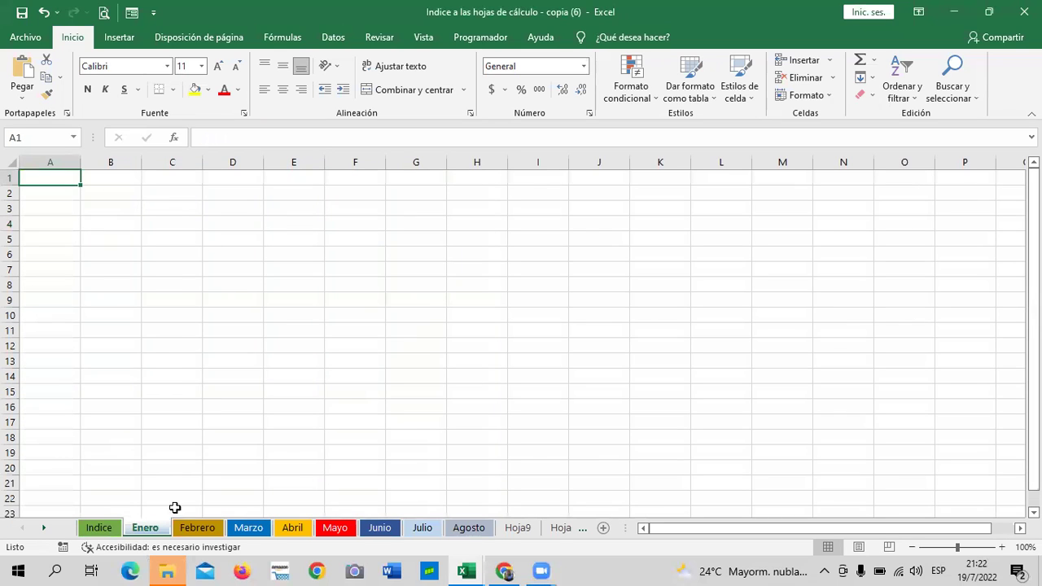
{"action": "left_click", "coordinate": [98, 528]}
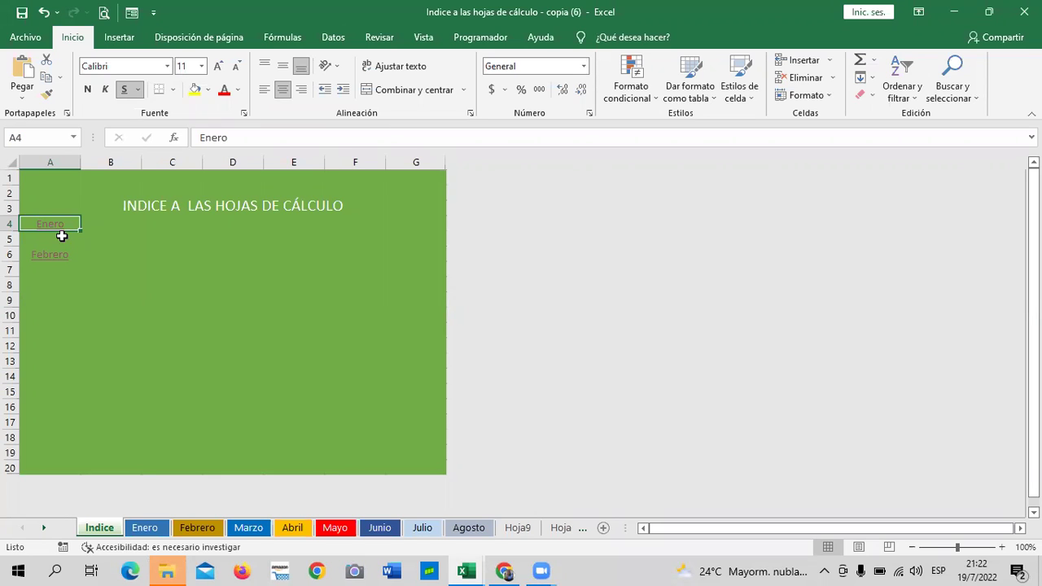
{"action": "left_click", "coordinate": [47, 253]}
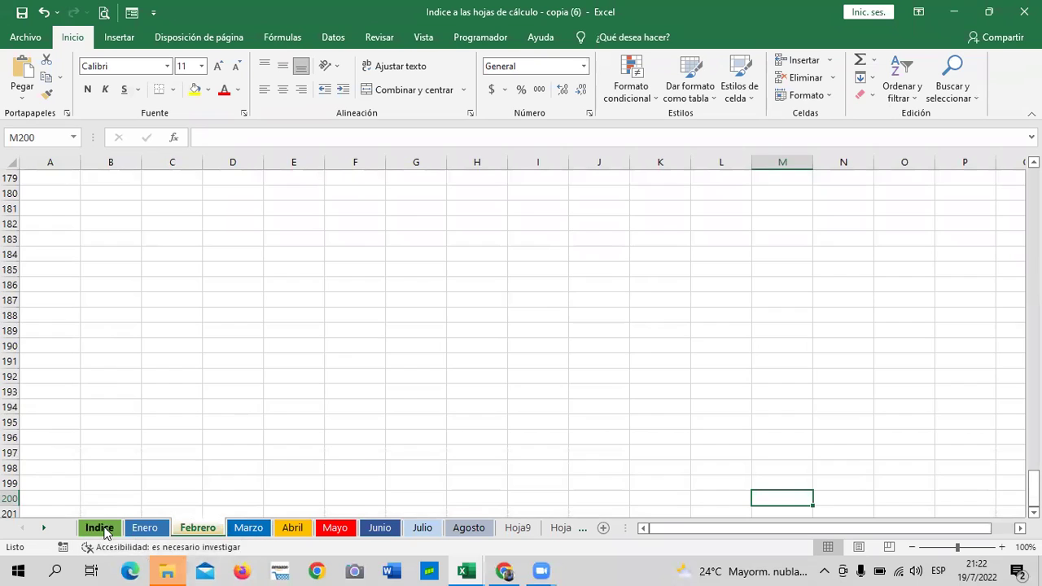
{"action": "left_click", "coordinate": [99, 528]}
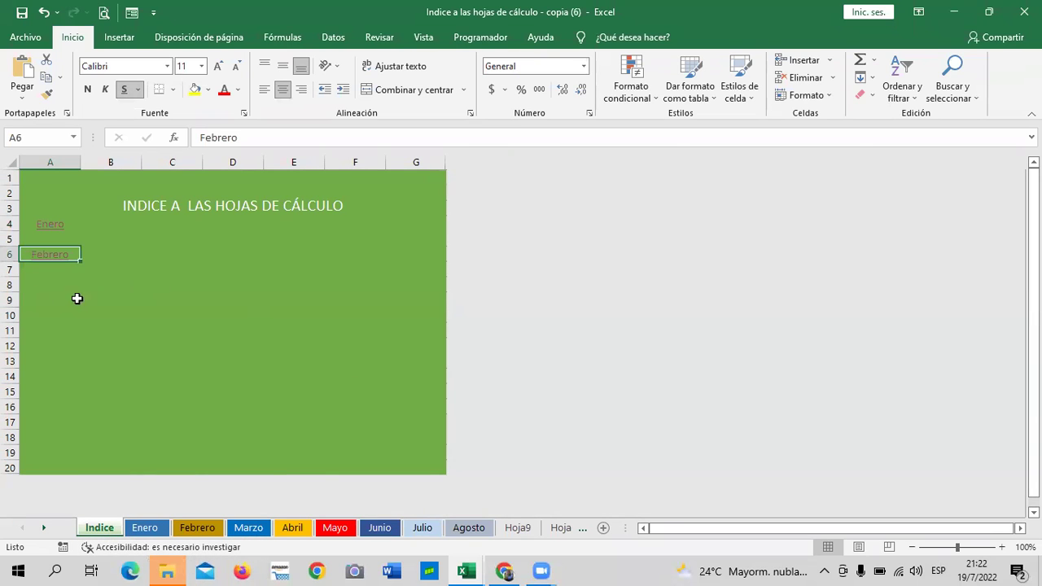
{"action": "left_click", "coordinate": [31, 288]}
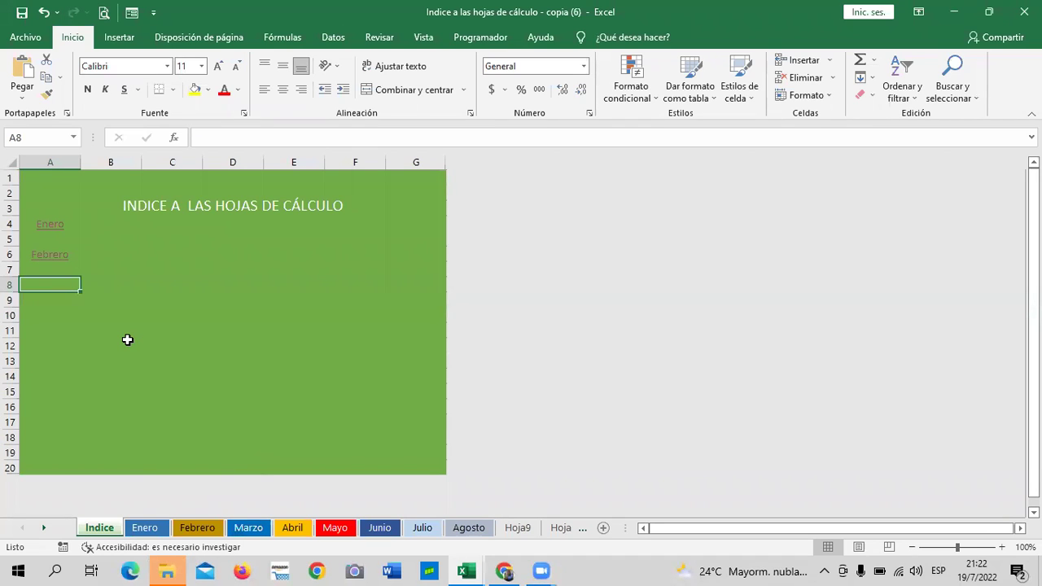
Start a hyperlink in A8 with the display text 'Marzo'.
{"action": "right_click", "coordinate": [55, 284]}
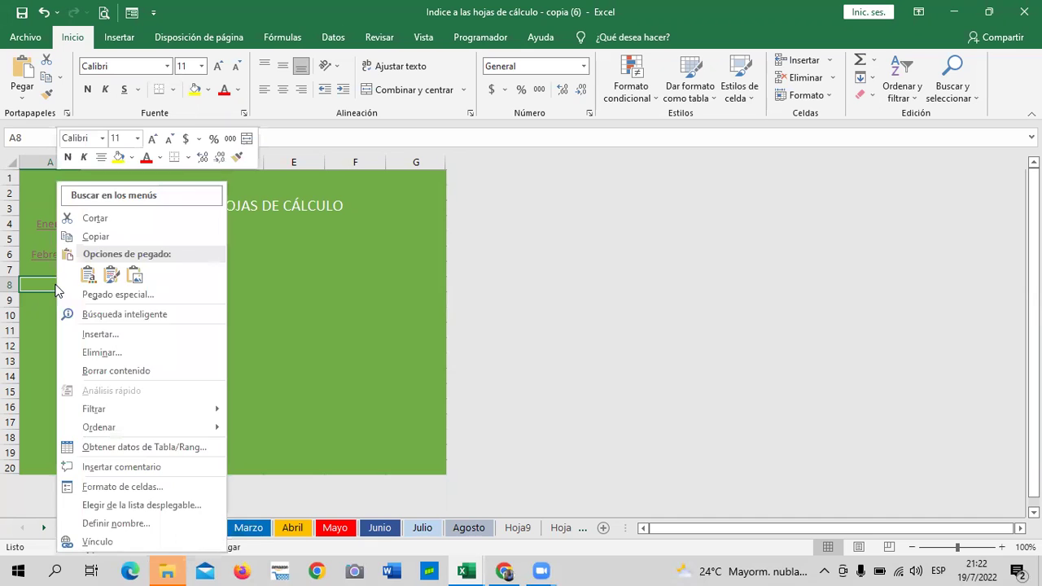
{"action": "left_click", "coordinate": [101, 541]}
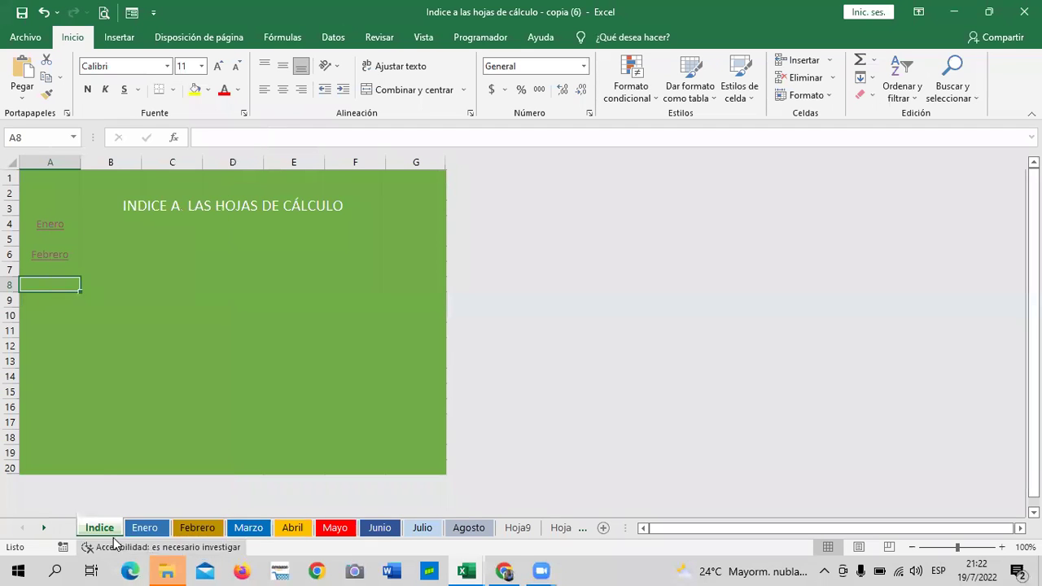
{"action": "left_click_drag", "start_coordinate": [294, 307], "coordinate": [405, 240]}
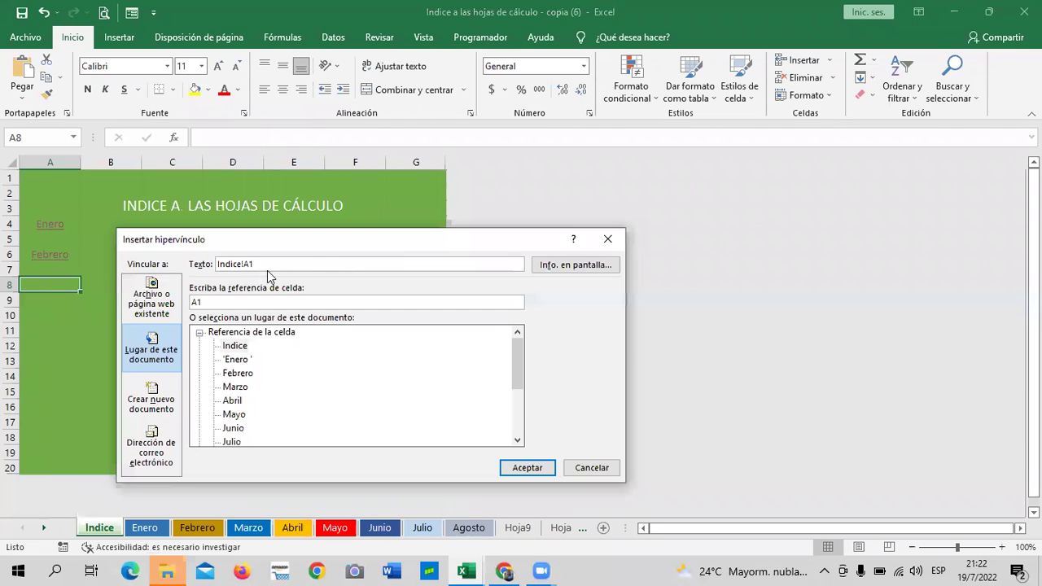
{"action": "left_click_drag", "start_coordinate": [320, 249], "coordinate": [386, 242]}
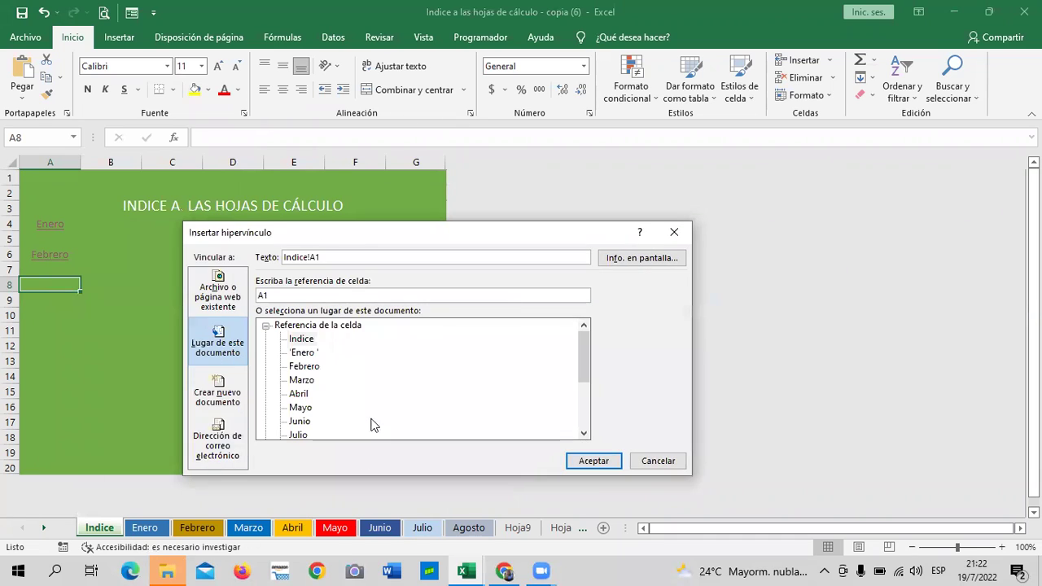
{"action": "left_click", "coordinate": [356, 257]}
{"action": "key", "text": "BackSpace"}
{"action": "key", "text": "BackSpace"}
{"action": "key", "text": "BackSpace"}
{"action": "type", "text": "Marzo"}
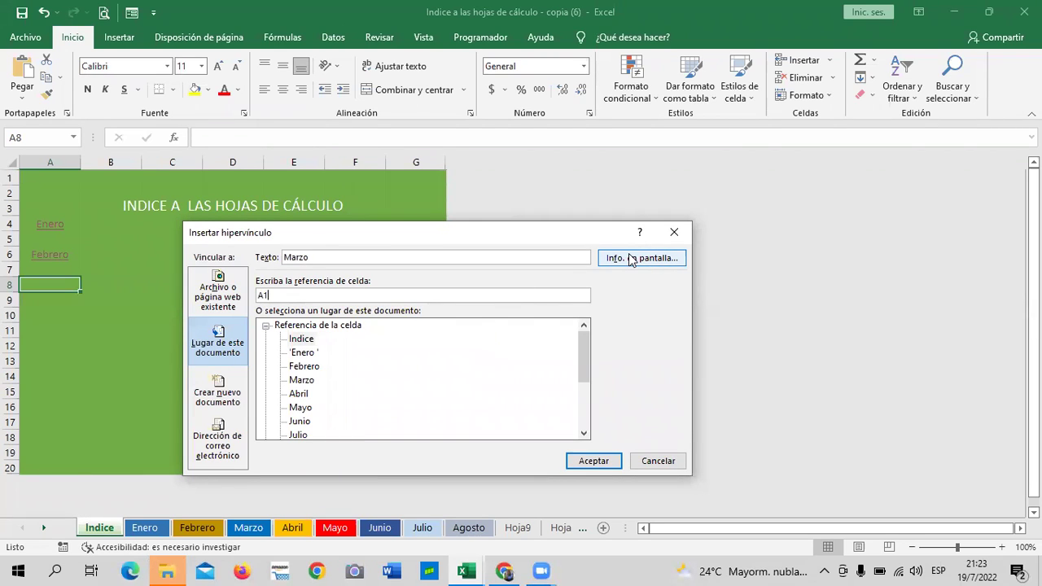
Give the link the ScreenTip 'Ir a la hoja de Marzo' and target the Marzo sheet.
{"action": "left_click", "coordinate": [632, 259]}
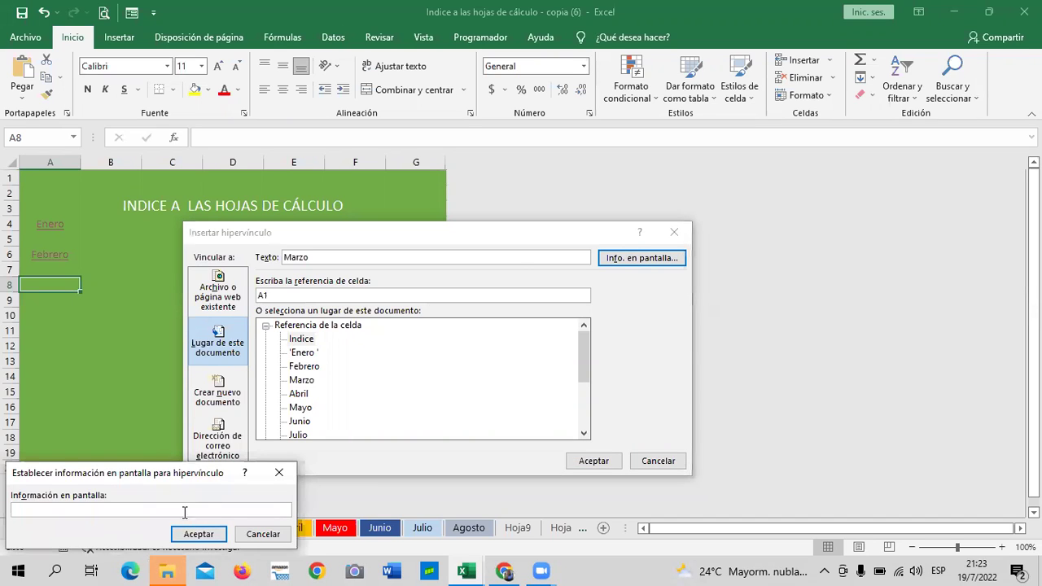
{"action": "left_click_drag", "start_coordinate": [163, 473], "coordinate": [635, 303]}
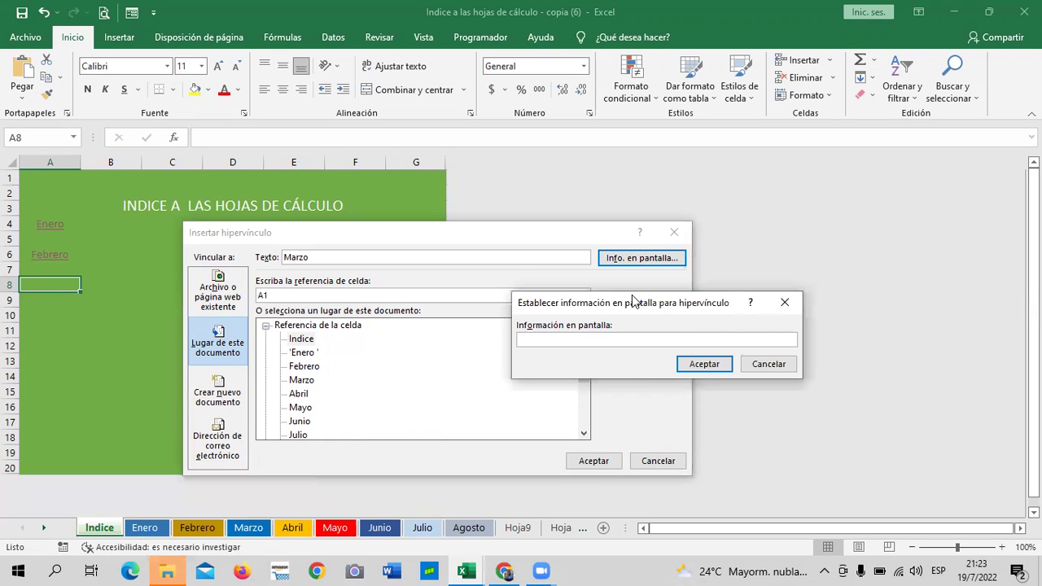
{"action": "type", "text": "Ir a la hoja de a-n"}
{"action": "key", "text": "BackSpace"}
{"action": "key", "text": "BackSpace"}
{"action": "type", "text": "Marzo"}
{"action": "left_click", "coordinate": [699, 365]}
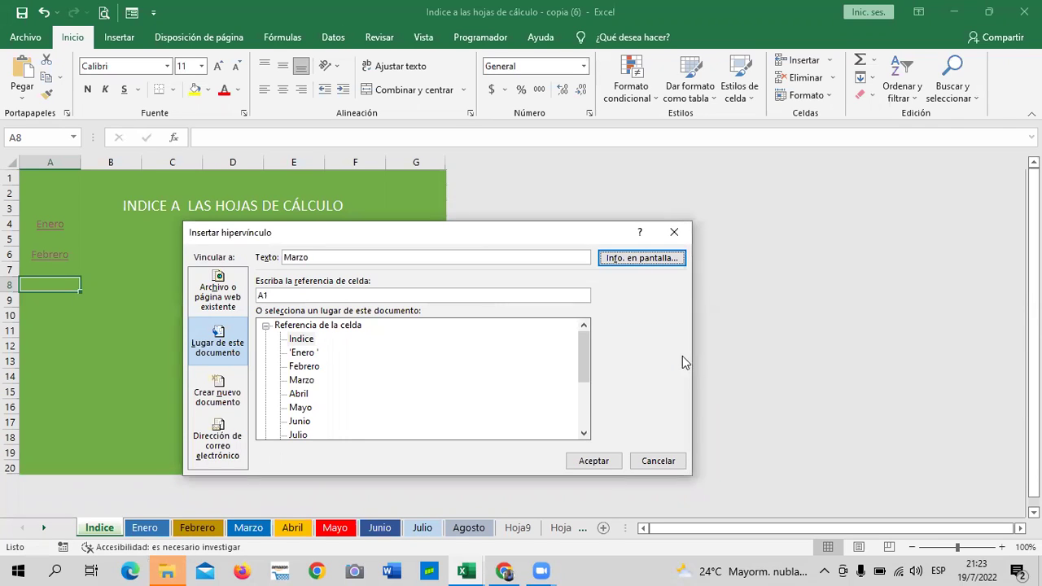
{"action": "left_click", "coordinate": [302, 380]}
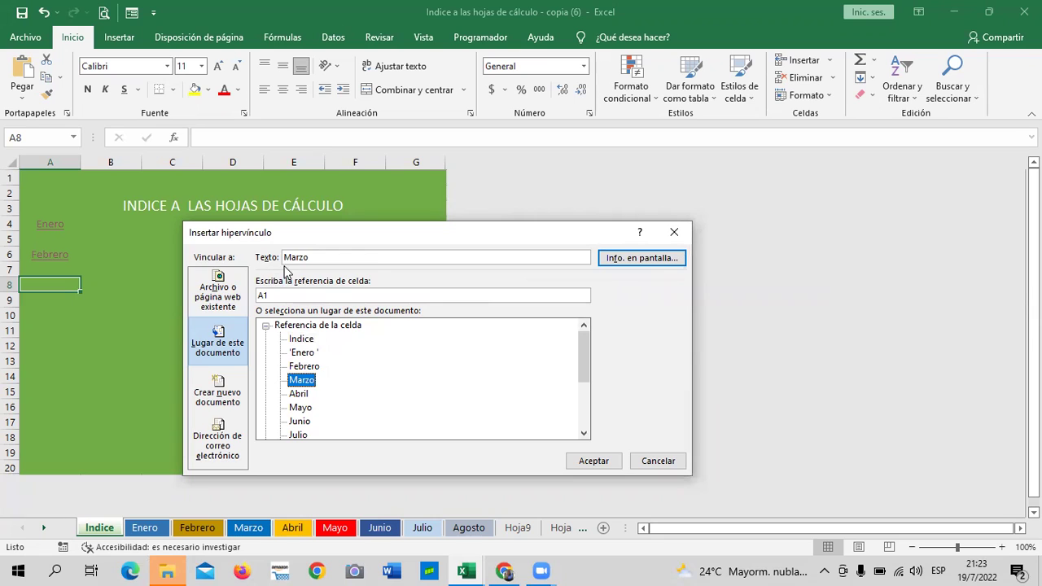
{"action": "left_click", "coordinate": [594, 461]}
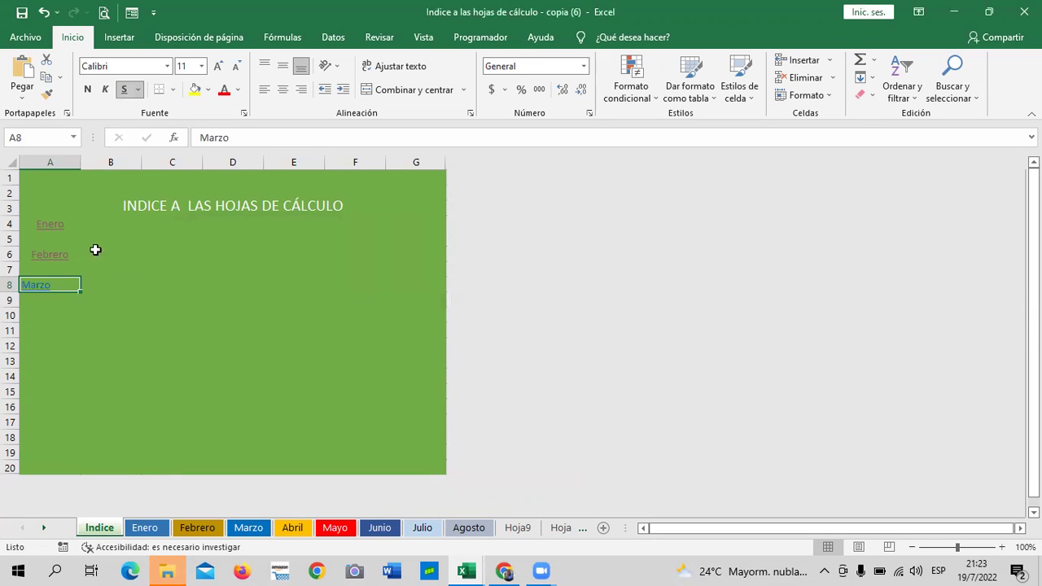
{"action": "left_click", "coordinate": [216, 334]}
Follow the Marzo link, return to Indice, and open the Enero sheet via its link.
{"action": "left_click", "coordinate": [48, 285]}
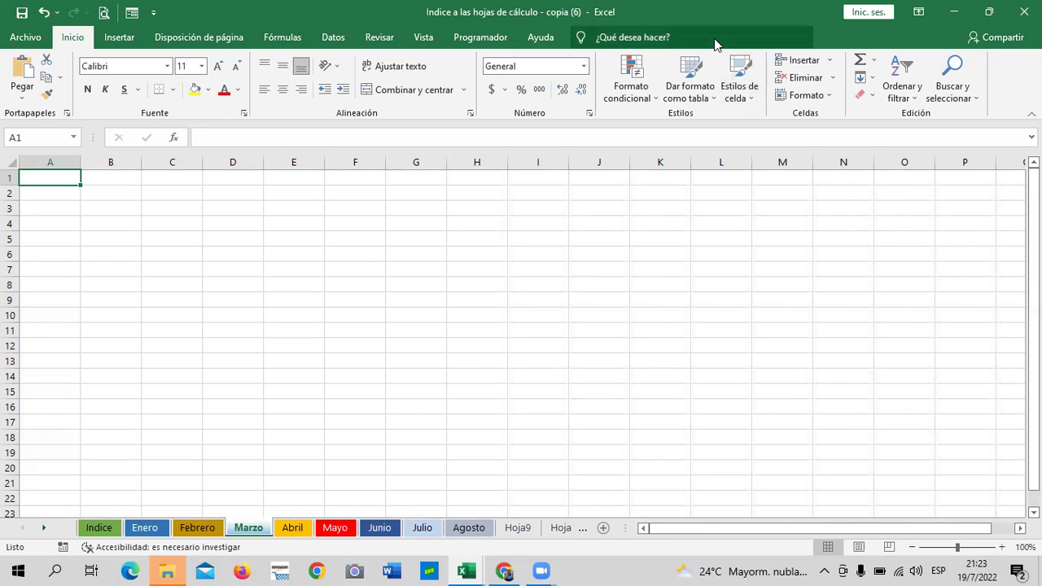
{"action": "left_click", "coordinate": [88, 528]}
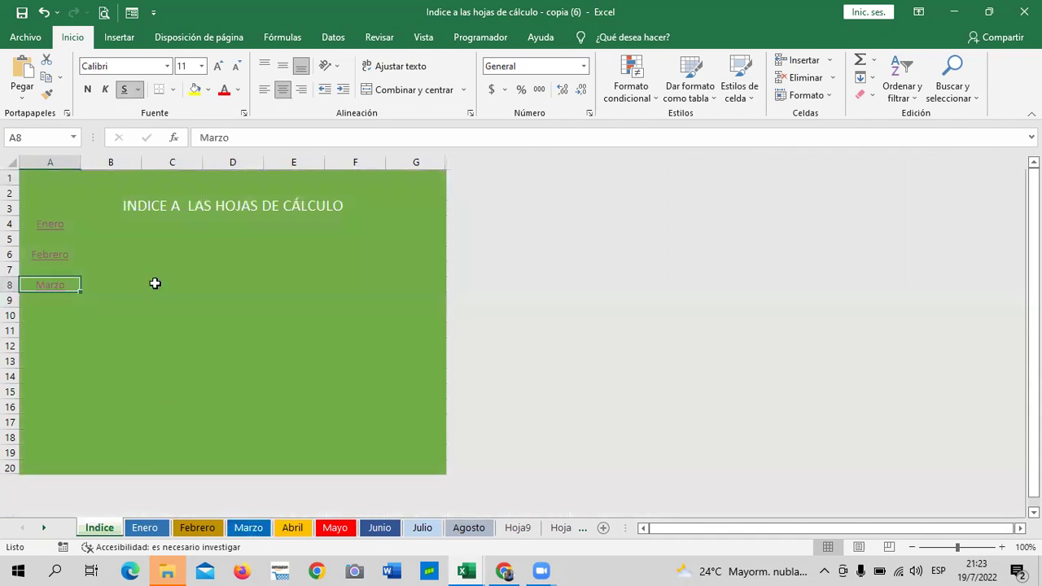
{"action": "left_click", "coordinate": [52, 225]}
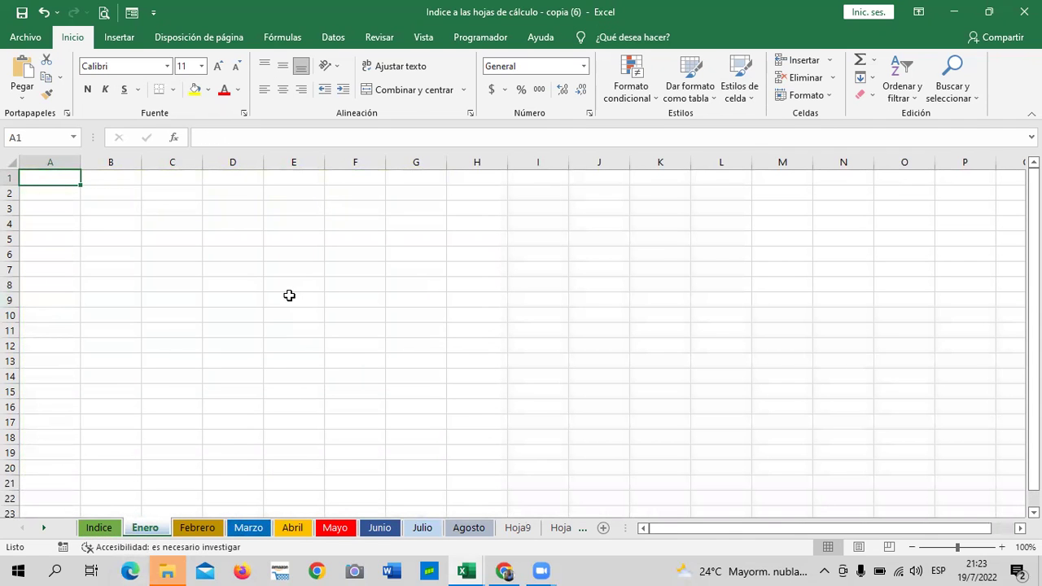
Merge and centre A1:H3 and raise its font size to 16.
{"action": "left_click_drag", "start_coordinate": [57, 176], "coordinate": [453, 210]}
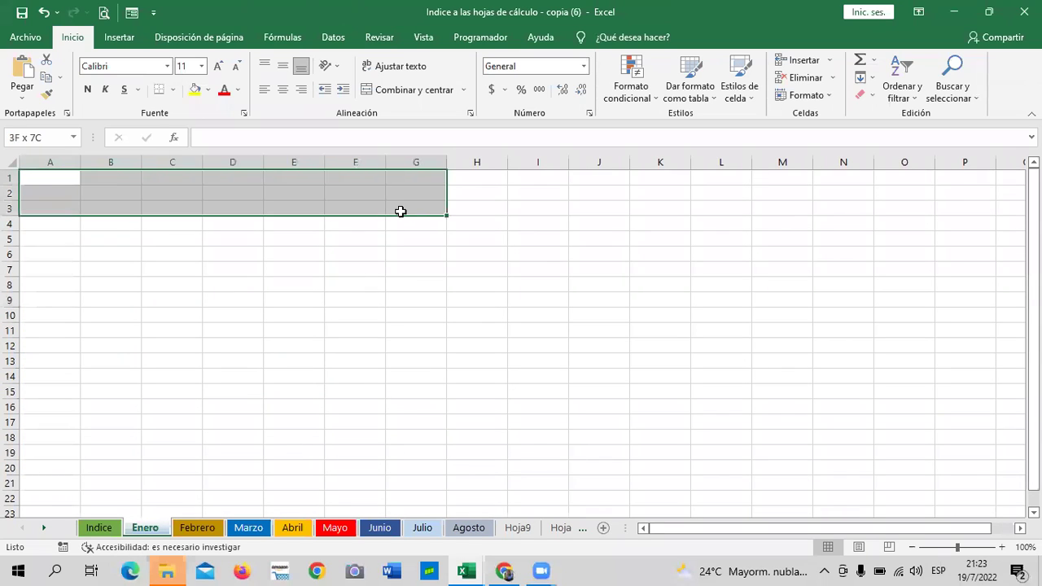
{"action": "left_click", "coordinate": [298, 336]}
{"action": "mouse_move", "coordinate": [72, 177]}
{"action": "left_mouse_down"}
{"action": "mouse_move", "coordinate": [165, 213]}
{"action": "mouse_move", "coordinate": [453, 210]}
{"action": "left_mouse_up"}
{"action": "left_click", "coordinate": [386, 92]}
{"action": "left_click", "coordinate": [218, 65]}
{"action": "left_click", "coordinate": [218, 65]}
{"action": "left_click", "coordinate": [217, 65]}
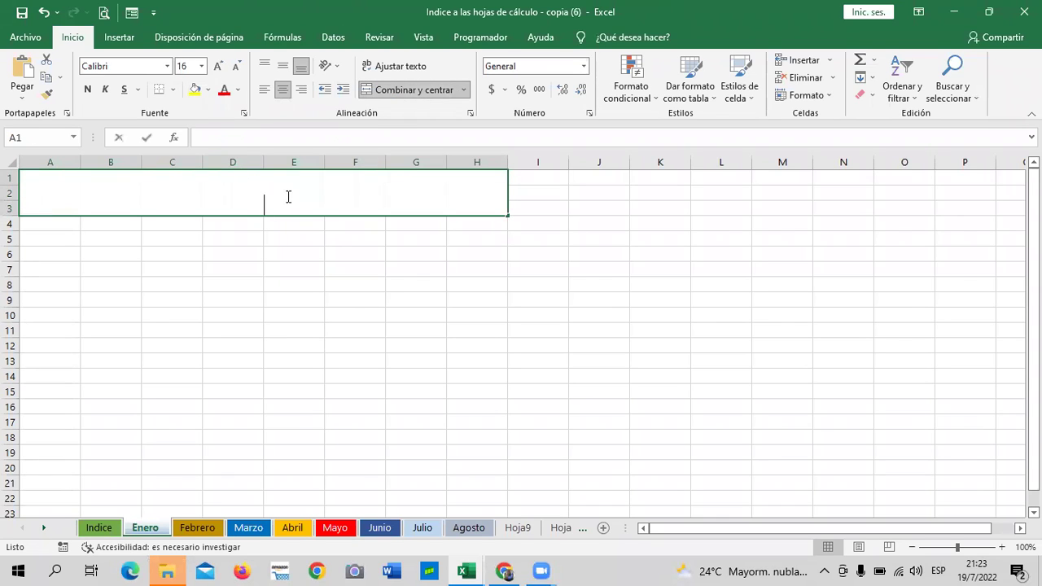
Enter the title 'INDICE CON LA FUNCION HIPERVINCULO' in capitals in the merged cell.
{"action": "type", "text": "i"}
{"action": "key", "text": "Caps_Lock"}
{"action": "key", "text": "BackSpace"}
{"action": "type", "text": "INDICE "}
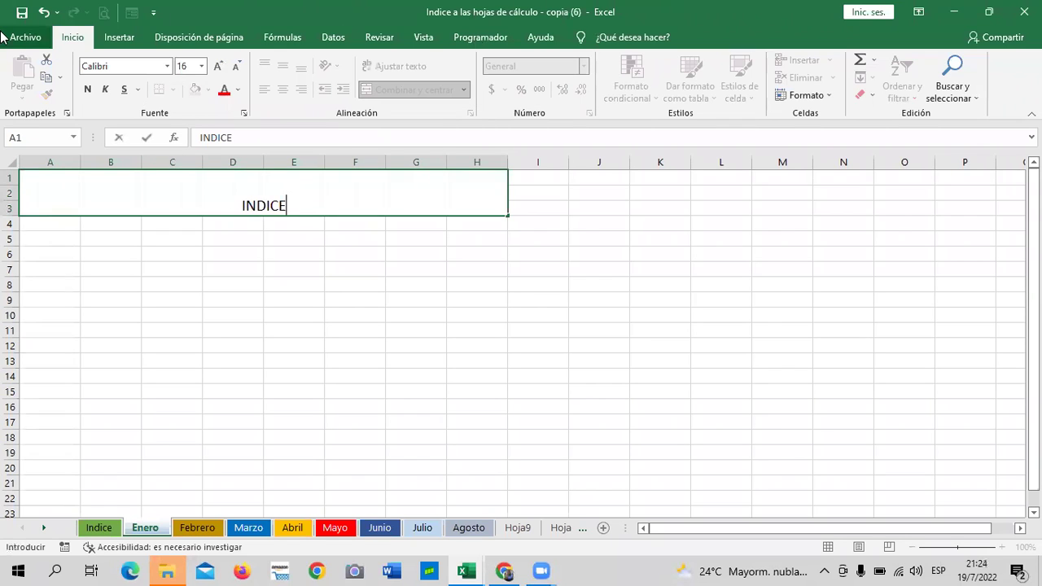
{"action": "type", "text": "CON LA FUNCION HIPERVINCULO"}
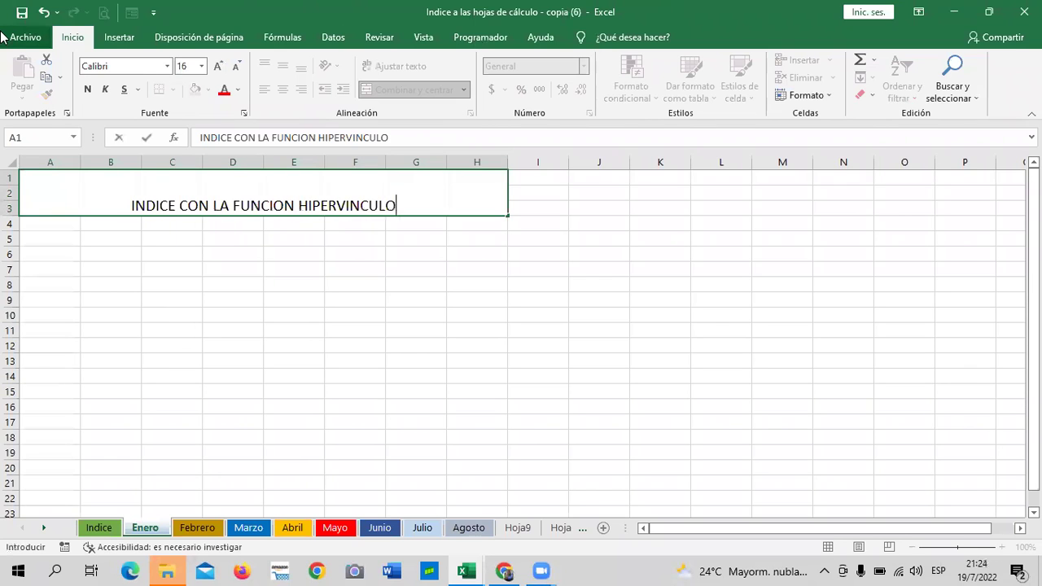
{"action": "left_click", "coordinate": [423, 302]}
{"action": "left_click", "coordinate": [400, 205]}
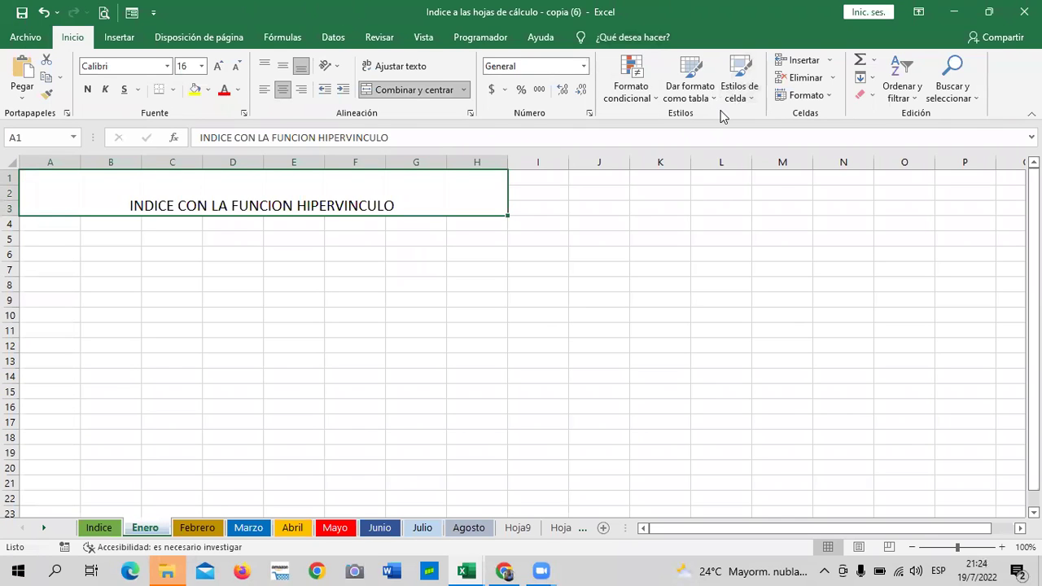
Apply the grey Celda de comprobación style to the title and enlarge its font twice.
{"action": "left_click", "coordinate": [741, 92]}
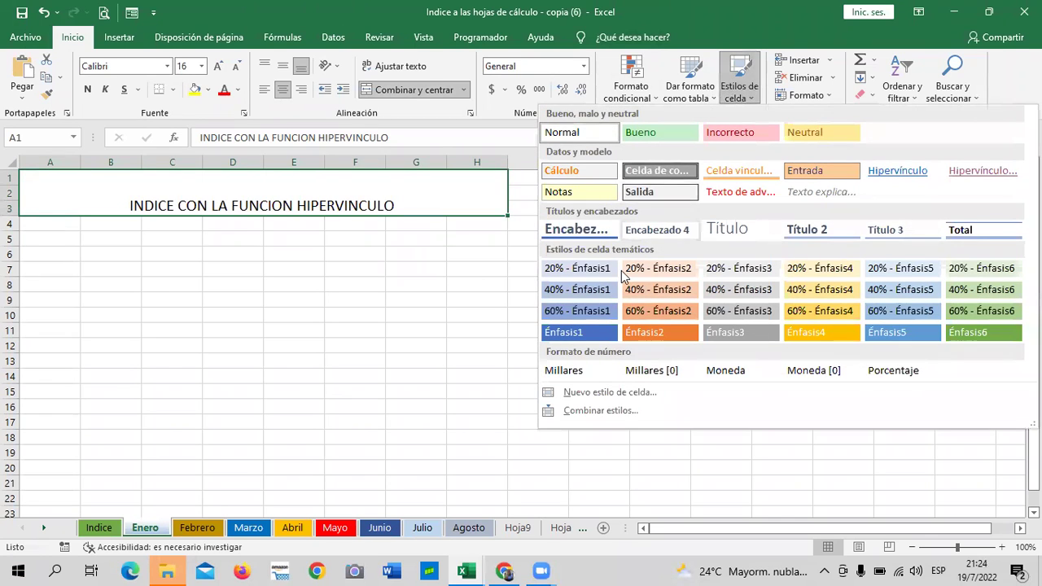
{"action": "left_click", "coordinate": [692, 178]}
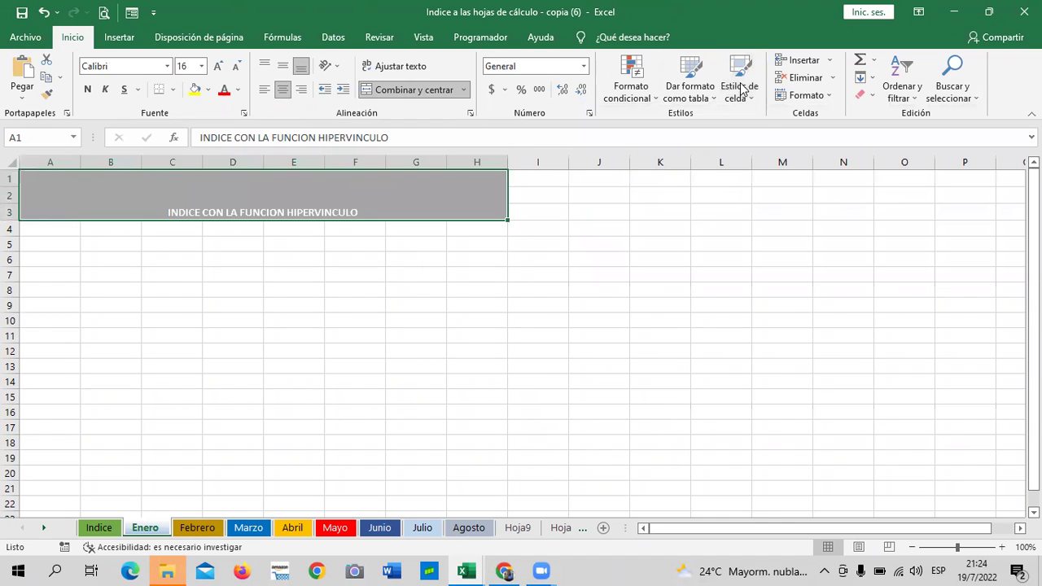
{"action": "left_click", "coordinate": [219, 67]}
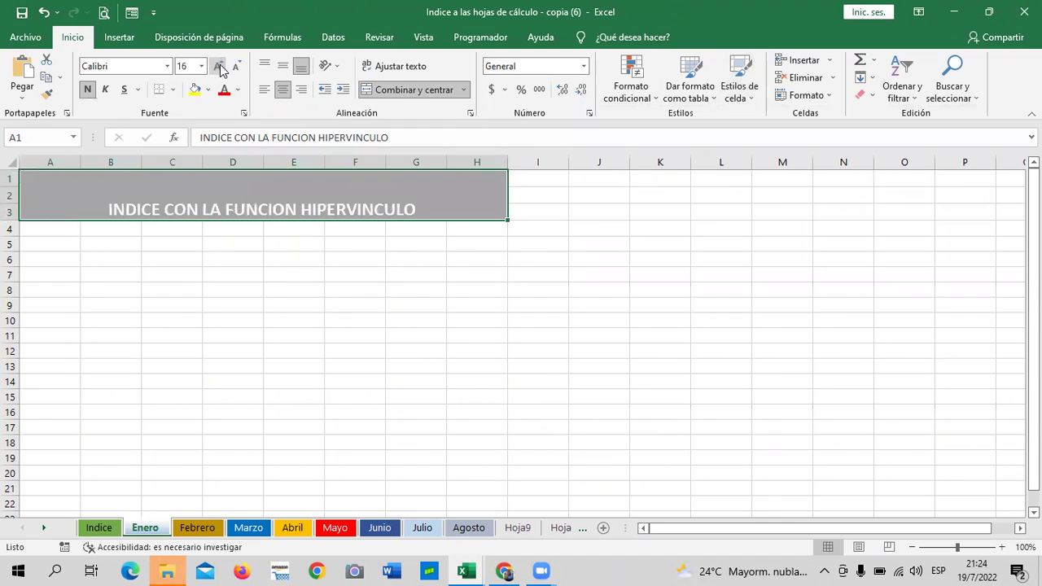
{"action": "left_click", "coordinate": [412, 320]}
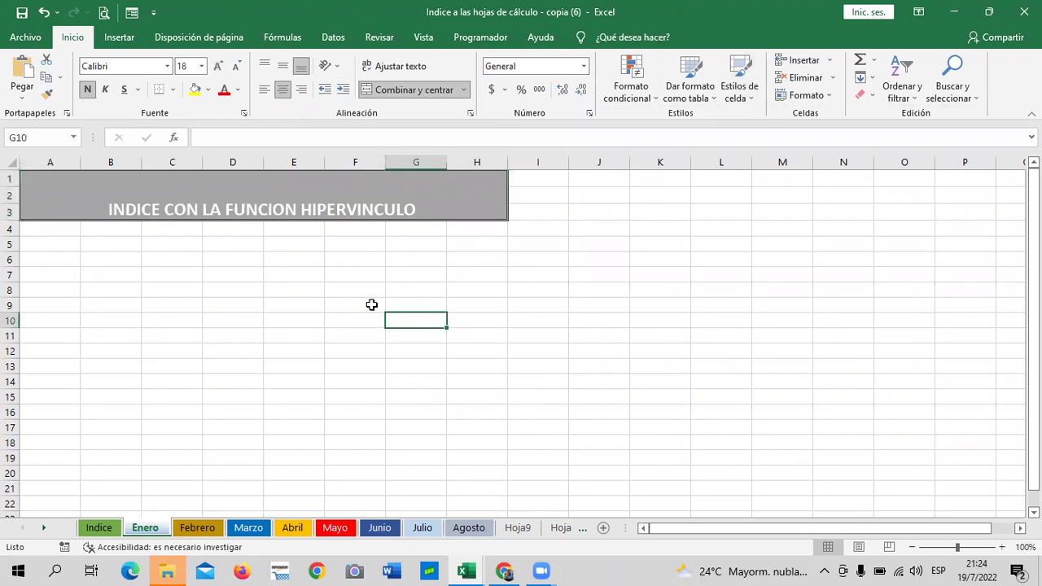
Shorten the title text to 'FUNCION HIPERVINCULO'.
{"action": "double_click", "coordinate": [220, 213]}
{"action": "key", "text": "BackSpace"}
{"action": "key", "text": "BackSpace"}
{"action": "key", "text": "BackSpace"}
{"action": "key", "text": "BackSpace"}
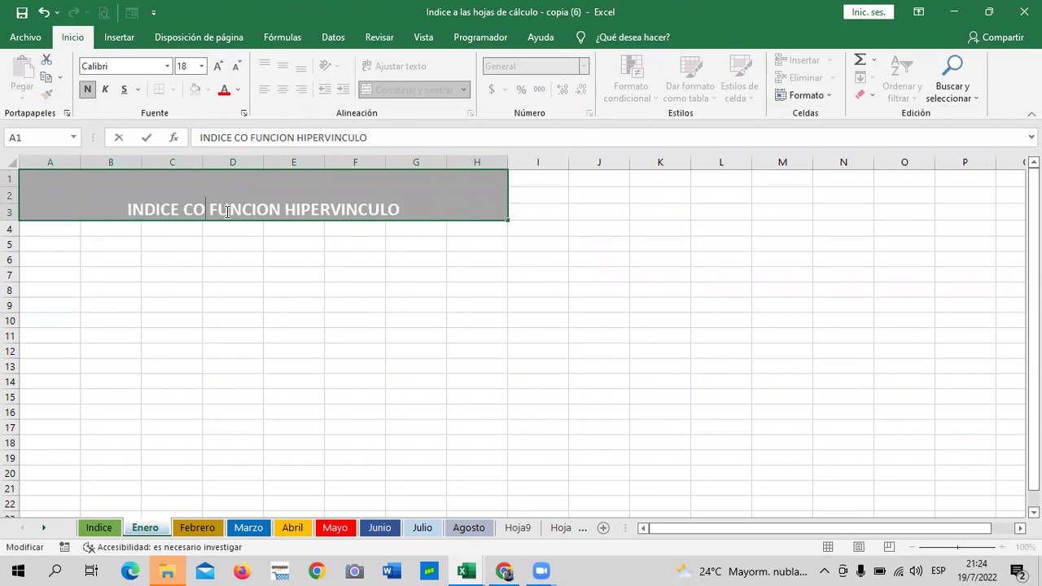
{"action": "key", "text": "BackSpace"}
{"action": "key", "text": "BackSpace"}
{"action": "key", "text": "BackSpace"}
{"action": "left_click", "coordinate": [296, 333]}
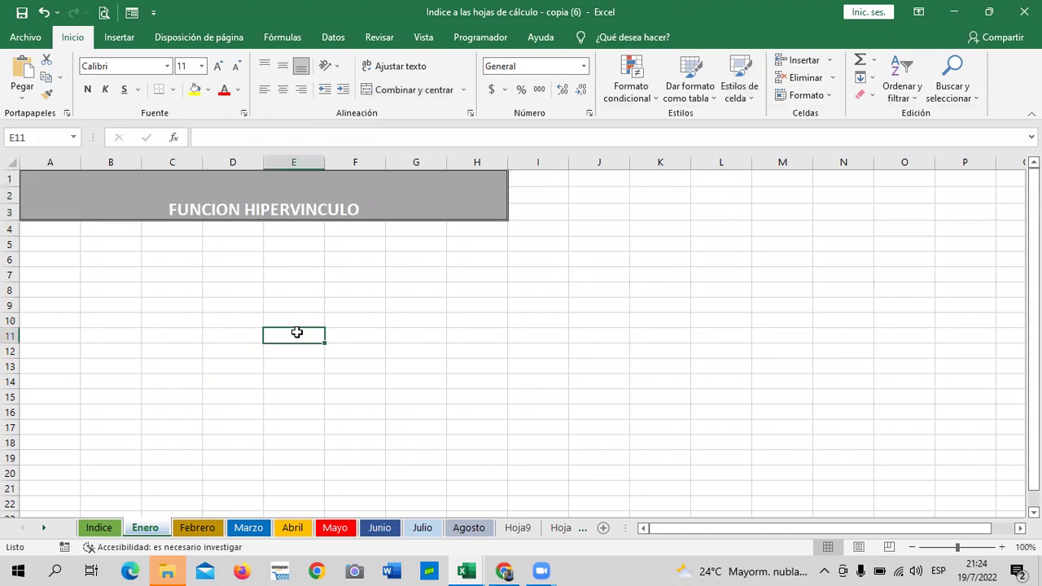
Begin the formula =HIPERVINCULO( in cell B6 using the autocomplete suggestion.
{"action": "left_click", "coordinate": [123, 259]}
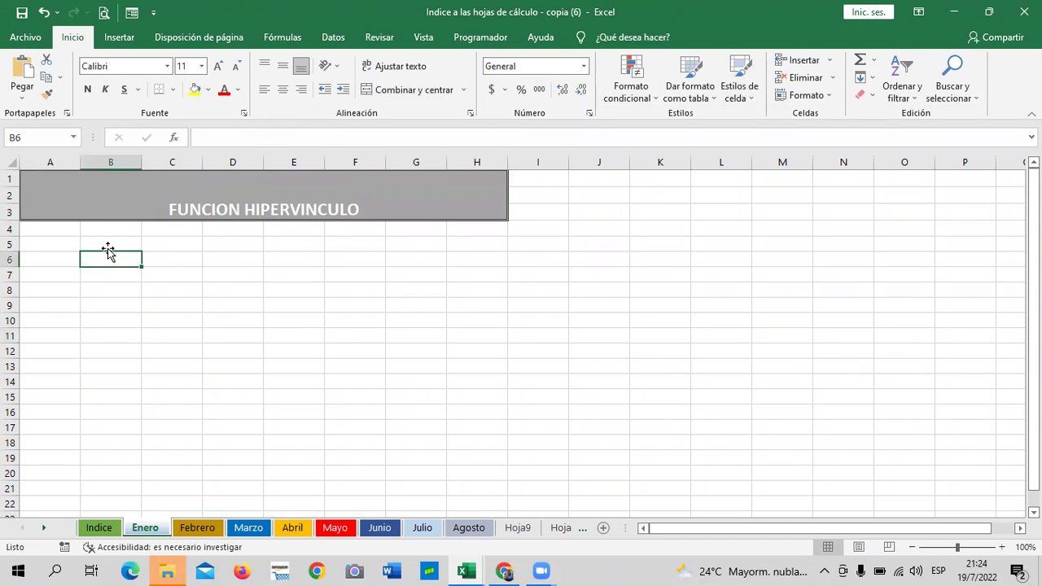
{"action": "left_click", "coordinate": [137, 352]}
{"action": "left_click", "coordinate": [97, 261]}
{"action": "type", "text": "=HIP"}
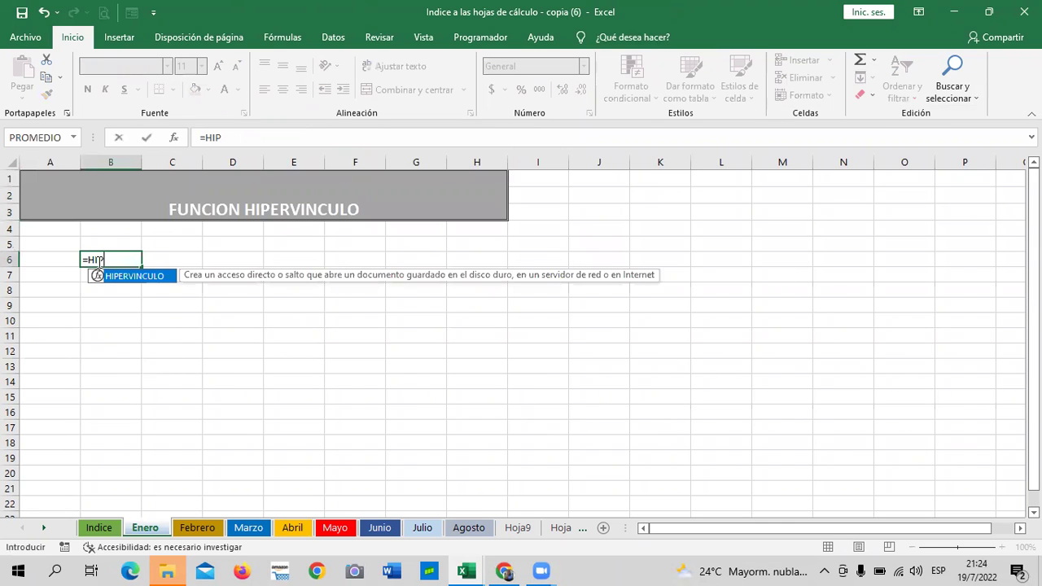
{"action": "type", "text": "DER"}
{"action": "key", "text": "BackSpace"}
{"action": "key", "text": "BackSpace"}
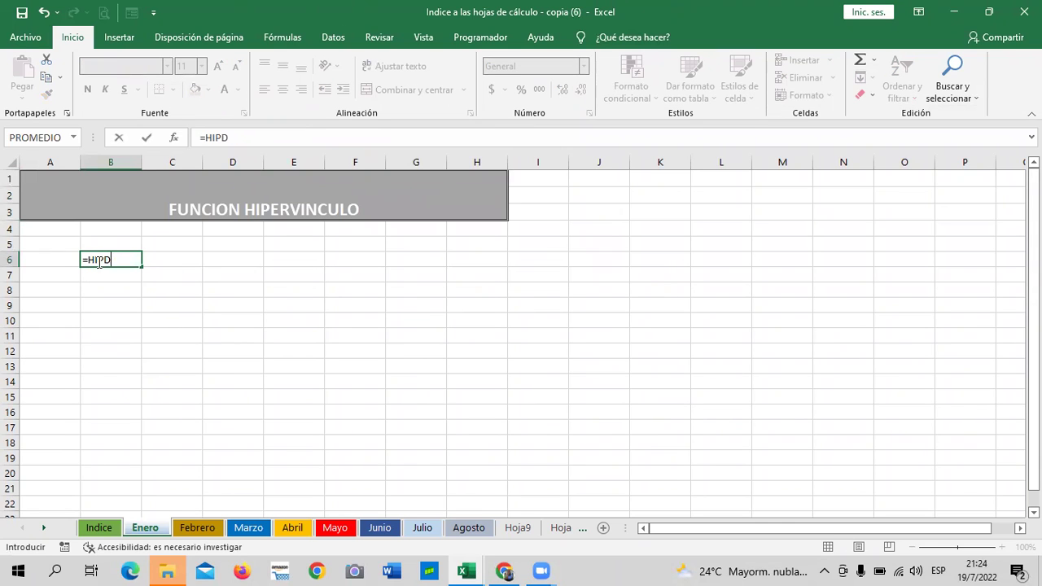
{"action": "key", "text": "BackSpace"}
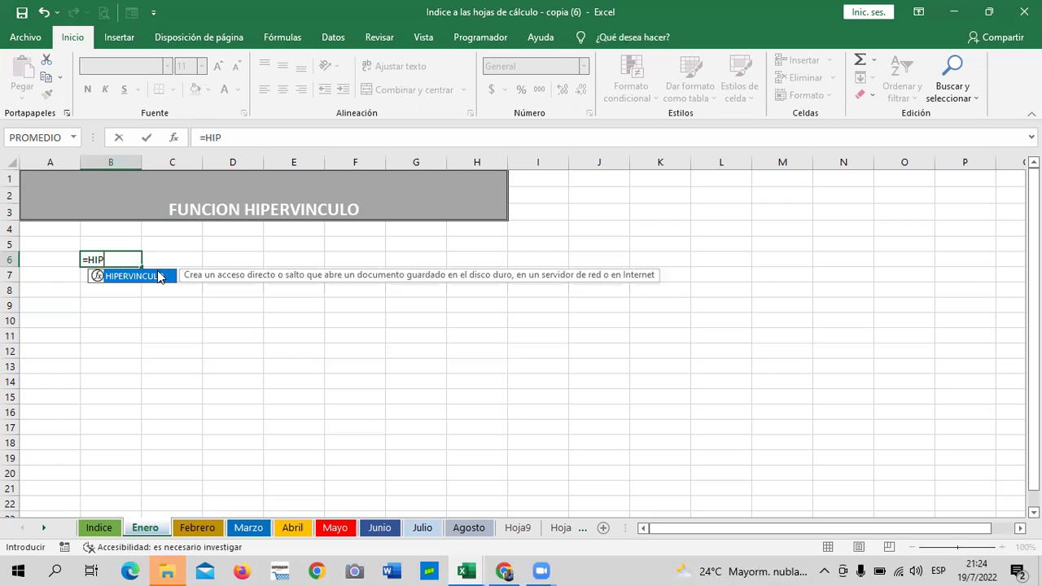
{"action": "double_click", "coordinate": [151, 277]}
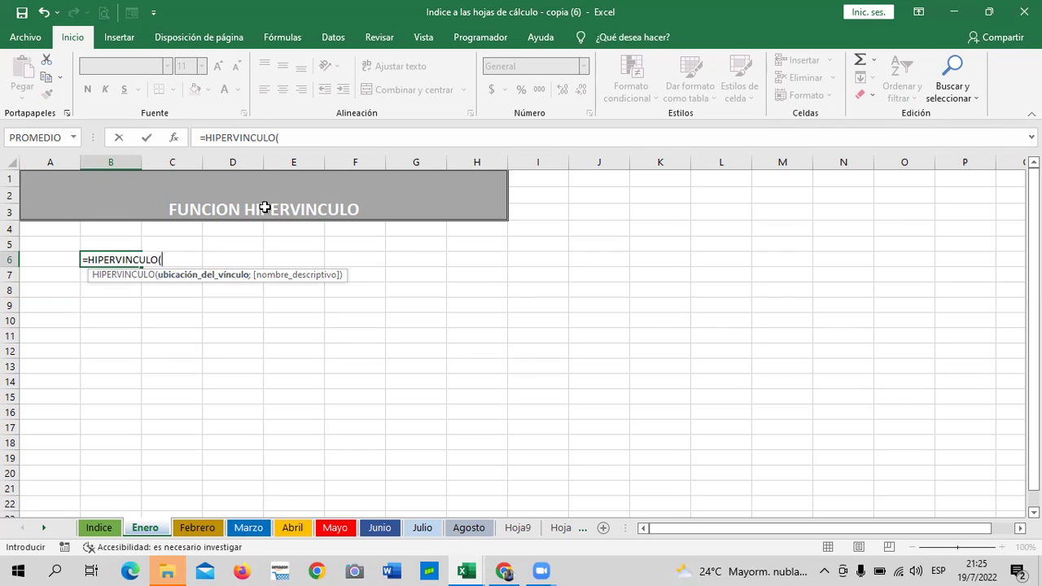
{"action": "left_click", "coordinate": [332, 137]}
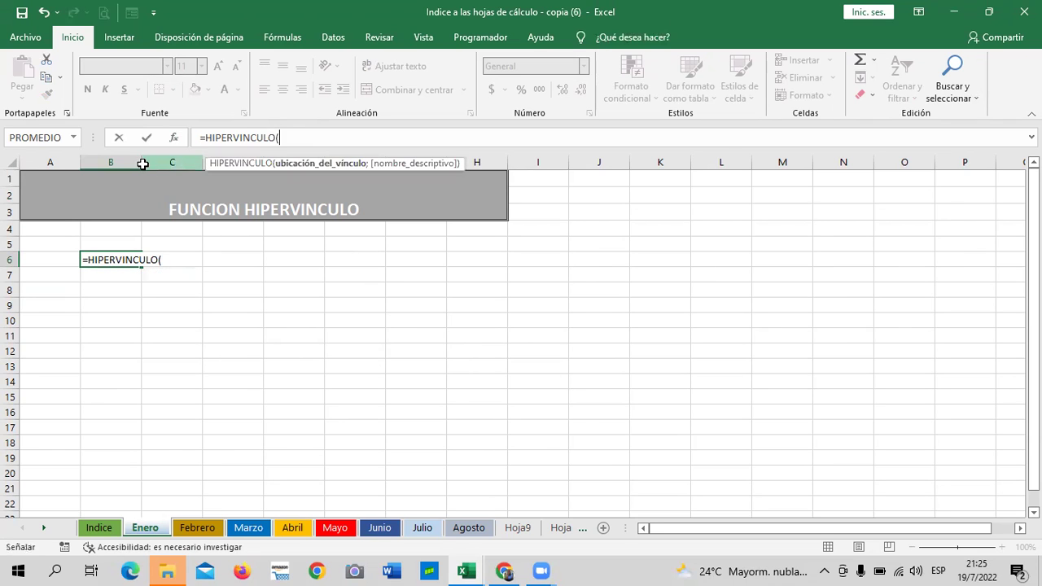
{"action": "left_click", "coordinate": [142, 163]}
{"action": "key", "text": "BackSpace"}
{"action": "key", "text": "BackSpace"}
{"action": "key", "text": "BackSpace"}
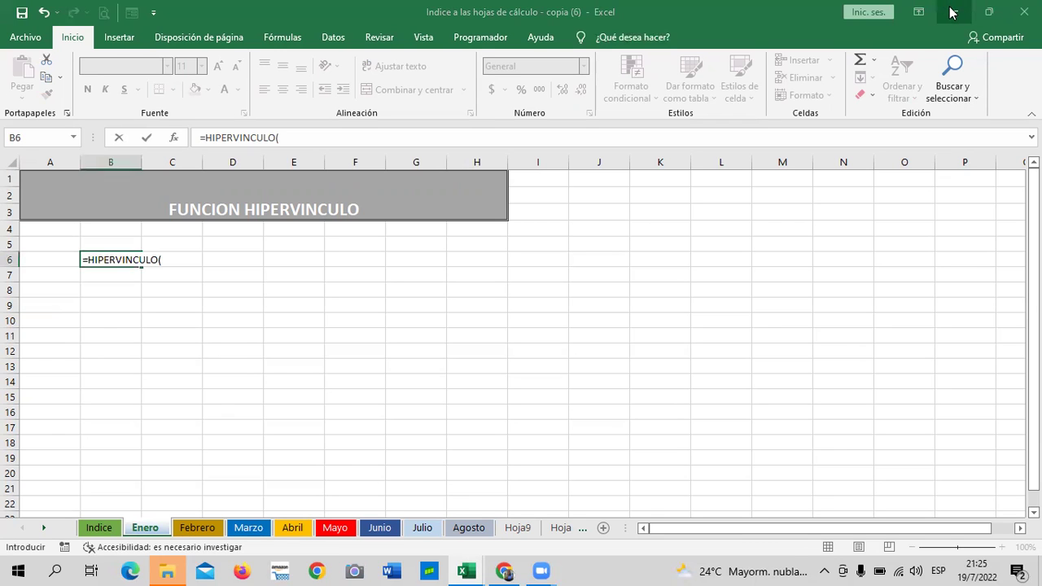
Copy the Desktop location path from the 'tabla dinamica con formula' file's Properties.
{"action": "left_click", "coordinate": [948, 9]}
{"action": "left_click", "coordinate": [952, 10]}
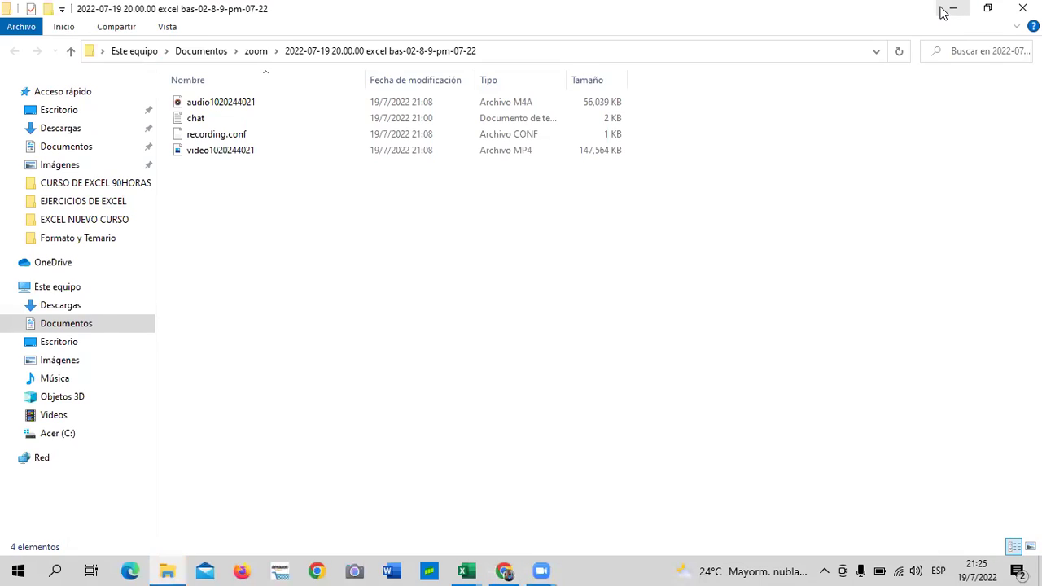
{"action": "left_click", "coordinate": [954, 10]}
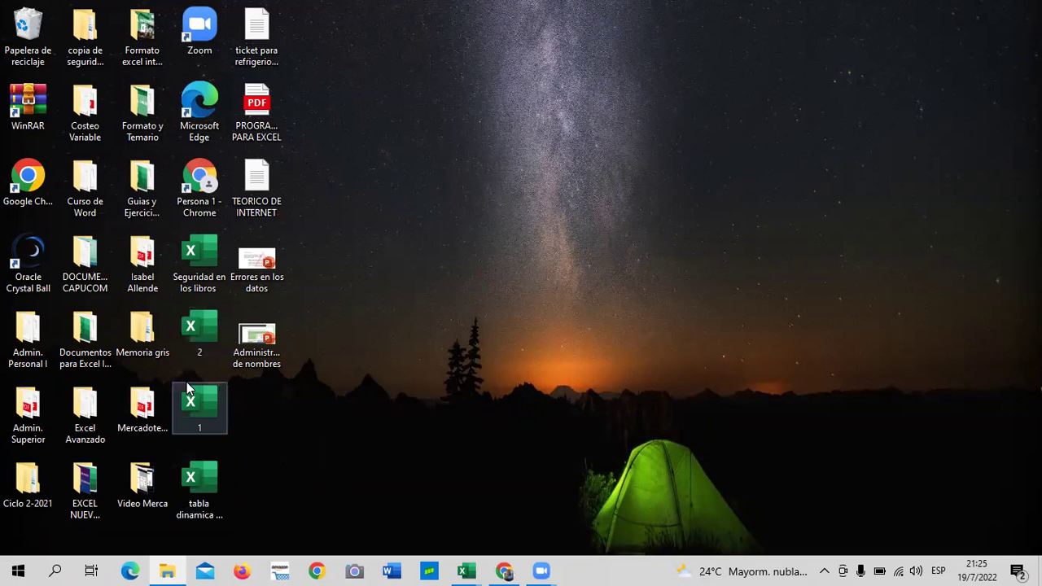
{"action": "right_click", "coordinate": [203, 487]}
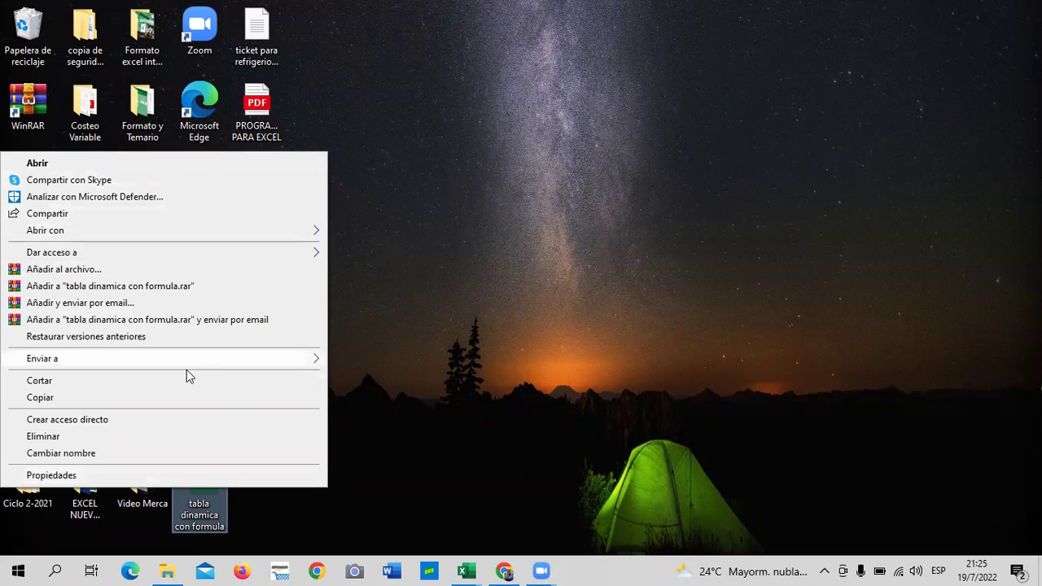
{"action": "left_click", "coordinate": [284, 476]}
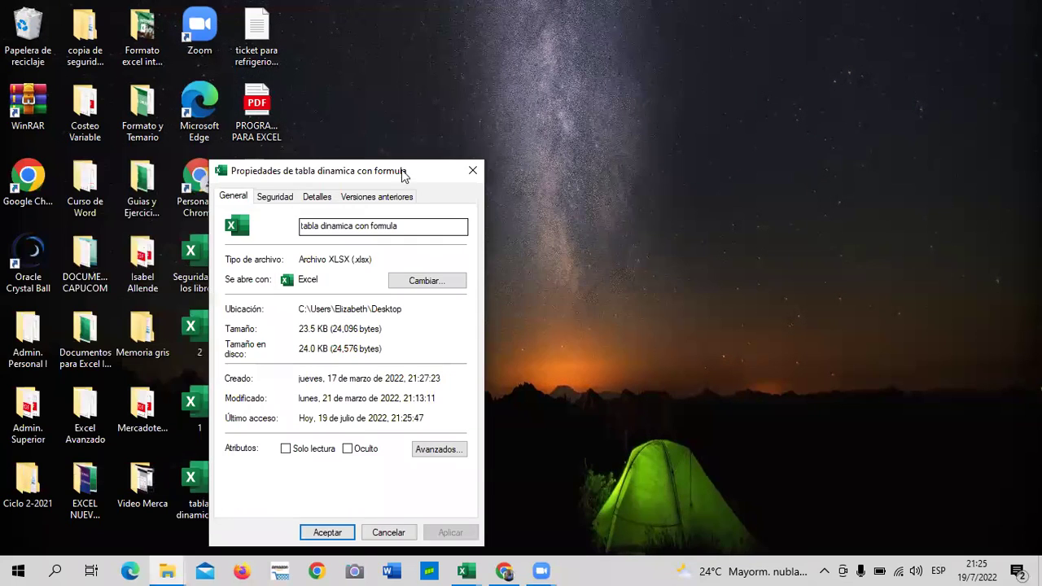
{"action": "left_click_drag", "start_coordinate": [401, 169], "coordinate": [502, 106]}
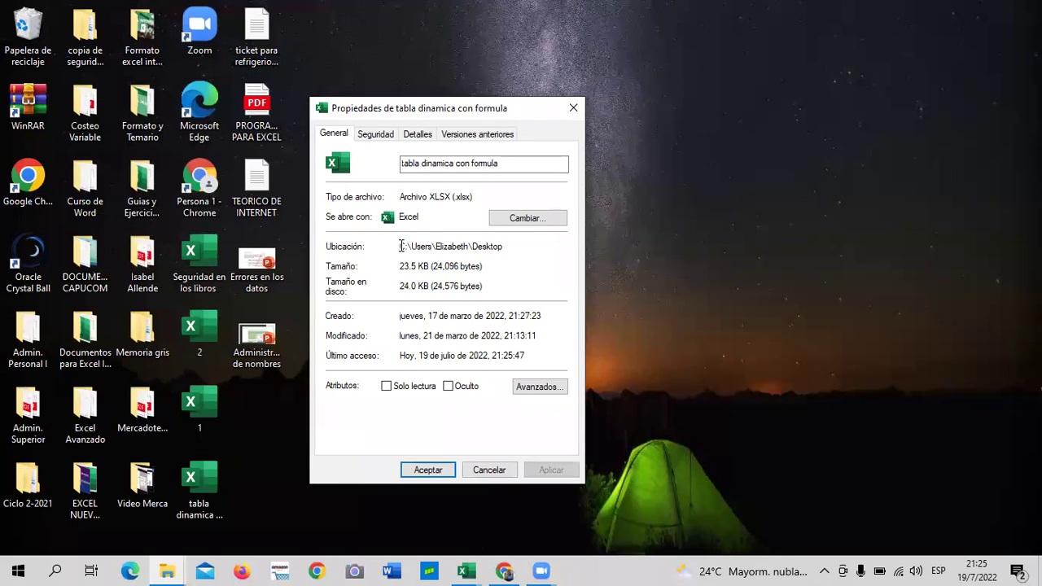
{"action": "left_click_drag", "start_coordinate": [401, 246], "coordinate": [505, 248]}
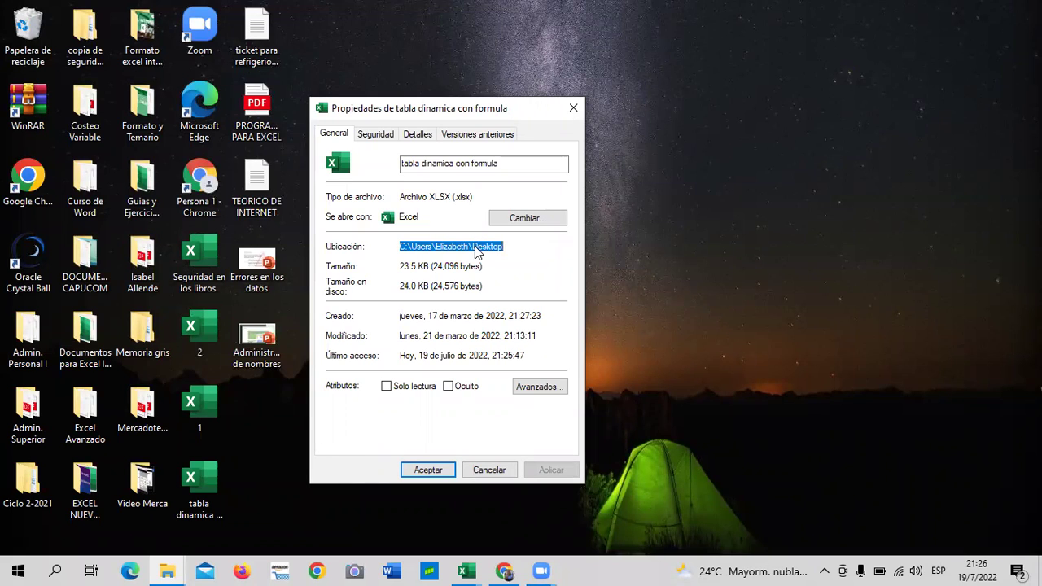
{"action": "right_click", "coordinate": [476, 248]}
{"action": "left_click", "coordinate": [319, 296]}
{"action": "left_click", "coordinate": [490, 473]}
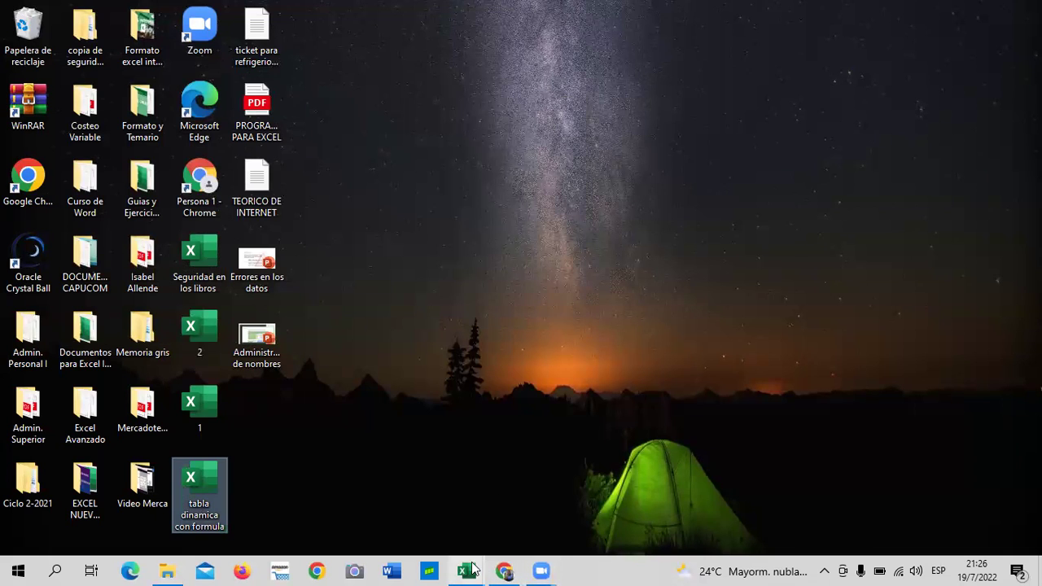
{"action": "mouse_move", "coordinate": [467, 570]}
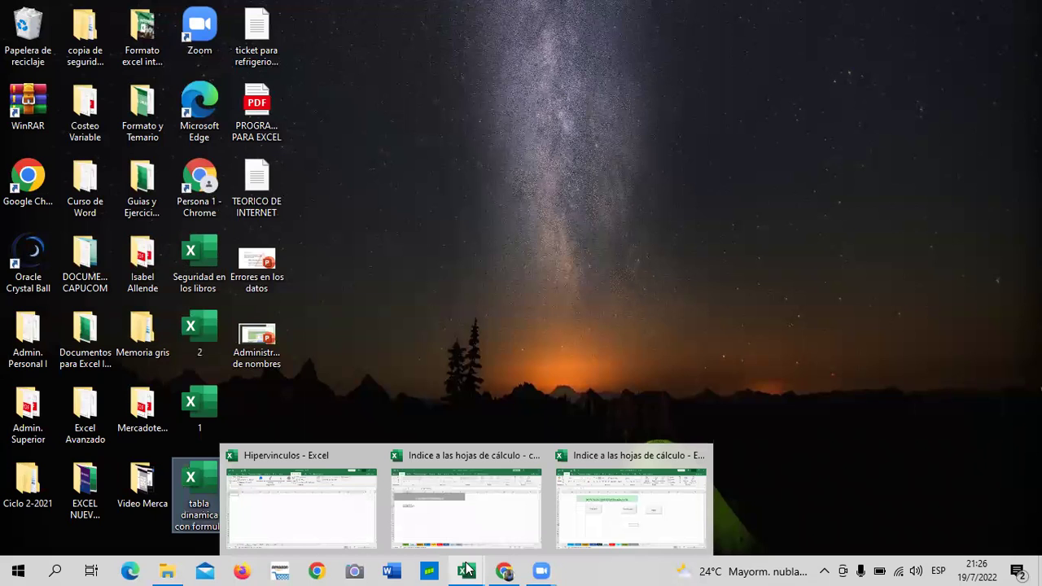
Paste the copied Desktop path into the B6 formula with an opening quote and trailing backslash.
{"action": "left_click", "coordinate": [463, 513]}
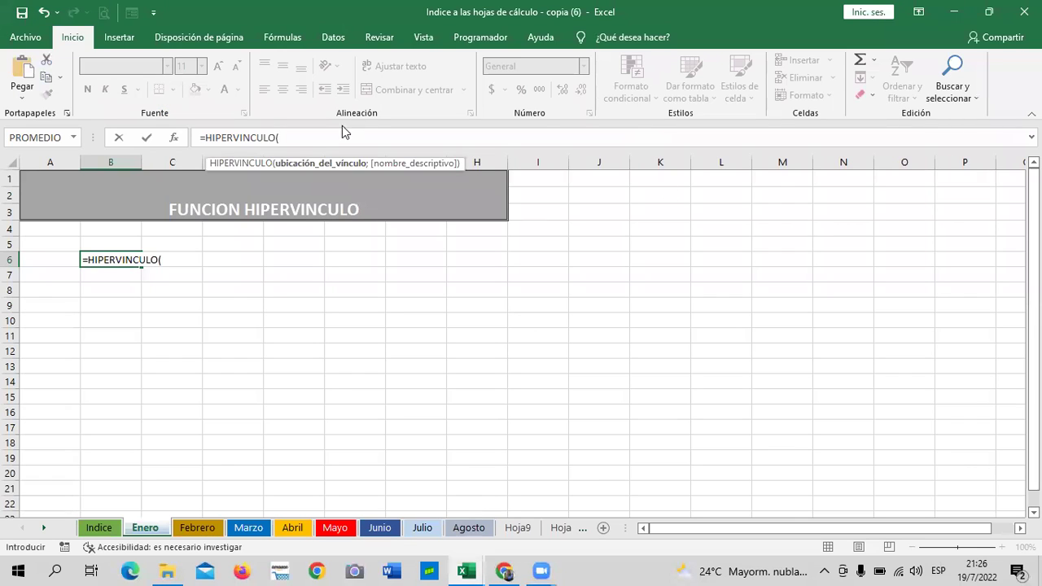
{"action": "right_click", "coordinate": [298, 139]}
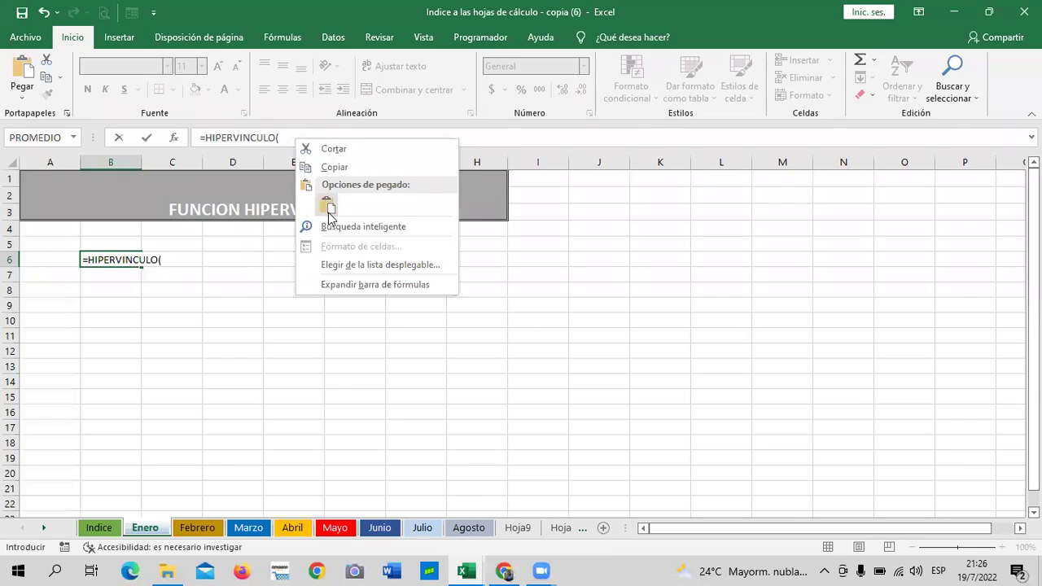
{"action": "left_click", "coordinate": [328, 209]}
{"action": "left_click", "coordinate": [282, 137]}
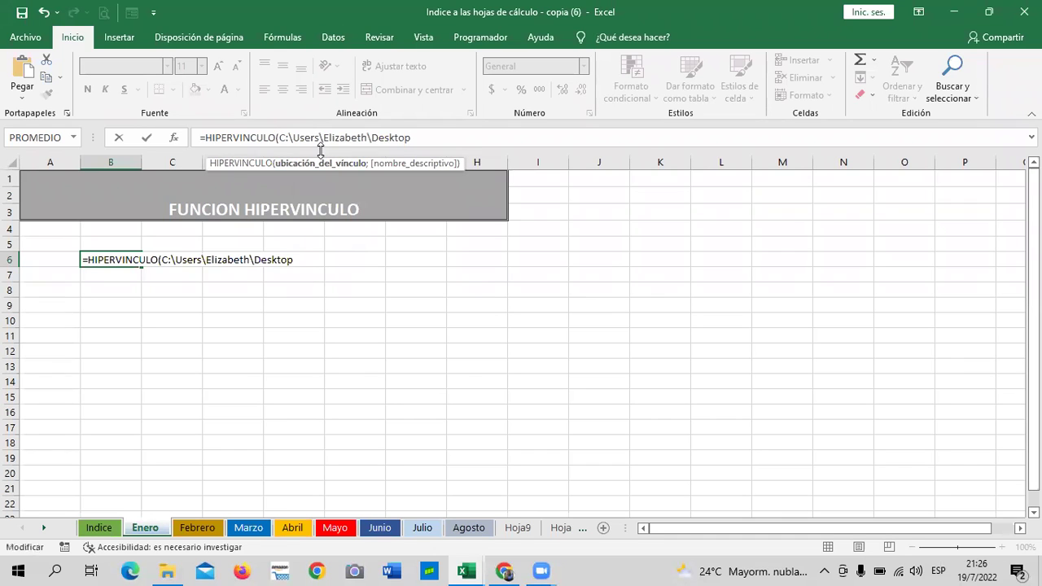
{"action": "type", "text": "\""}
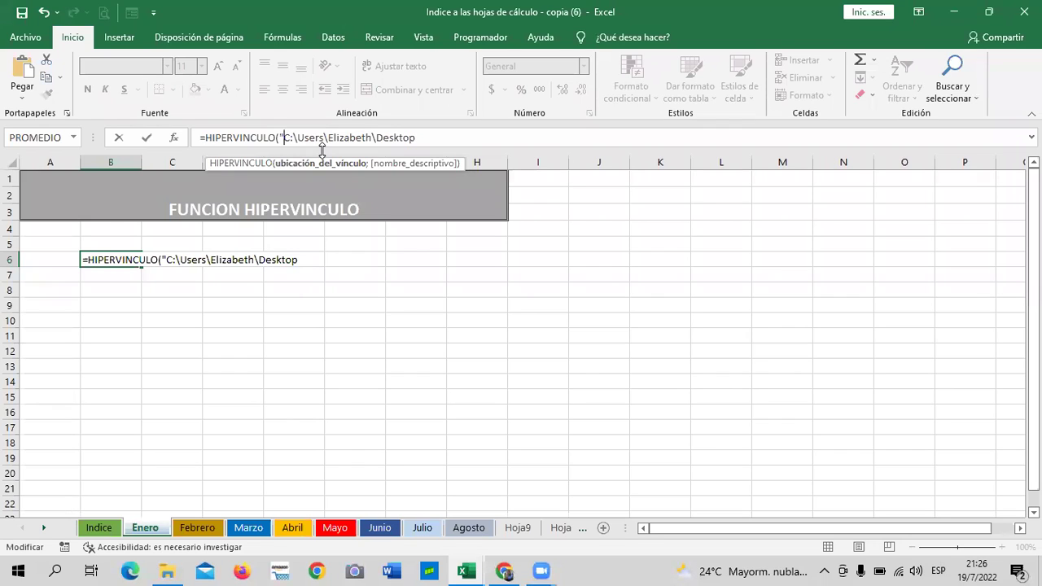
{"action": "left_click", "coordinate": [458, 138]}
{"action": "type", "text": "\\"}
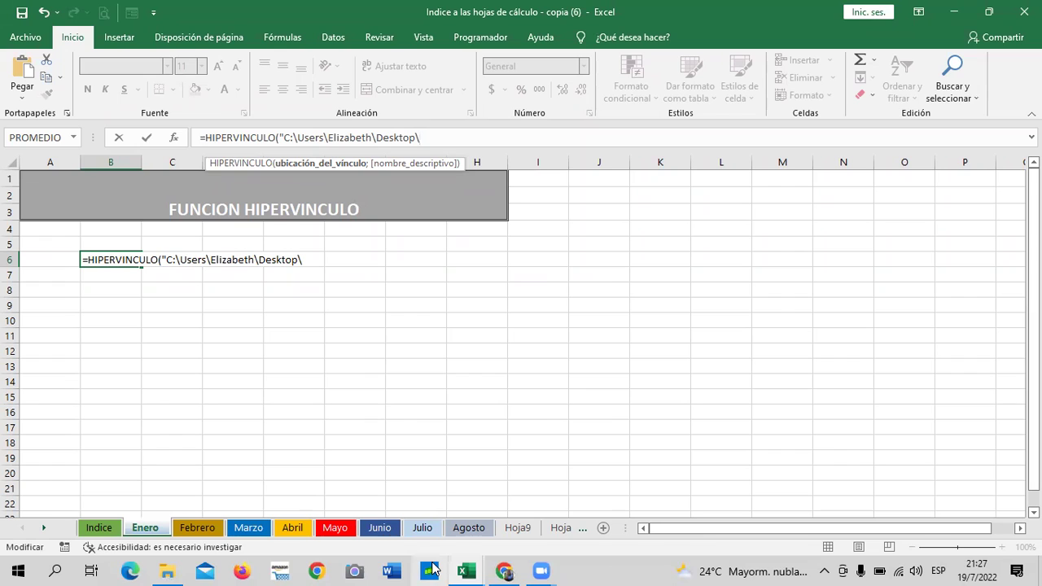
{"action": "mouse_move", "coordinate": [432, 568]}
Finish B6's link path with the file name 'Tabla dinamica con formula.xlsx', then a closing quote and semicolon.
{"action": "type", "text": "tABLA"}
{"action": "key", "text": "BackSpace"}
{"action": "key", "text": "BackSpace"}
{"action": "key", "text": "BackSpace"}
{"action": "key", "text": "BackSpace"}
{"action": "key", "text": "BackSpace"}
{"action": "key", "text": "Caps_Lock"}
{"action": "type", "text": "Tabla "}
{"action": "type", "text": "dinamica "}
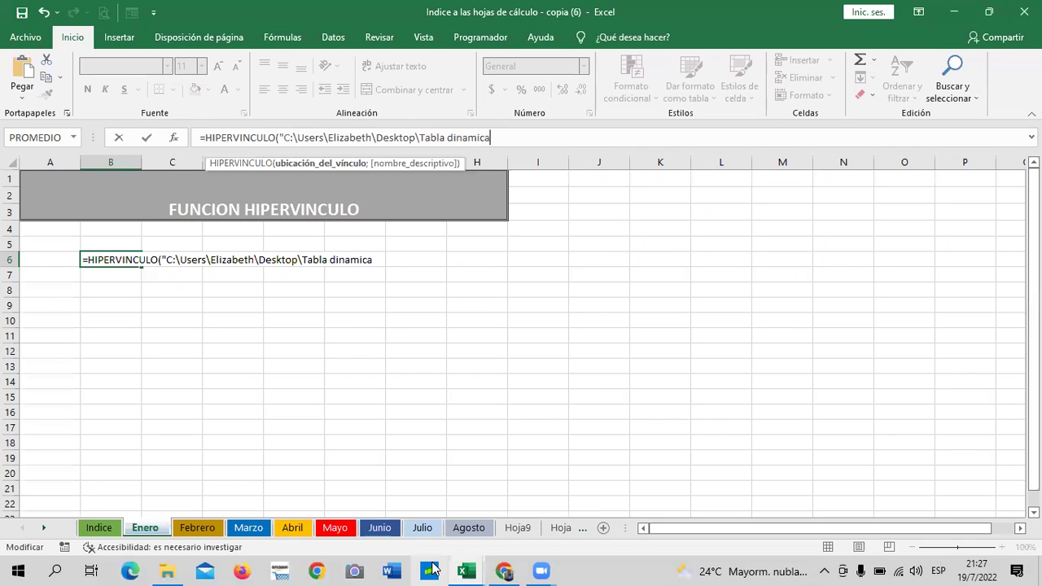
{"action": "type", "text": "con fomrukl"}
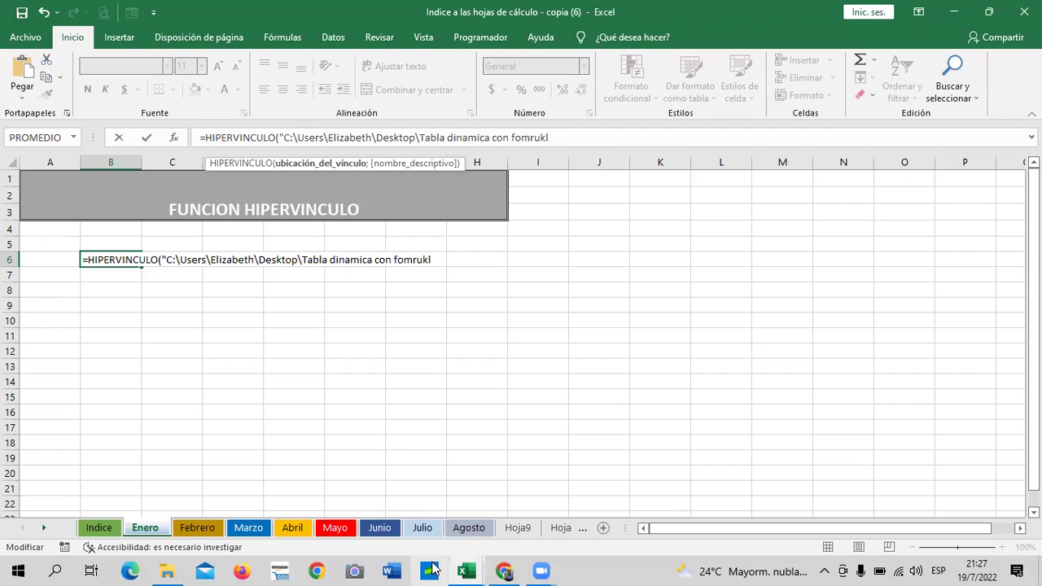
{"action": "key", "text": "BackSpace"}
{"action": "key", "text": "BackSpace"}
{"action": "key", "text": "BackSpace"}
{"action": "key", "text": "BackSpace"}
{"action": "key", "text": "BackSpace"}
{"action": "type", "text": "rmula"}
{"action": "type", "text": "."}
{"action": "type", "text": "xlsx"}
{"action": "type", "text": "\";"}
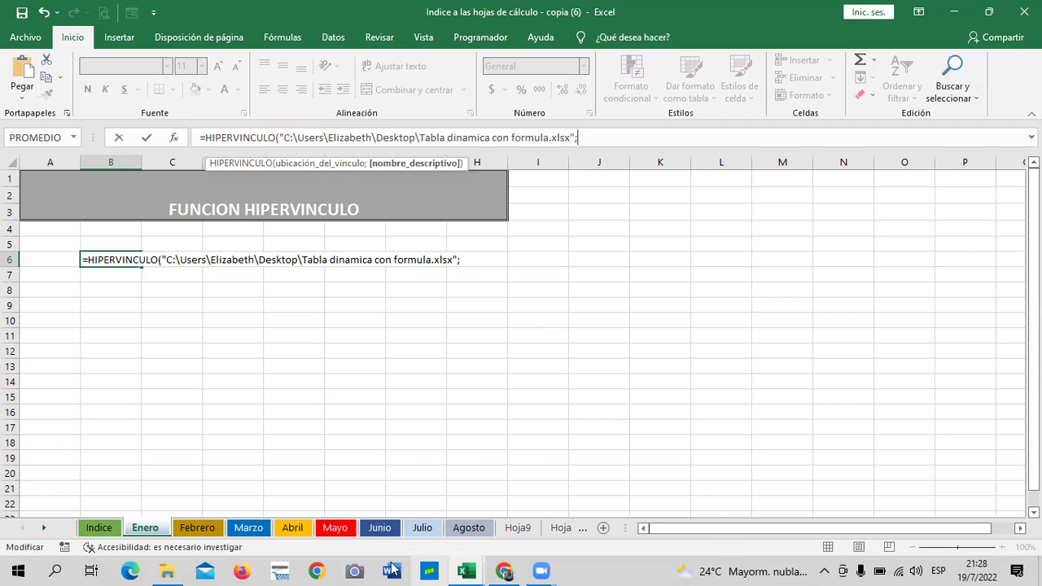
Add 'Tabla' as the quoted display text, close the parenthesis and enter the formula.
{"action": "left_click", "coordinate": [466, 571]}
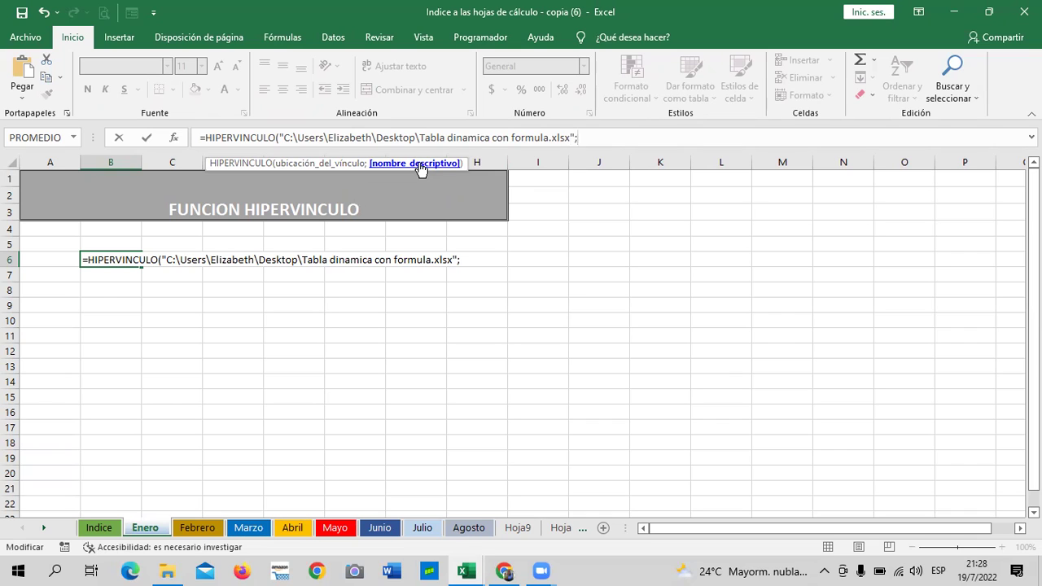
{"action": "type", "text": "Tabla"}
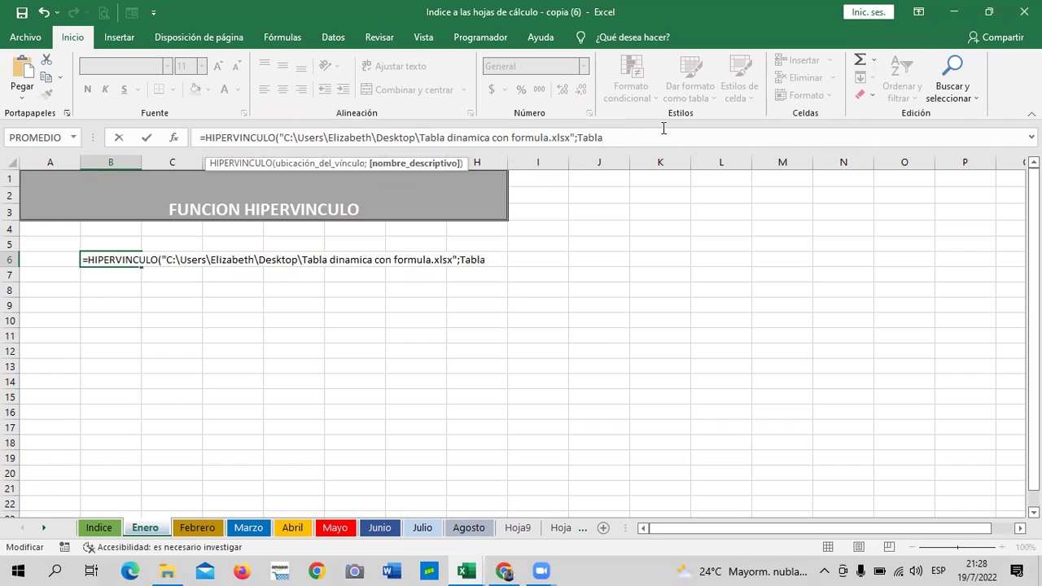
{"action": "type", "text": "\")"}
{"action": "key", "text": "Return"}
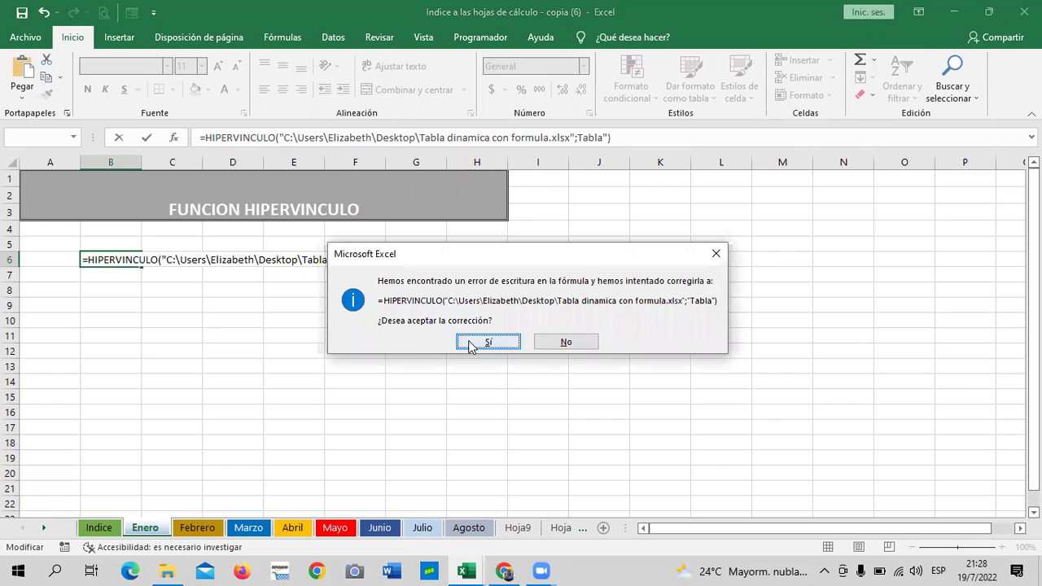
Accept Excel's formula correction, then follow the Tabla link past the security warning to open the workbook.
{"action": "left_click", "coordinate": [470, 343]}
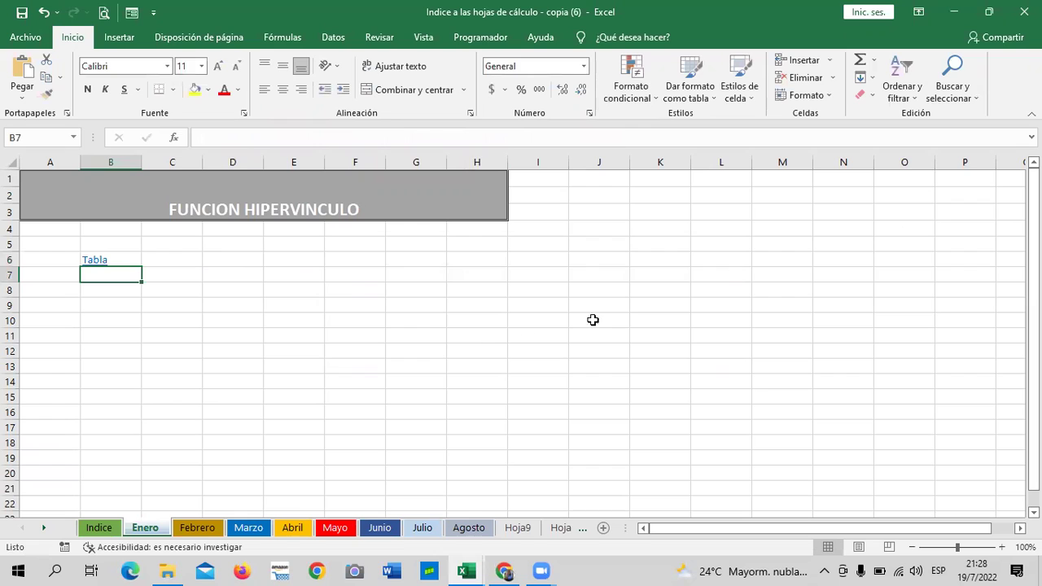
{"action": "left_click", "coordinate": [91, 259]}
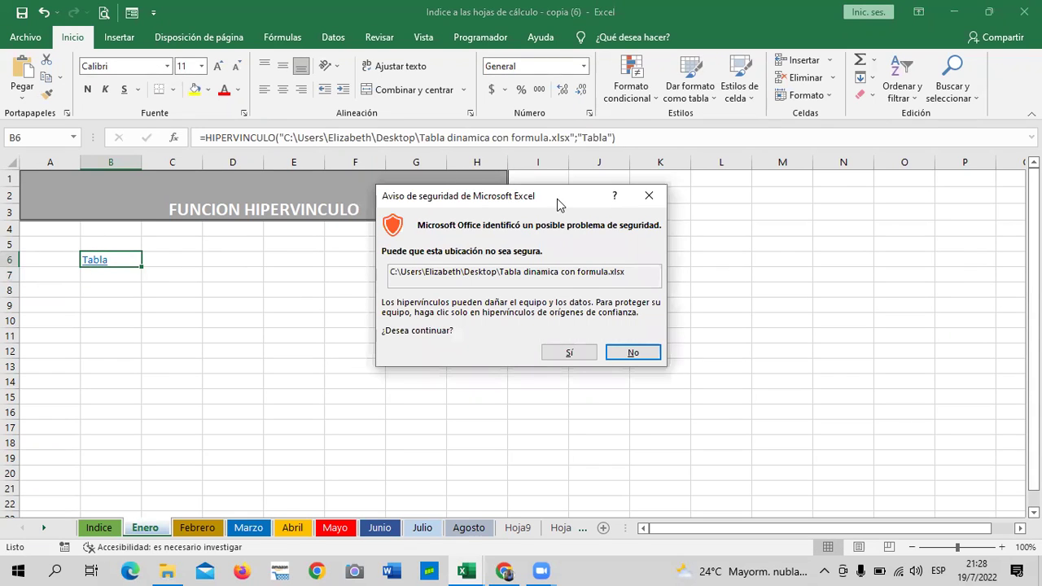
{"action": "left_click_drag", "start_coordinate": [560, 199], "coordinate": [683, 194]}
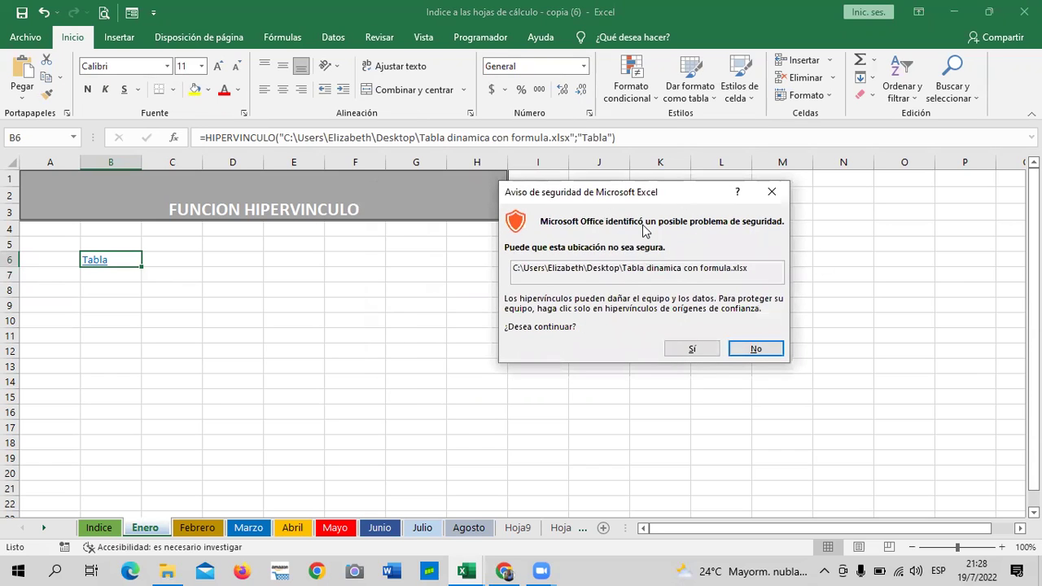
{"action": "left_click", "coordinate": [688, 350]}
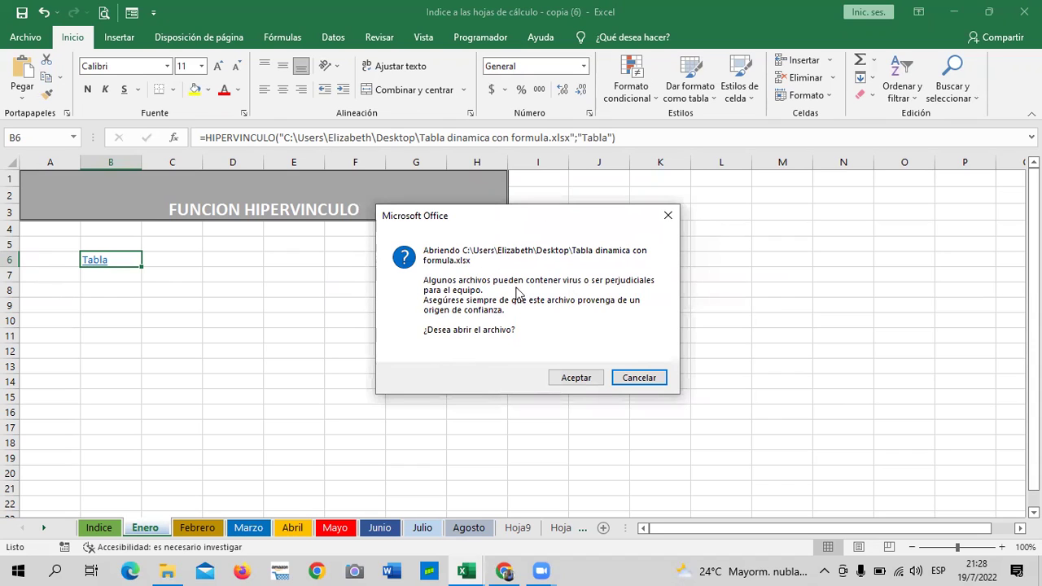
{"action": "left_click", "coordinate": [580, 379]}
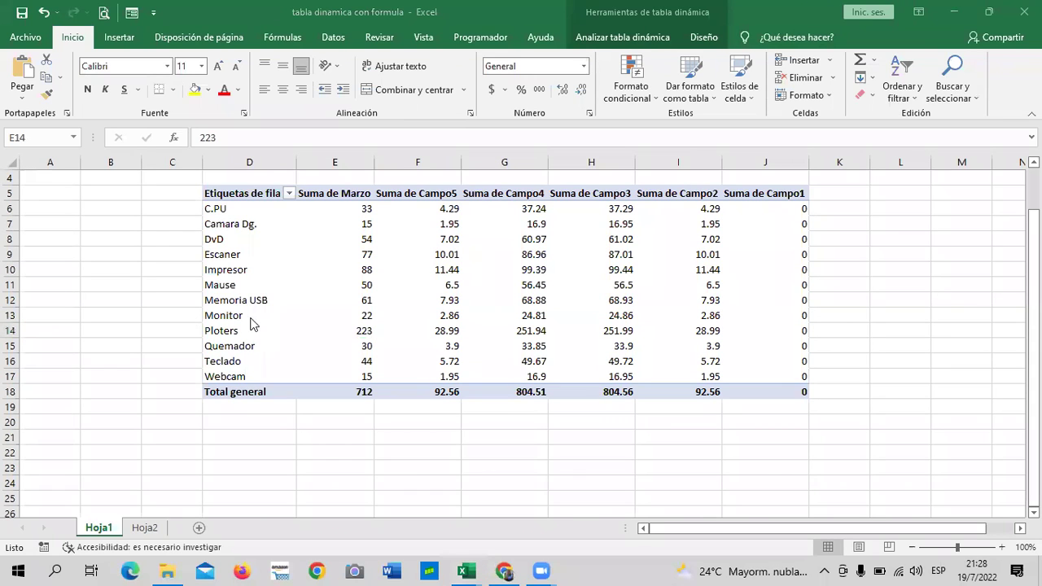
Scroll through Hoja1's pivot table and switch between Hoja1 and Hoja2 to compare them.
{"action": "scroll", "coordinate": [257, 328], "scroll_direction": "up", "scroll_amount": 1}
{"action": "scroll", "coordinate": [276, 347], "scroll_direction": "down", "scroll_amount": 5}
{"action": "scroll", "coordinate": [276, 347], "scroll_direction": "down", "scroll_amount": 6}
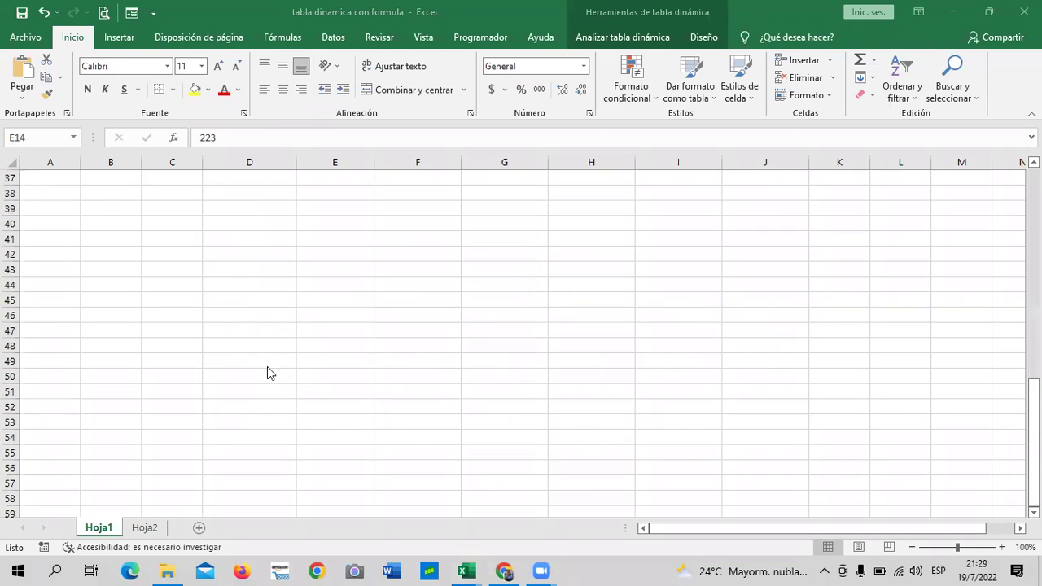
{"action": "scroll", "coordinate": [268, 367], "scroll_direction": "up", "scroll_amount": 12}
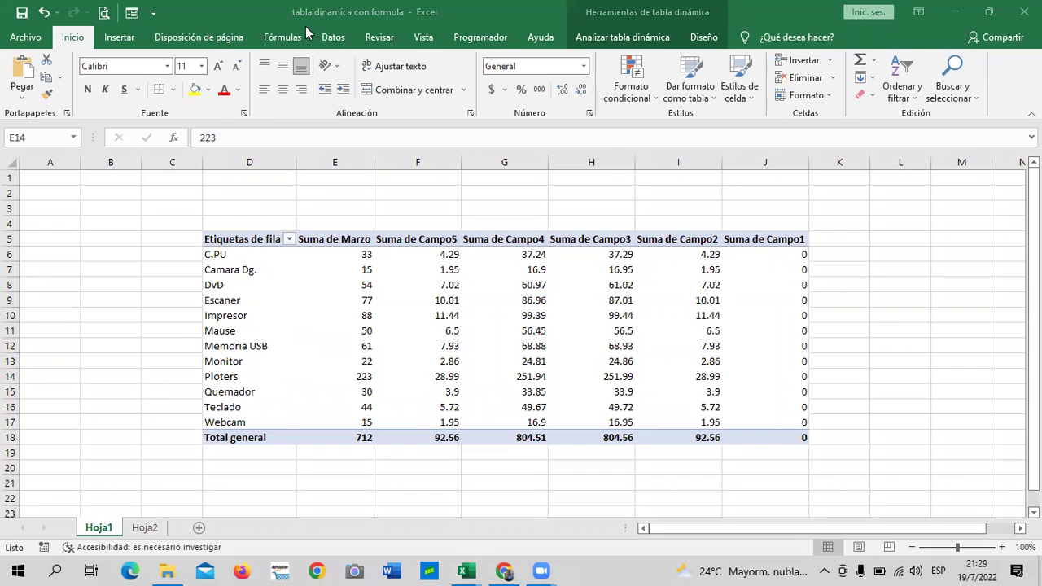
{"action": "left_click", "coordinate": [104, 531]}
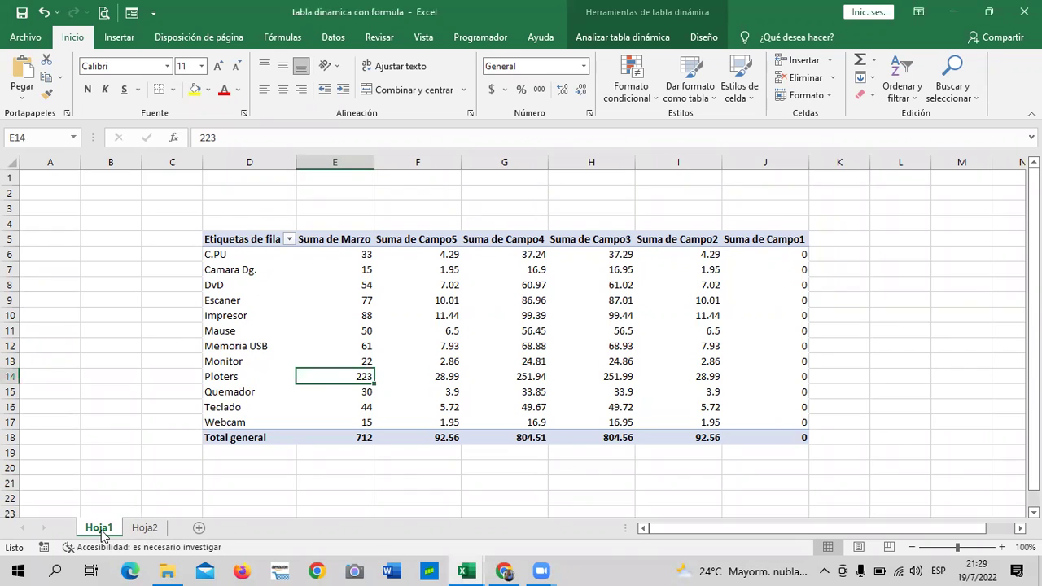
{"action": "left_click", "coordinate": [144, 527]}
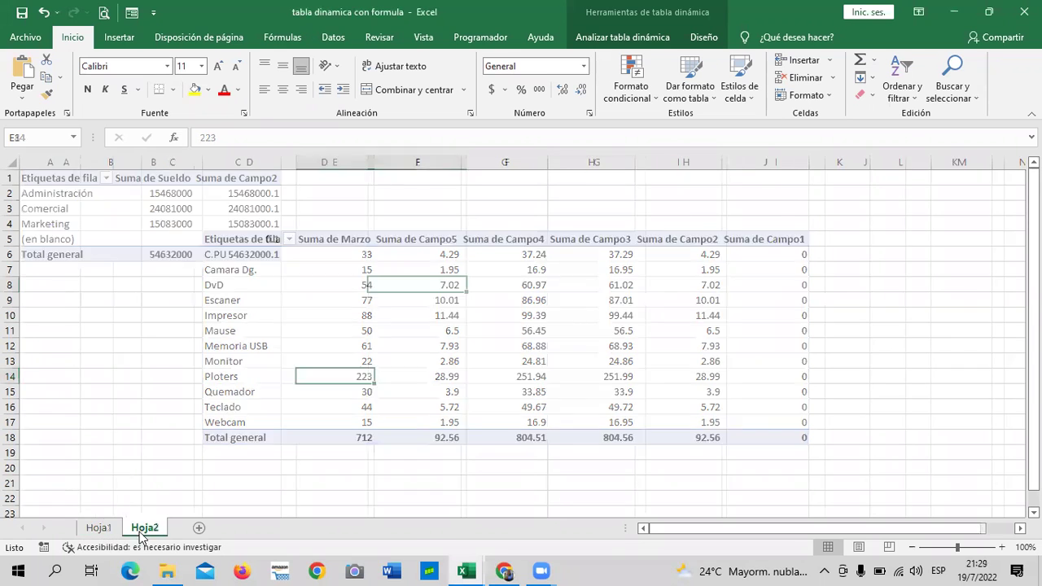
{"action": "left_click", "coordinate": [96, 528]}
{"action": "left_click", "coordinate": [145, 527]}
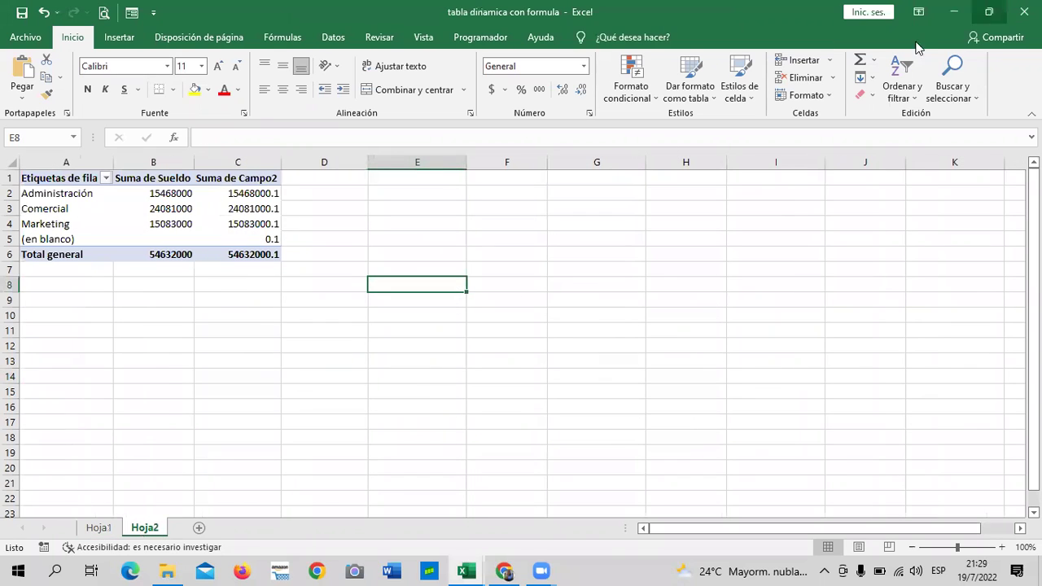
Close the pivot-table workbook, then enlarge the Tabla text in B6 and centre it.
{"action": "left_click", "coordinate": [954, 12]}
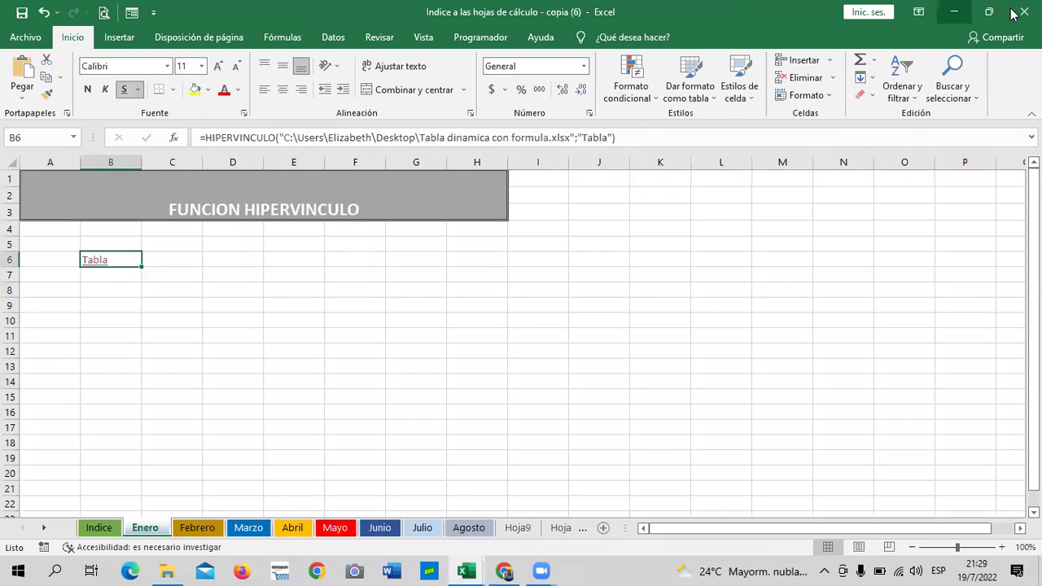
{"action": "left_click", "coordinate": [116, 263]}
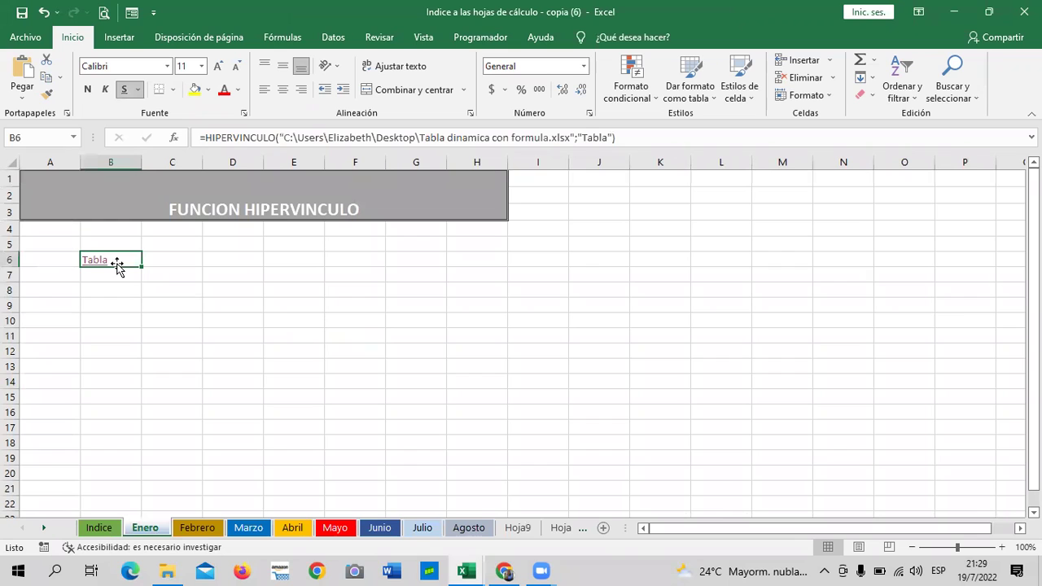
{"action": "left_click", "coordinate": [218, 67]}
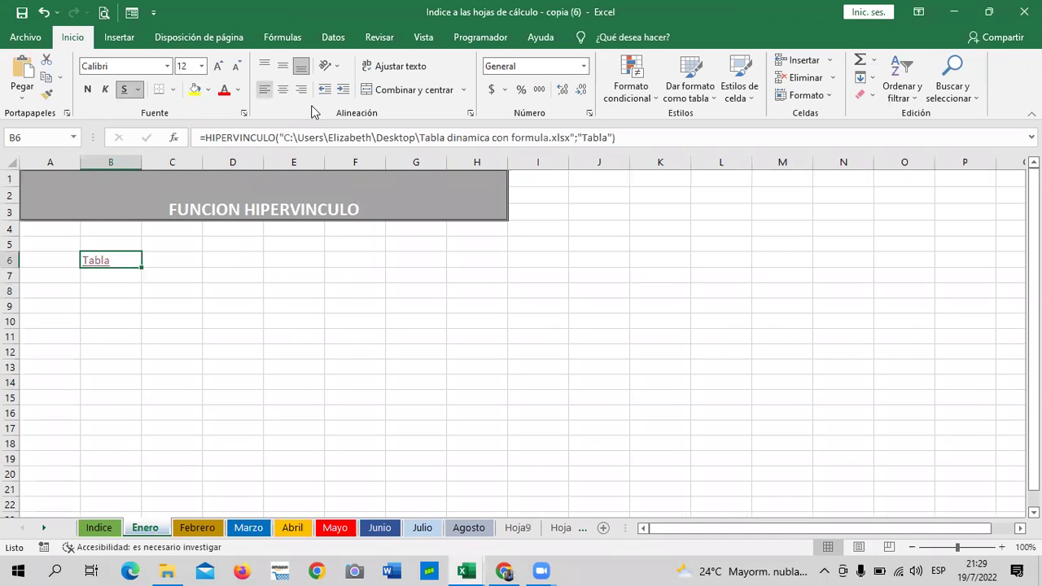
{"action": "left_click", "coordinate": [284, 91]}
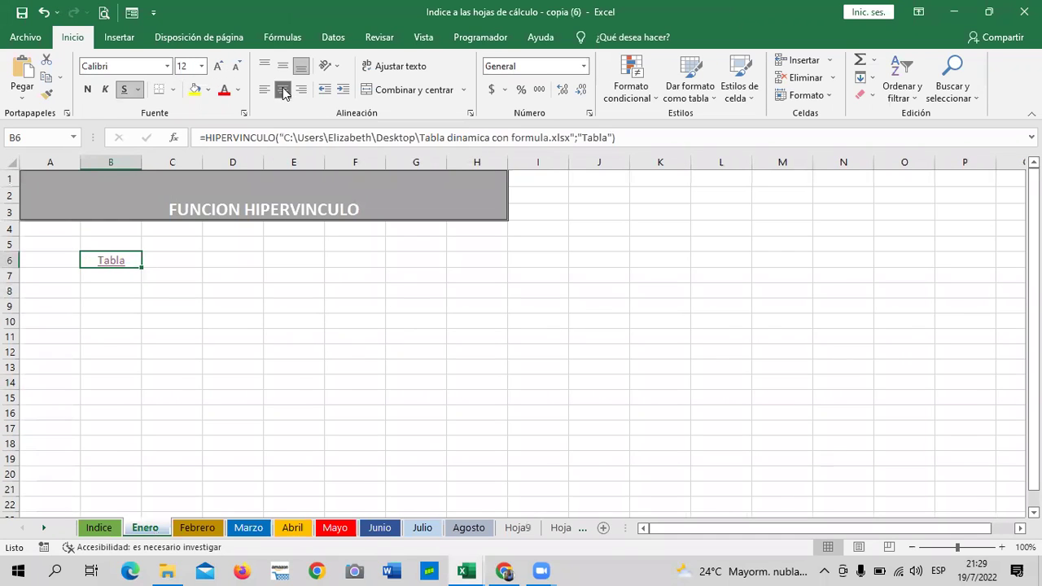
{"action": "left_click", "coordinate": [214, 371]}
Apply the blue Énfasis5 cell style to B6 and widen column B to fit Tabla.
{"action": "left_click", "coordinate": [135, 258]}
{"action": "left_click", "coordinate": [831, 96]}
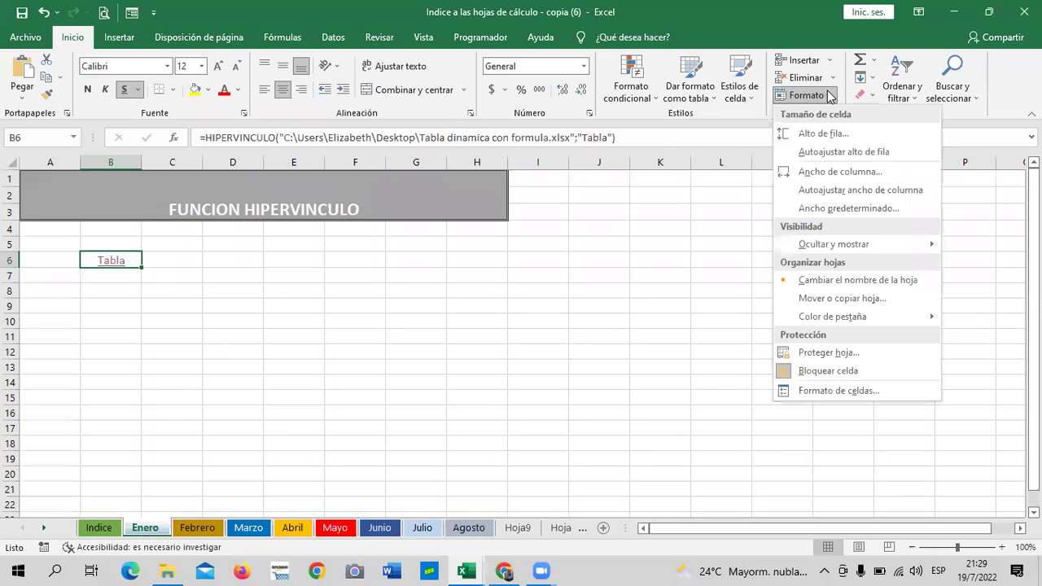
{"action": "left_click", "coordinate": [753, 100]}
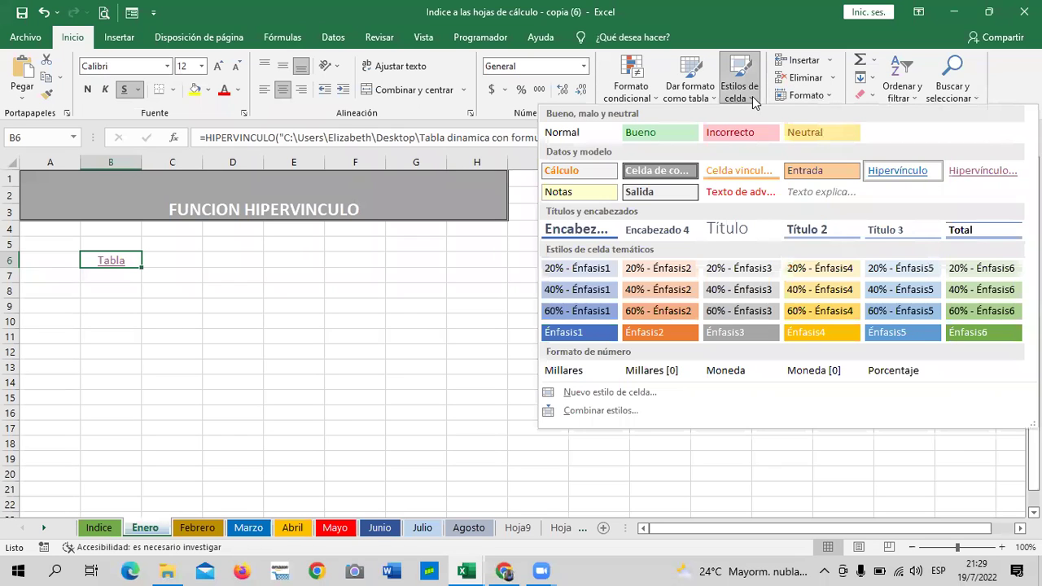
{"action": "left_click", "coordinate": [904, 334]}
{"action": "left_click", "coordinate": [394, 381]}
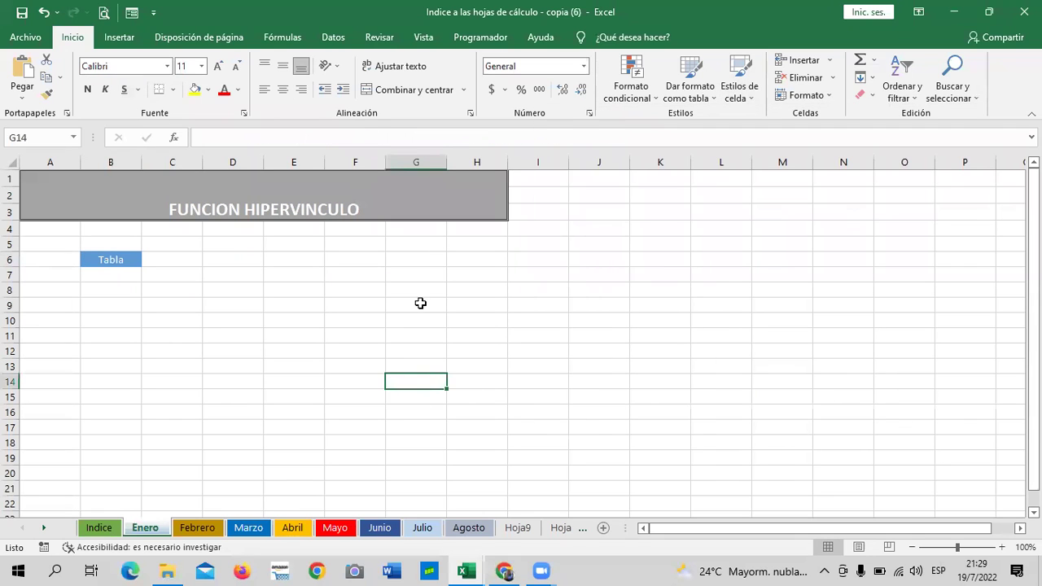
{"action": "left_click_drag", "start_coordinate": [140, 164], "coordinate": [155, 164]}
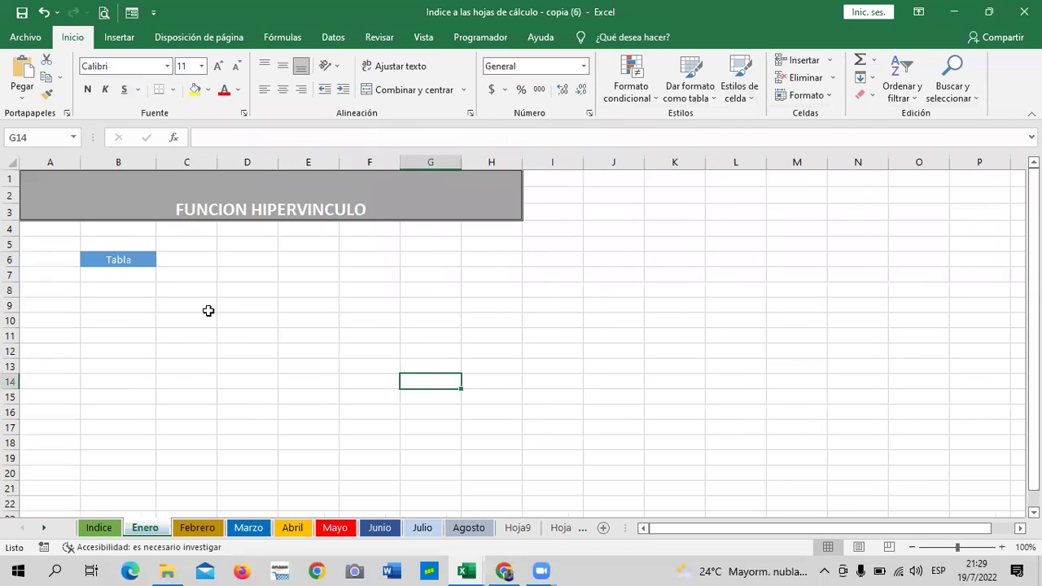
{"action": "left_click", "coordinate": [256, 332]}
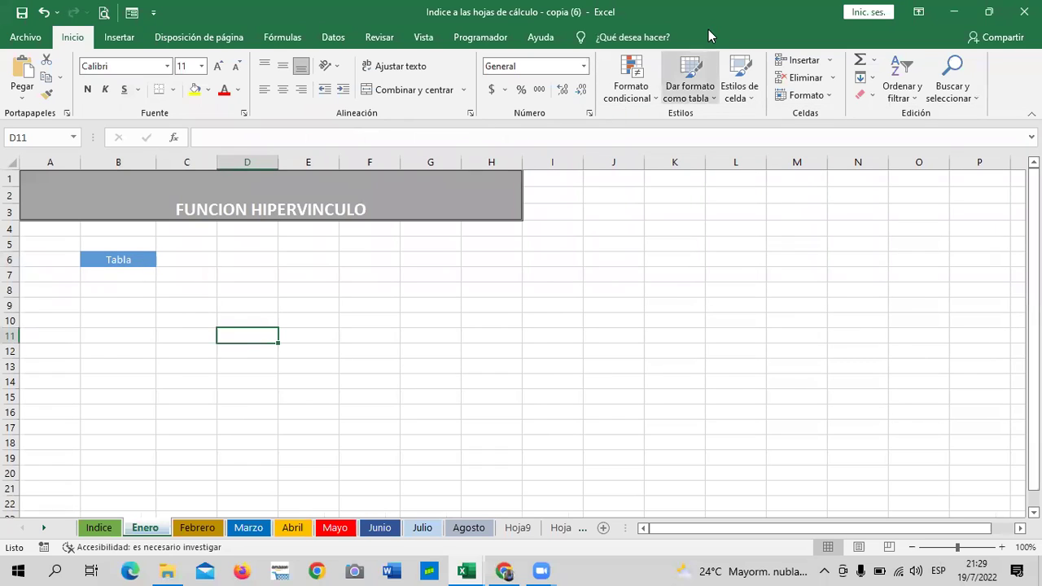
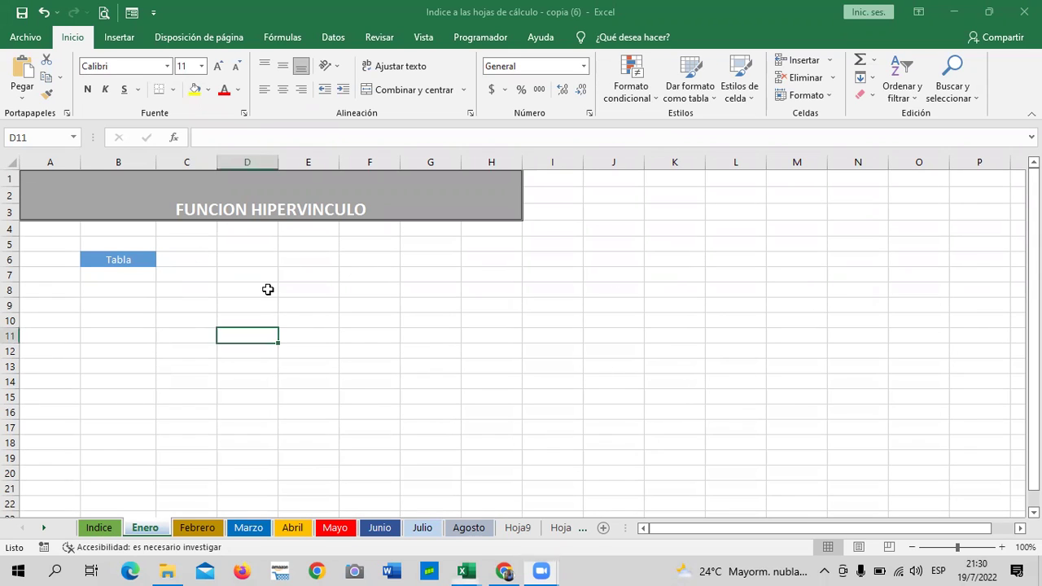
Enlarge the Tabla label in cell B6 on the Enero sheet to 18-point text.
{"action": "left_click", "coordinate": [186, 244]}
{"action": "left_click", "coordinate": [148, 259]}
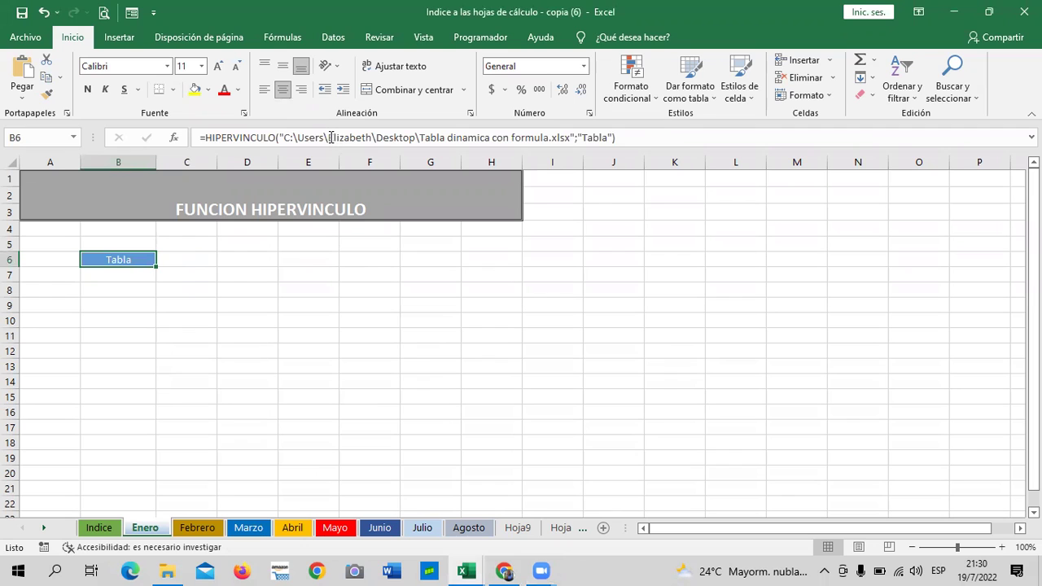
{"action": "left_click", "coordinate": [218, 66]}
{"action": "left_click", "coordinate": [217, 66]}
{"action": "left_click", "coordinate": [217, 66]}
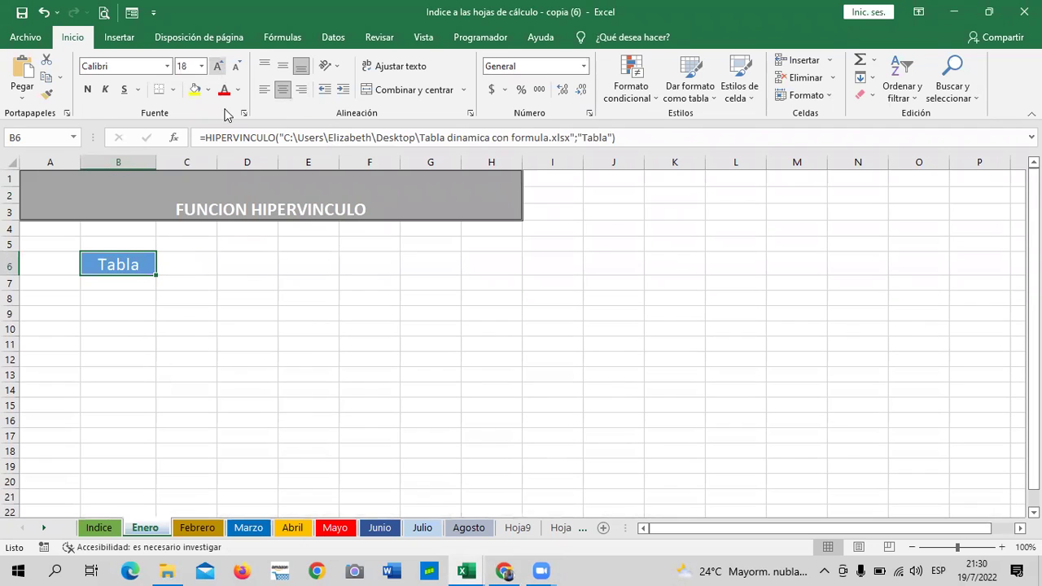
{"action": "left_click", "coordinate": [399, 378]}
{"action": "left_click", "coordinate": [499, 330]}
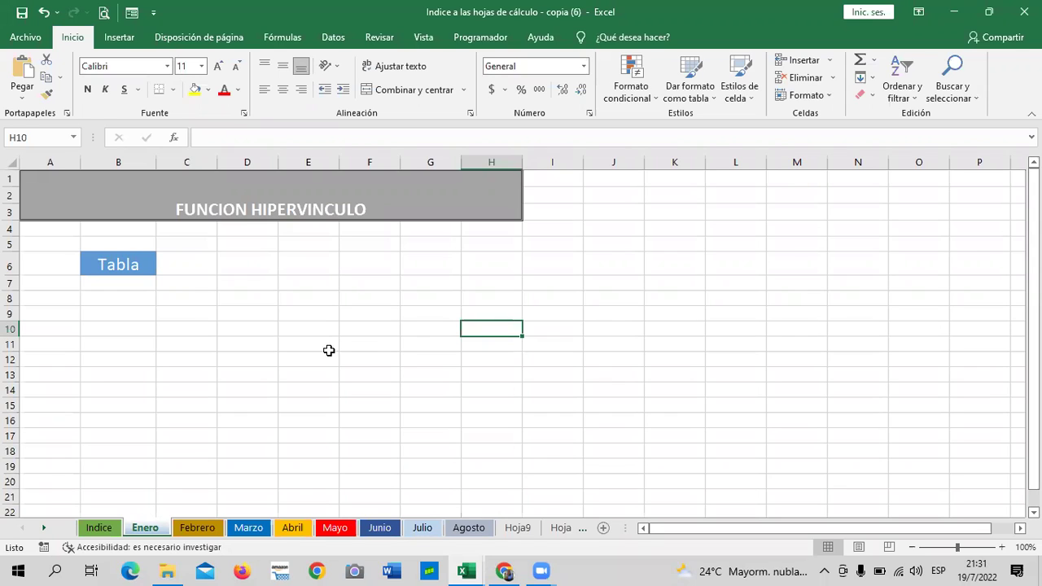
Start an =HIPERVINCULO( formula in cell E6, then show the desktop.
{"action": "left_click", "coordinate": [303, 263]}
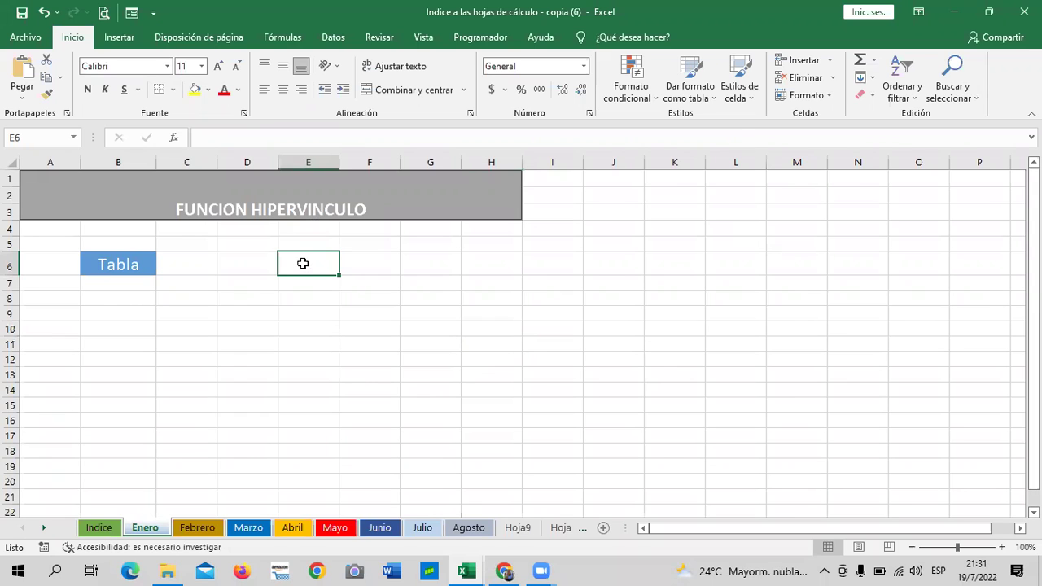
{"action": "type", "text": "=hiper"}
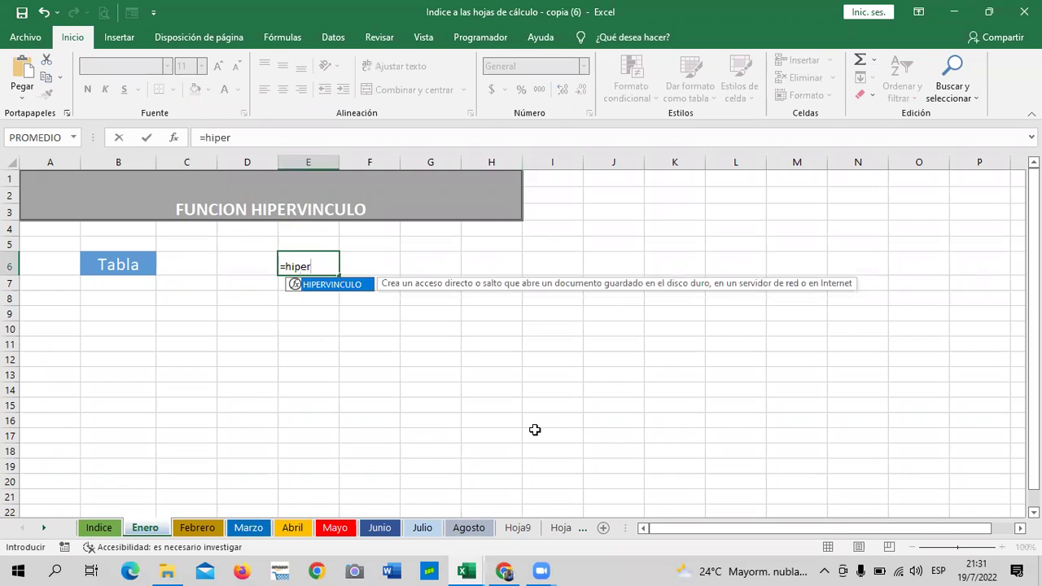
{"action": "double_click", "coordinate": [350, 283]}
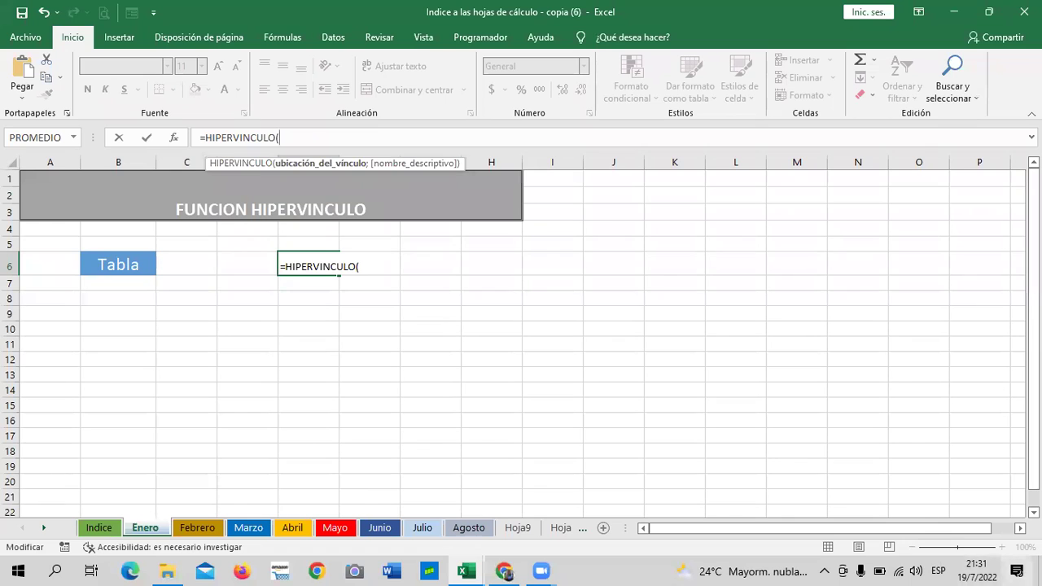
{"action": "key", "text": "super+d"}
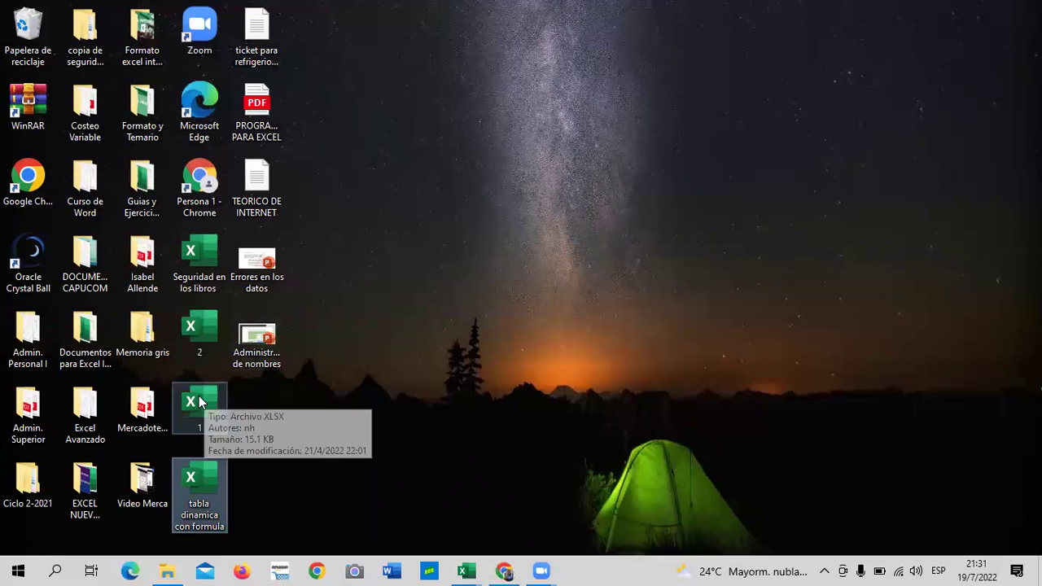
Copy workbook 1's Ubicación folder path from its Properties dialog, then close the dialog.
{"action": "double_click", "coordinate": [205, 406]}
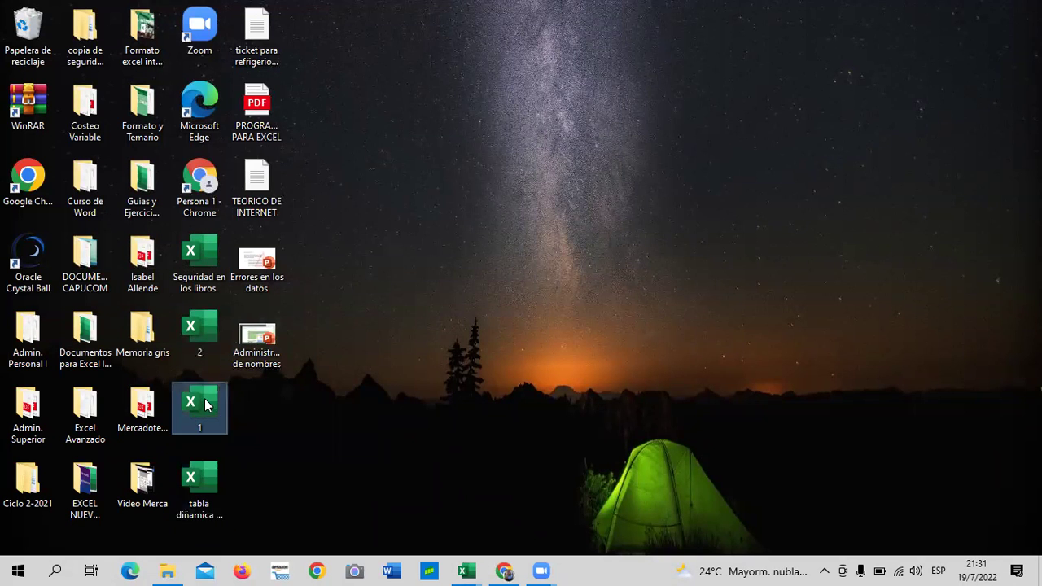
{"action": "right_click", "coordinate": [206, 401]}
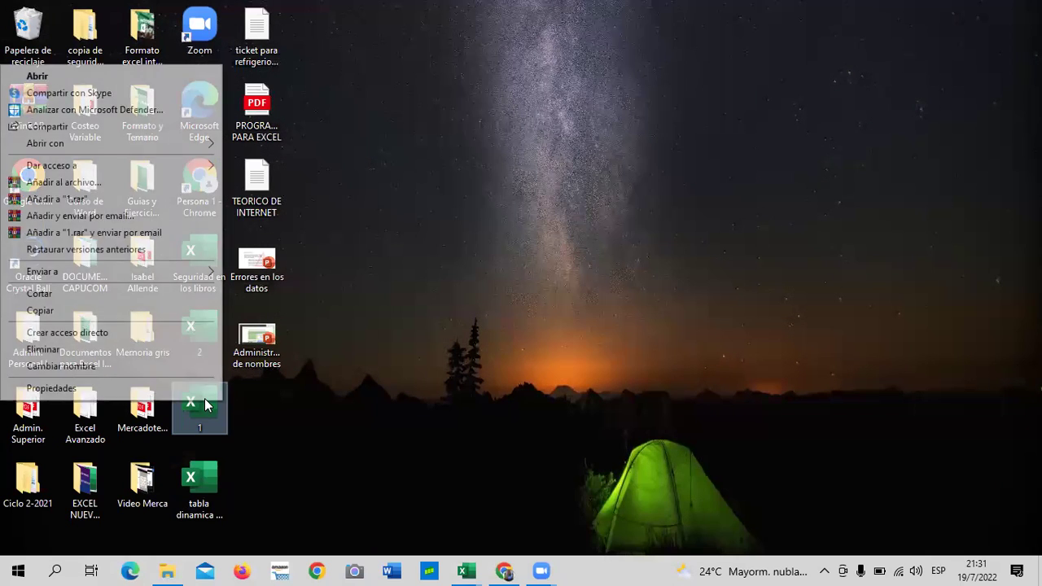
{"action": "left_click", "coordinate": [168, 387]}
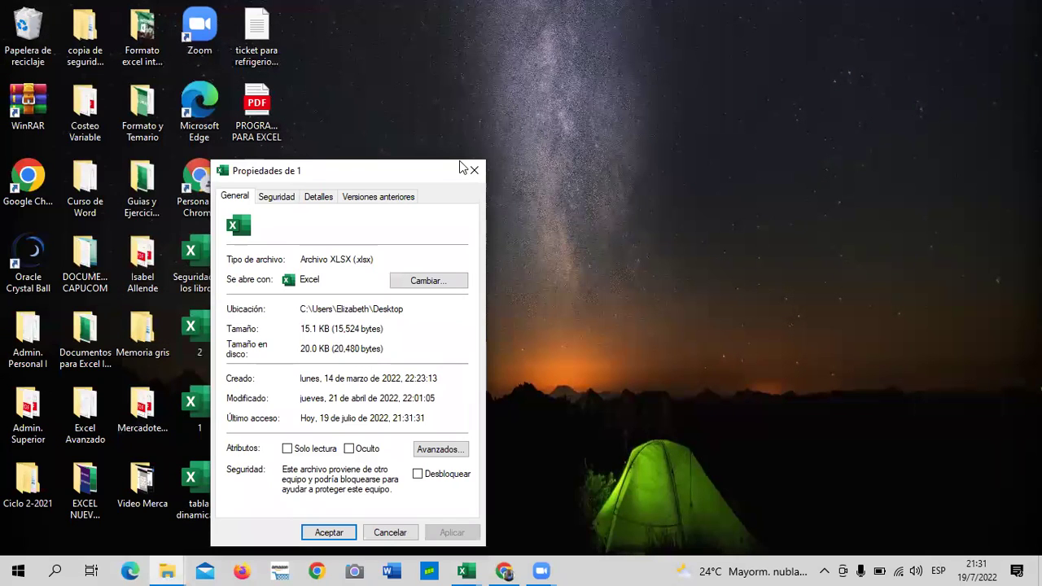
{"action": "left_click_drag", "start_coordinate": [435, 170], "coordinate": [481, 108]}
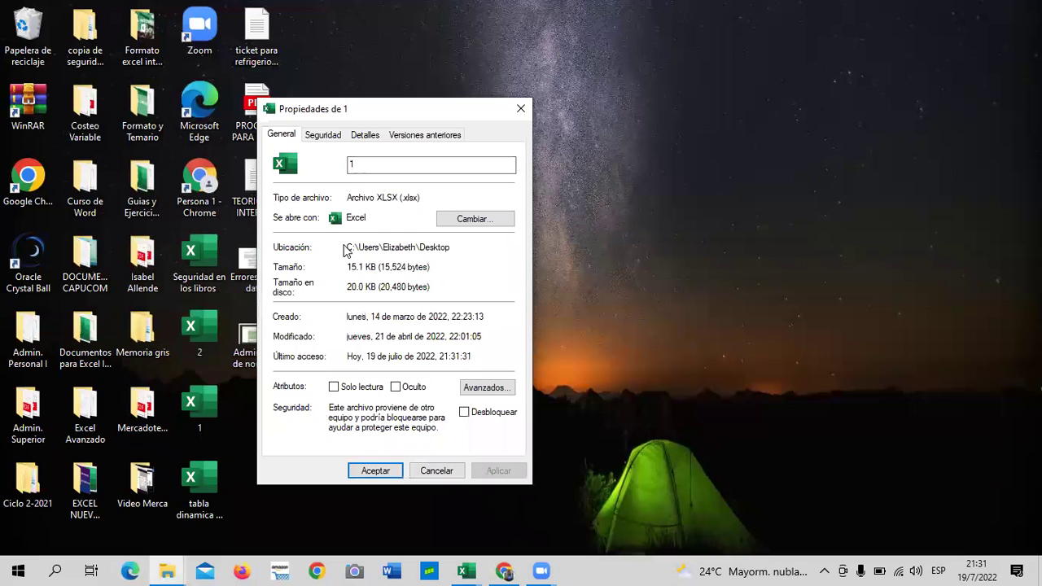
{"action": "left_click_drag", "start_coordinate": [345, 247], "coordinate": [457, 246]}
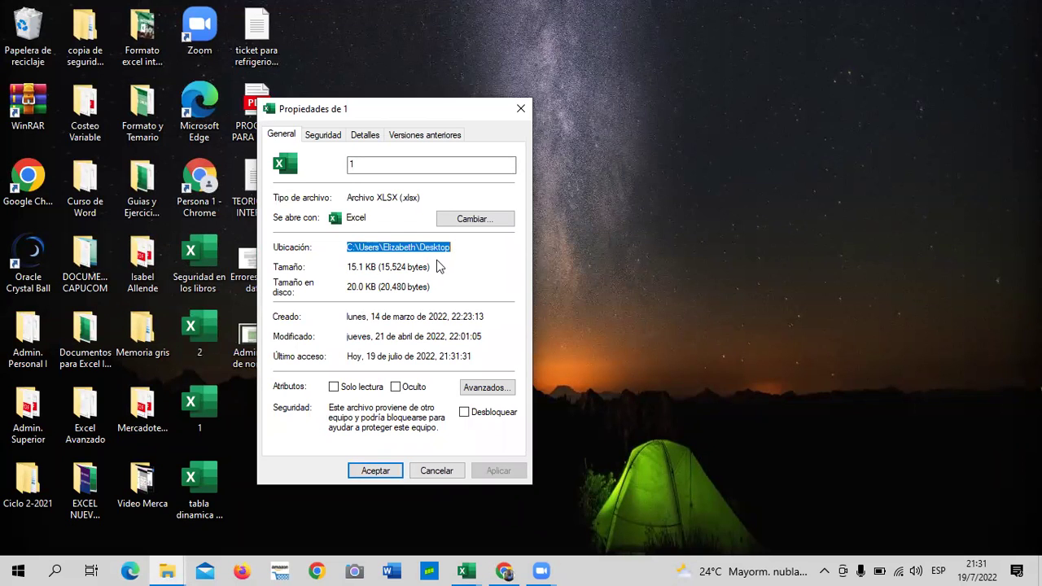
{"action": "right_click", "coordinate": [440, 247]}
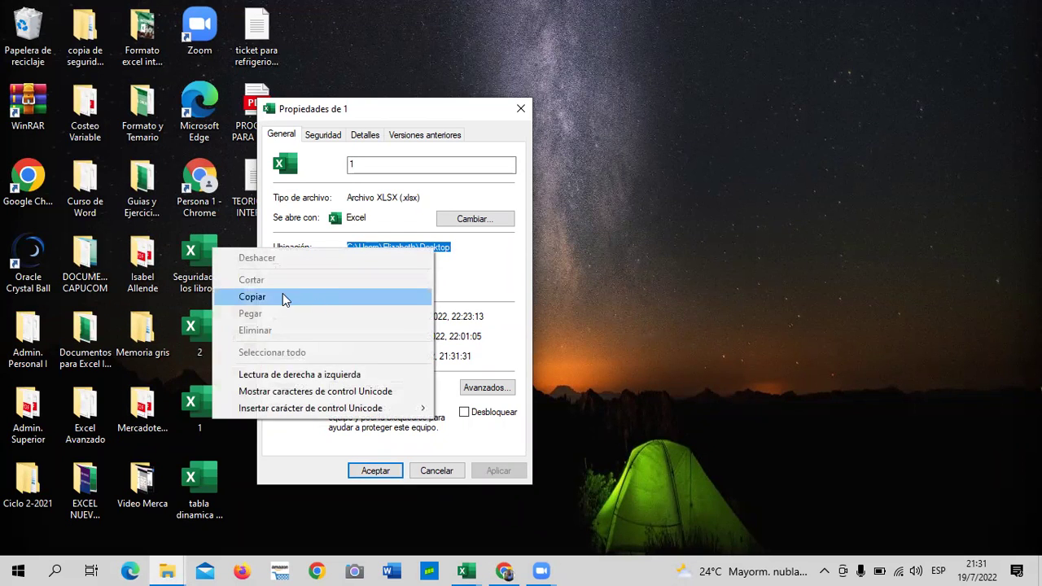
{"action": "left_click", "coordinate": [316, 296]}
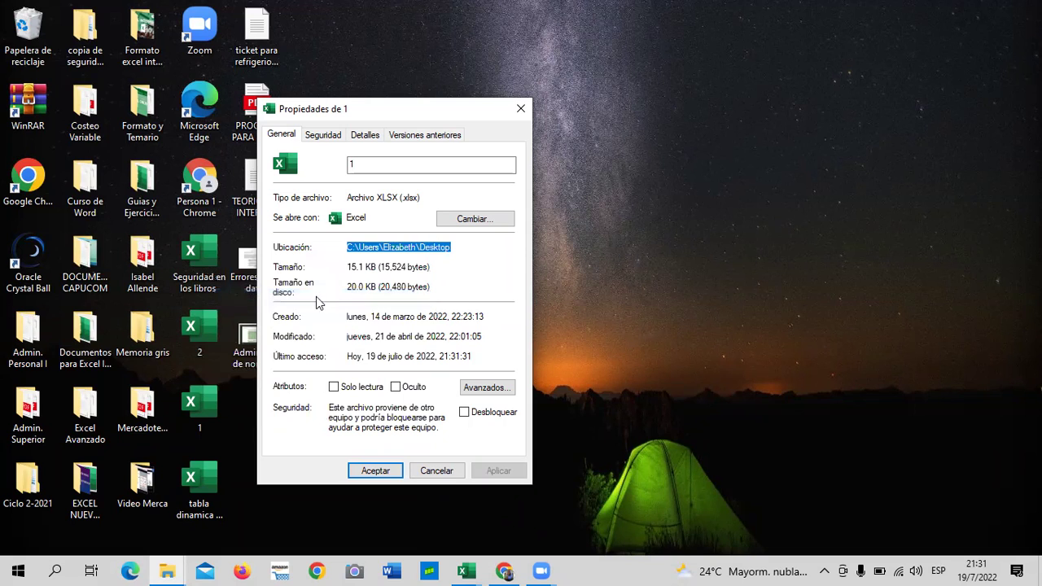
{"action": "left_click", "coordinate": [432, 468]}
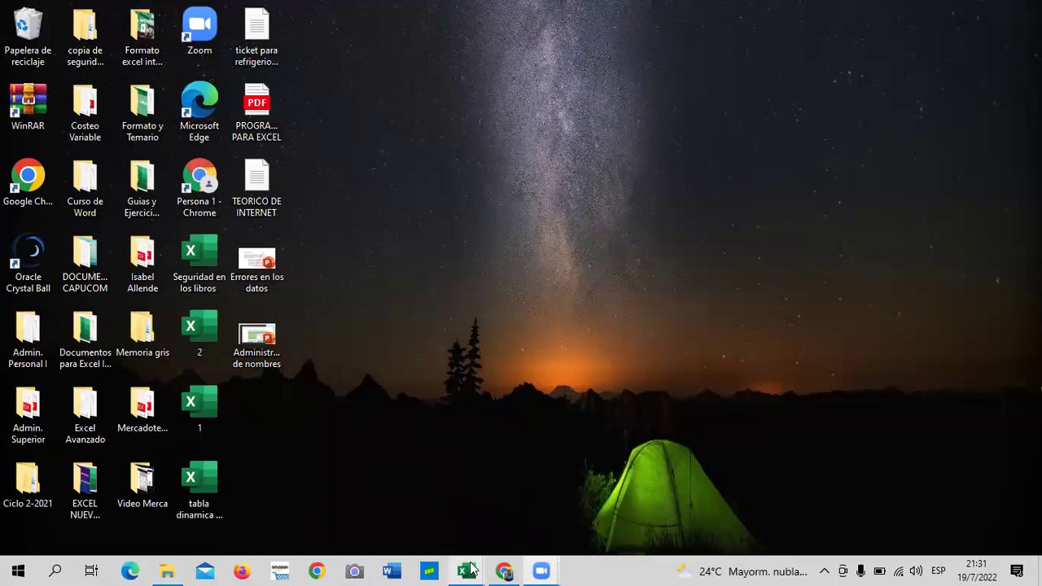
{"action": "mouse_move", "coordinate": [471, 569]}
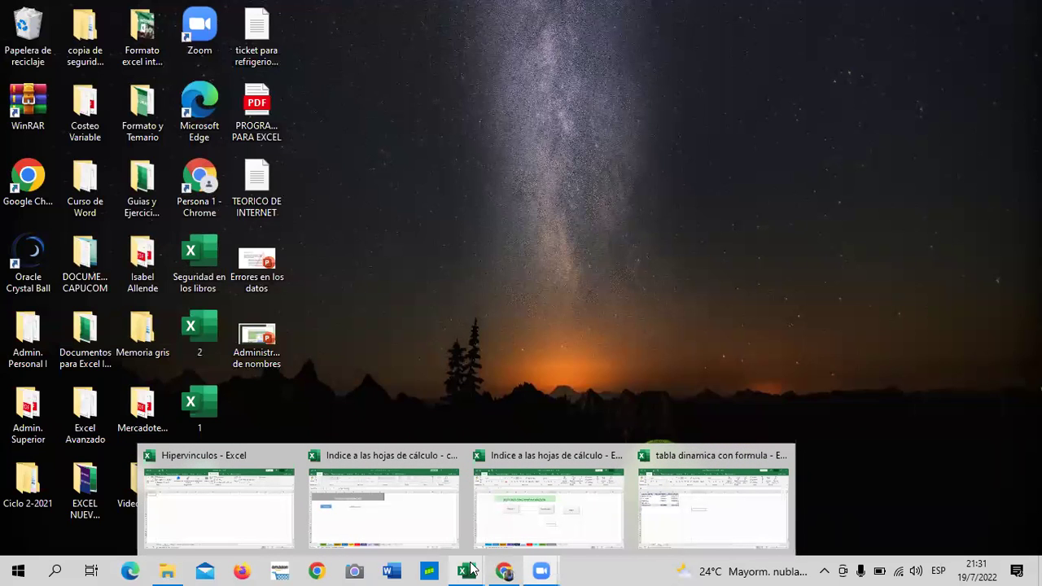
Complete the E6 formula with the pasted path plus \1.xlsx and the display text "Uno".
{"action": "left_click", "coordinate": [417, 513]}
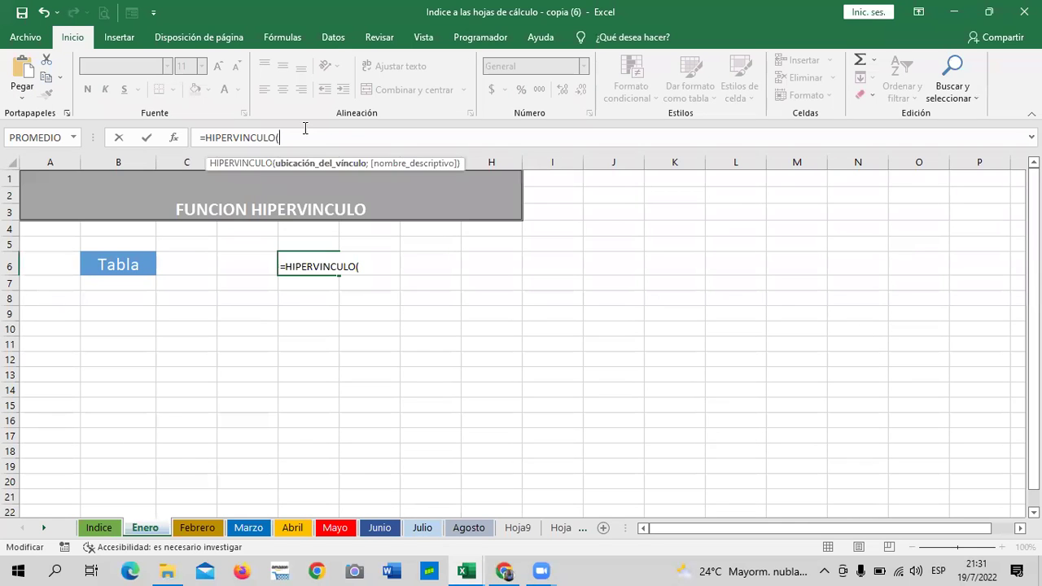
{"action": "type", "text": "\""}
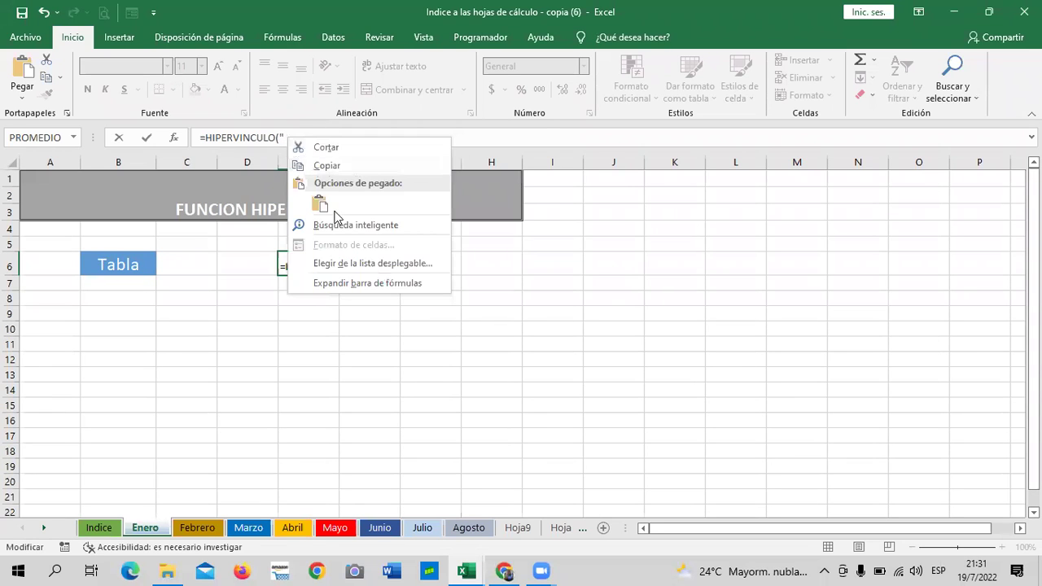
{"action": "left_click", "coordinate": [319, 204]}
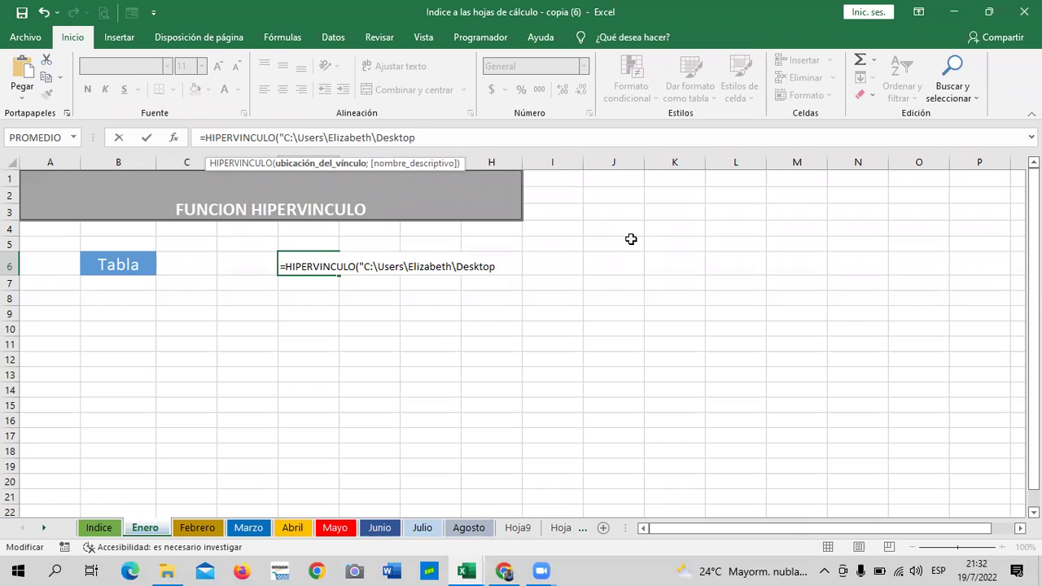
{"action": "type", "text": "\\"}
{"action": "type", "text": "1."}
{"action": "type", "text": "xlsx"}
{"action": "type", "text": "\""}
{"action": "type", "text": ";"}
{"action": "type", "text": ";\""}
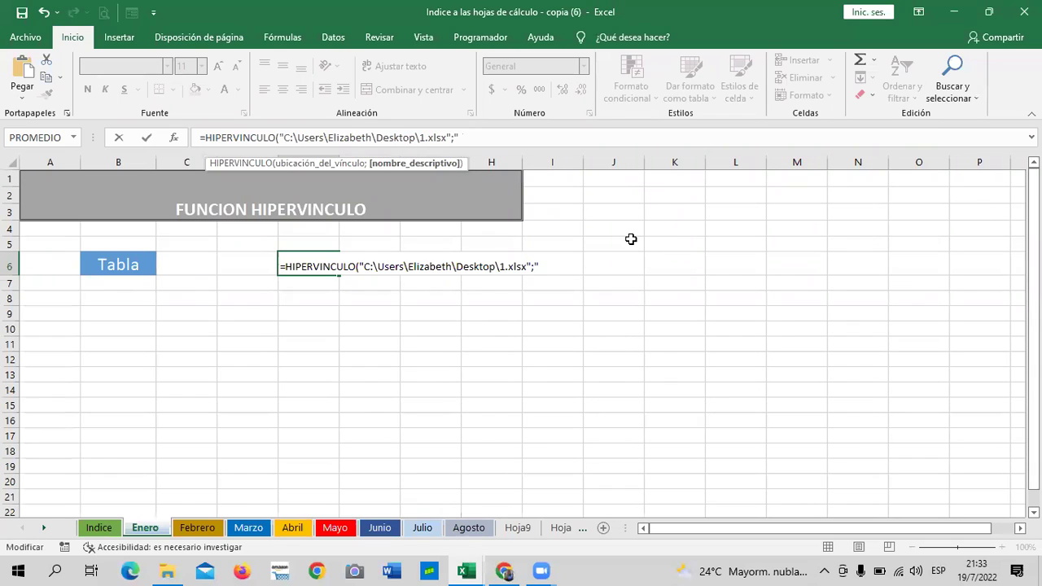
{"action": "type", "text": "Uno"}
{"action": "type", "text": "\""}
{"action": "type", "text": ")"}
{"action": "key", "text": "Return"}
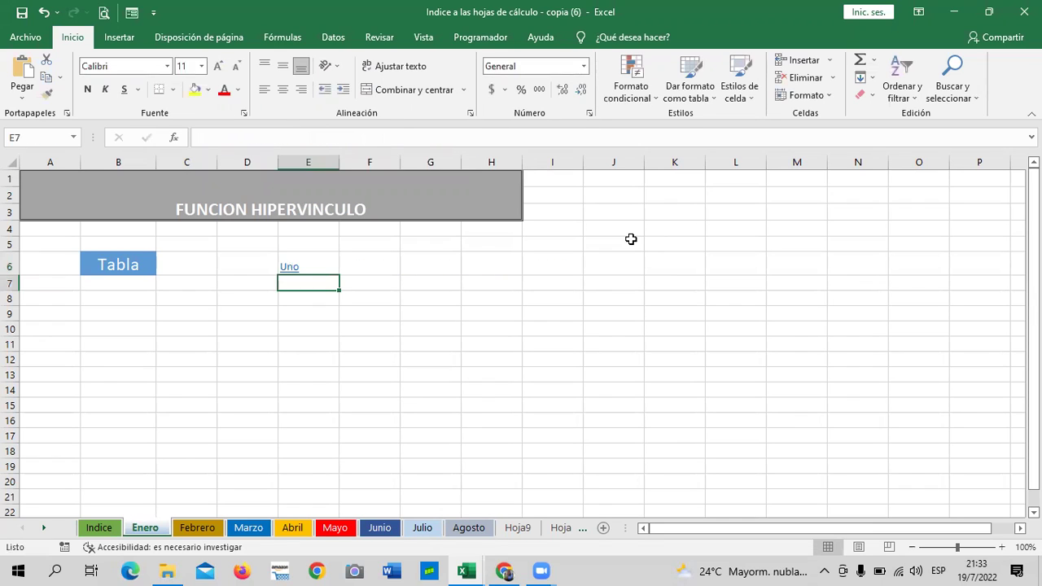
Follow the Uno link in E6 and confirm opening 1.xlsx.
{"action": "left_click", "coordinate": [473, 329]}
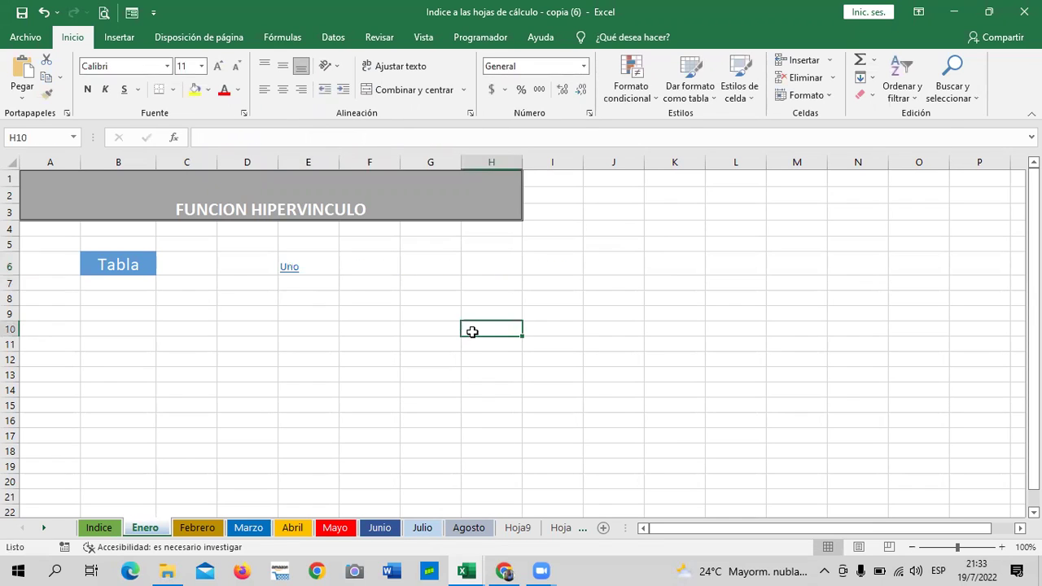
{"action": "left_click", "coordinate": [292, 266]}
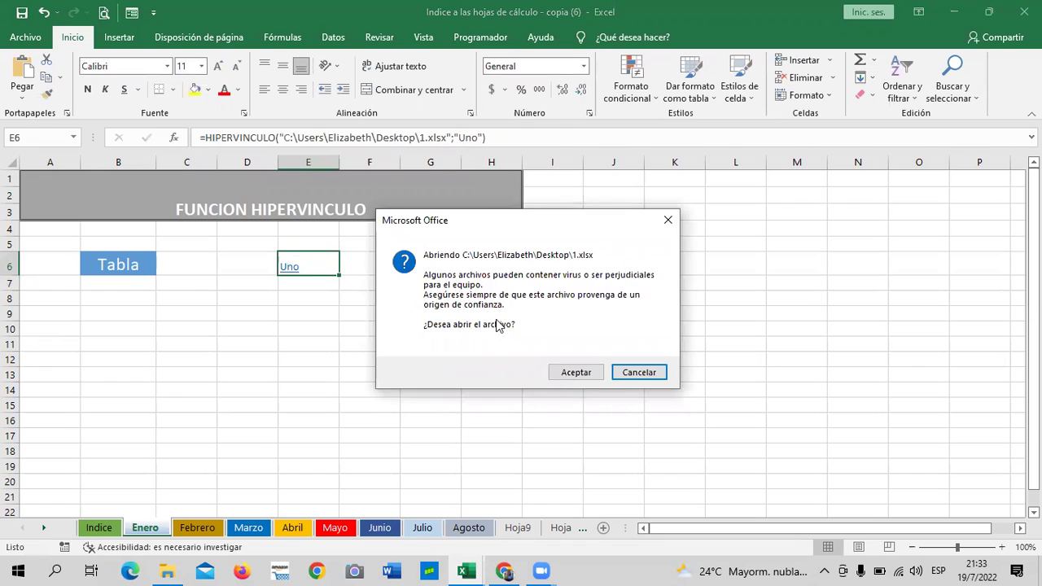
{"action": "left_click", "coordinate": [575, 372]}
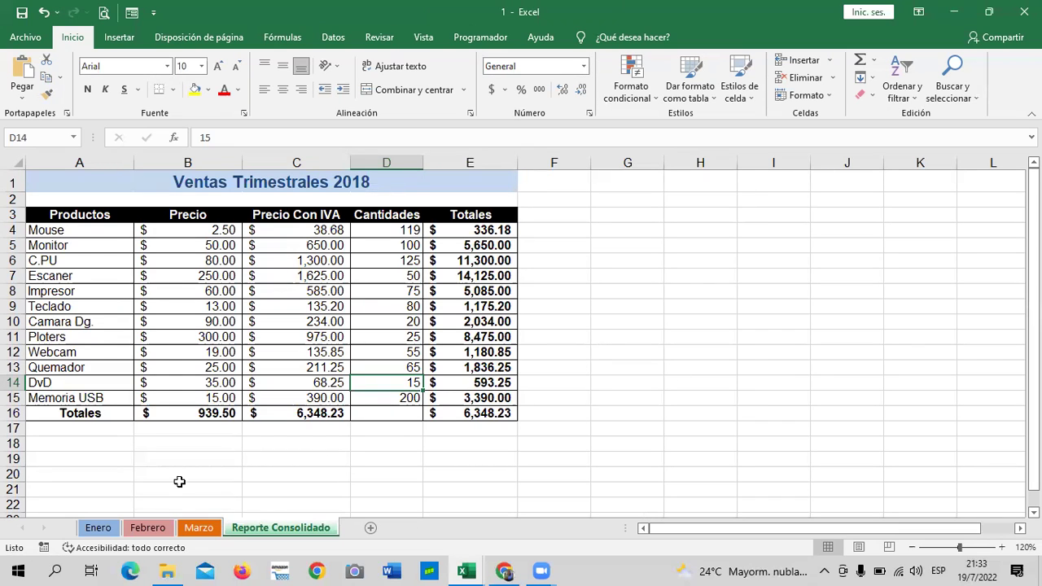
Browse the Marzo, Febrero and Enero sheets of workbook 1, ending on Reporte Consolidado.
{"action": "left_click", "coordinate": [198, 527]}
{"action": "left_click", "coordinate": [149, 528]}
{"action": "left_click", "coordinate": [98, 529]}
{"action": "left_click", "coordinate": [241, 530]}
{"action": "left_click", "coordinate": [700, 304]}
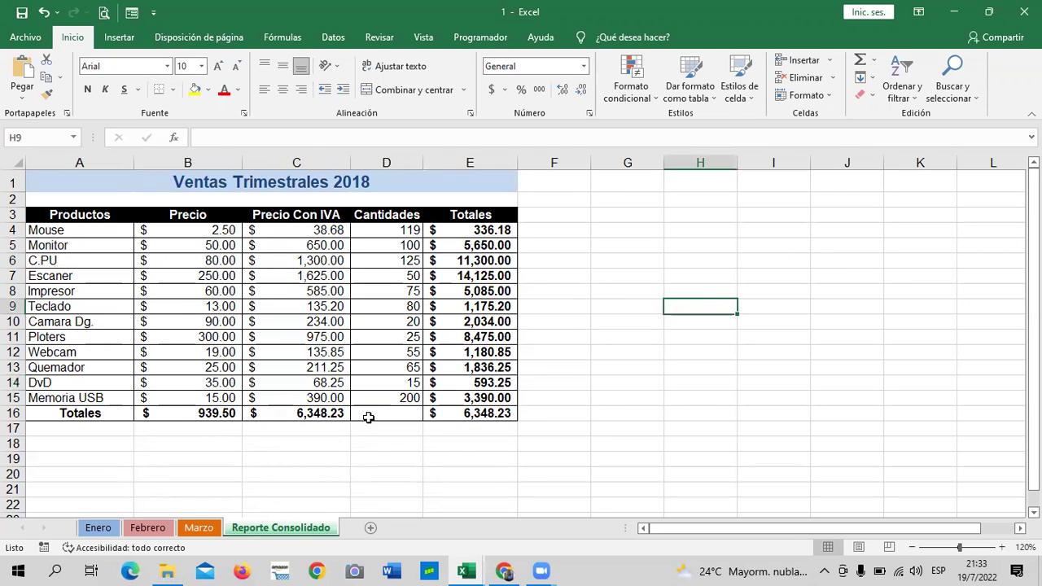
{"action": "mouse_move", "coordinate": [466, 570]}
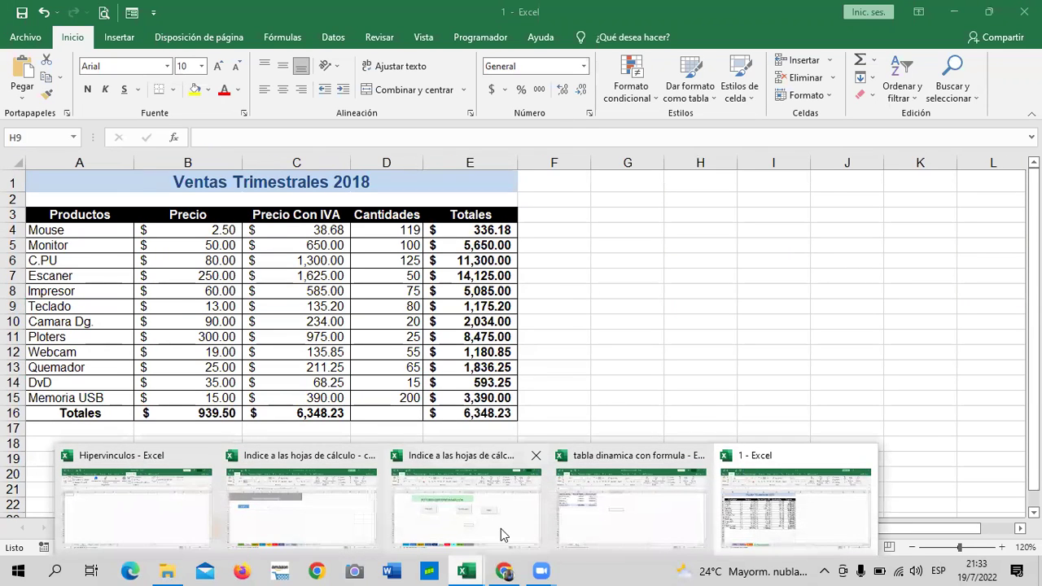
Center the Uno link in E6, apply the Énfasis5 cell style and enlarge its font twice.
{"action": "left_click", "coordinate": [302, 525]}
{"action": "left_click", "coordinate": [430, 334]}
{"action": "left_click", "coordinate": [313, 267]}
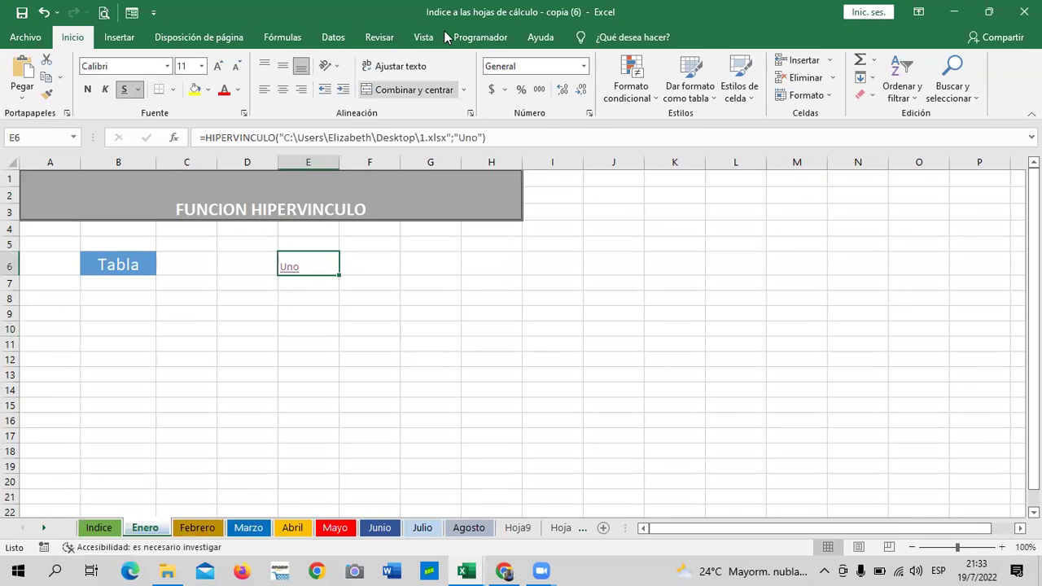
{"action": "left_click", "coordinate": [282, 89]}
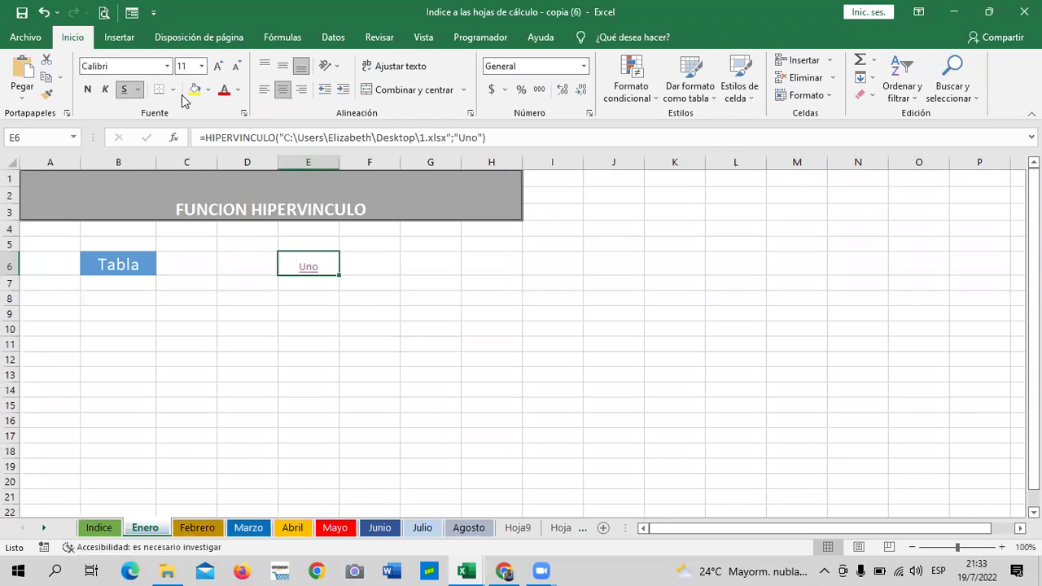
{"action": "left_click", "coordinate": [740, 90]}
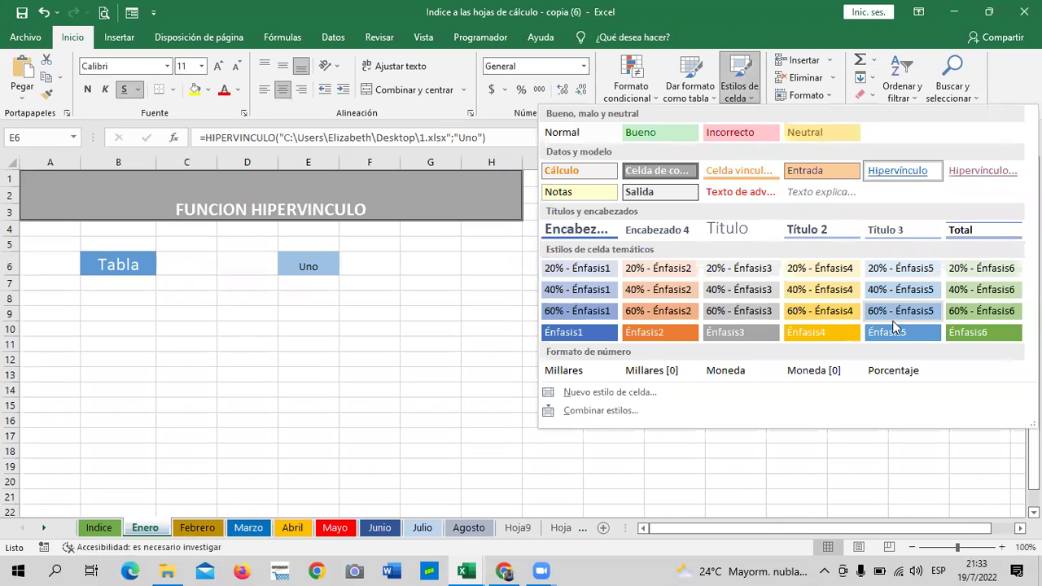
{"action": "left_click", "coordinate": [883, 336]}
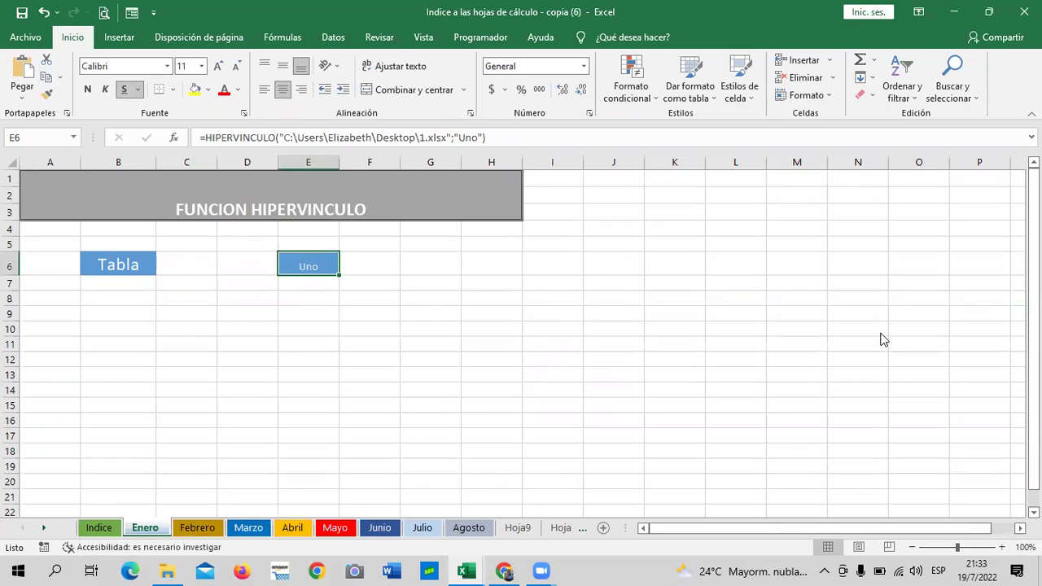
{"action": "left_click", "coordinate": [219, 66]}
{"action": "left_click", "coordinate": [435, 342]}
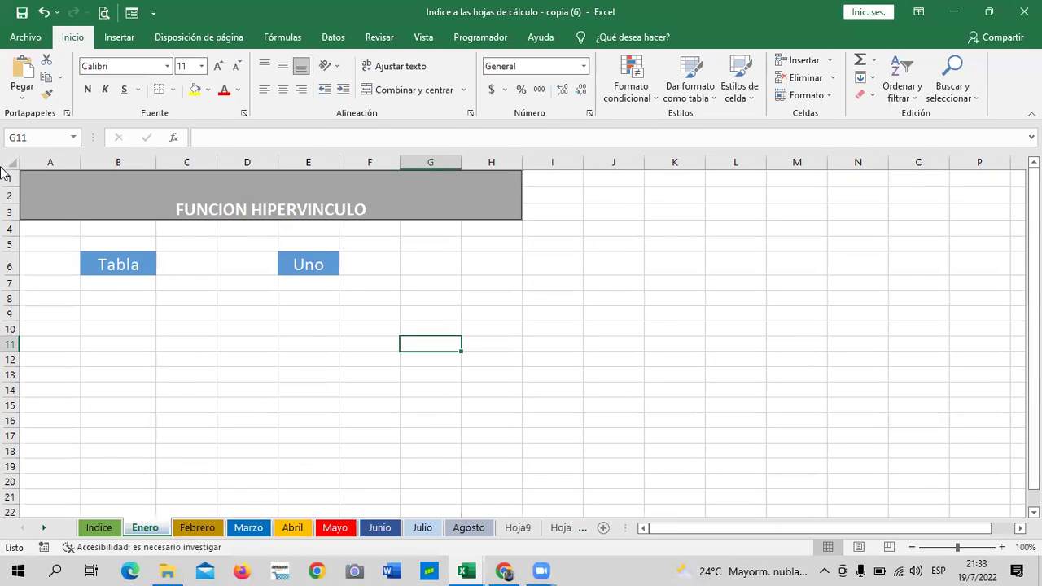
Look through the sheet tabs and settle on the blank Febrero sheet.
{"action": "left_click", "coordinate": [100, 527]}
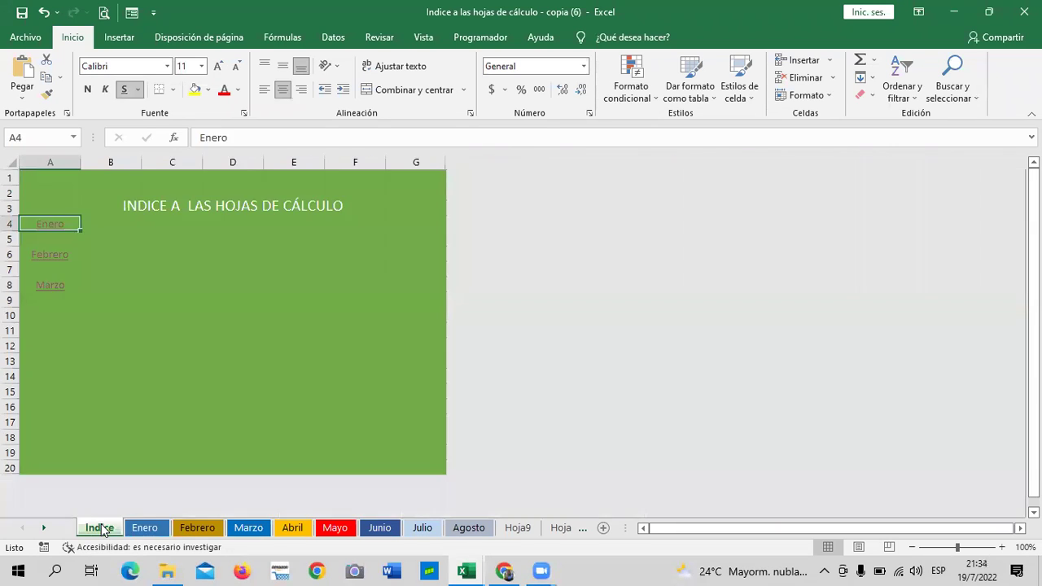
{"action": "left_click", "coordinate": [144, 527]}
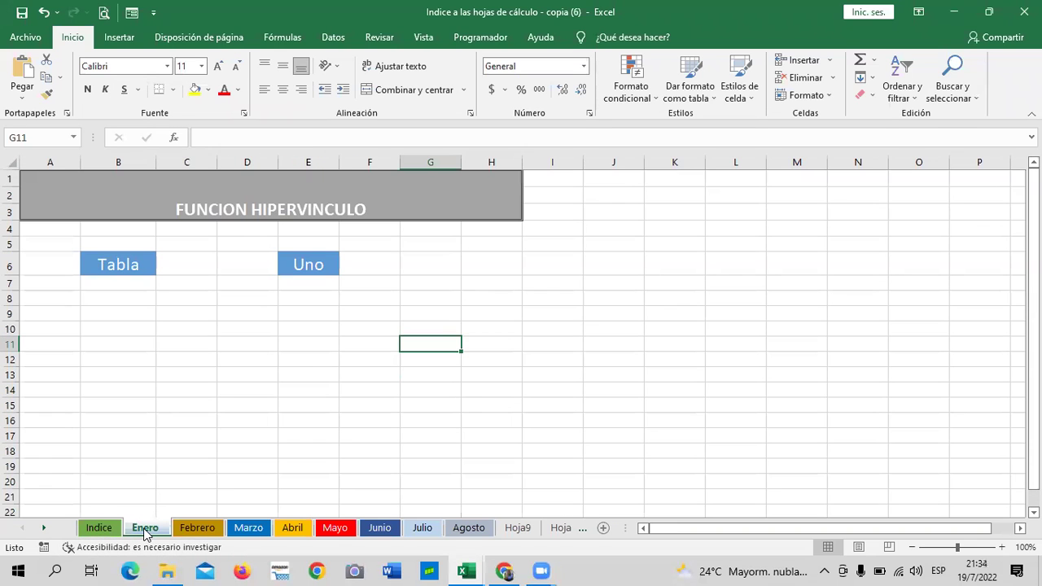
{"action": "left_click", "coordinate": [208, 528]}
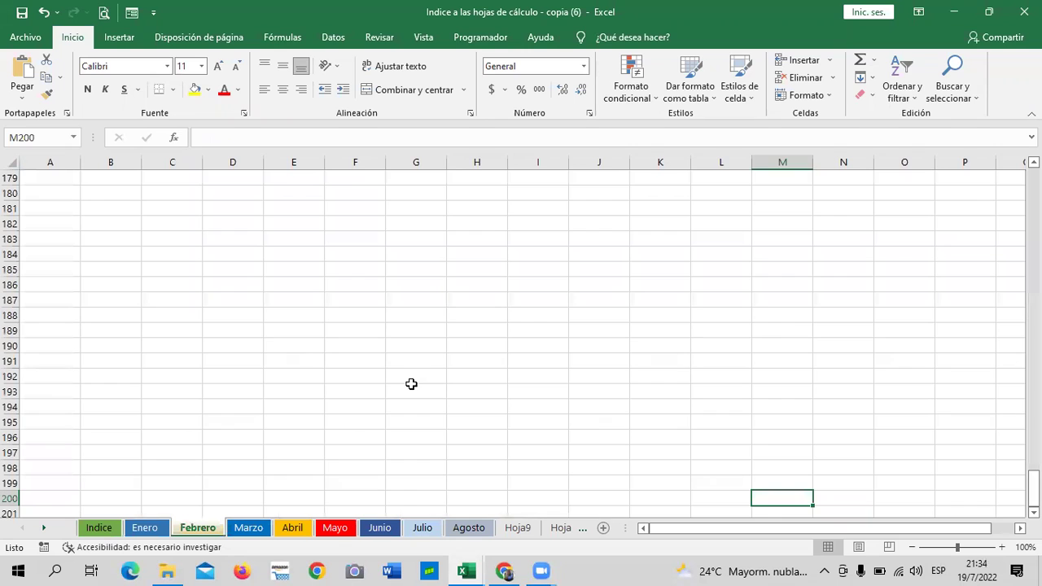
{"action": "left_click", "coordinate": [244, 529]}
{"action": "left_click", "coordinate": [211, 531]}
{"action": "scroll", "coordinate": [277, 415], "scroll_direction": "up", "scroll_amount": 7}
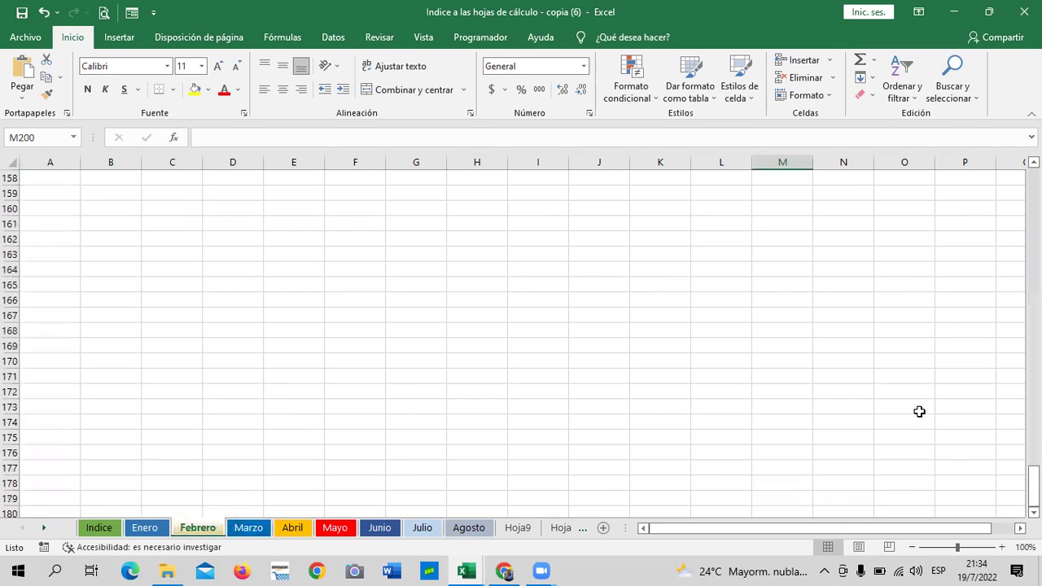
{"action": "left_click_drag", "start_coordinate": [1033, 485], "coordinate": [983, 169]}
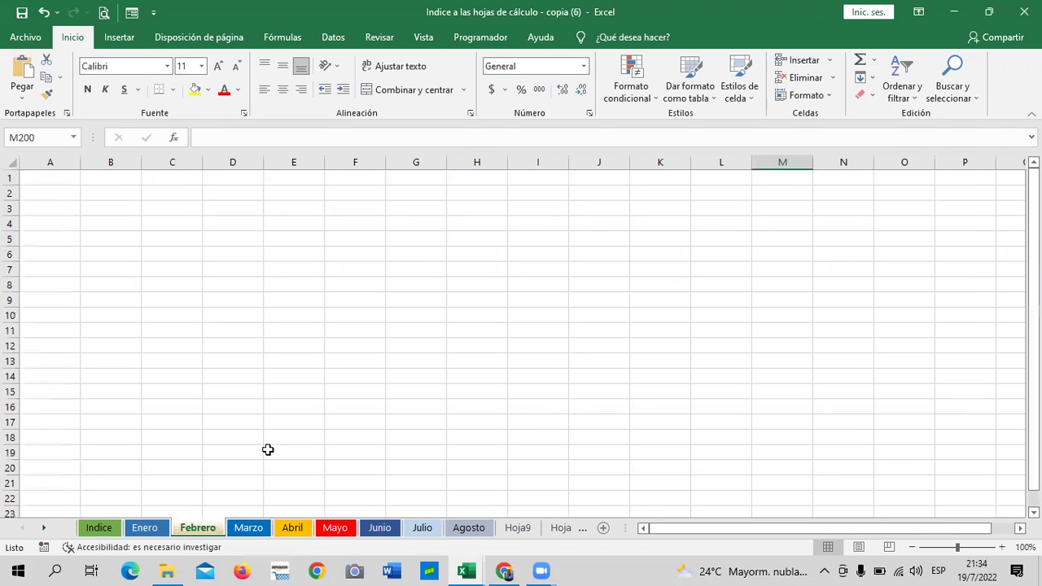
{"action": "left_click", "coordinate": [147, 529]}
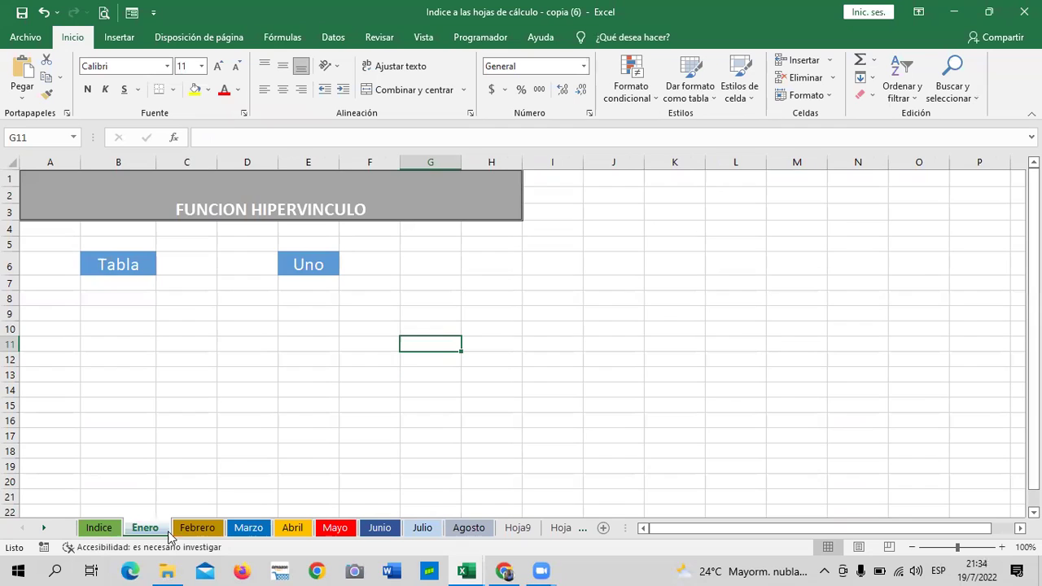
{"action": "left_click", "coordinate": [187, 529]}
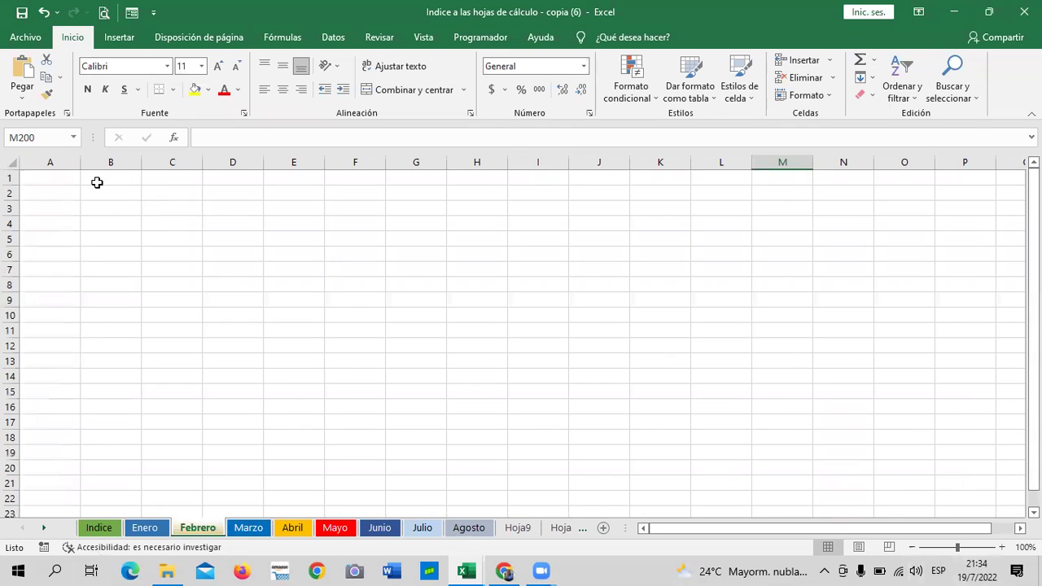
Merge and center B1:H4 on Febrero and begin typing the title.
{"action": "left_click_drag", "start_coordinate": [65, 178], "coordinate": [232, 316]}
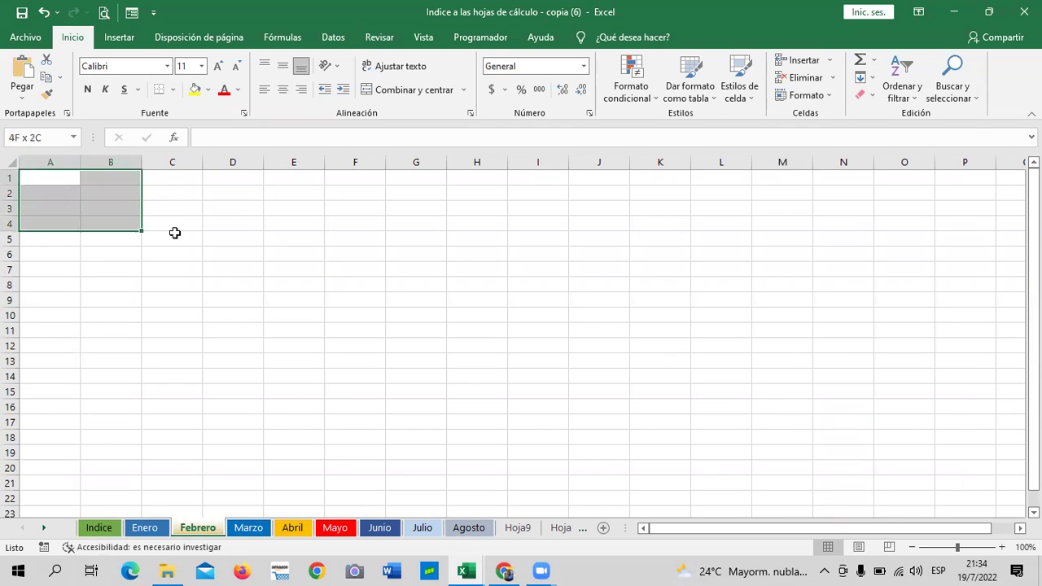
{"action": "left_click_drag", "start_coordinate": [123, 183], "coordinate": [451, 220]}
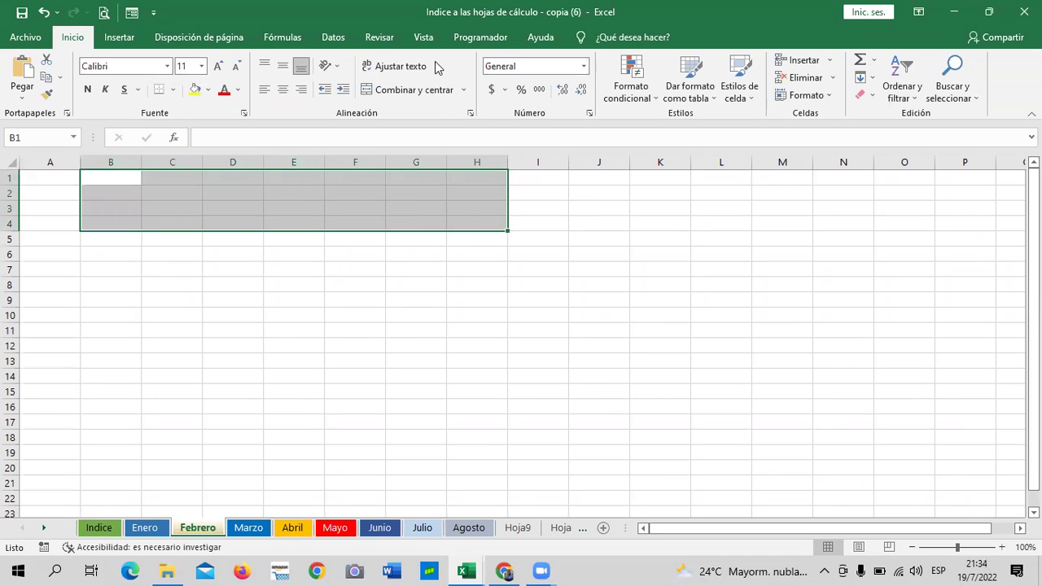
{"action": "left_click", "coordinate": [425, 89]}
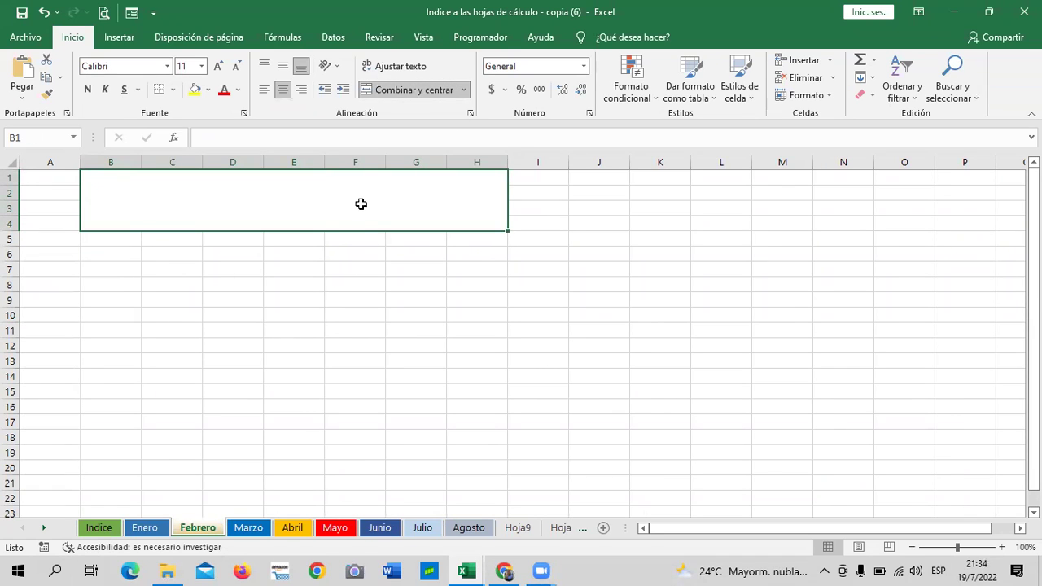
{"action": "type", "text": "vinculos a"}
Enter the title VINCULOS A LAS HOJAS CON BOTONES E IMÁGENES in capitals in the merged cell.
{"action": "key", "text": "Caps_Lock"}
{"action": "key", "text": "BackSpace"}
{"action": "key", "text": "BackSpace"}
{"action": "key", "text": "BackSpace"}
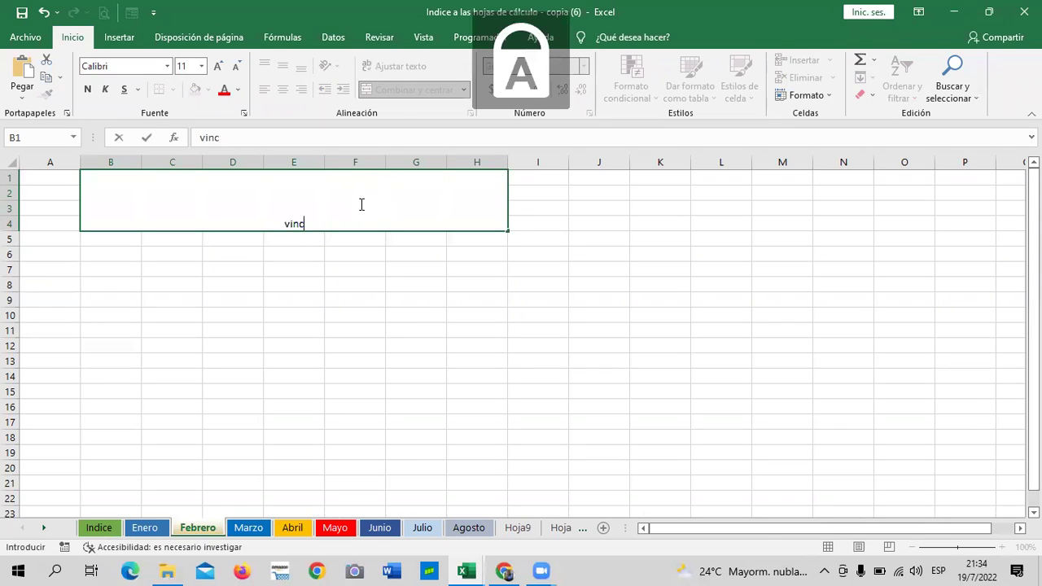
{"action": "key", "text": "BackSpace"}
{"action": "key", "text": "BackSpace"}
{"action": "key", "text": "BackSpace"}
{"action": "type", "text": "VINCULOS A LAS HOJAS CON BOTONES"}
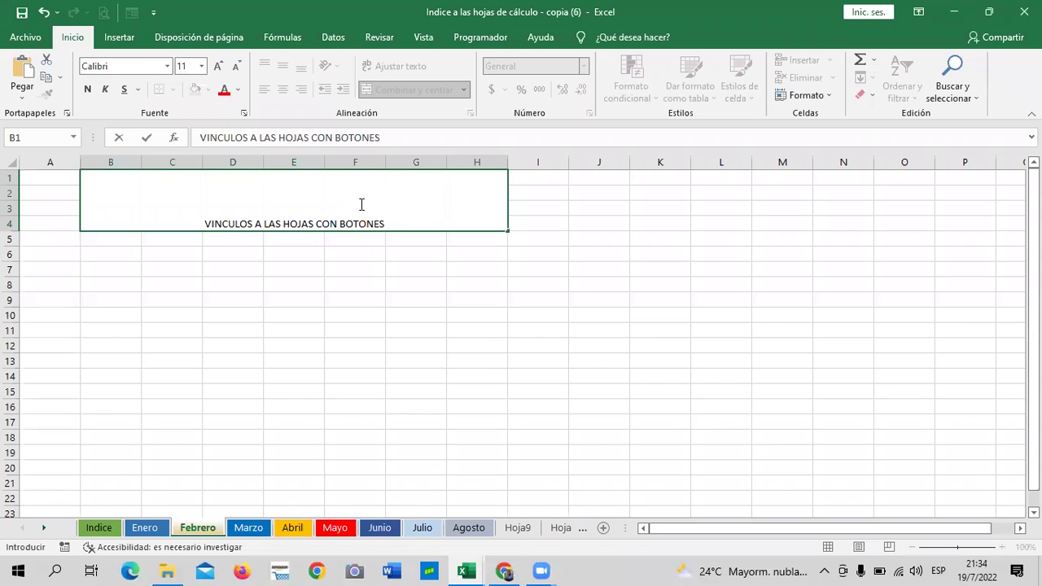
{"action": "type", "text": "E"}
{"action": "key", "text": "BackSpace"}
{"action": "type", "text": "Y"}
{"action": "key", "text": "BackSpace"}
{"action": "key", "text": "BackSpace"}
{"action": "type", "text": "E IMA"}
{"action": "key", "text": "BackSpace"}
{"action": "type", "text": "ÁGENES"}
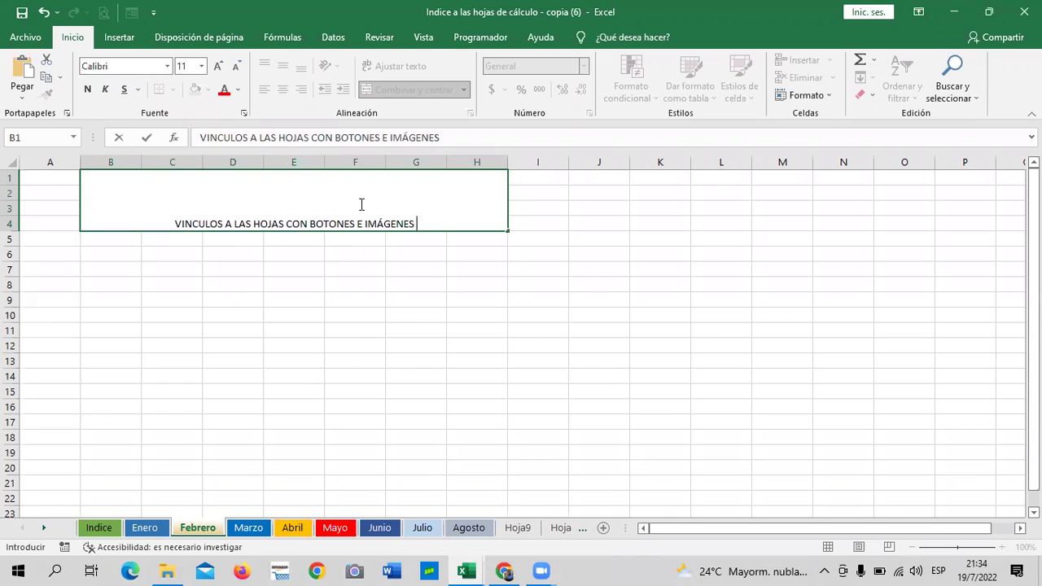
{"action": "key", "text": "Return"}
Enlarge the title text and apply the orange Énfasis2 cell style to it.
{"action": "left_click", "coordinate": [233, 368]}
{"action": "left_click", "coordinate": [310, 188]}
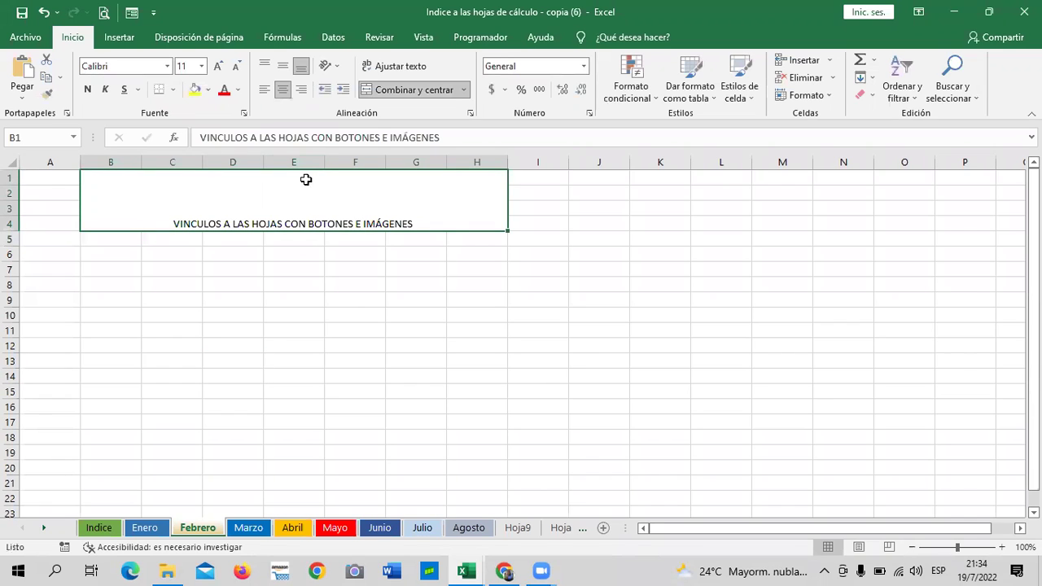
{"action": "left_click", "coordinate": [217, 66]}
{"action": "left_click", "coordinate": [218, 66]}
{"action": "left_click", "coordinate": [218, 66]}
{"action": "left_click", "coordinate": [217, 66]}
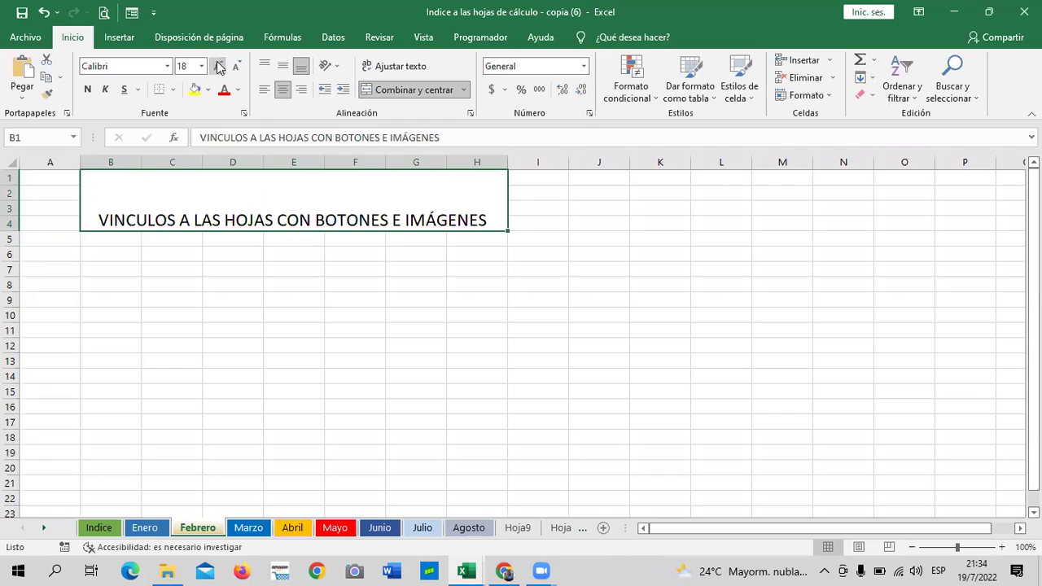
{"action": "left_click", "coordinate": [753, 94]}
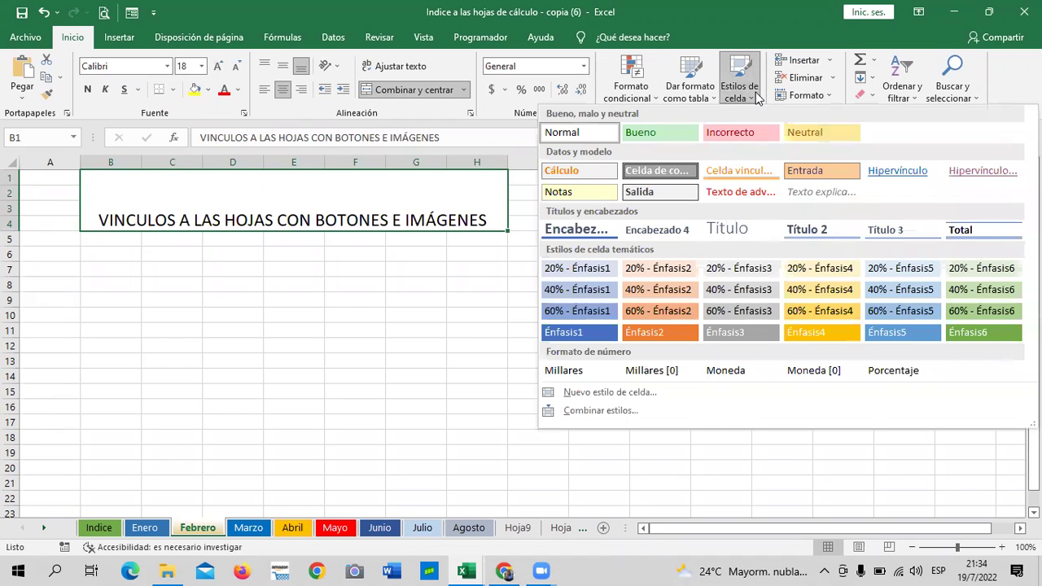
{"action": "left_click", "coordinate": [656, 337]}
{"action": "left_click", "coordinate": [217, 66]}
{"action": "left_click", "coordinate": [218, 66]}
{"action": "left_click", "coordinate": [218, 66]}
{"action": "left_click", "coordinate": [289, 379]}
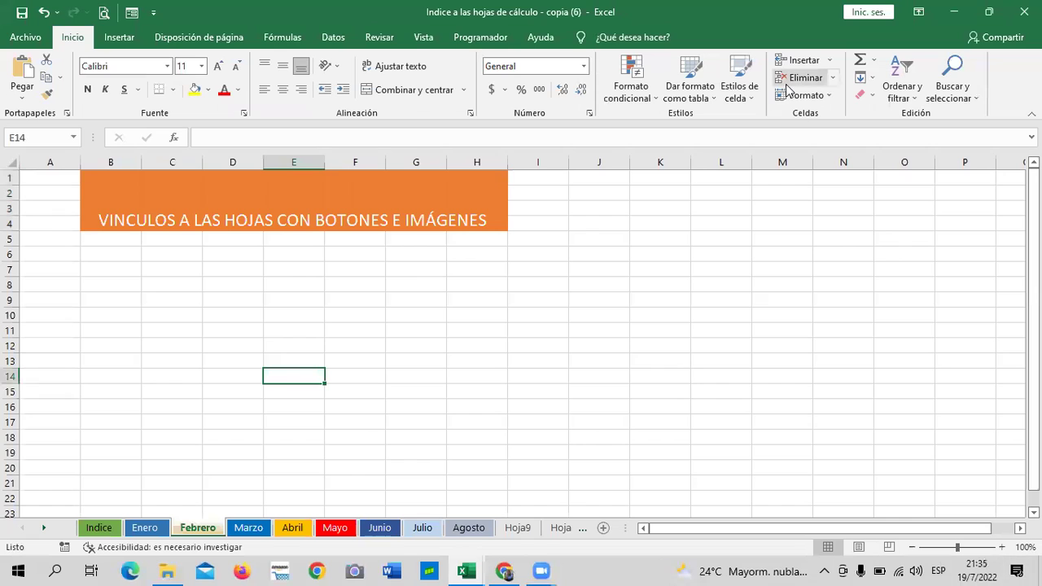
Select cell C11 below the banner as the spot for a shape.
{"action": "left_click", "coordinate": [432, 411]}
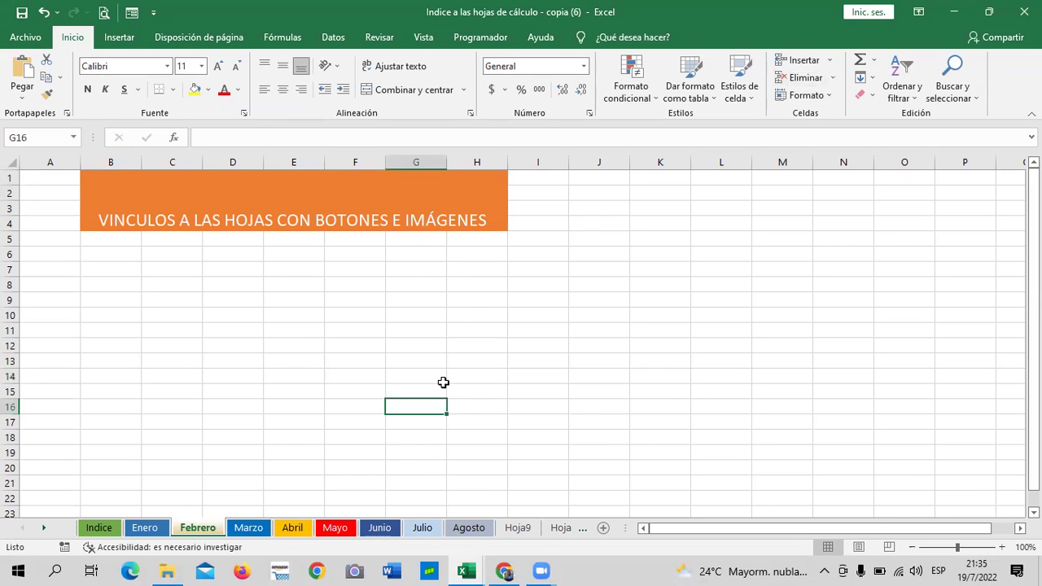
{"action": "scroll", "coordinate": [539, 382], "scroll_direction": "down", "scroll_amount": 12}
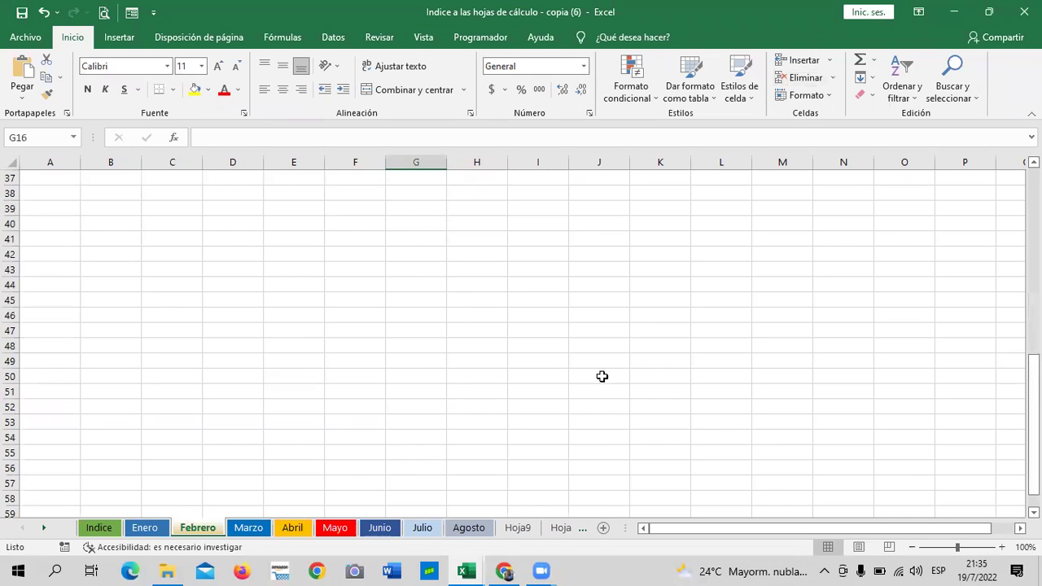
{"action": "left_click_drag", "start_coordinate": [1033, 444], "coordinate": [1032, 175]}
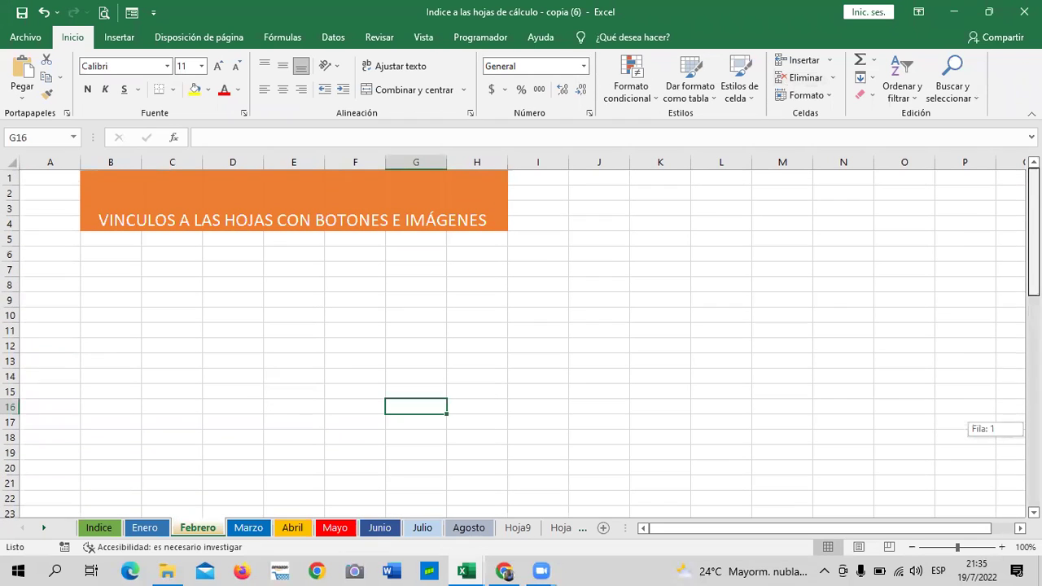
{"action": "left_click", "coordinate": [174, 299]}
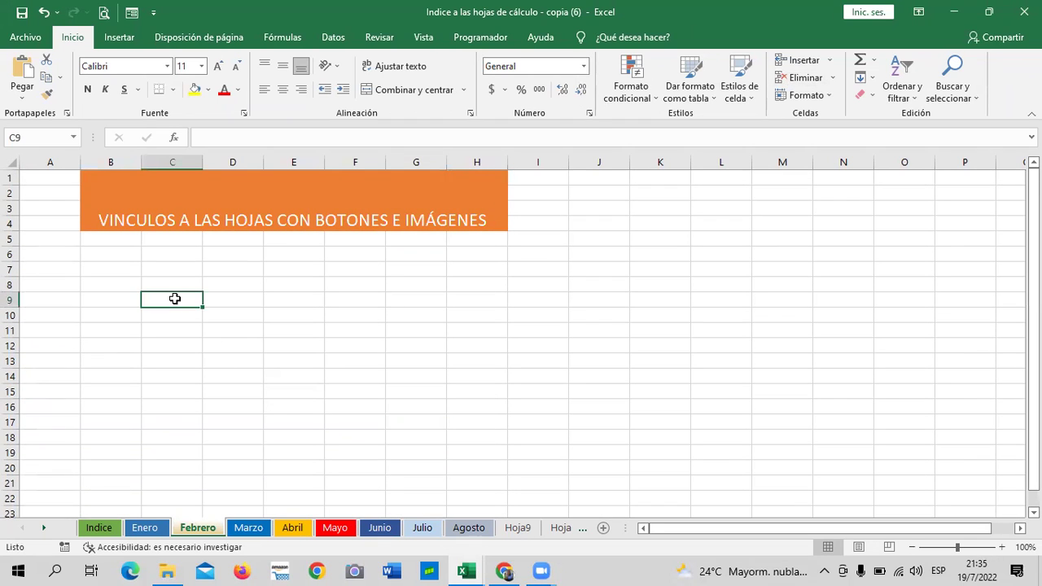
{"action": "left_click", "coordinate": [196, 332]}
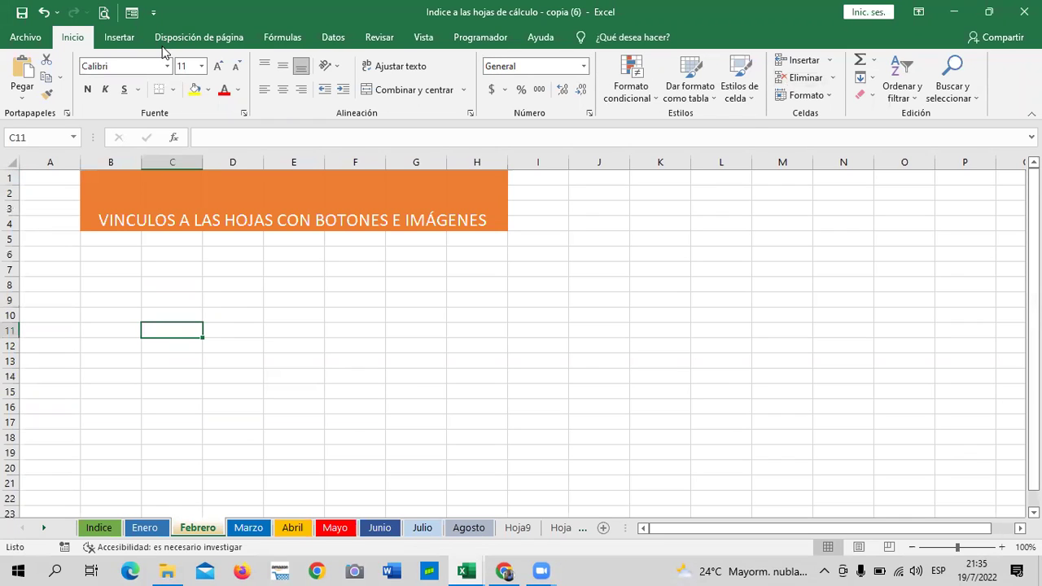
Open the Insertar > Ilustraciones > Formas gallery and scroll through the shapes.
{"action": "left_click", "coordinate": [120, 38]}
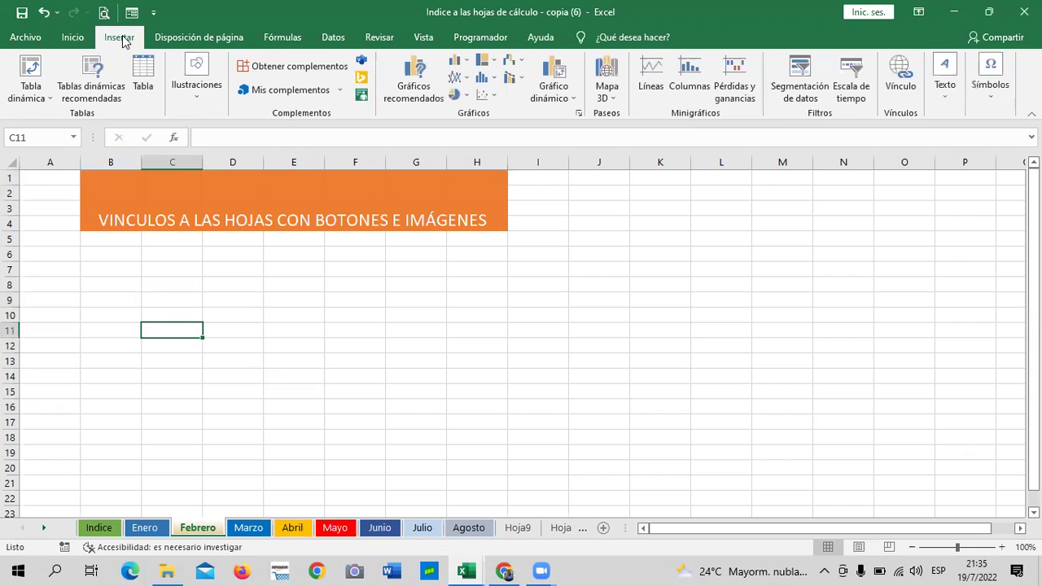
{"action": "left_click", "coordinate": [200, 98]}
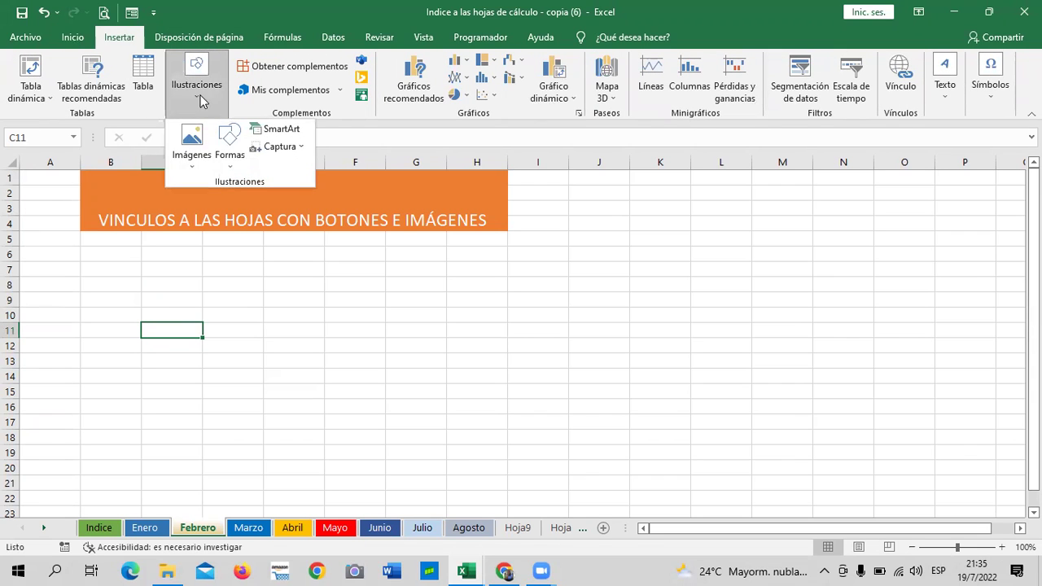
{"action": "left_click", "coordinate": [229, 167]}
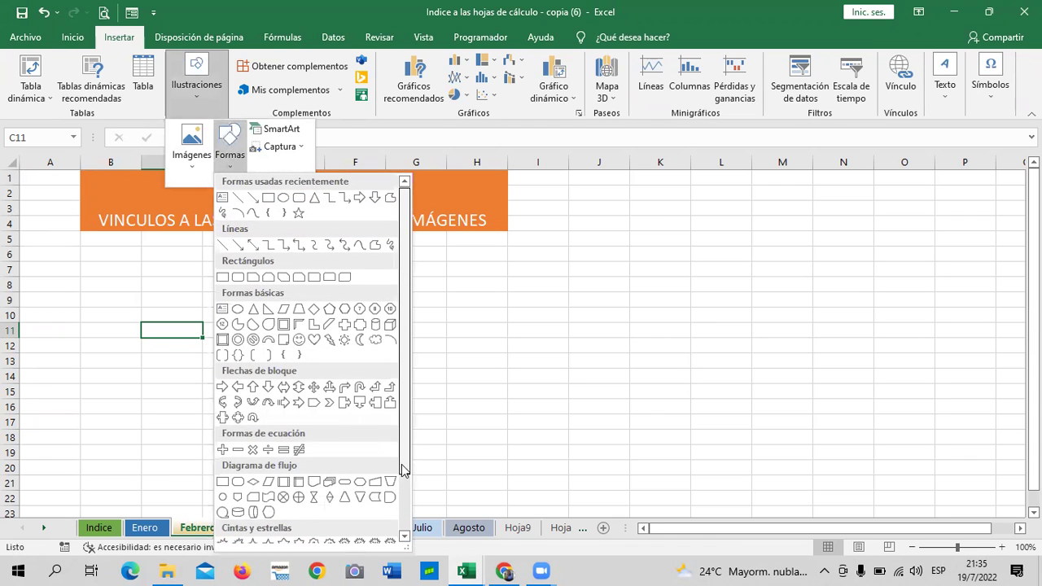
{"action": "left_click_drag", "start_coordinate": [402, 470], "coordinate": [404, 525]}
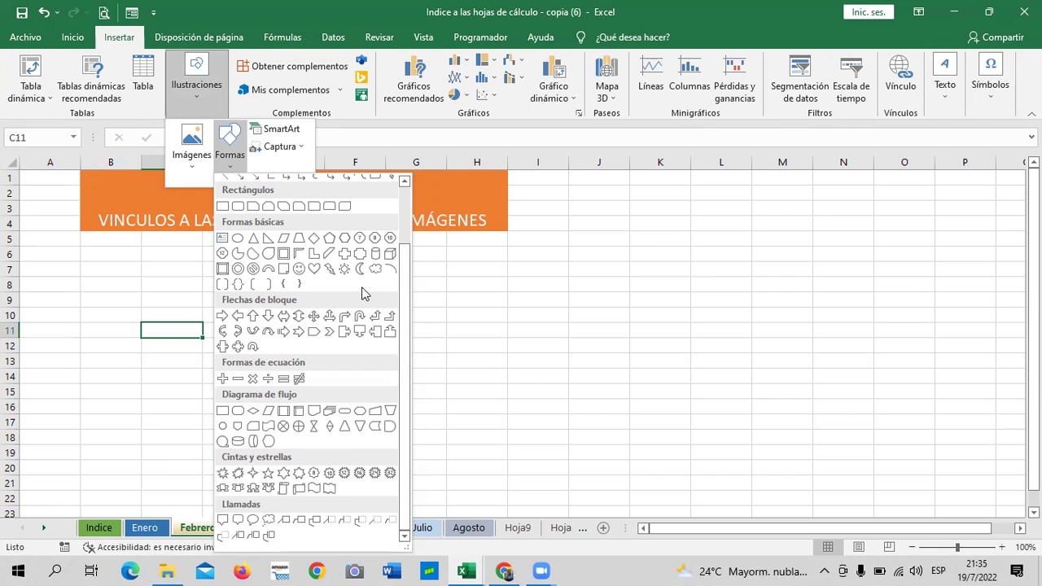
{"action": "scroll", "coordinate": [413, 257], "scroll_direction": "up", "scroll_amount": 2}
{"action": "scroll", "coordinate": [417, 237], "scroll_direction": "up", "scroll_amount": 1}
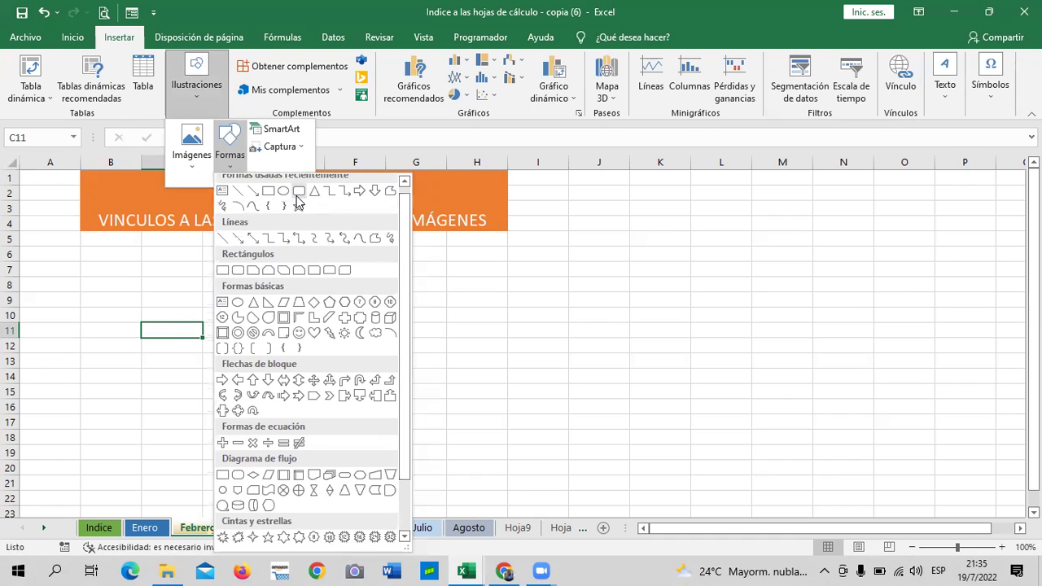
Draw a rounded rectangle over cells C8 to C10 below the title banner.
{"action": "left_click", "coordinate": [156, 371]}
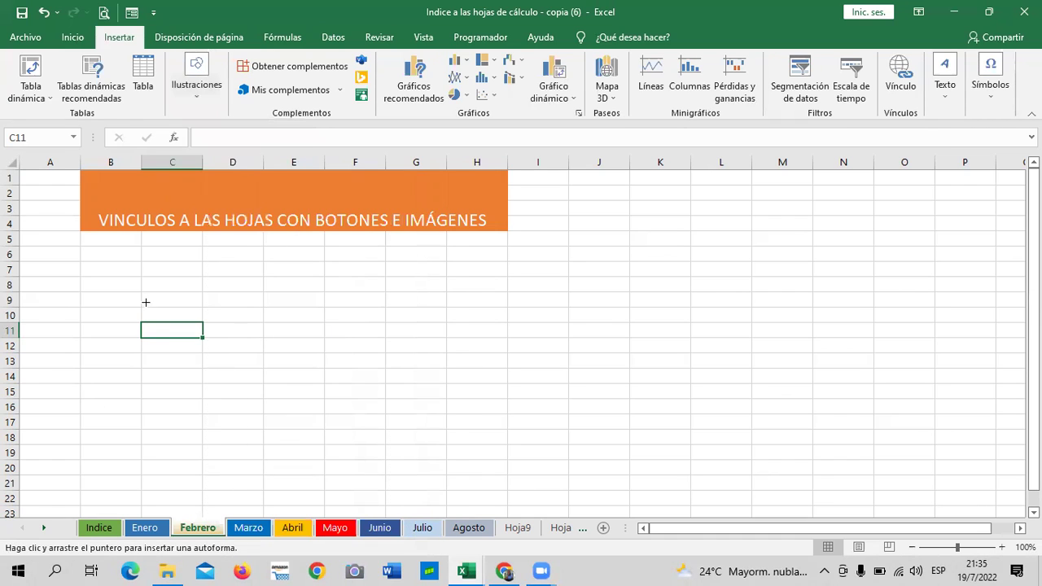
{"action": "left_click_drag", "start_coordinate": [141, 288], "coordinate": [203, 321]}
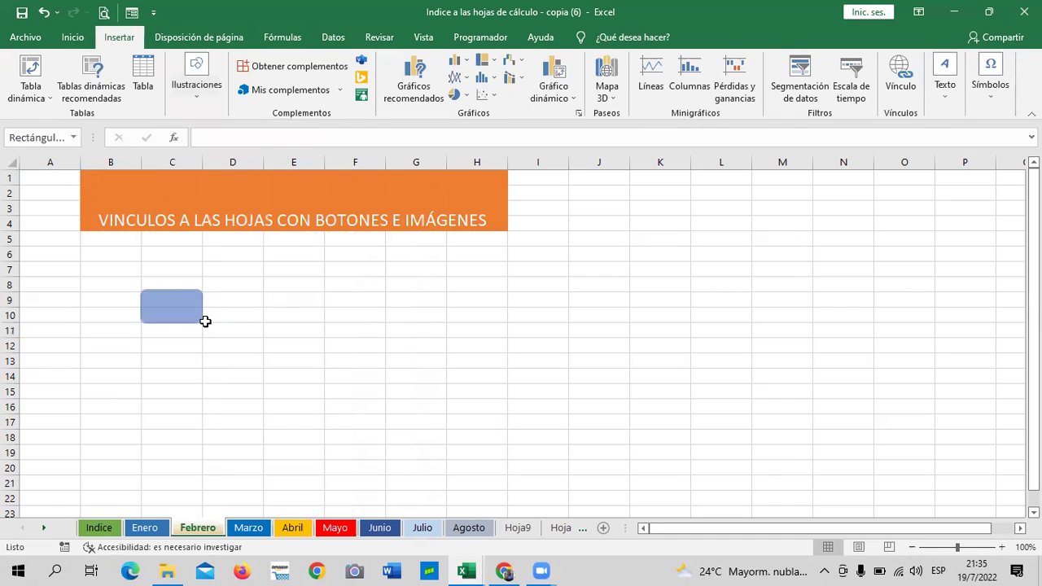
{"action": "left_click", "coordinate": [259, 284]}
Apply a lighter blue shape style to the rectangle, leaving it selected.
{"action": "left_click", "coordinate": [163, 298]}
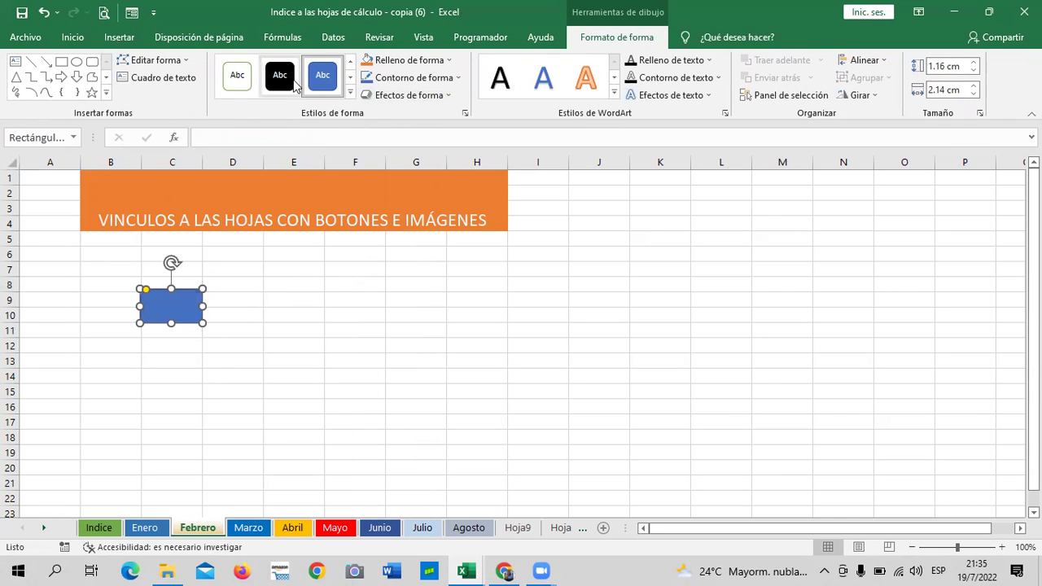
{"action": "left_click", "coordinate": [350, 99]}
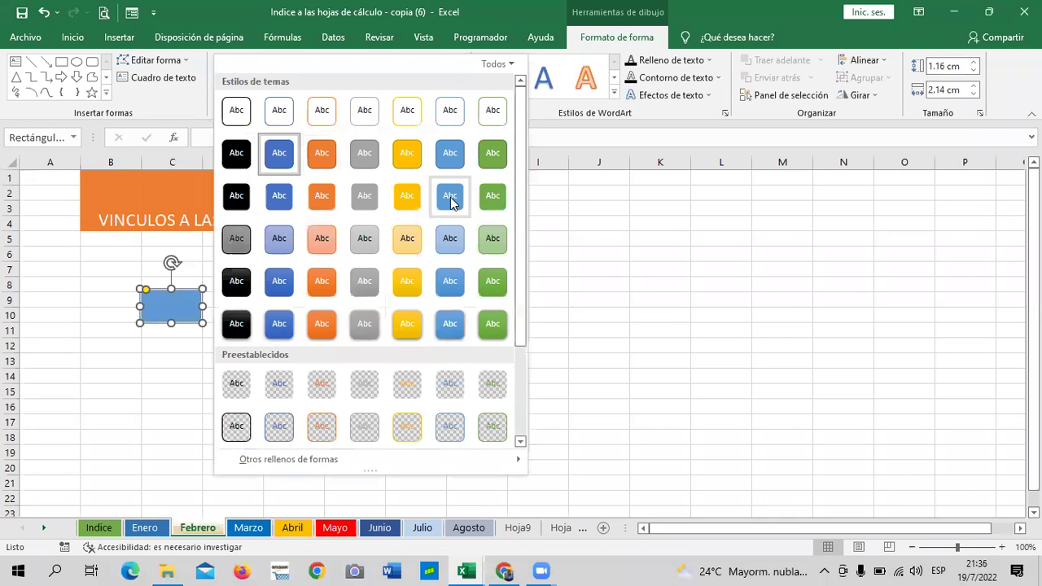
{"action": "left_click", "coordinate": [449, 200]}
{"action": "left_click", "coordinate": [353, 350]}
{"action": "left_click", "coordinate": [165, 310]}
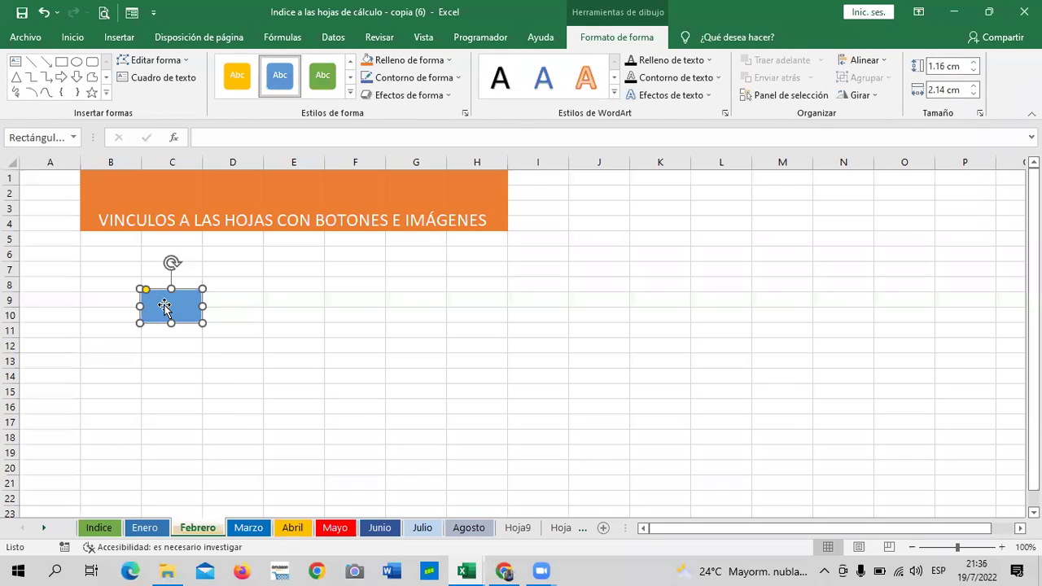
Start a hyperlink on the blue rectangle targeting cell A150 of the Febrero sheet.
{"action": "right_click", "coordinate": [166, 309]}
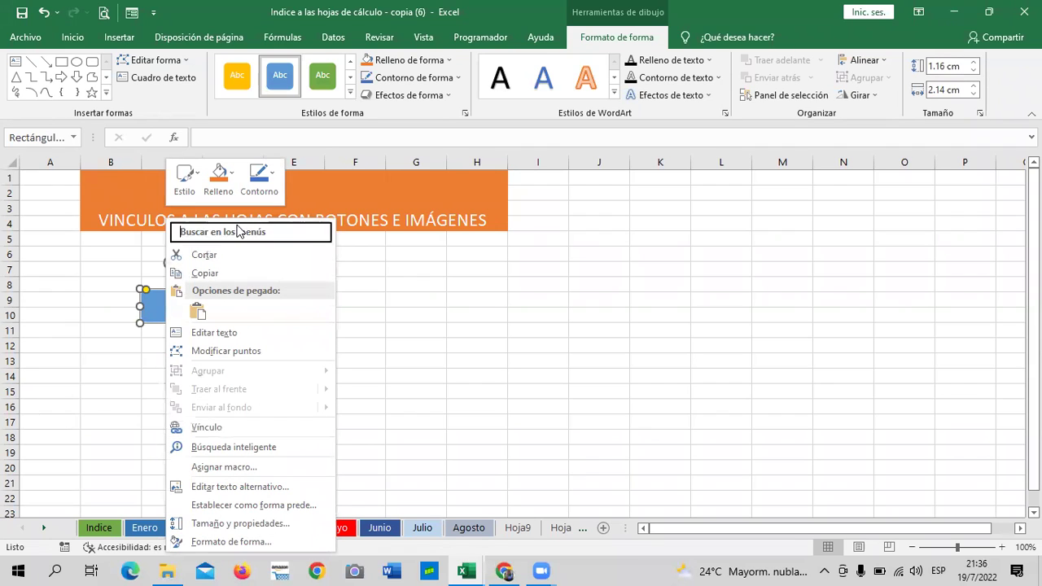
{"action": "left_click", "coordinate": [230, 426]}
{"action": "left_click_drag", "start_coordinate": [332, 293], "coordinate": [753, 153]}
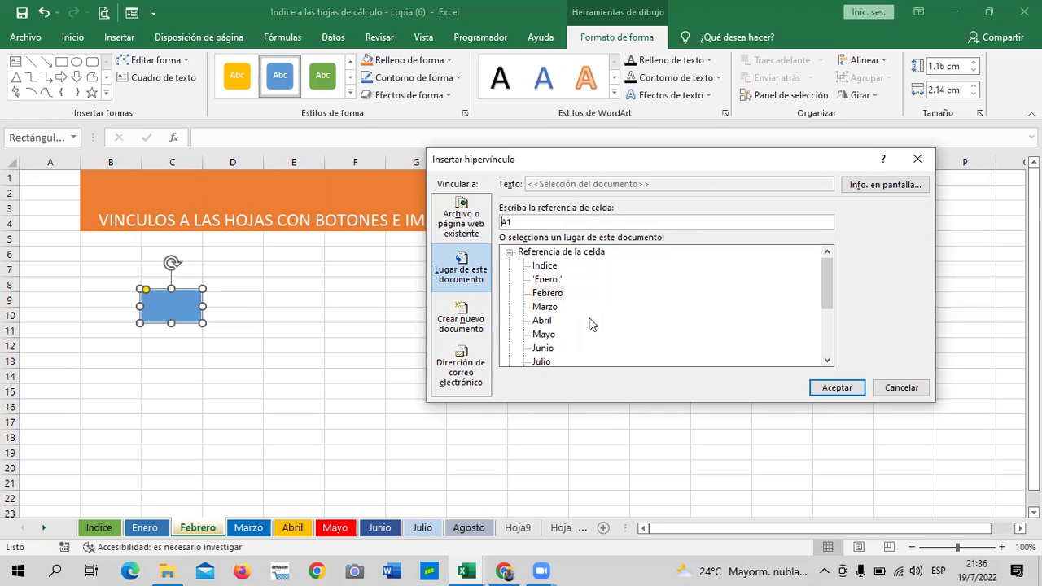
{"action": "left_click", "coordinate": [543, 294]}
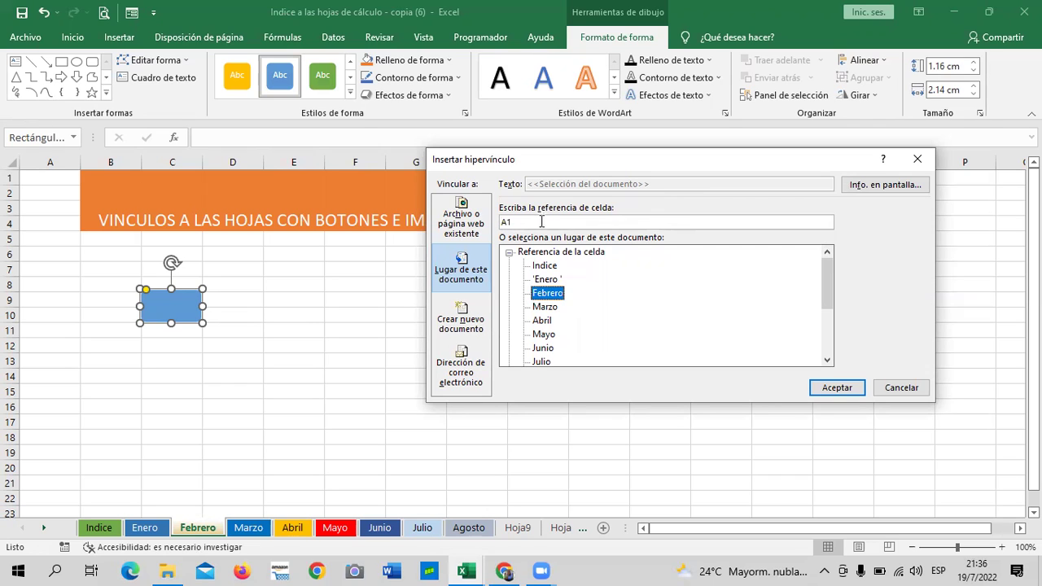
{"action": "left_click", "coordinate": [541, 222]}
{"action": "key", "text": "BackSpace"}
{"action": "key", "text": "BackSpace"}
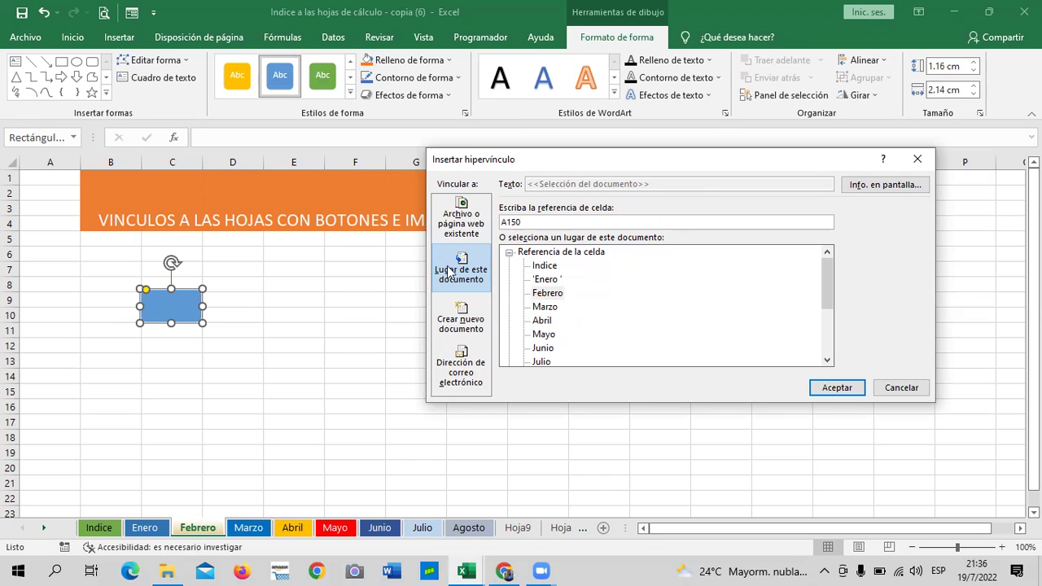
{"action": "left_click", "coordinate": [548, 295]}
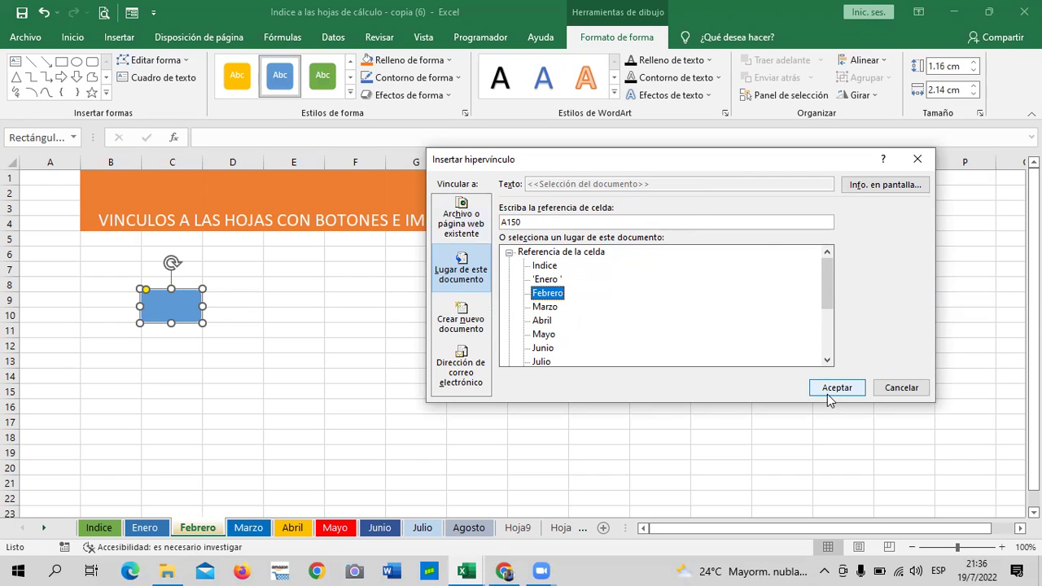
Give the link the screen tip VENTAS DE ENERO and confirm it.
{"action": "left_click", "coordinate": [876, 183]}
{"action": "type", "text": "IR A LA CEL"}
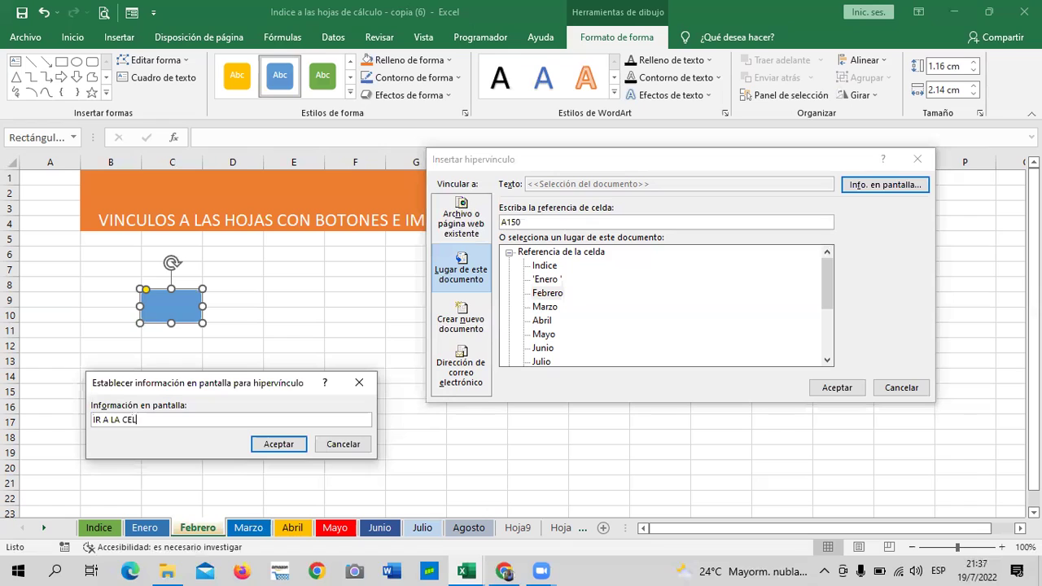
{"action": "type", "text": "DA"}
{"action": "key", "text": "BackSpace"}
{"action": "key", "text": "BackSpace"}
{"action": "key", "text": "BackSpace"}
{"action": "type", "text": "NTAS DE ENERO"}
{"action": "left_click", "coordinate": [272, 446]}
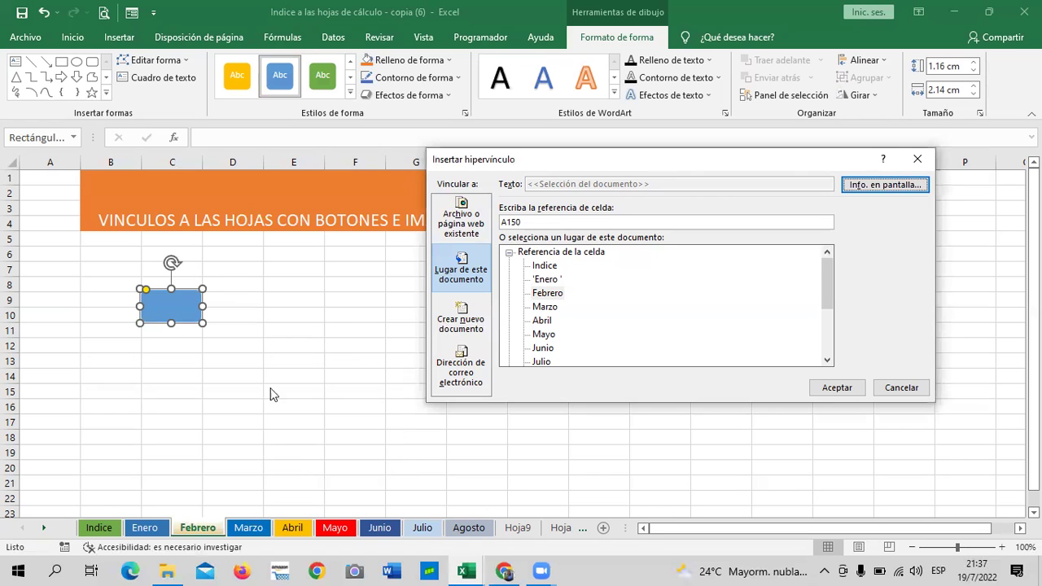
{"action": "left_click", "coordinate": [547, 293]}
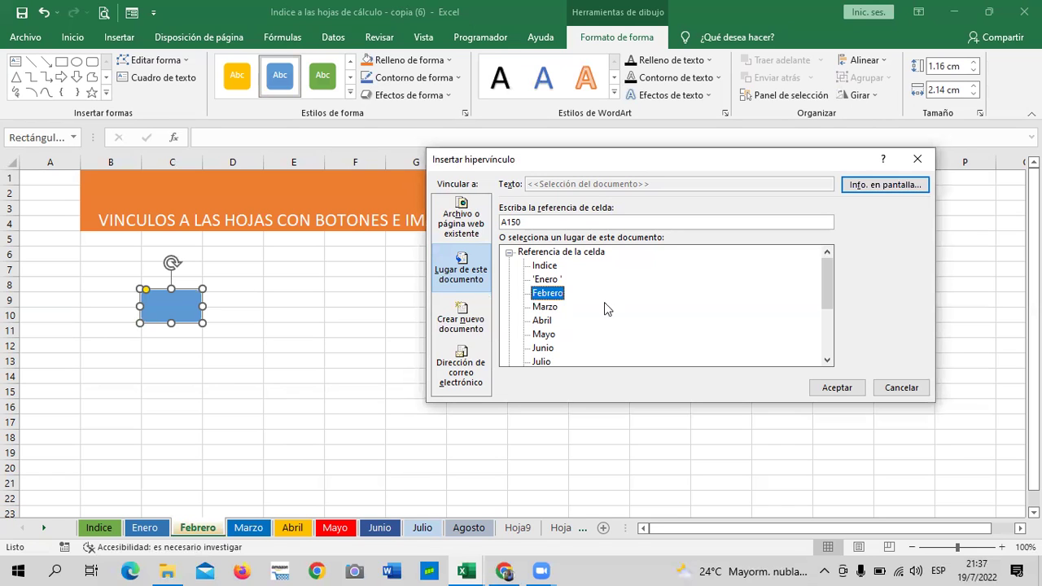
{"action": "left_click", "coordinate": [839, 388]}
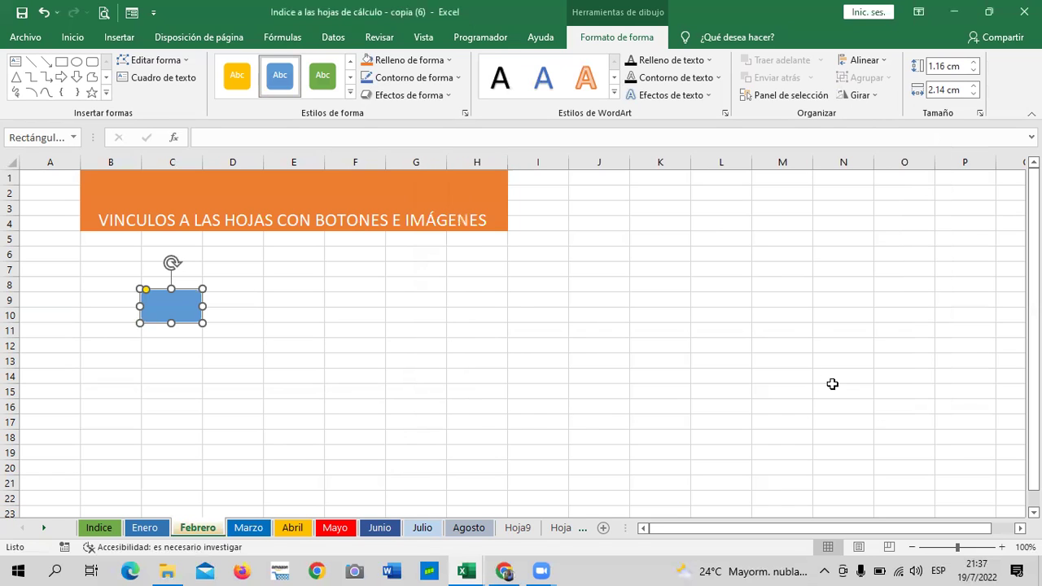
{"action": "left_click", "coordinate": [512, 342]}
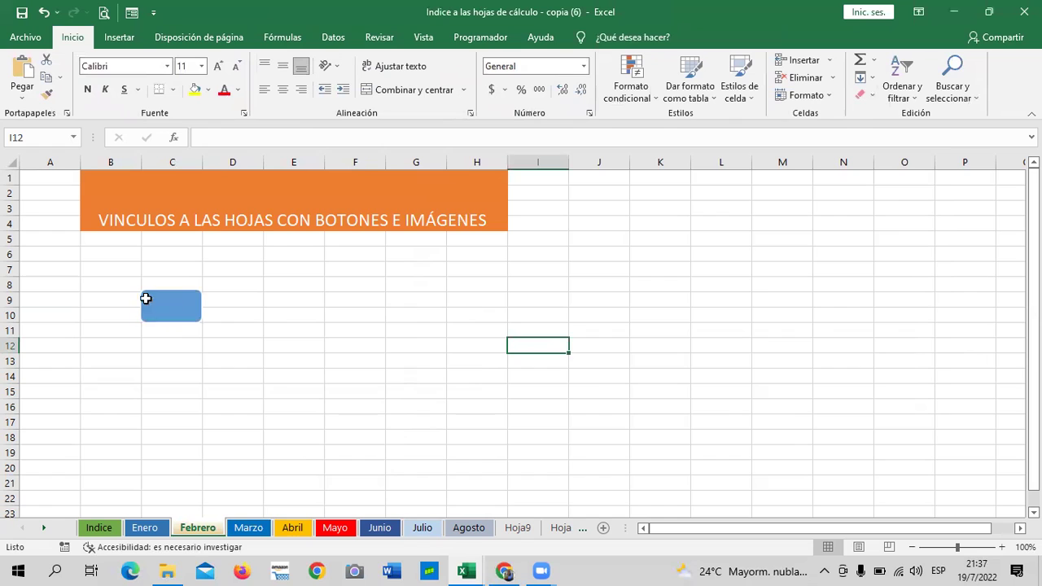
Test the rectangle's jump to A150, then scroll back up to the rectangle.
{"action": "left_click", "coordinate": [146, 299]}
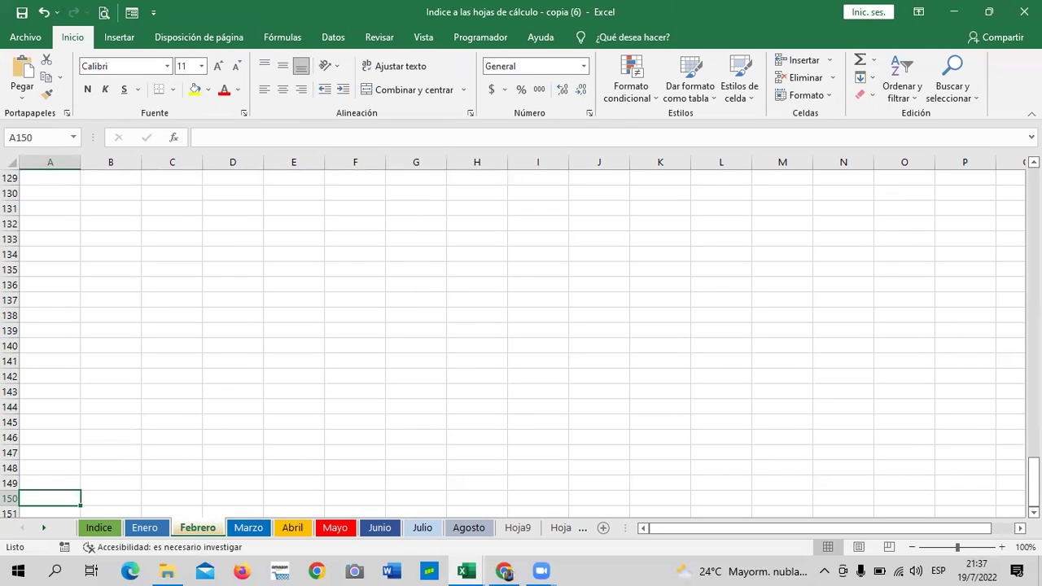
{"action": "scroll", "coordinate": [98, 472], "scroll_direction": "up", "scroll_amount": 2}
{"action": "scroll", "coordinate": [104, 460], "scroll_direction": "up", "scroll_amount": 10}
{"action": "scroll", "coordinate": [95, 417], "scroll_direction": "up", "scroll_amount": 6}
{"action": "scroll", "coordinate": [90, 419], "scroll_direction": "up", "scroll_amount": 2}
{"action": "scroll", "coordinate": [91, 419], "scroll_direction": "down", "scroll_amount": 12}
{"action": "scroll", "coordinate": [88, 415], "scroll_direction": "down", "scroll_amount": 6}
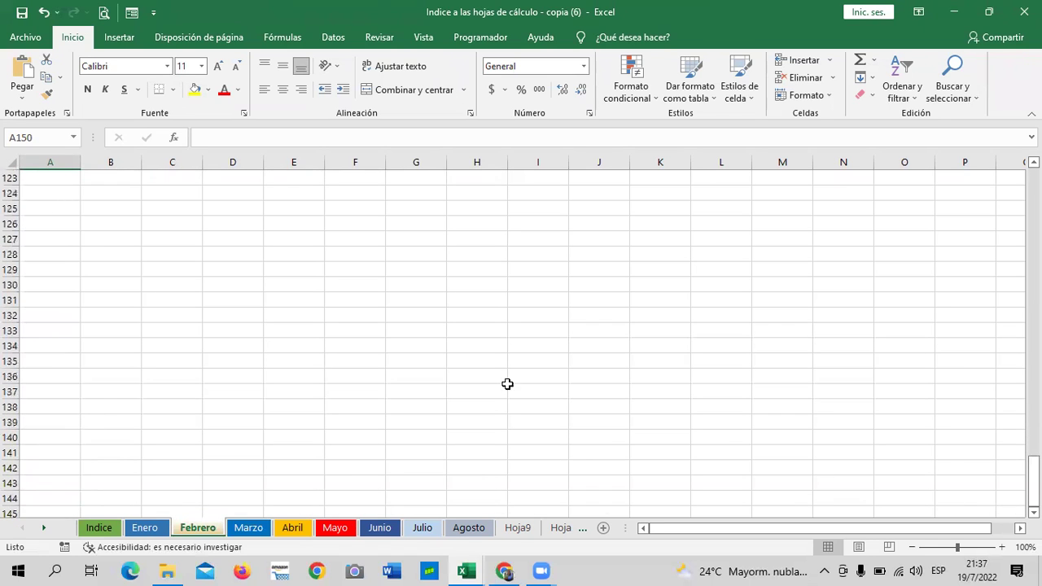
{"action": "left_click_drag", "start_coordinate": [1033, 472], "coordinate": [1033, 187]}
{"action": "left_click", "coordinate": [187, 301]}
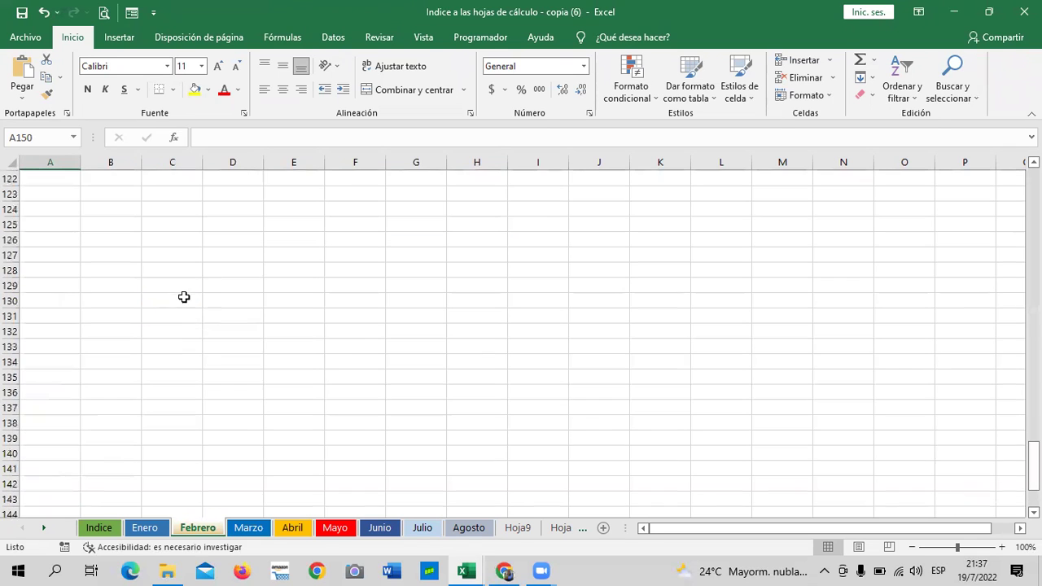
{"action": "left_click_drag", "start_coordinate": [1034, 482], "coordinate": [1002, 187]}
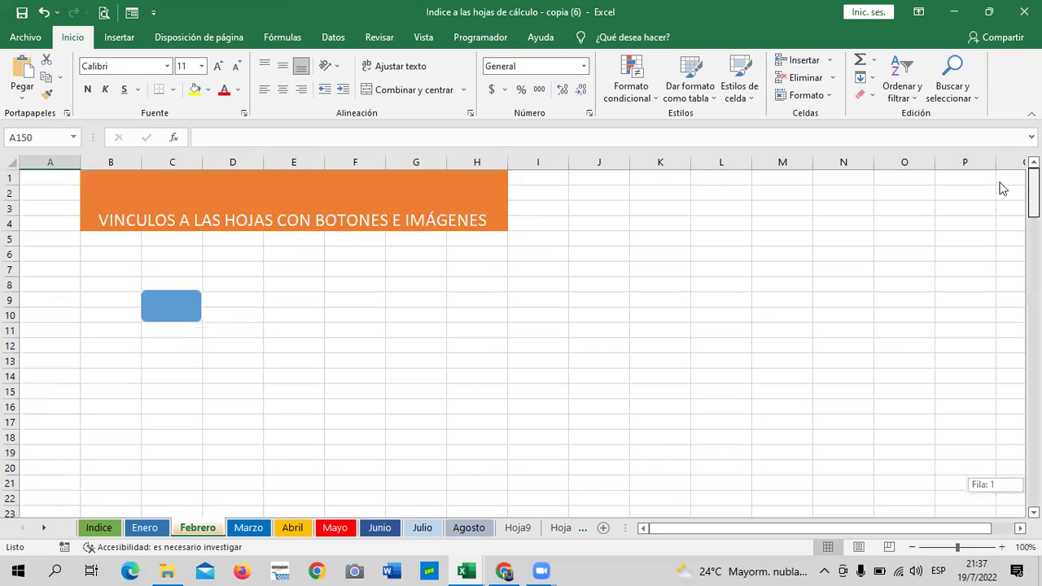
Select the rectangle without following its link and enlarge it across columns B to D.
{"action": "right_click", "coordinate": [198, 325]}
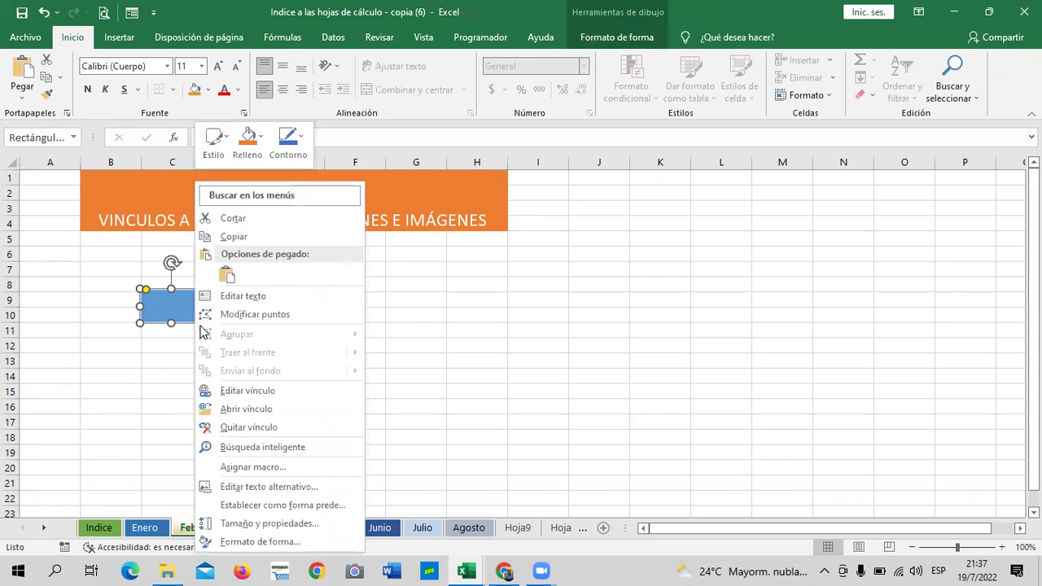
{"action": "key", "text": "Escape"}
{"action": "left_click_drag", "start_coordinate": [203, 324], "coordinate": [262, 334]}
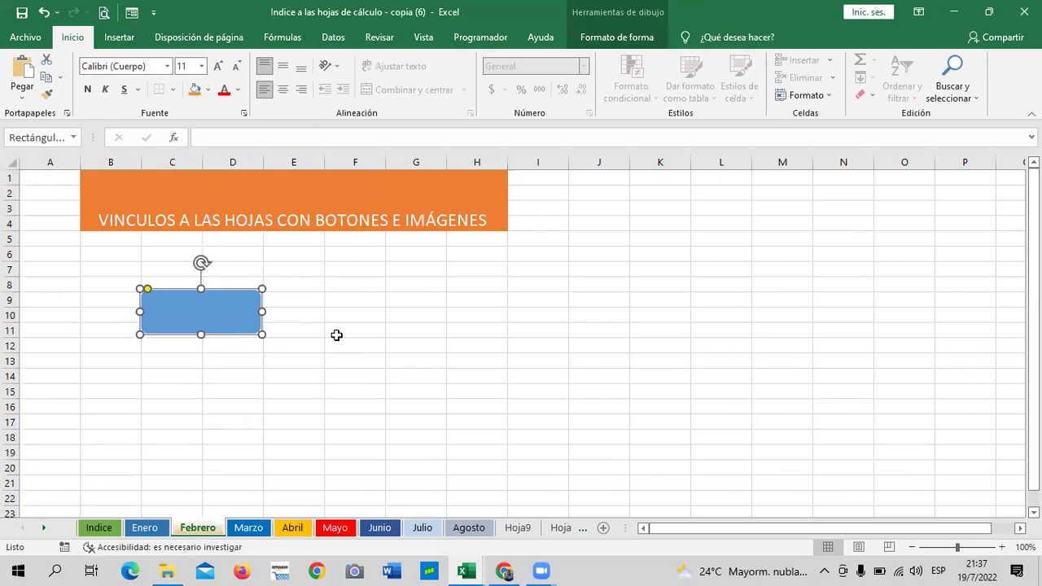
{"action": "mouse_move", "coordinate": [200, 310]}
{"action": "left_click_drag", "start_coordinate": [230, 306], "coordinate": [216, 320]}
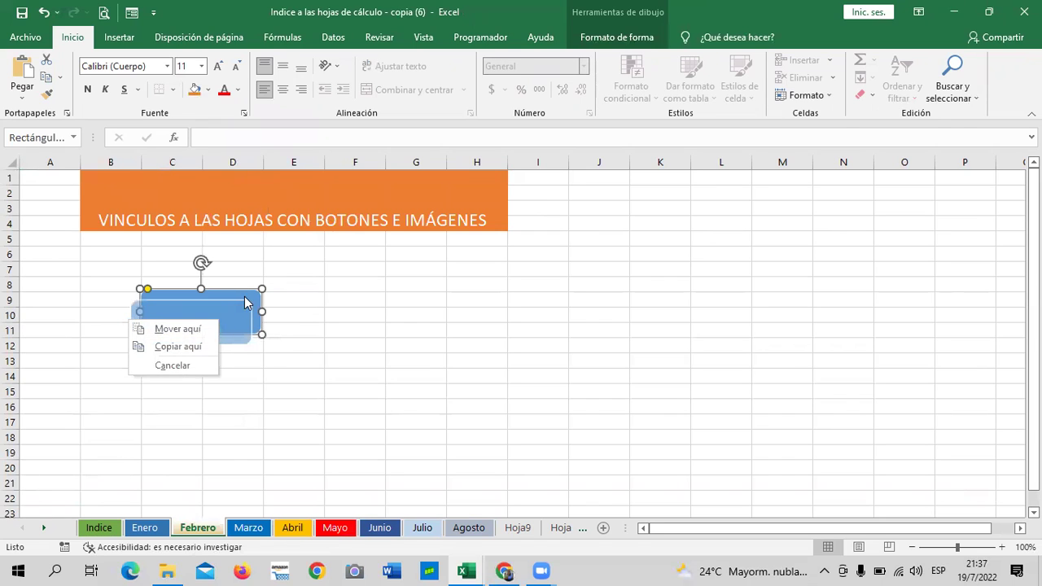
{"action": "key", "text": "Escape"}
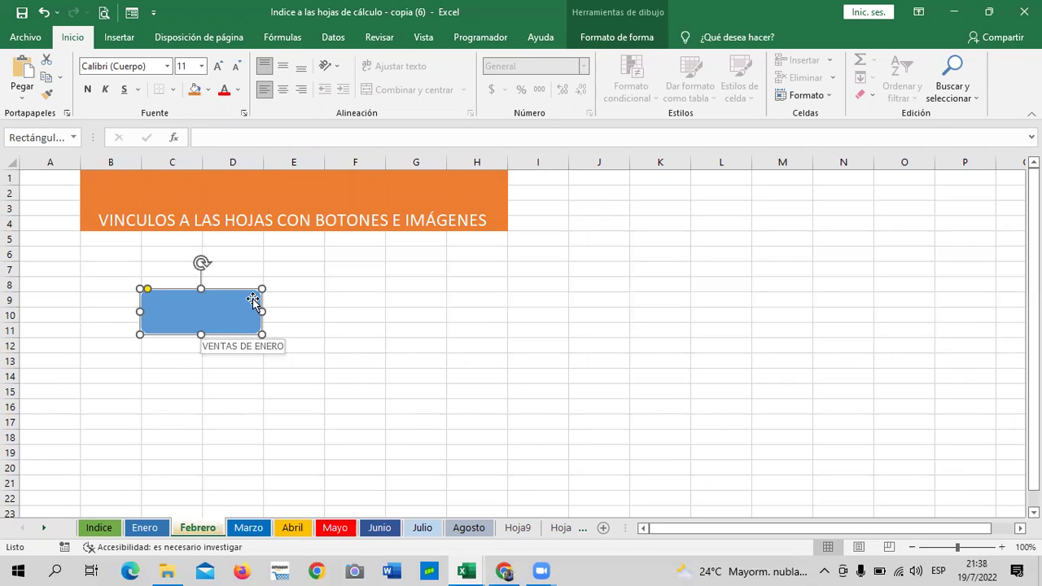
Label the rectangle IR A VENTAS ENERO and jump down toward A150.
{"action": "key", "text": "F2"}
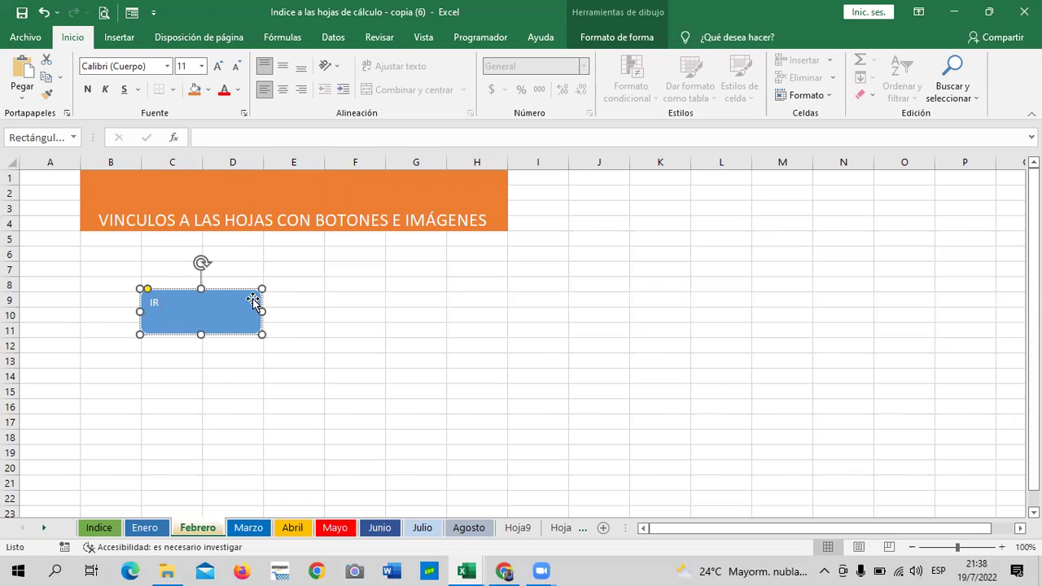
{"action": "type", "text": "IR A"}
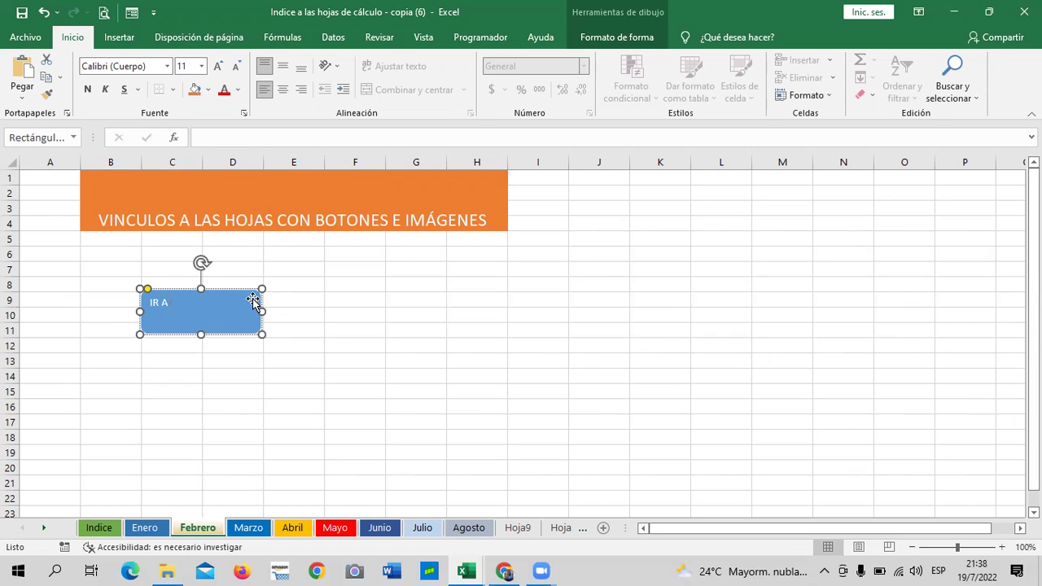
{"action": "type", "text": "VENTAS ENERO"}
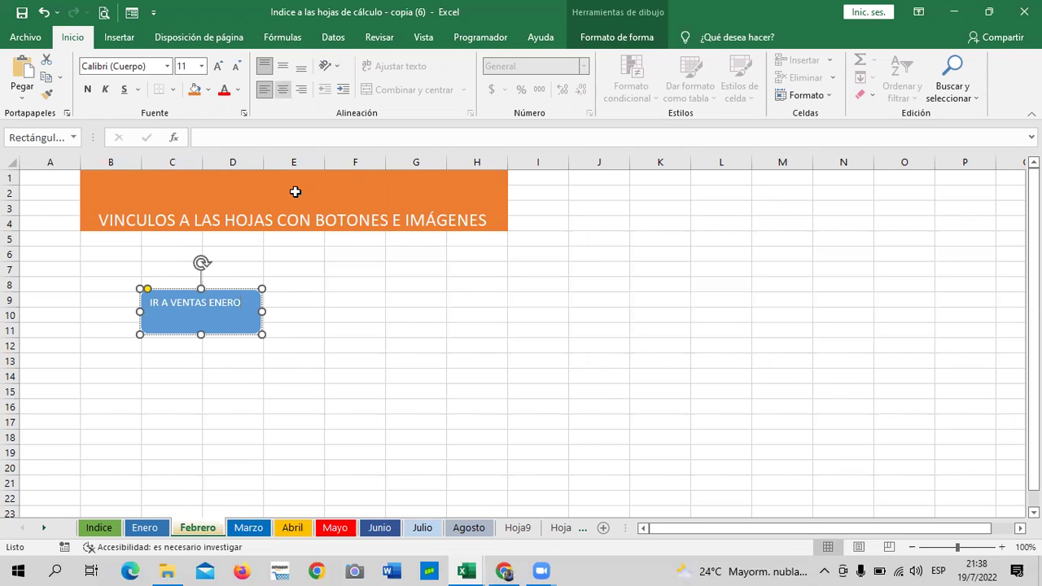
{"action": "key", "text": "Escape"}
{"action": "key", "text": "ctrl+End"}
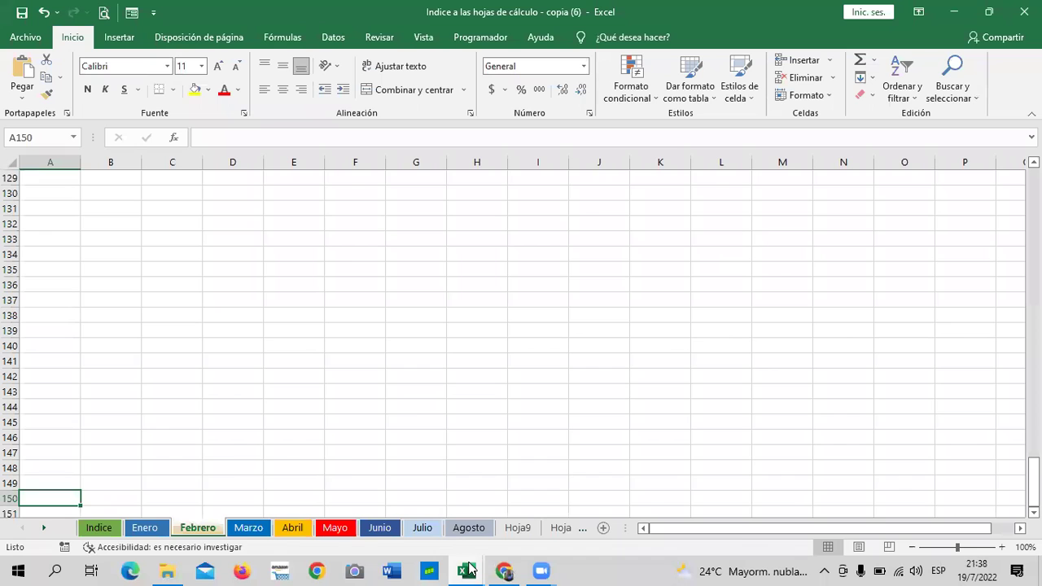
Copy the Enero sales table A1:B13 from workbook 1.
{"action": "mouse_move", "coordinate": [469, 568]}
{"action": "left_click", "coordinate": [831, 517]}
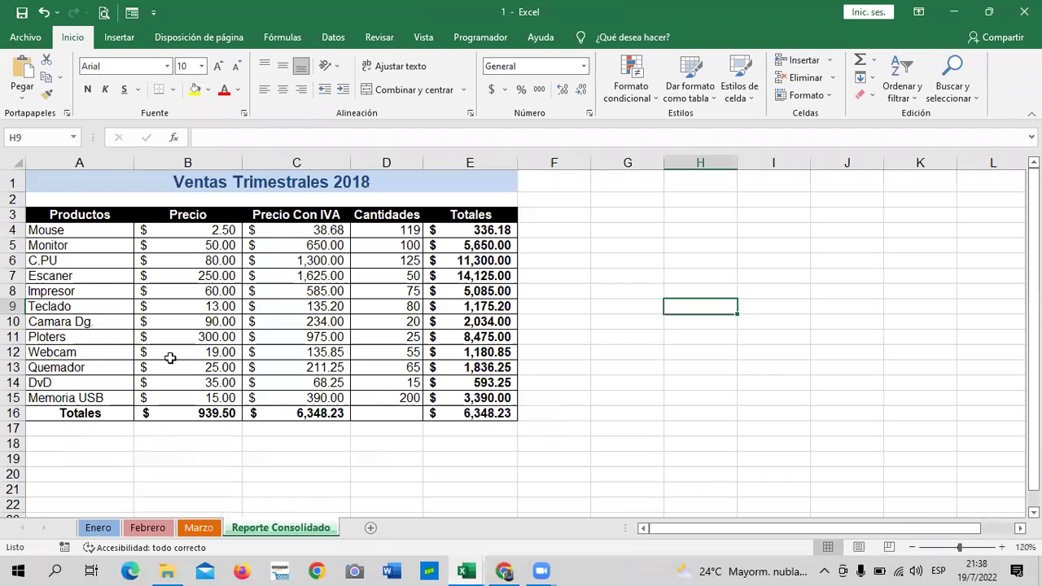
{"action": "left_click", "coordinate": [98, 528]}
{"action": "left_click", "coordinate": [93, 181]}
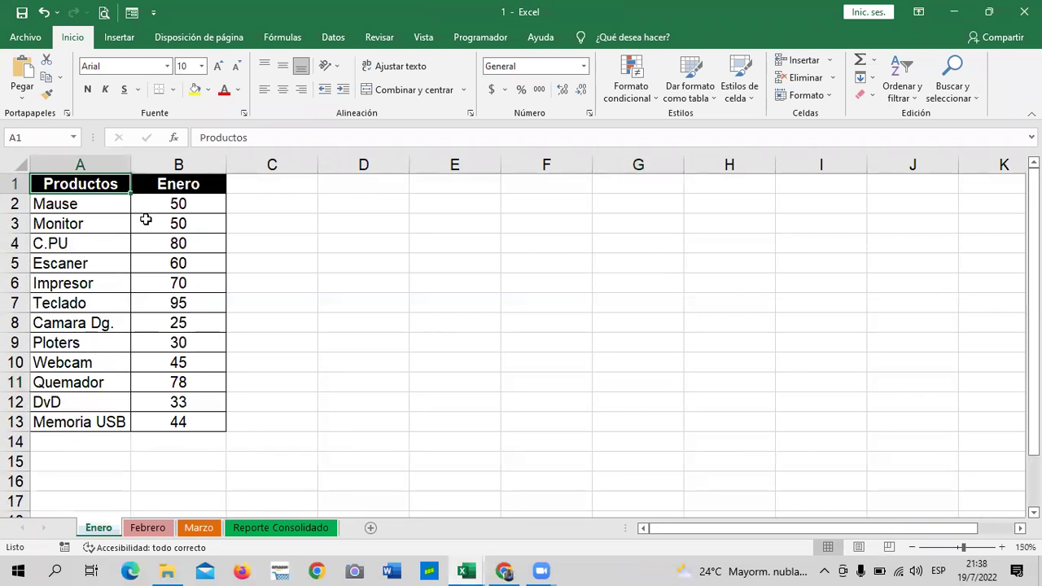
{"action": "left_click_drag", "start_coordinate": [145, 220], "coordinate": [200, 424]}
{"action": "right_click", "coordinate": [189, 221]}
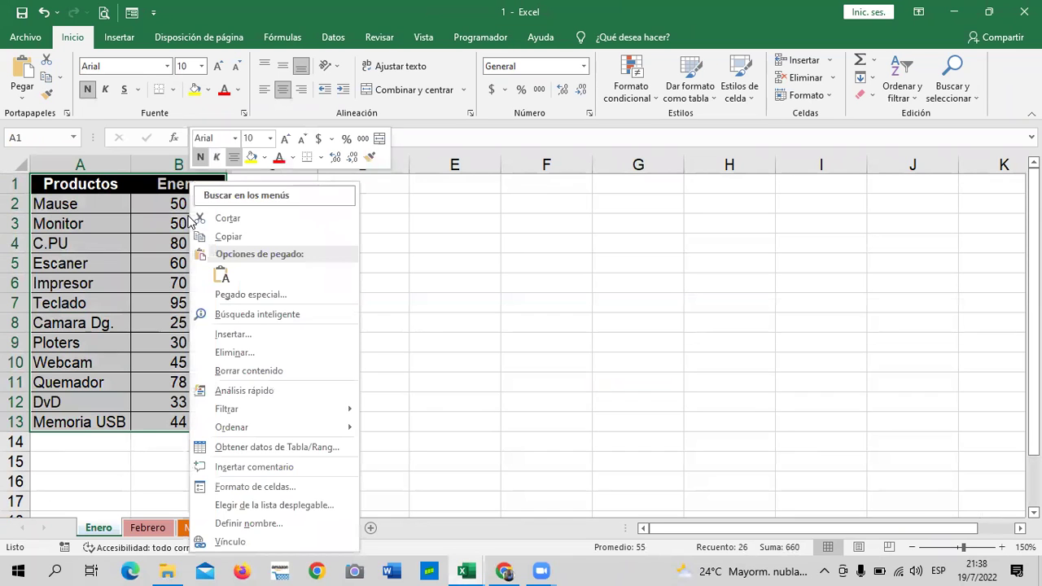
{"action": "left_click", "coordinate": [249, 236]}
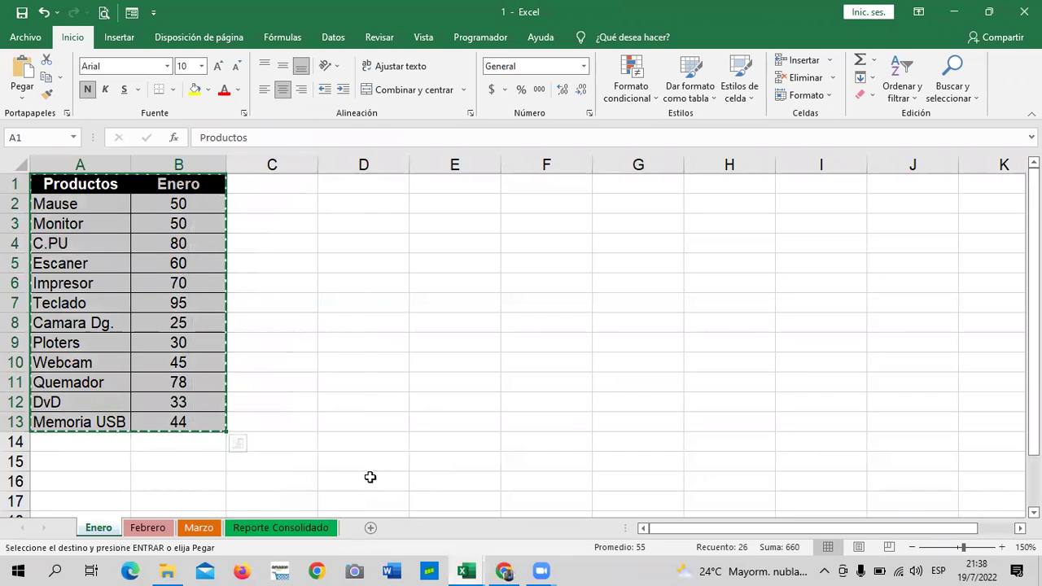
Return to the Indice a las hojas de cálculo workbook's Febrero sheet near row 150.
{"action": "mouse_move", "coordinate": [467, 569]}
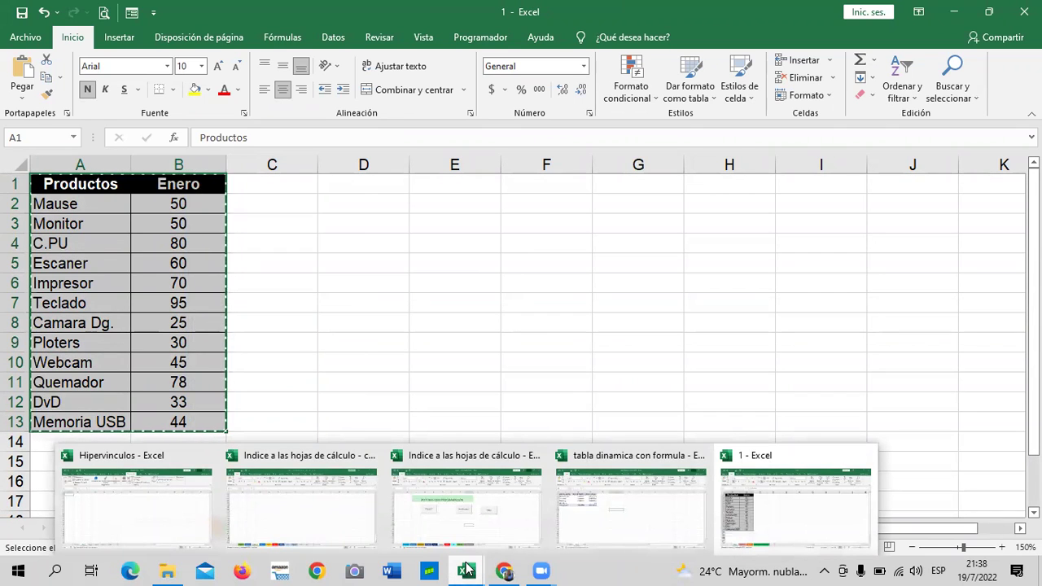
{"action": "left_click", "coordinate": [130, 505]}
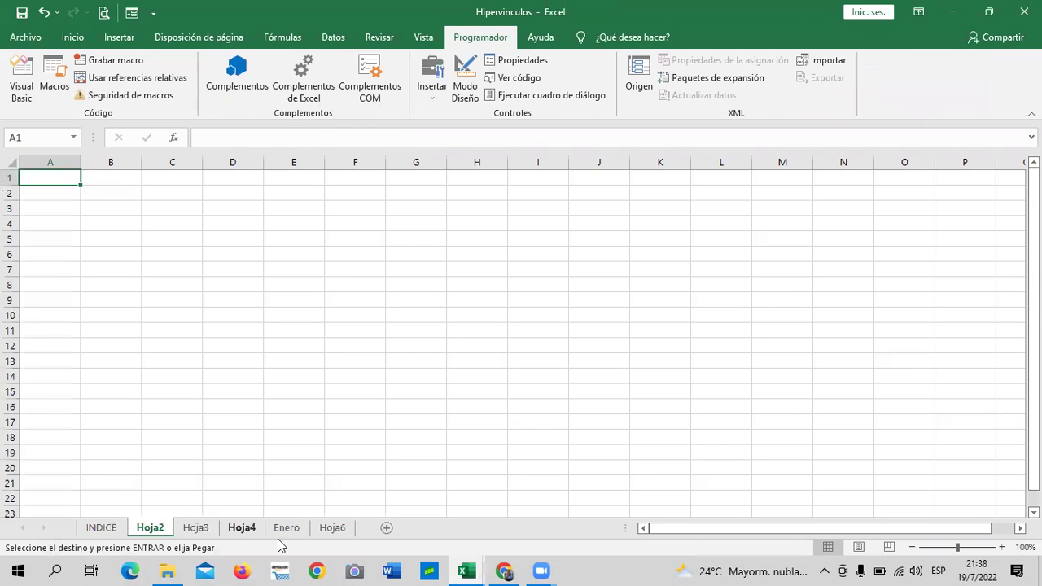
{"action": "left_click", "coordinate": [466, 571]}
{"action": "left_click", "coordinate": [334, 522]}
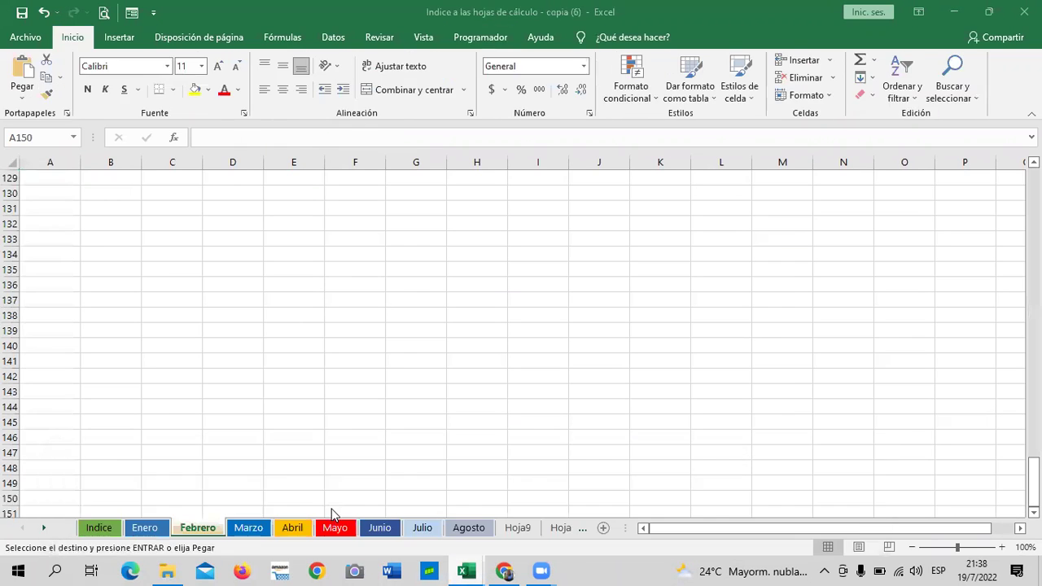
{"action": "scroll", "coordinate": [195, 428], "scroll_direction": "down", "scroll_amount": 3}
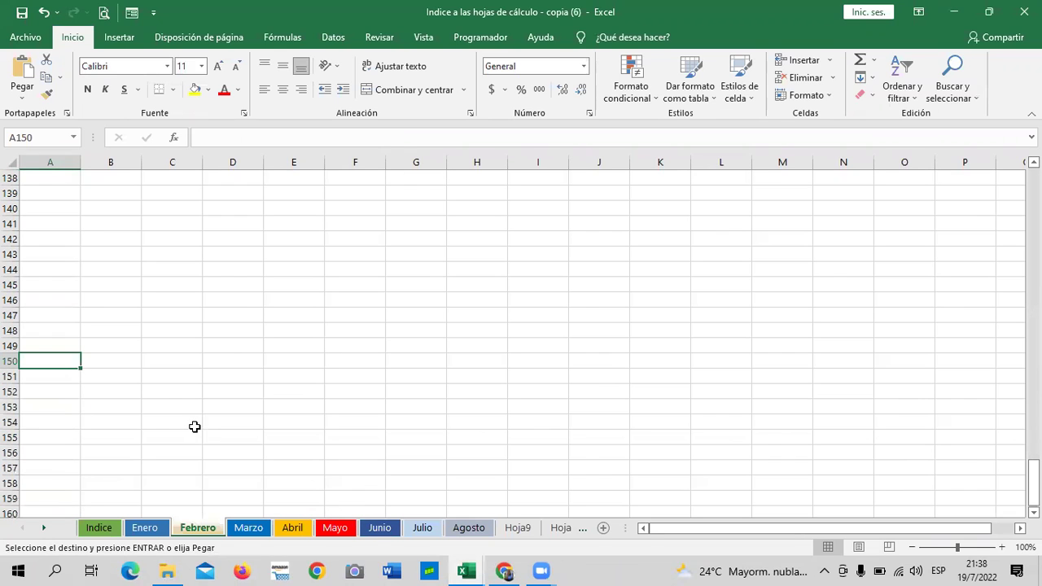
Try a values-only paste at B150 and dismiss the clipboard warning.
{"action": "left_click", "coordinate": [87, 362]}
{"action": "right_click", "coordinate": [87, 363]}
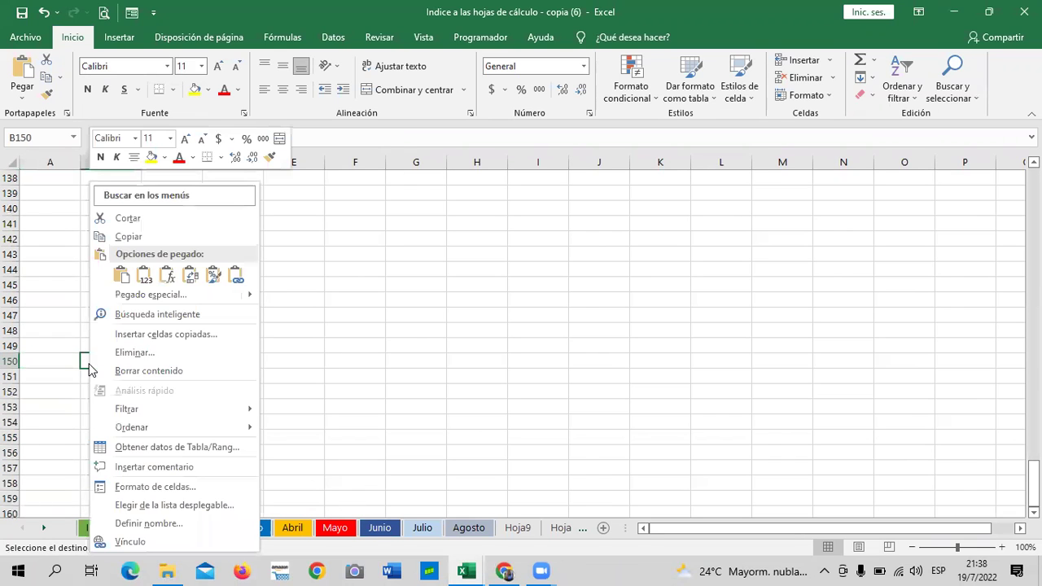
{"action": "left_click", "coordinate": [146, 276]}
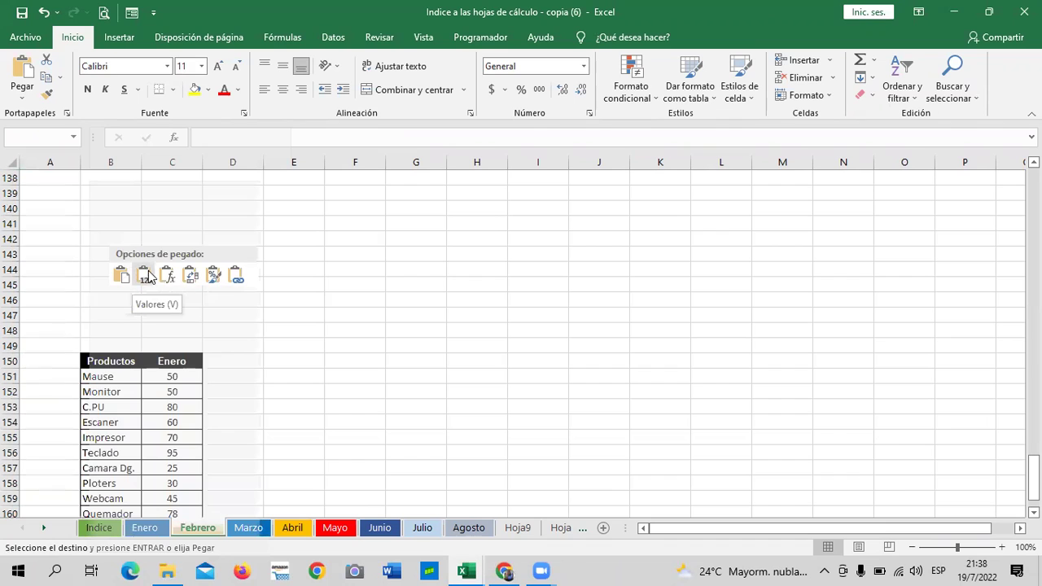
{"action": "left_click", "coordinate": [145, 277]}
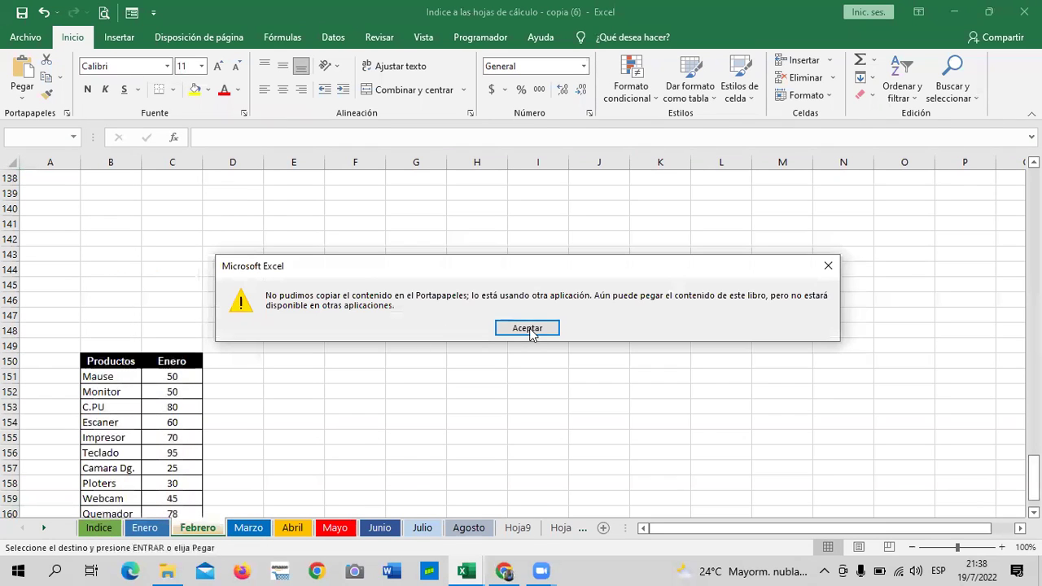
{"action": "left_click", "coordinate": [530, 328]}
{"action": "left_click", "coordinate": [421, 360]}
{"action": "scroll", "coordinate": [412, 360], "scroll_direction": "down", "scroll_amount": 10}
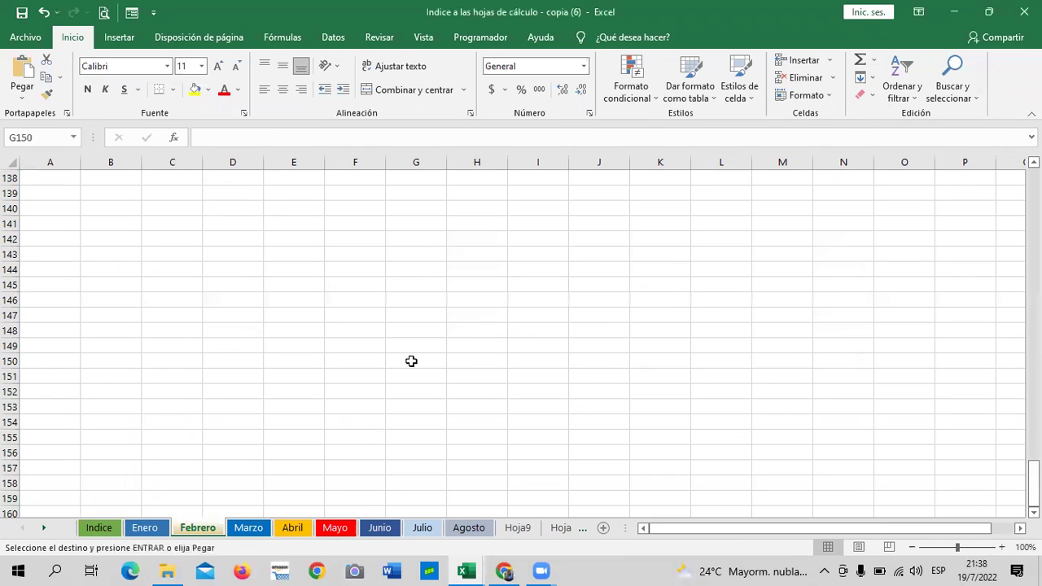
{"action": "scroll", "coordinate": [90, 394], "scroll_direction": "up", "scroll_amount": 6}
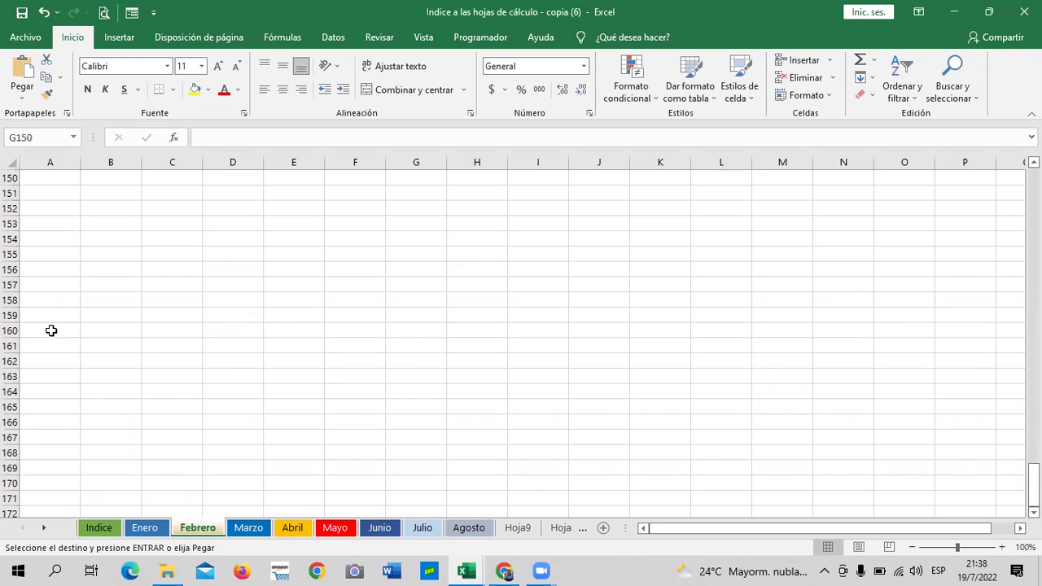
{"action": "scroll", "coordinate": [50, 358], "scroll_direction": "up", "scroll_amount": 3}
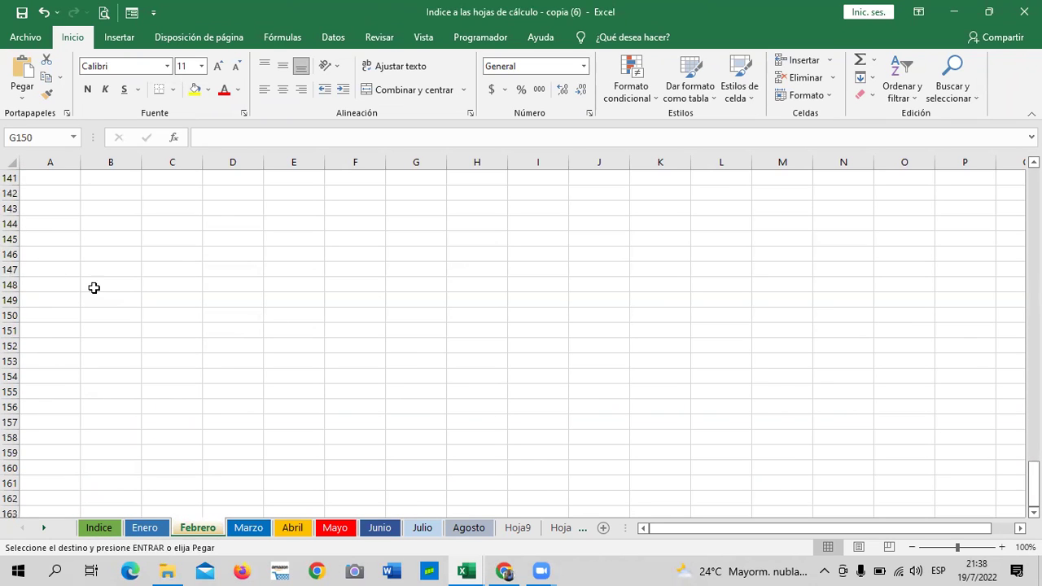
Paste the Enero table with its formatting at A150.
{"action": "left_click", "coordinate": [63, 315]}
{"action": "key", "text": "Right"}
{"action": "key", "text": "Right"}
{"action": "key", "text": "Right"}
{"action": "key", "text": "Down"}
{"action": "key", "text": "Down"}
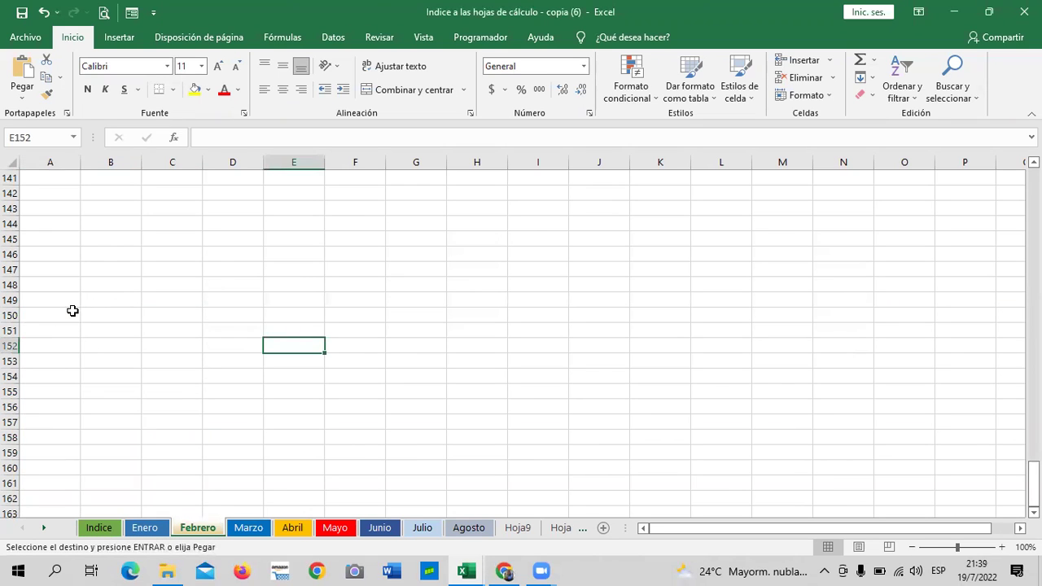
{"action": "left_click", "coordinate": [73, 311]}
{"action": "right_click", "coordinate": [72, 312]}
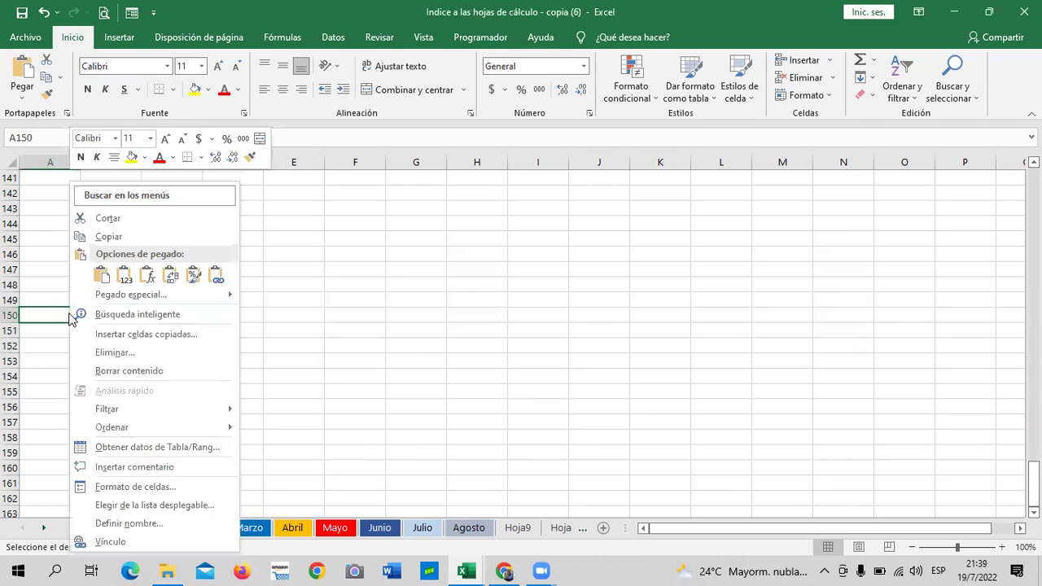
{"action": "left_click", "coordinate": [102, 279]}
{"action": "left_click", "coordinate": [299, 377]}
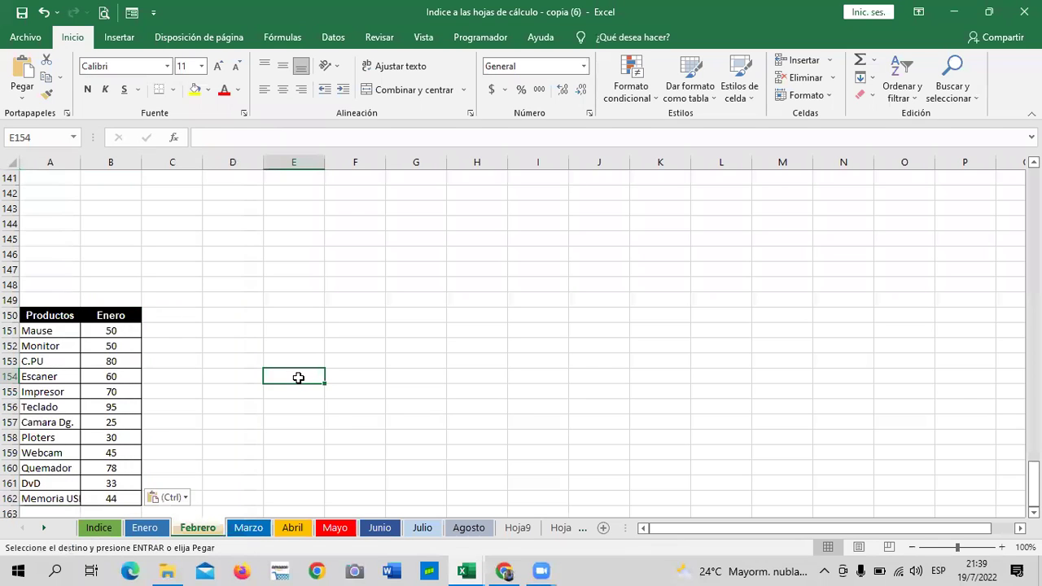
{"action": "scroll", "coordinate": [293, 373], "scroll_direction": "down", "scroll_amount": 1}
{"action": "scroll", "coordinate": [289, 371], "scroll_direction": "down", "scroll_amount": 3}
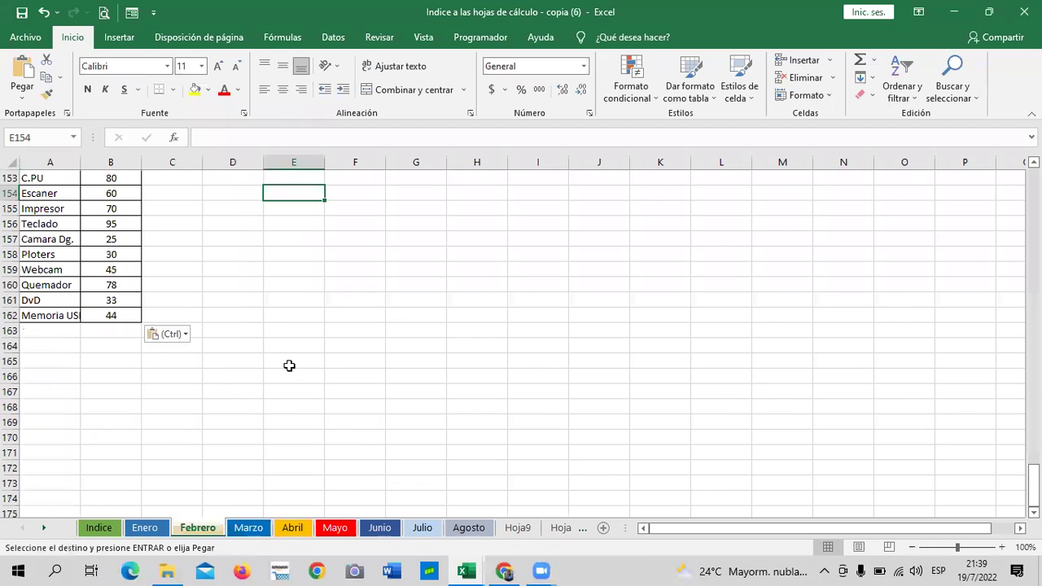
{"action": "scroll", "coordinate": [287, 365], "scroll_direction": "up", "scroll_amount": 3}
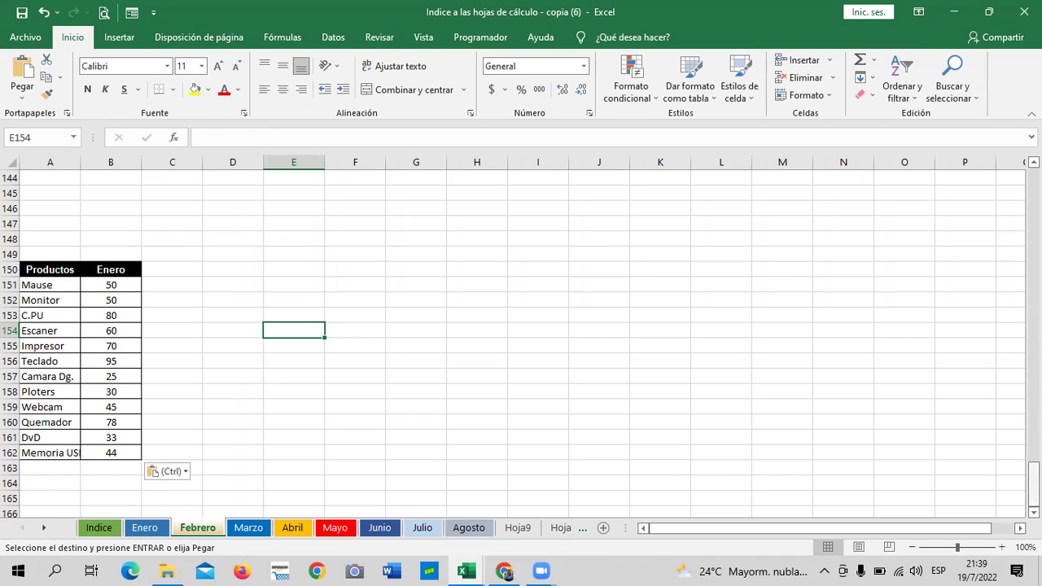
{"action": "scroll", "coordinate": [317, 213], "scroll_direction": "up", "scroll_amount": 20}
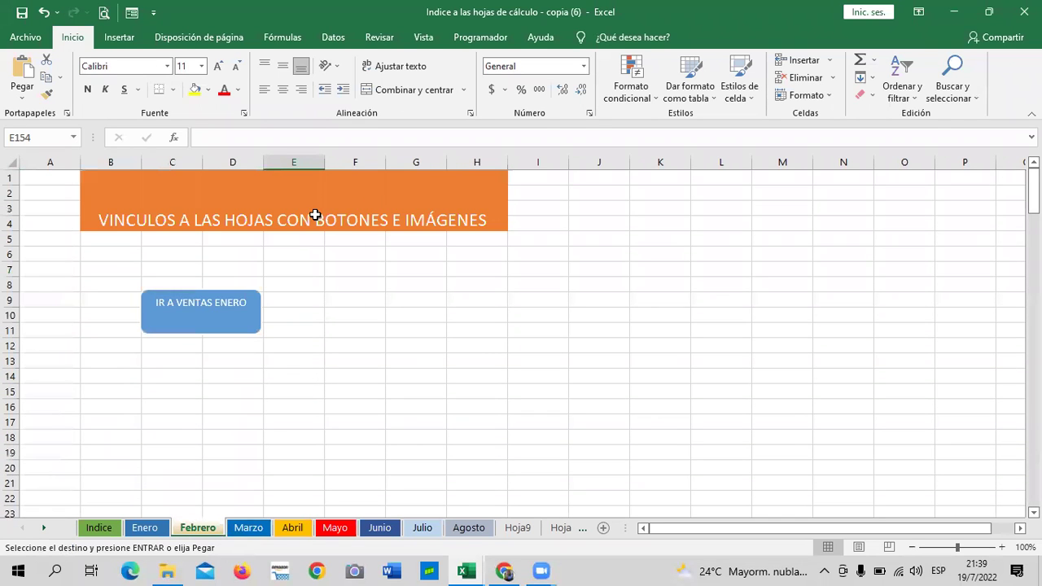
Test the IR A VENTAS ENERO button's jump to the pasted table.
{"action": "left_click", "coordinate": [232, 317]}
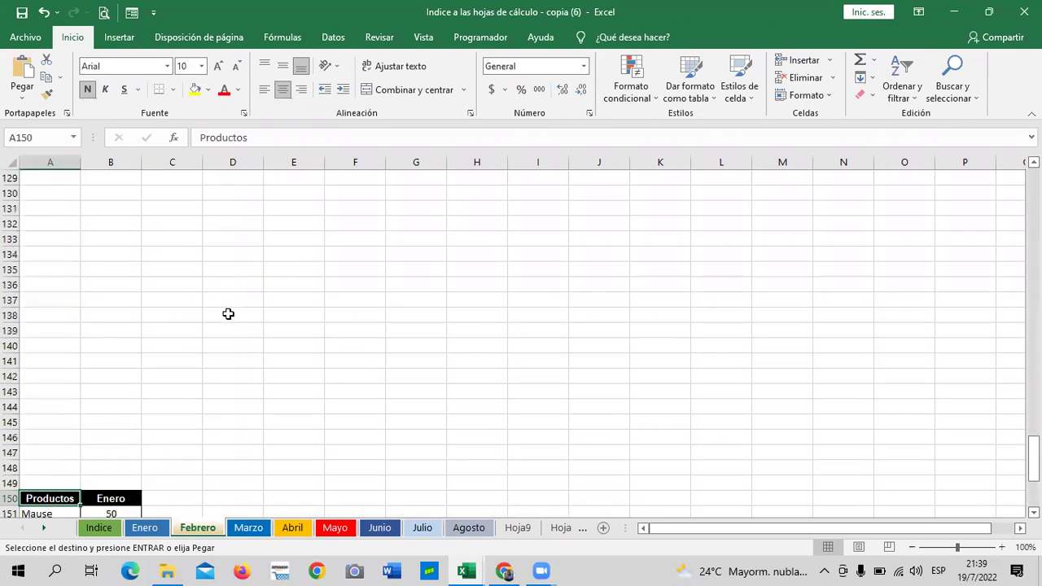
{"action": "scroll", "coordinate": [228, 315], "scroll_direction": "down", "scroll_amount": 1}
{"action": "scroll", "coordinate": [228, 316], "scroll_direction": "down", "scroll_amount": 4}
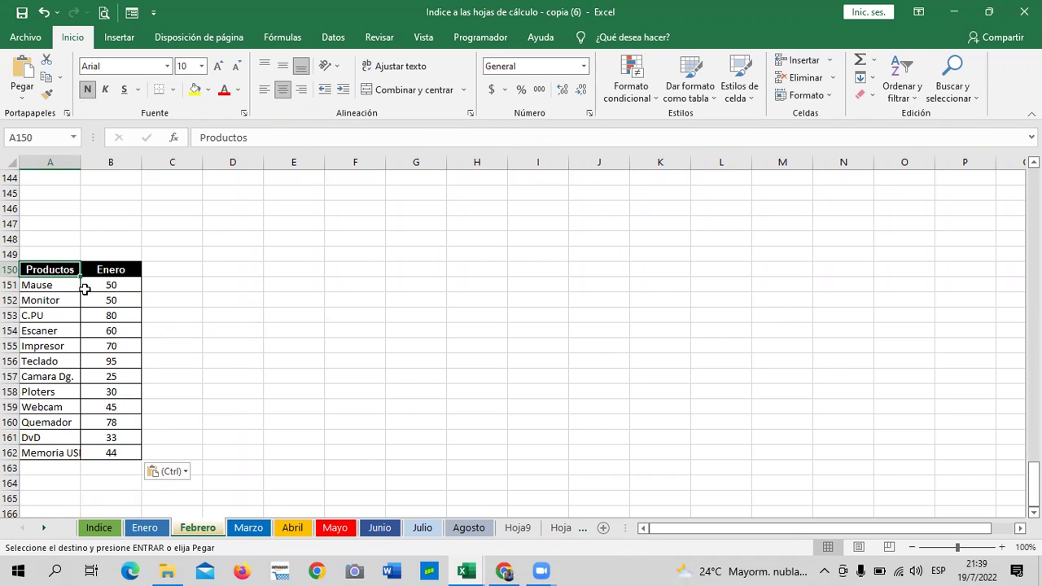
Widen column A to fit the product names and review the table.
{"action": "left_click_drag", "start_coordinate": [82, 166], "coordinate": [100, 166]}
{"action": "left_click", "coordinate": [314, 330]}
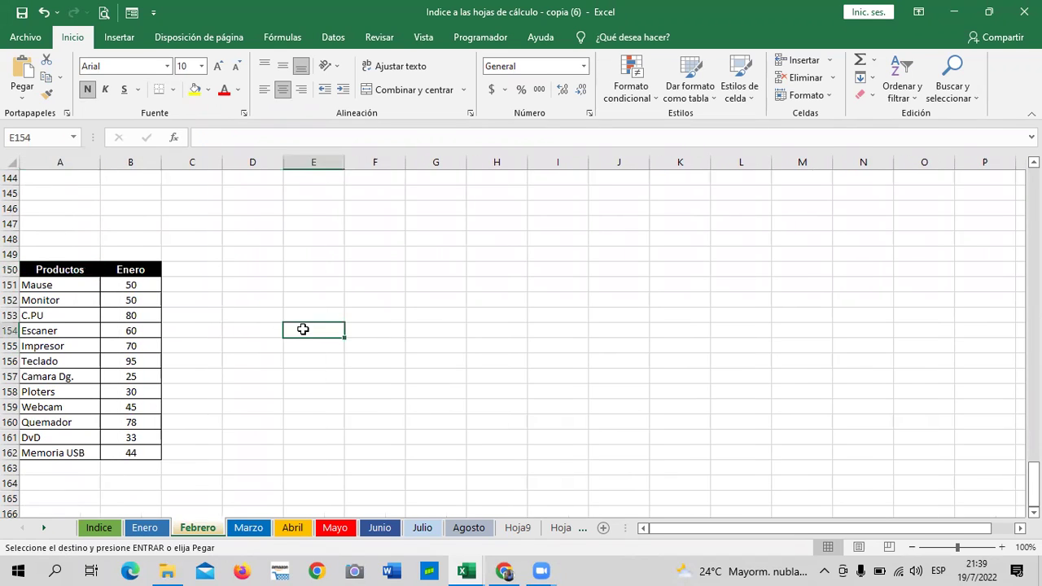
{"action": "left_click", "coordinate": [126, 263]}
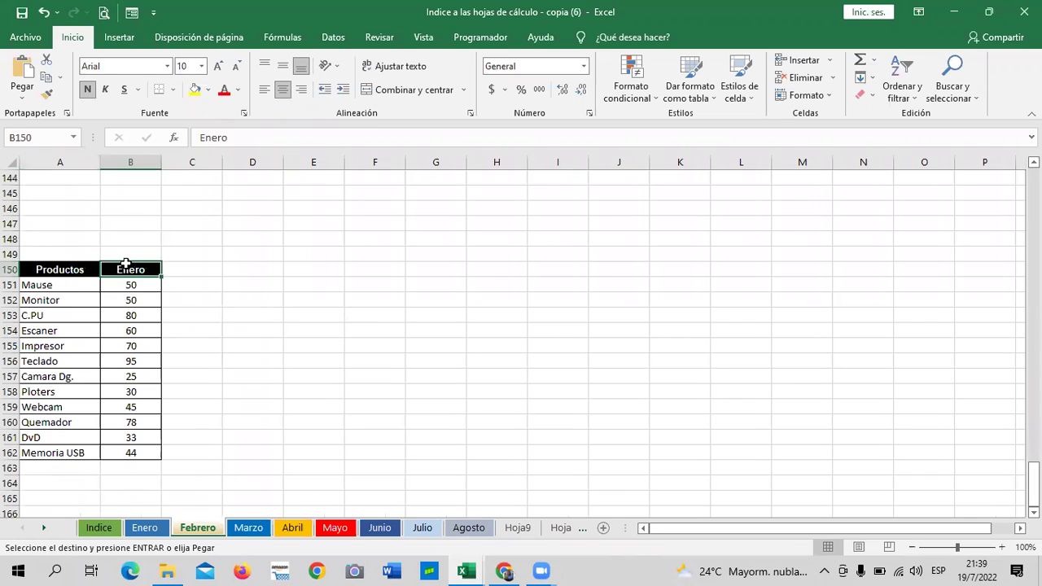
{"action": "left_click", "coordinate": [289, 331]}
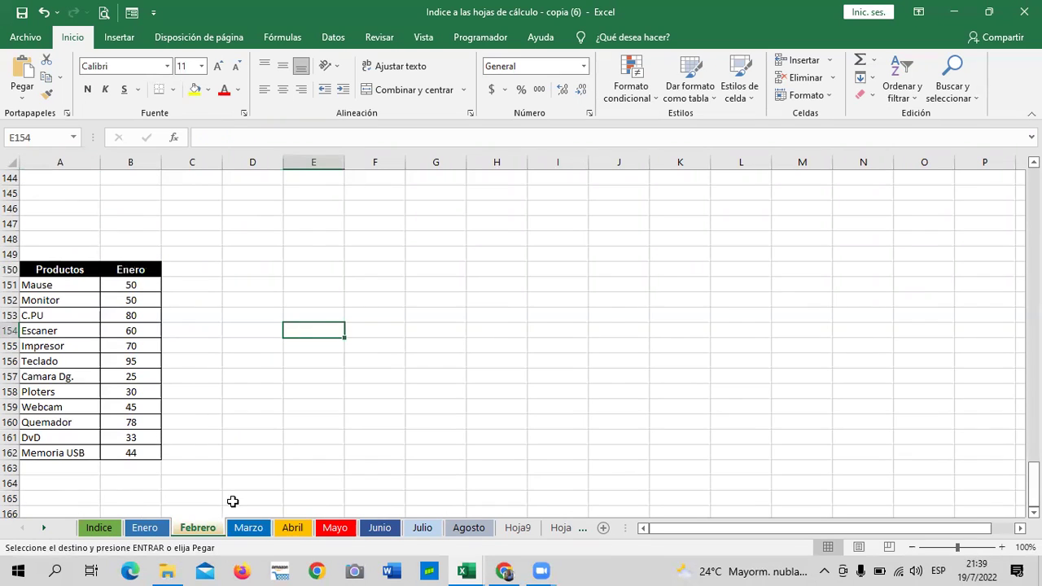
{"action": "scroll", "coordinate": [265, 458], "scroll_direction": "down", "scroll_amount": 10}
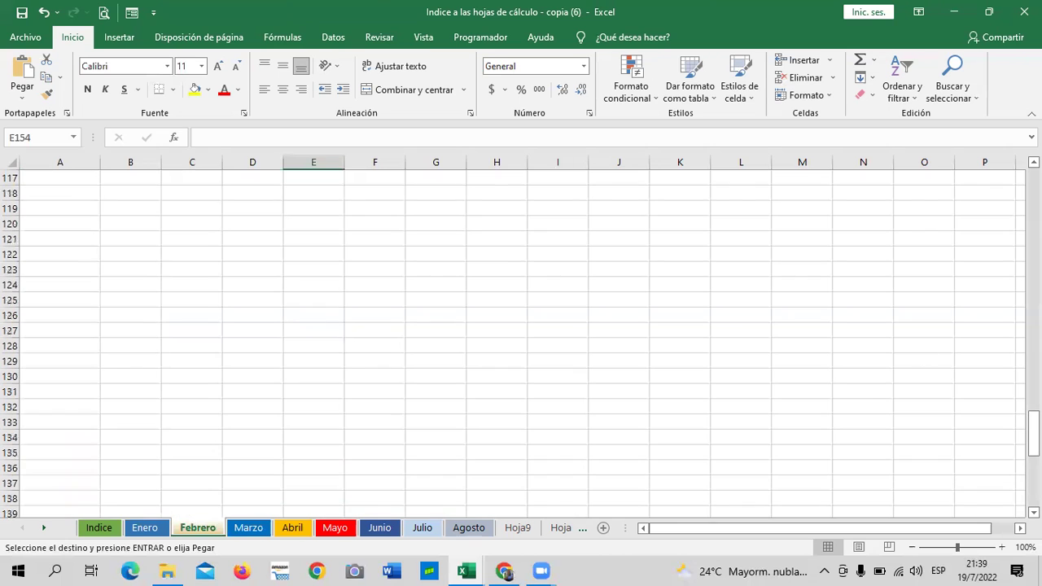
{"action": "left_click_drag", "start_coordinate": [1034, 435], "coordinate": [1035, 184]}
{"action": "scroll", "coordinate": [522, 342], "scroll_direction": "down", "scroll_amount": 8}
{"action": "scroll", "coordinate": [521, 342], "scroll_direction": "down", "scroll_amount": 20}
{"action": "scroll", "coordinate": [521, 342], "scroll_direction": "down", "scroll_amount": 13}
{"action": "scroll", "coordinate": [521, 342], "scroll_direction": "down", "scroll_amount": 6}
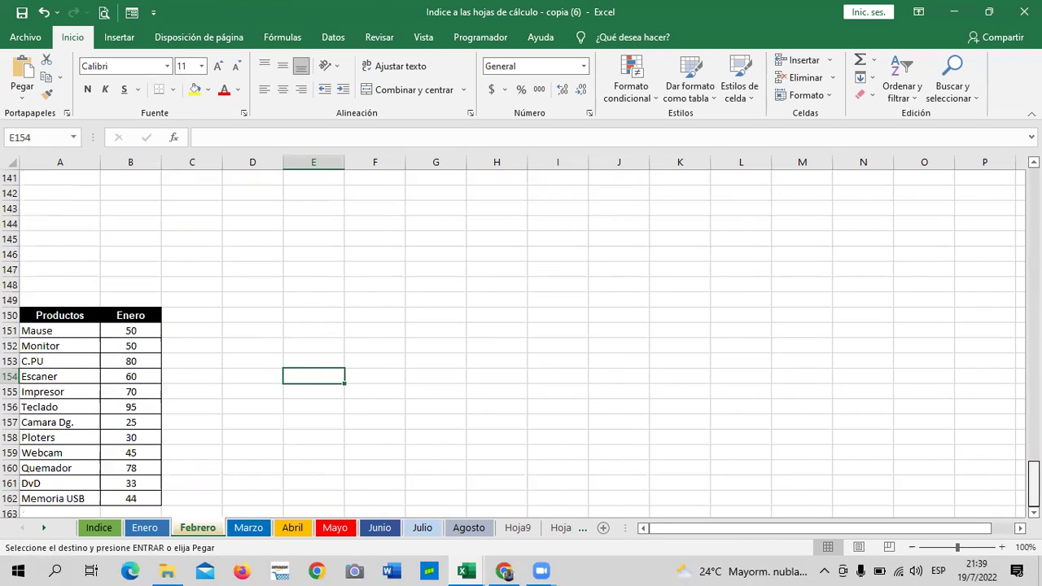
{"action": "left_click_drag", "start_coordinate": [1034, 485], "coordinate": [994, 161]}
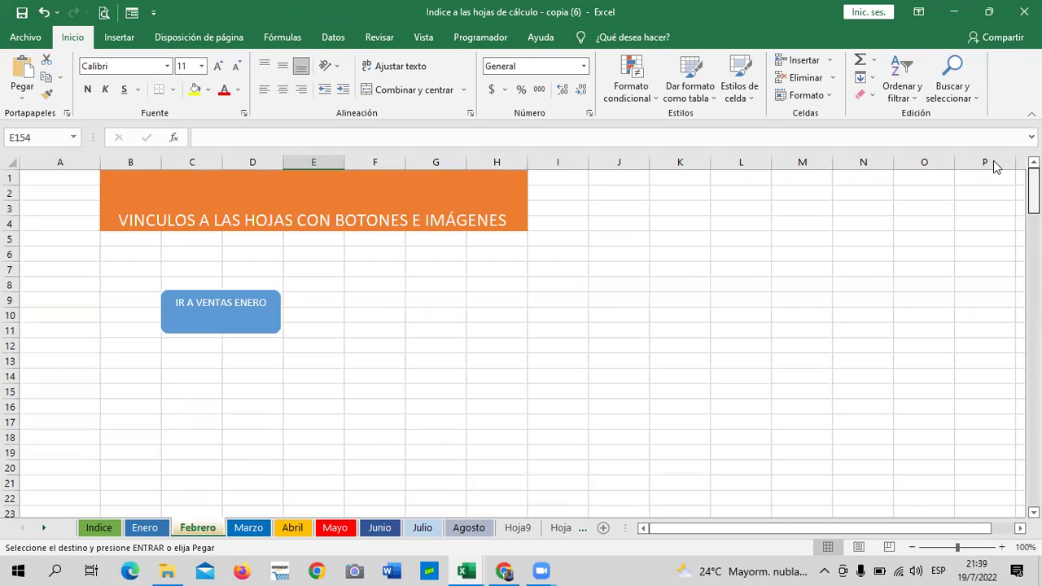
Copy the IR A VENTAS ENERO button, paste it as a picture at D150, then remove it.
{"action": "right_click", "coordinate": [276, 326]}
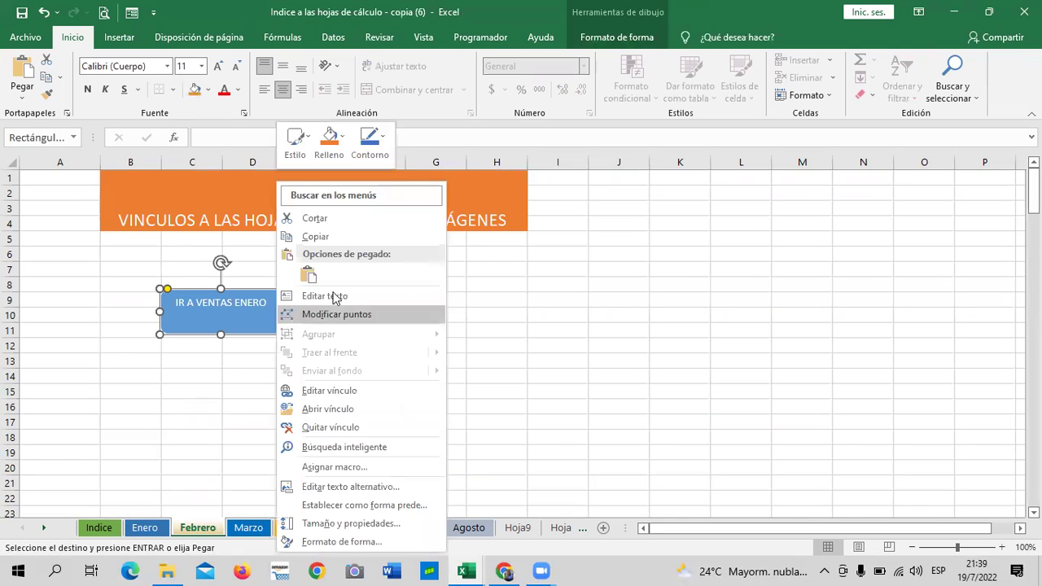
{"action": "left_click", "coordinate": [362, 237]}
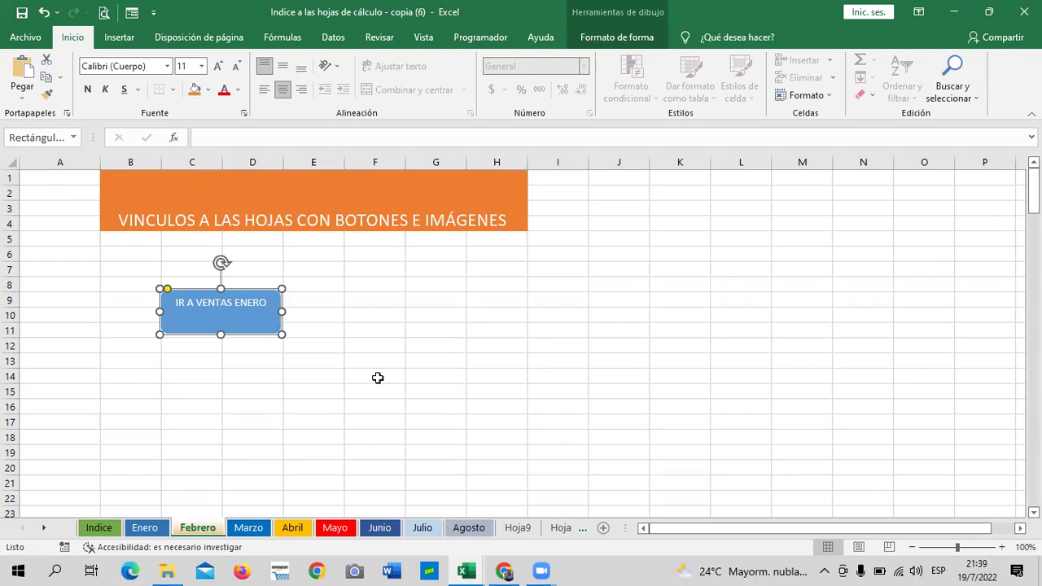
{"action": "scroll", "coordinate": [378, 377], "scroll_direction": "down", "scroll_amount": 6}
{"action": "scroll", "coordinate": [258, 411], "scroll_direction": "down", "scroll_amount": 20}
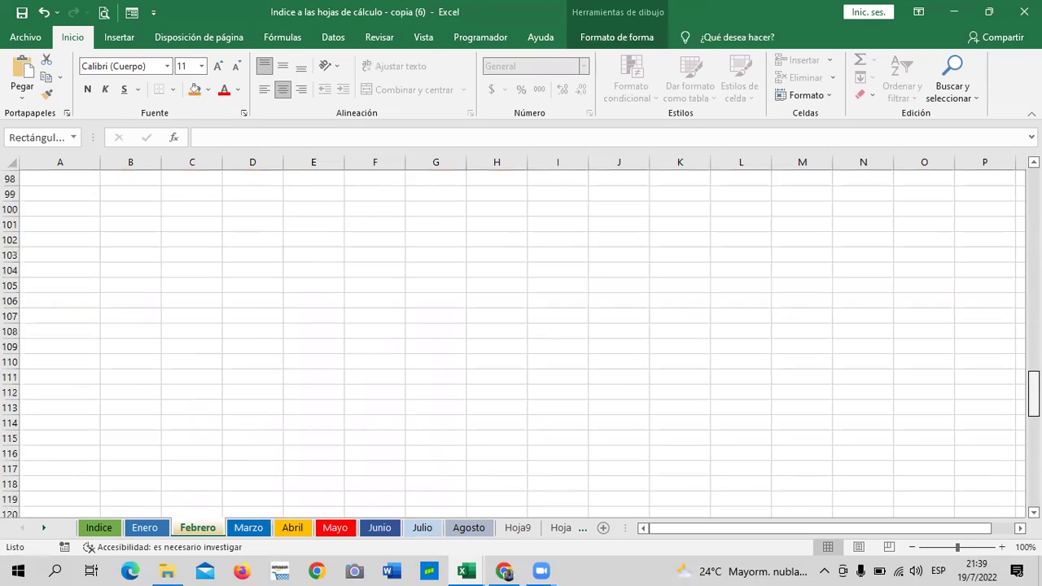
{"action": "scroll", "coordinate": [257, 410], "scroll_direction": "down", "scroll_amount": 15}
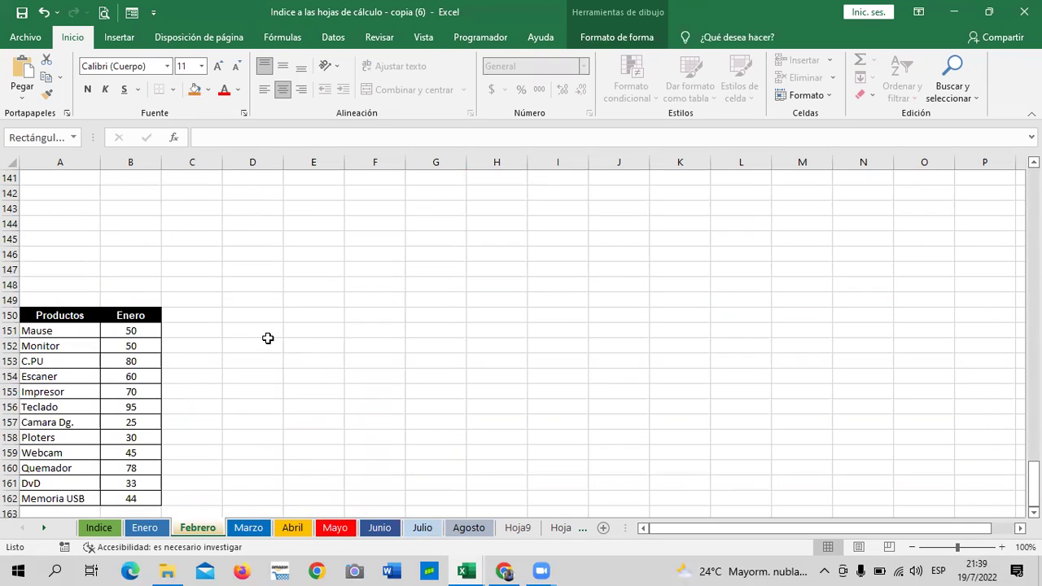
{"action": "left_click", "coordinate": [256, 315]}
{"action": "right_click", "coordinate": [258, 313]}
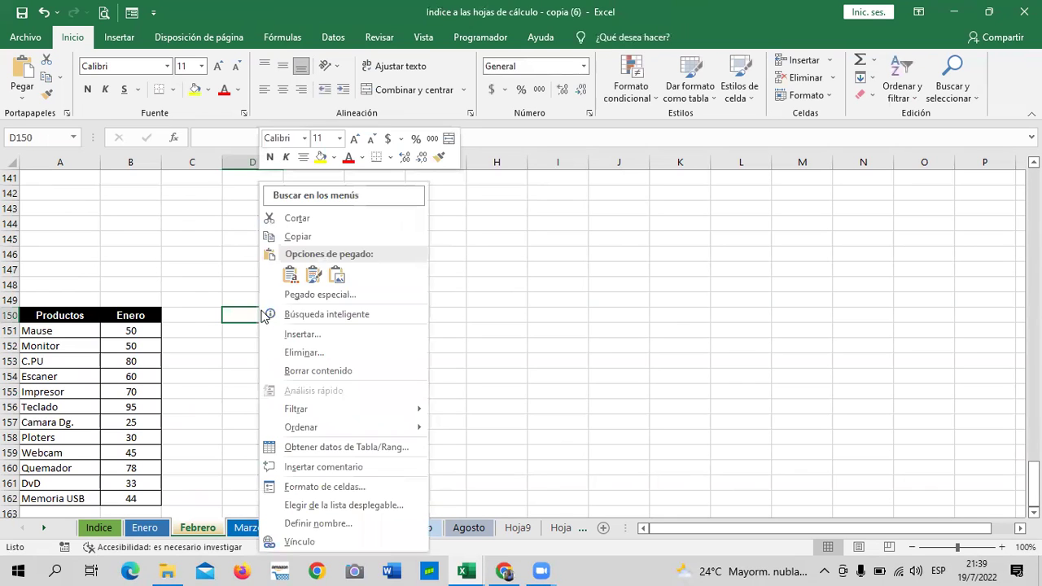
{"action": "left_click", "coordinate": [337, 277]}
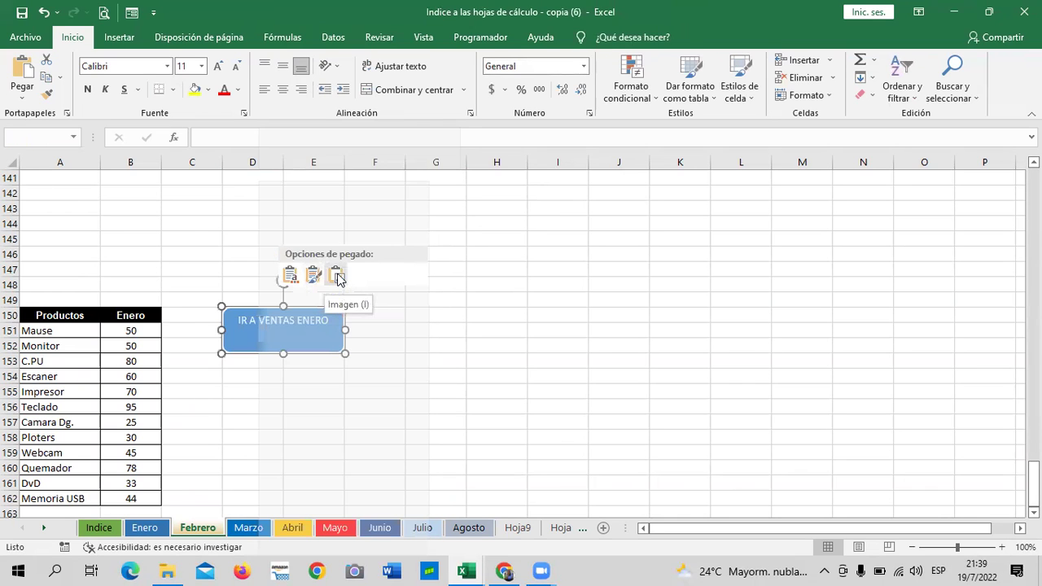
{"action": "double_click", "coordinate": [321, 322]}
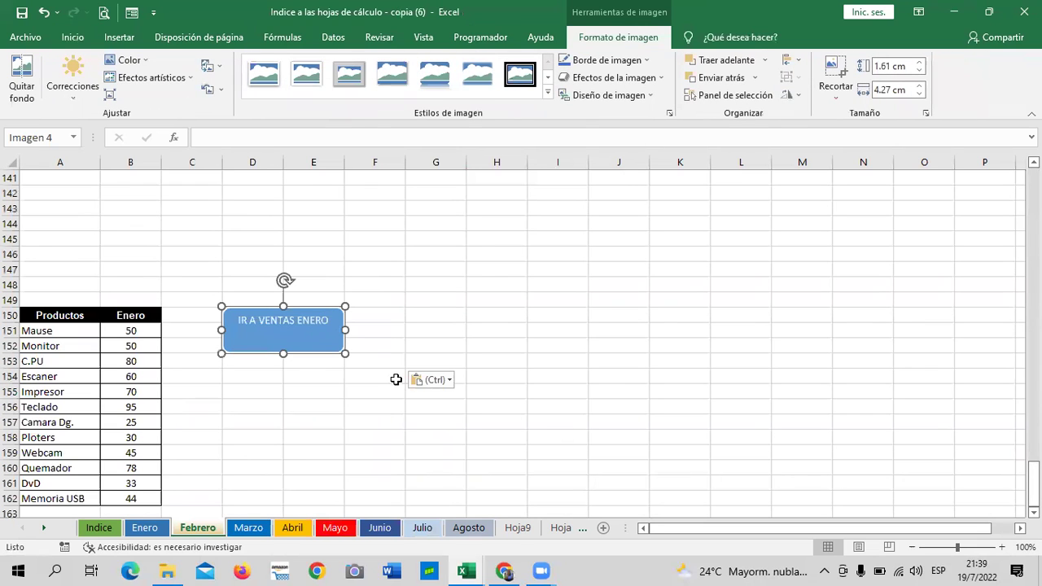
{"action": "left_click", "coordinate": [43, 12]}
Paste a copy of the button at D150 and relabel it IR AL INICIO.
{"action": "right_click", "coordinate": [255, 313]}
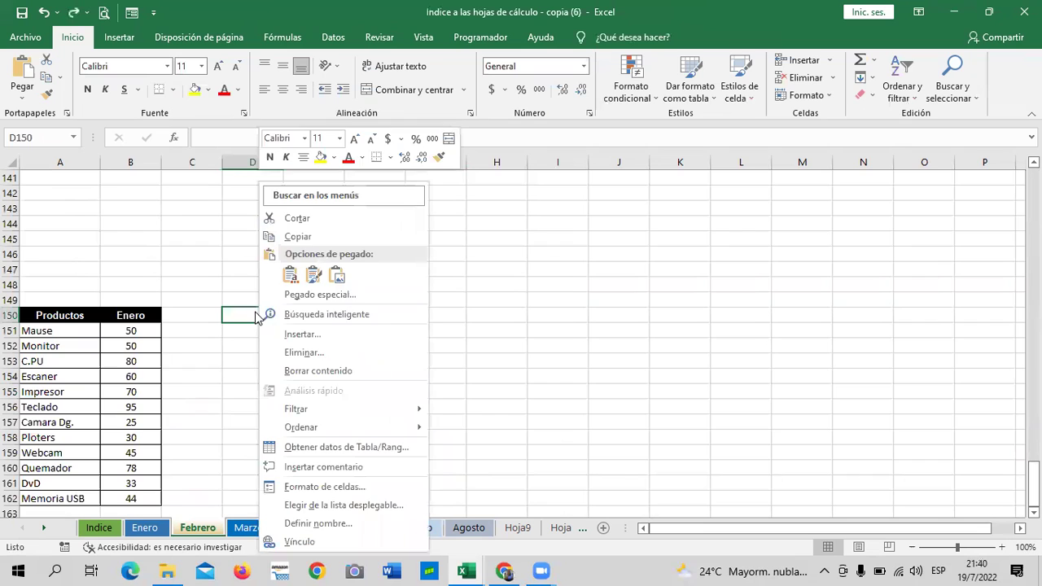
{"action": "left_click", "coordinate": [291, 279]}
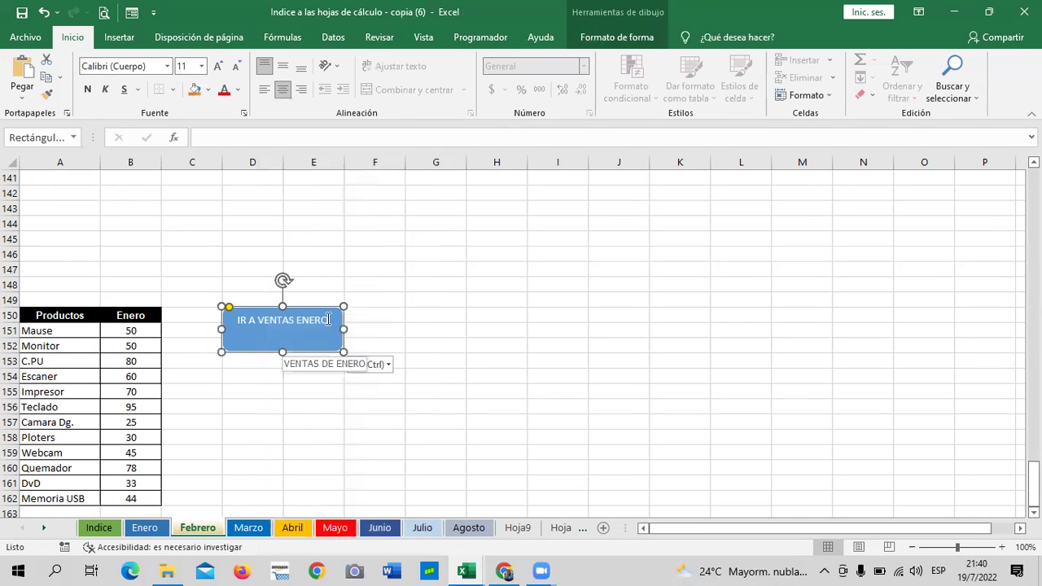
{"action": "key", "text": "BackSpace"}
{"action": "key", "text": "BackSpace"}
{"action": "key", "text": "BackSpace"}
{"action": "key", "text": "BackSpace"}
{"action": "key", "text": "BackSpace"}
{"action": "key", "text": "BackSpace"}
{"action": "key", "text": "BackSpace"}
{"action": "key", "text": "BackSpace"}
{"action": "key", "text": "BackSpace"}
{"action": "key", "text": "BackSpace"}
{"action": "key", "text": "BackSpace"}
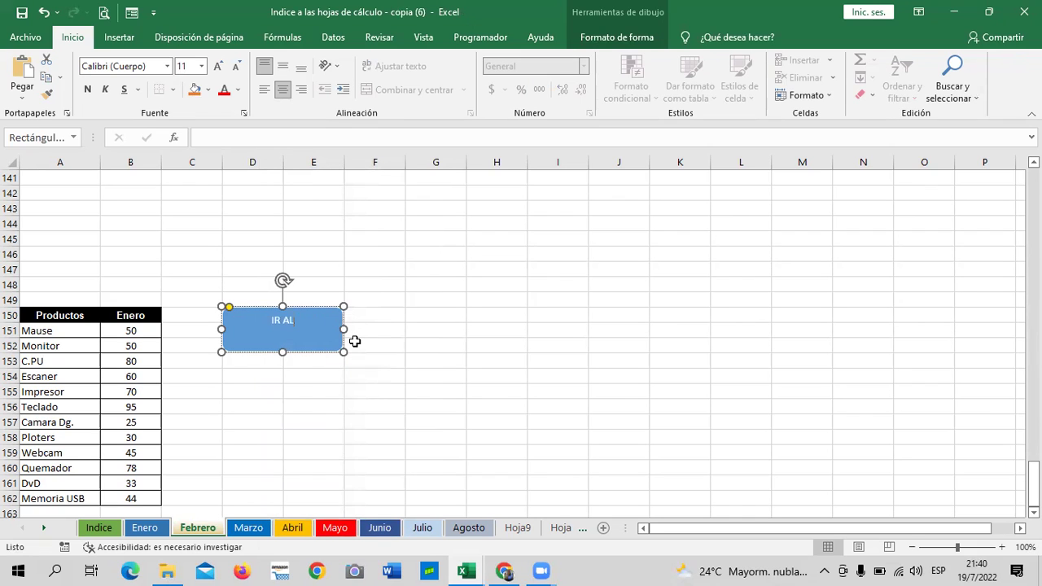
{"action": "type", "text": " INICIO"}
{"action": "left_click", "coordinate": [463, 319]}
{"action": "key", "text": "Home"}
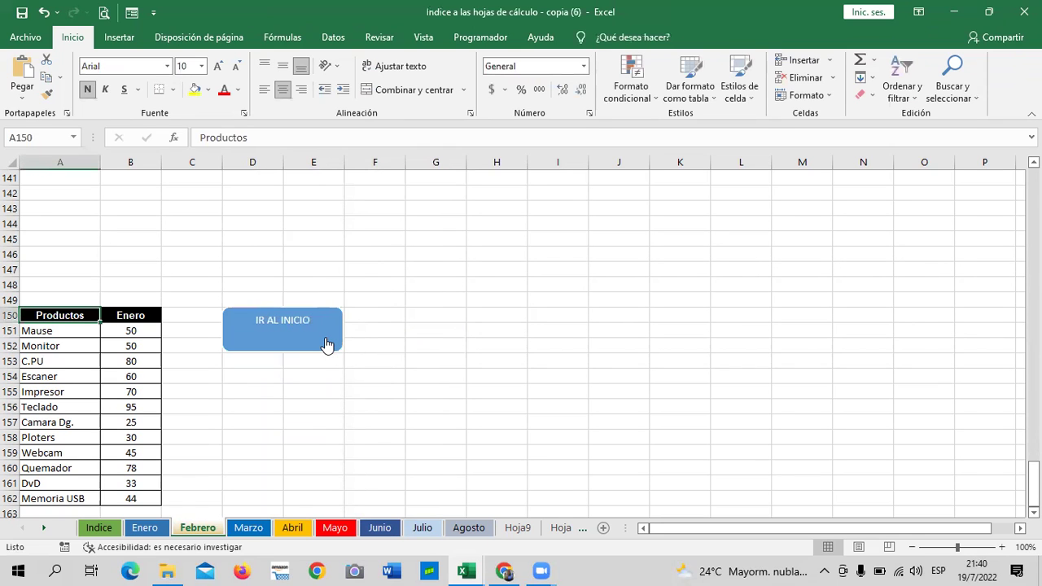
Bring up the shortcut menu of the IR AL INICIO button.
{"action": "mouse_move", "coordinate": [326, 345]}
{"action": "right_click", "coordinate": [295, 335]}
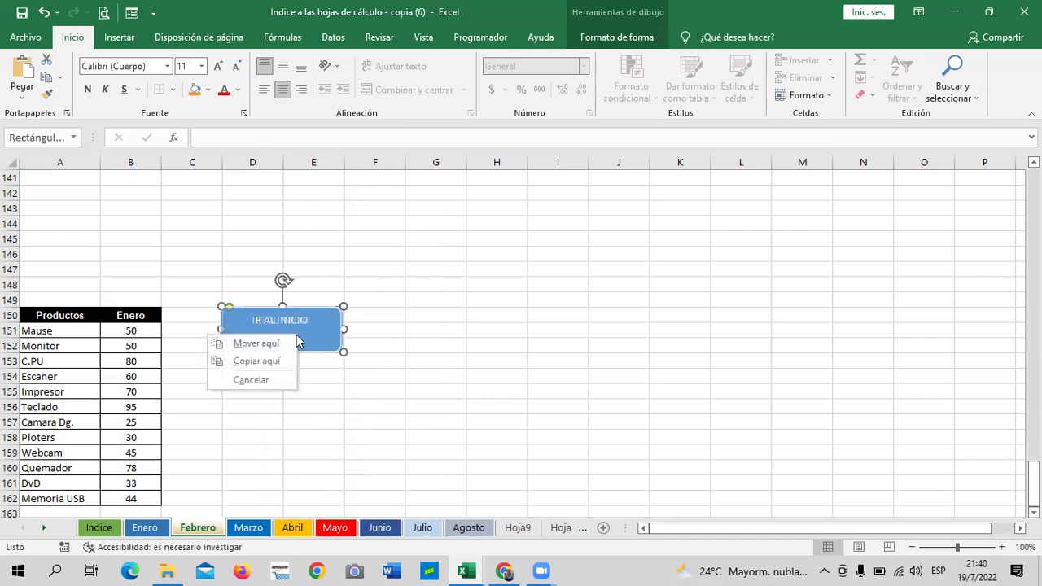
{"action": "right_click", "coordinate": [321, 332]}
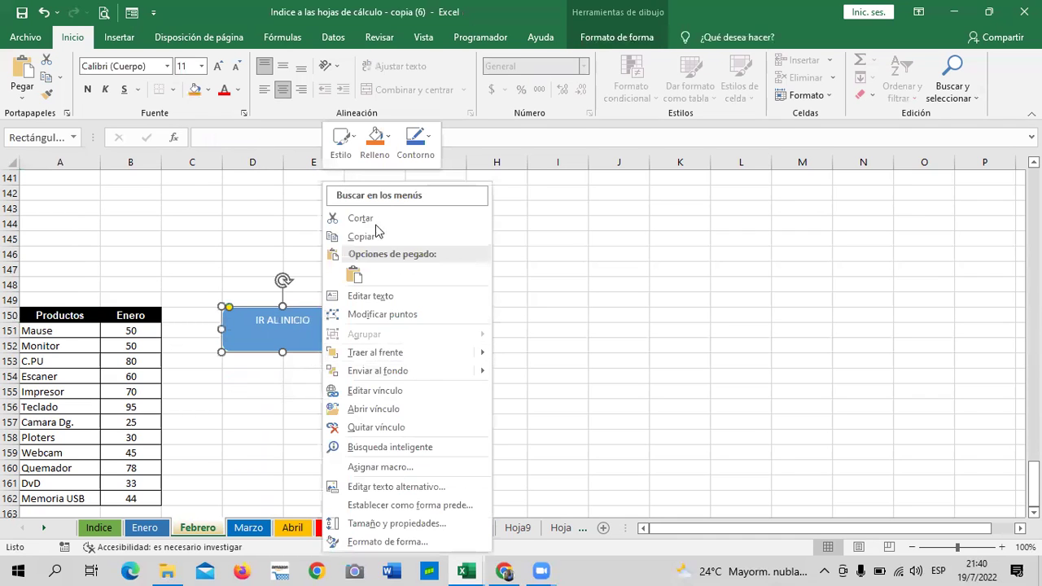
{"action": "left_click", "coordinate": [309, 349]}
{"action": "right_click", "coordinate": [309, 349]}
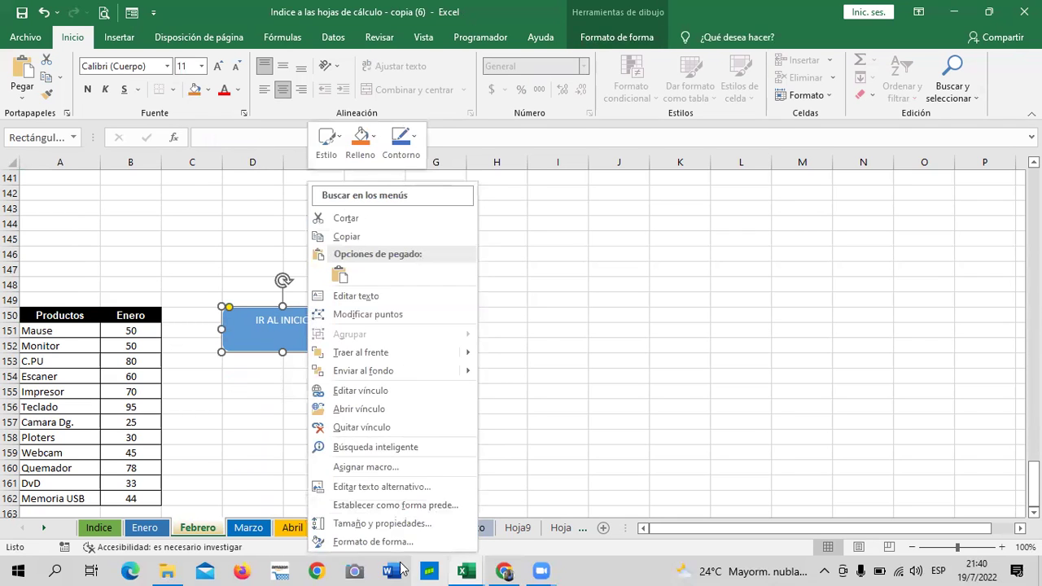
Retarget the IR AL INICIO hyperlink to Febrero cell A1 and confirm.
{"action": "left_click", "coordinate": [375, 391]}
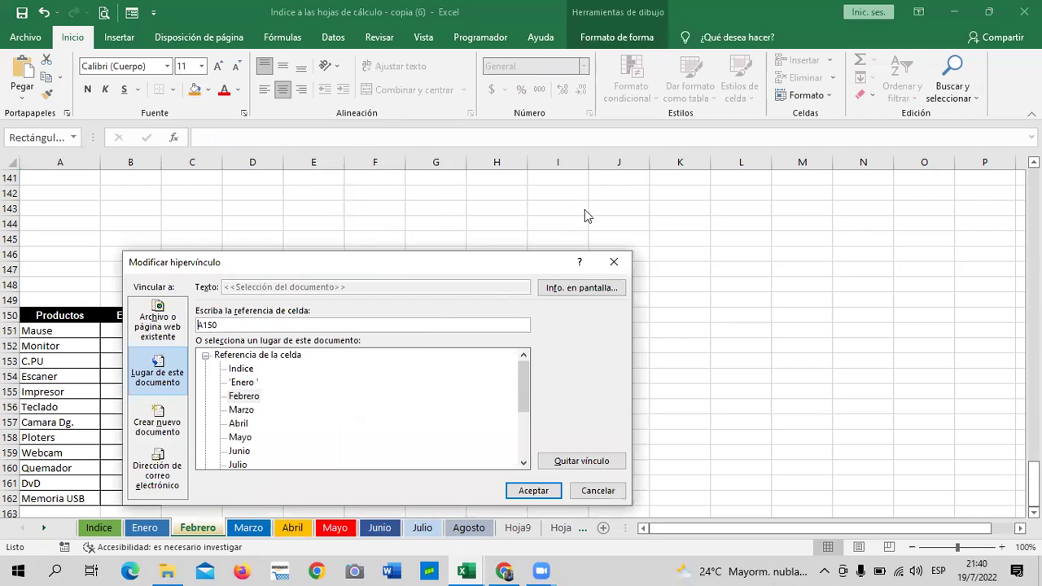
{"action": "left_click_drag", "start_coordinate": [385, 266], "coordinate": [585, 213]}
{"action": "key", "text": "BackSpace"}
{"action": "key", "text": "BackSpace"}
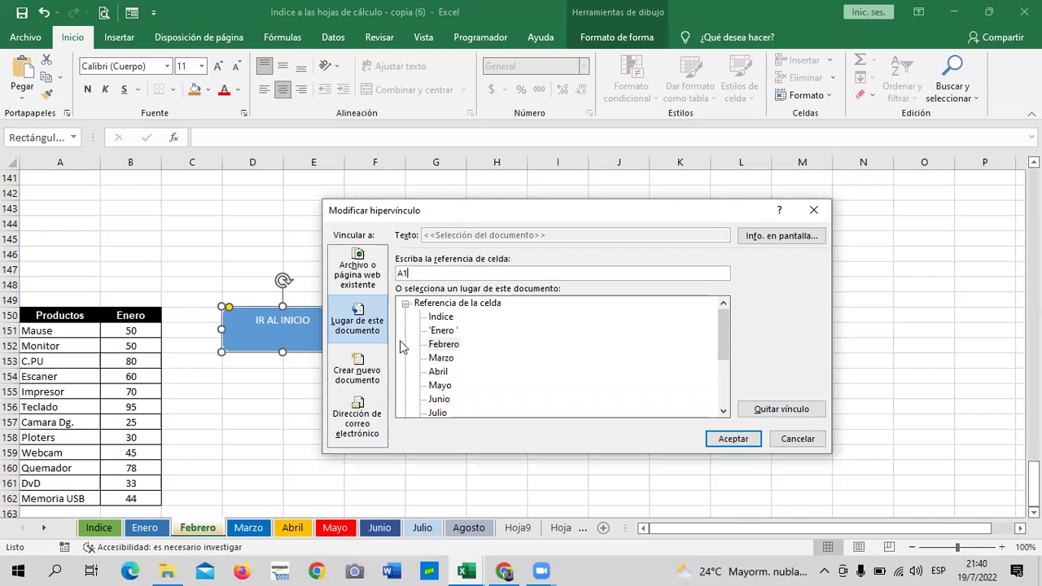
{"action": "left_click", "coordinate": [444, 345]}
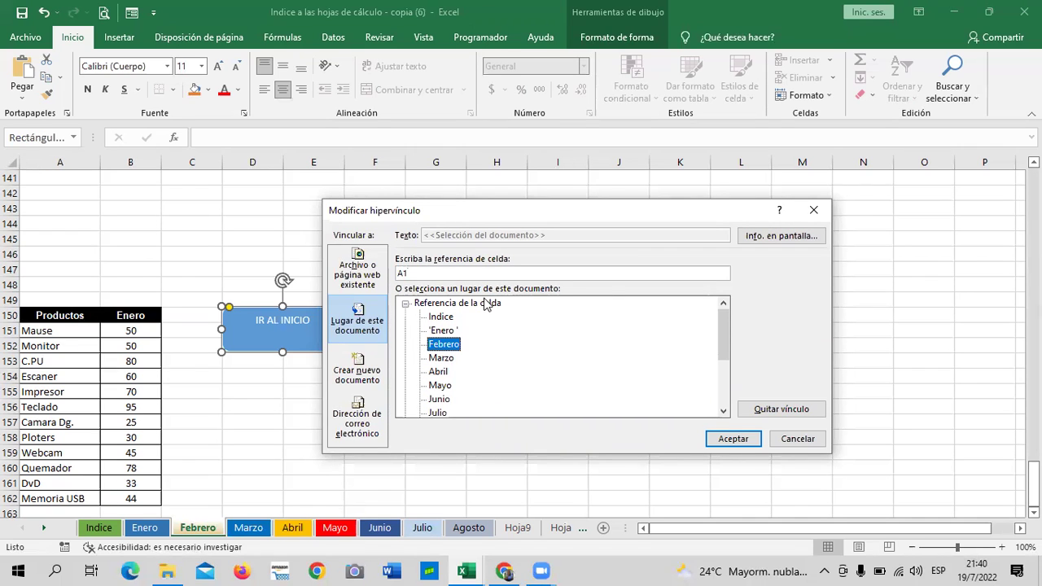
{"action": "left_click", "coordinate": [732, 439]}
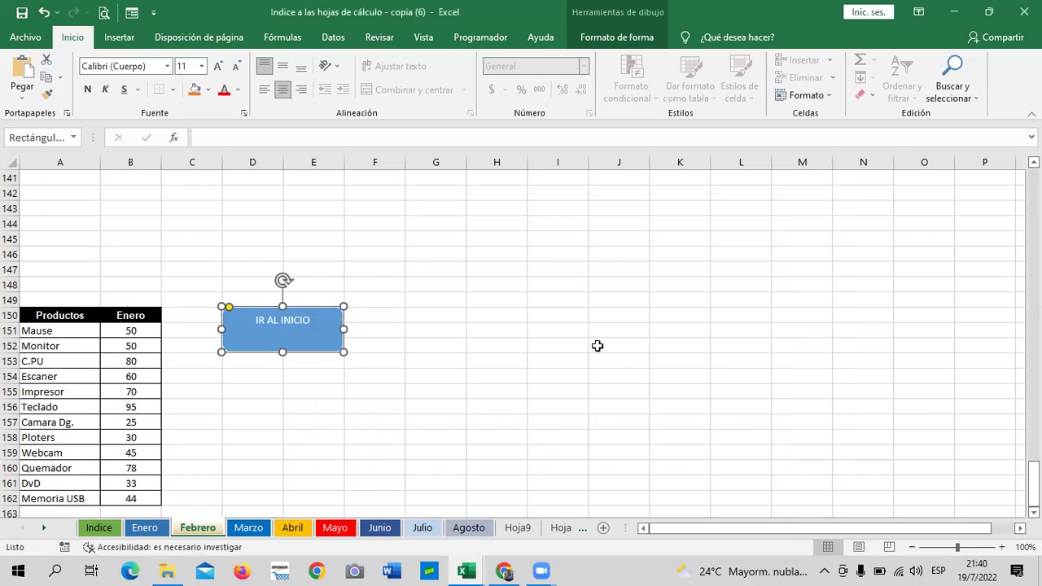
{"action": "left_click", "coordinate": [597, 346]}
Test IR AL INICIO, IR A VENTAS ENERO, then IR AL INICIO again.
{"action": "left_click", "coordinate": [304, 323]}
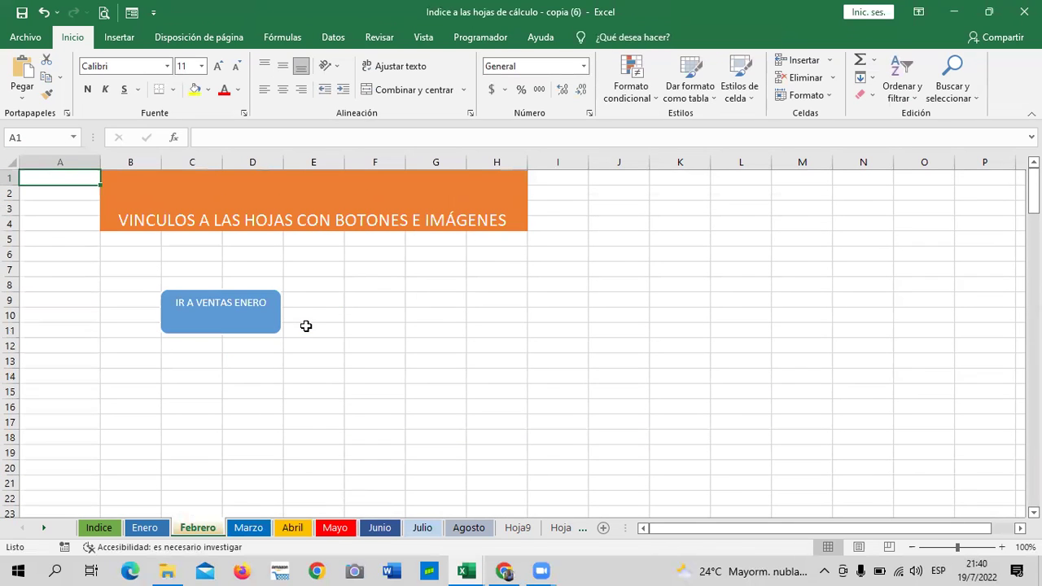
{"action": "left_click", "coordinate": [254, 317]}
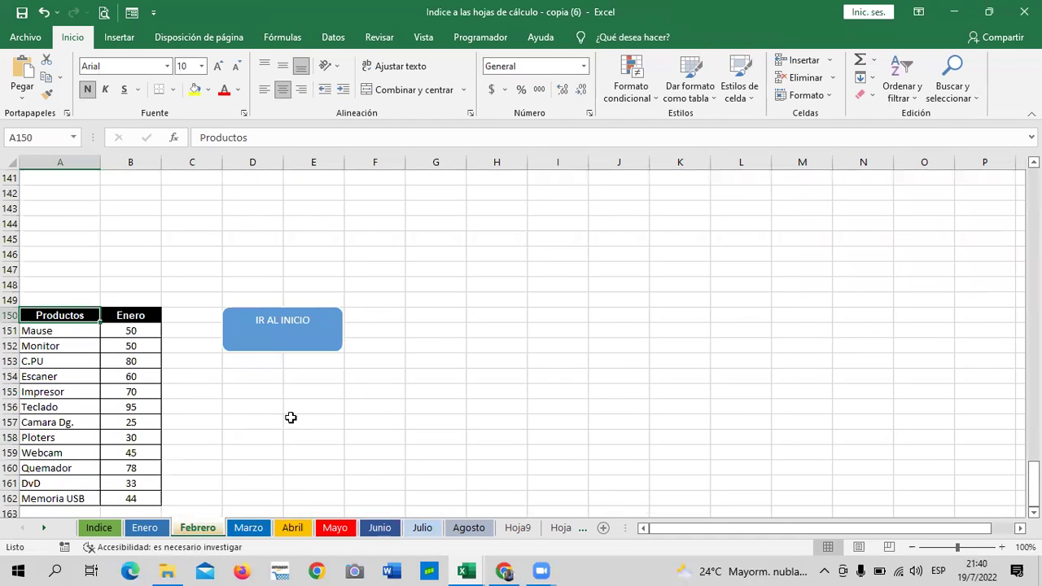
{"action": "left_click", "coordinate": [327, 334]}
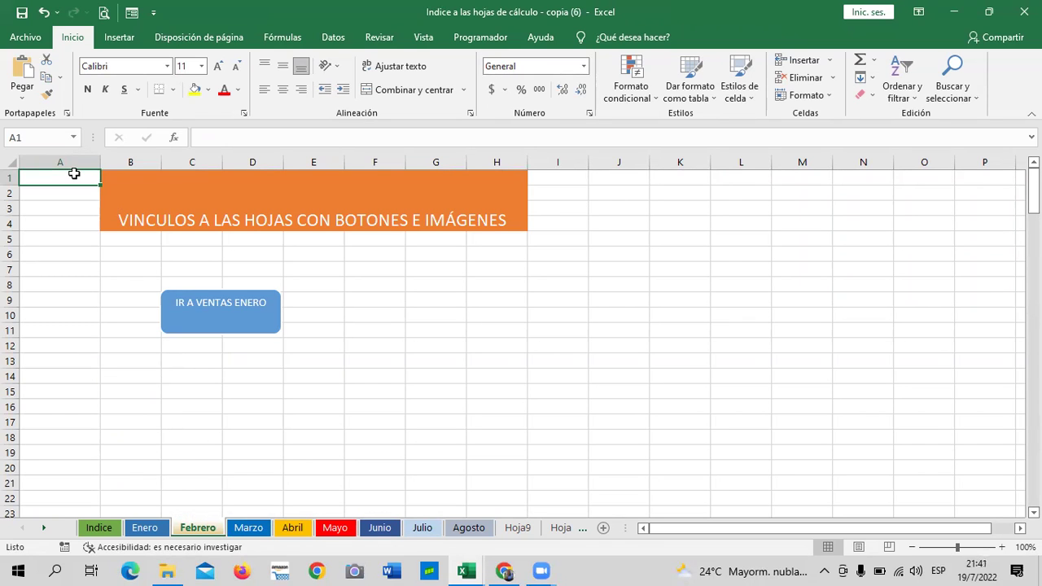
Select cell J4, italicize it, and bring up the Insertar commands.
{"action": "left_click", "coordinate": [636, 218]}
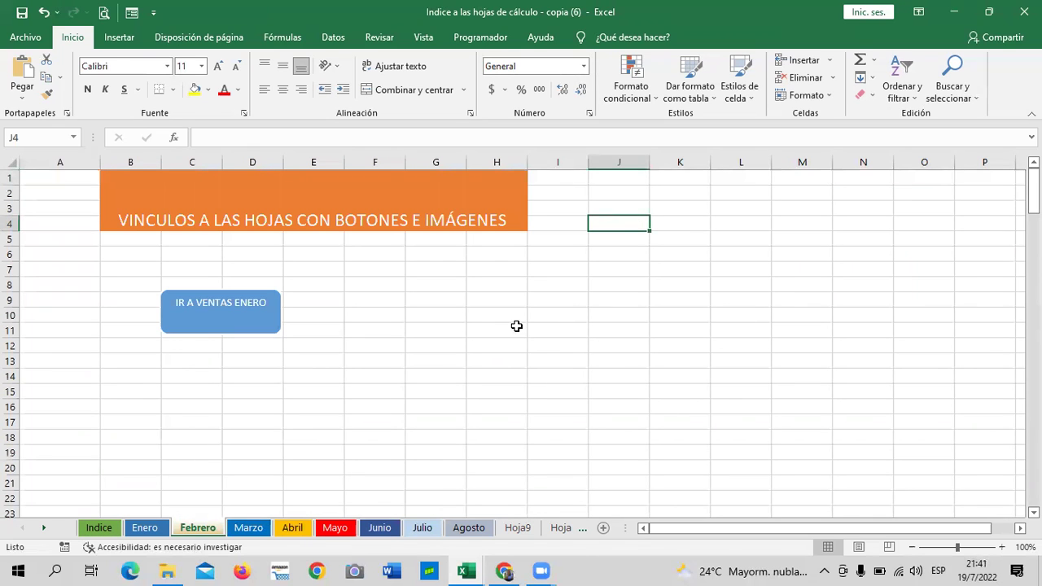
{"action": "left_click", "coordinate": [105, 89]}
{"action": "left_click", "coordinate": [119, 37]}
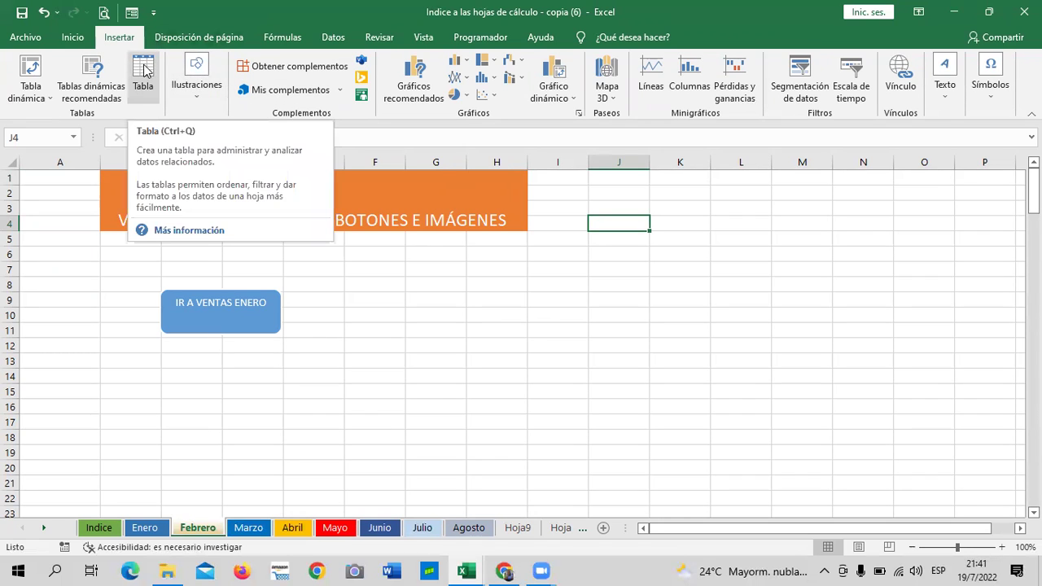
Search Bing online pictures for FLORES and try inserting a bouquet image, which fails.
{"action": "left_click", "coordinate": [193, 101]}
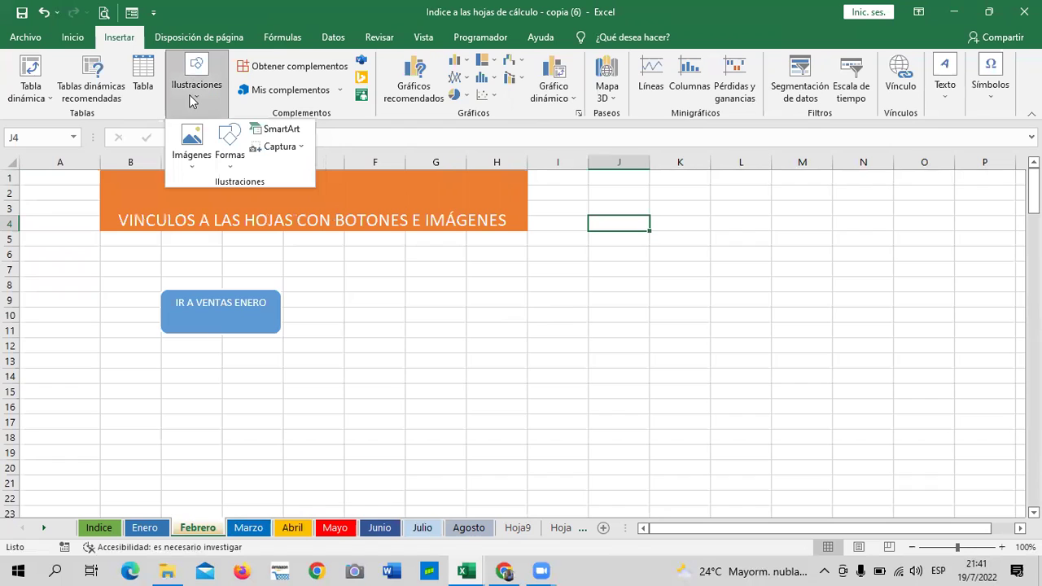
{"action": "left_click", "coordinate": [188, 154]}
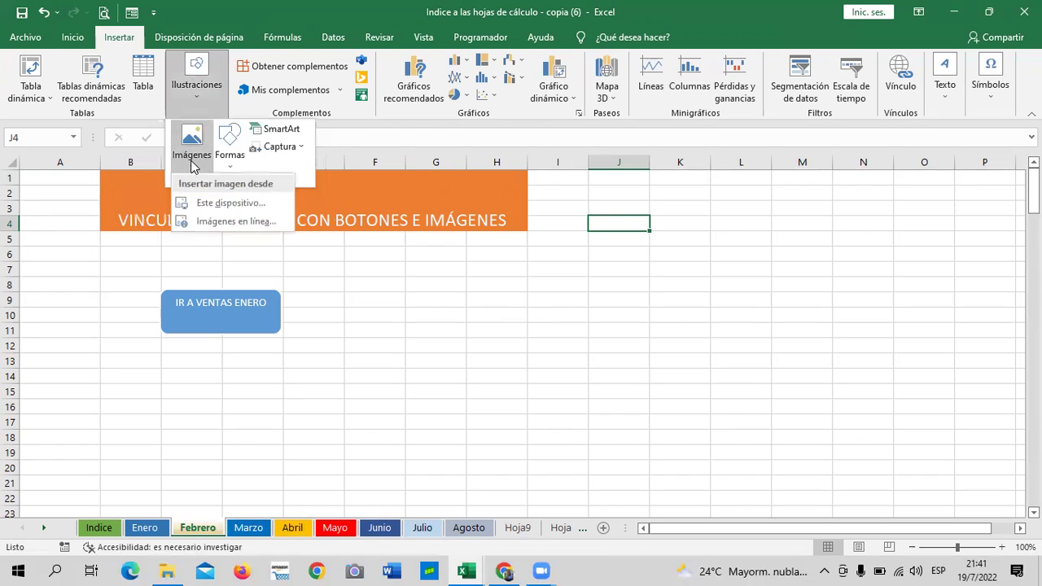
{"action": "left_click", "coordinate": [236, 222]}
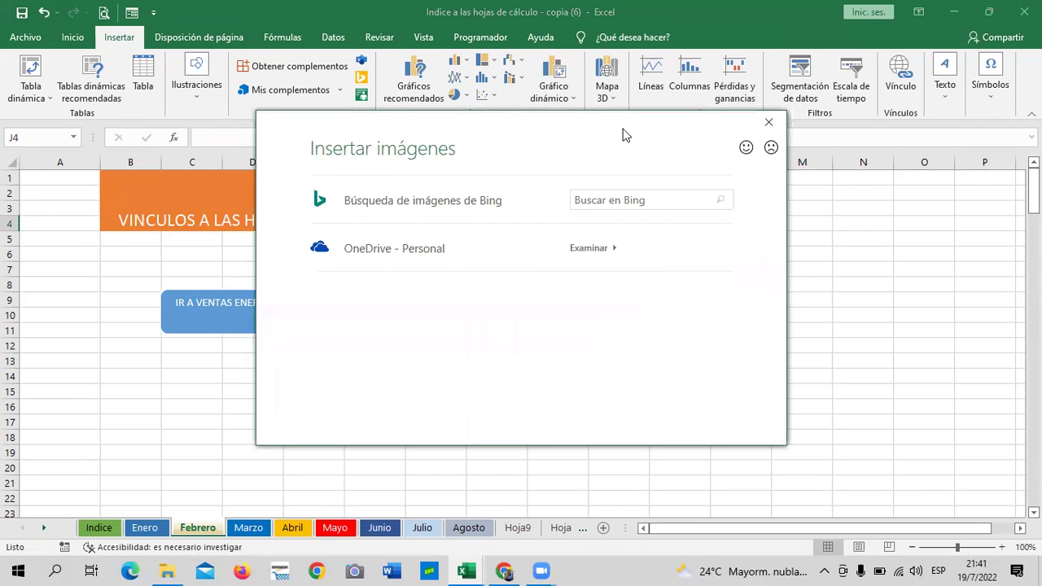
{"action": "left_click_drag", "start_coordinate": [623, 130], "coordinate": [787, 124]}
{"action": "left_click", "coordinate": [809, 196]}
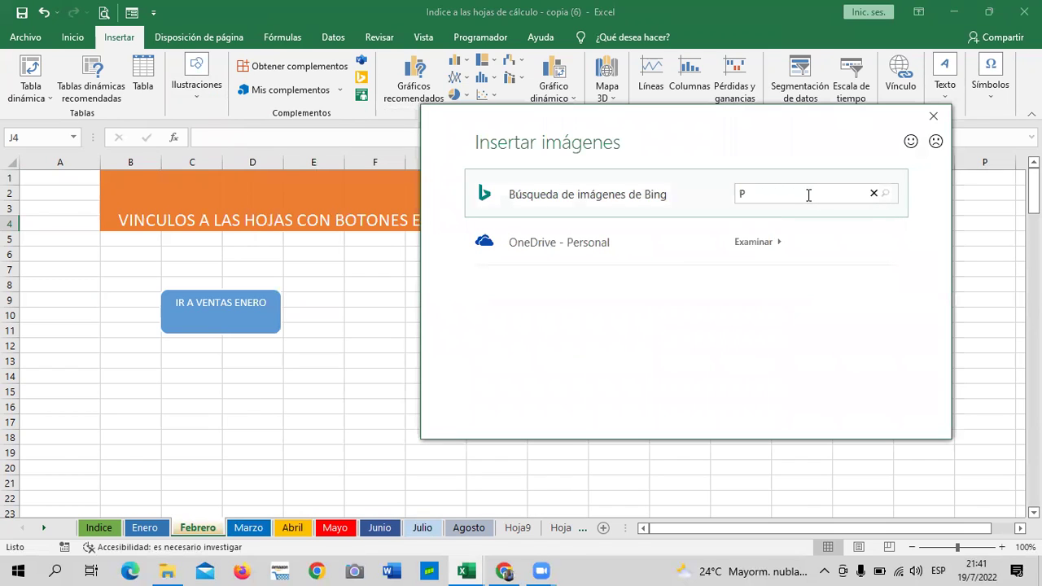
{"action": "type", "text": "FLO"}
{"action": "key", "text": "Return"}
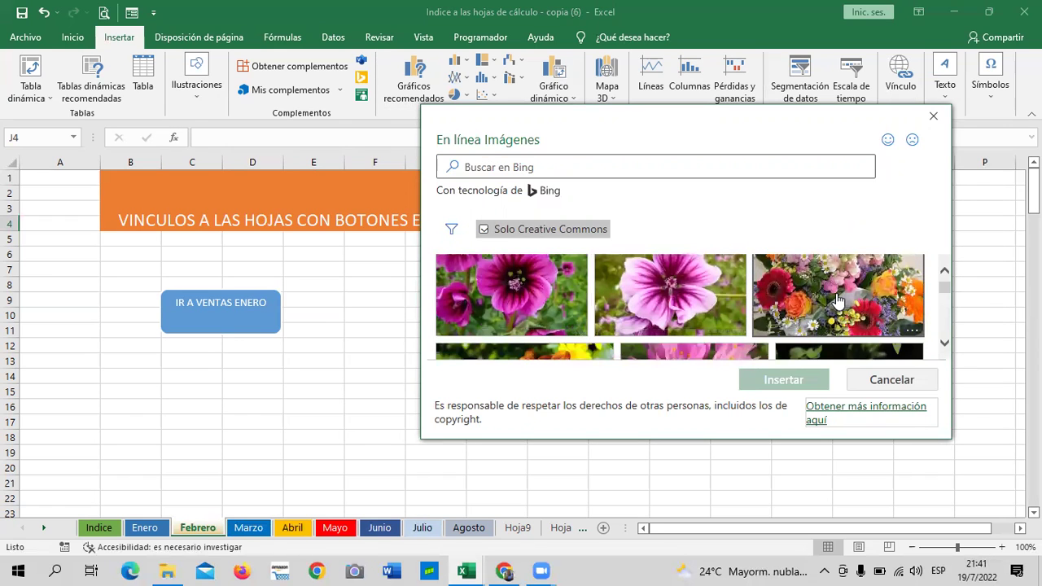
{"action": "left_click", "coordinate": [839, 303]}
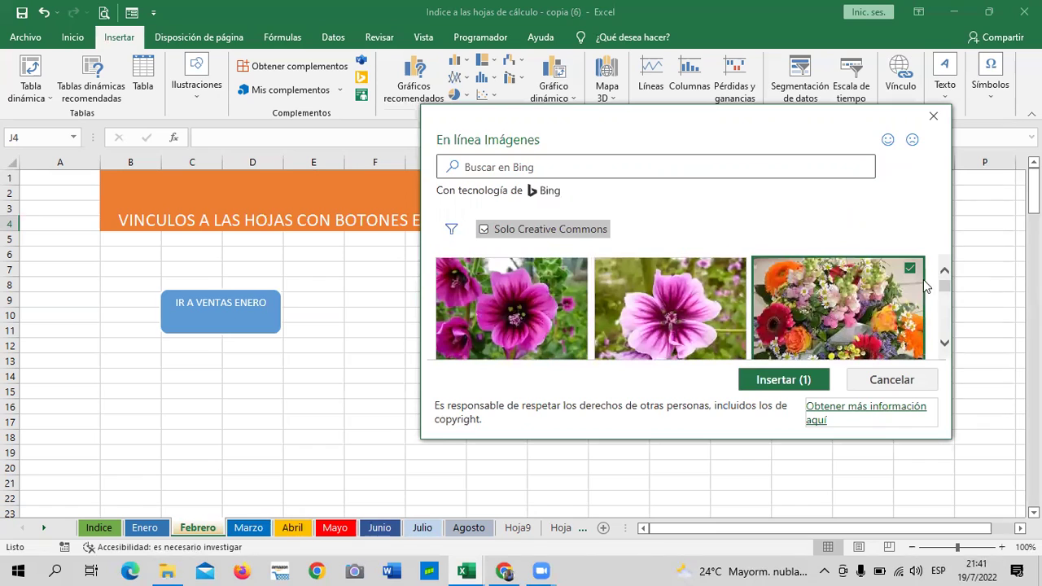
{"action": "left_click", "coordinate": [782, 380]}
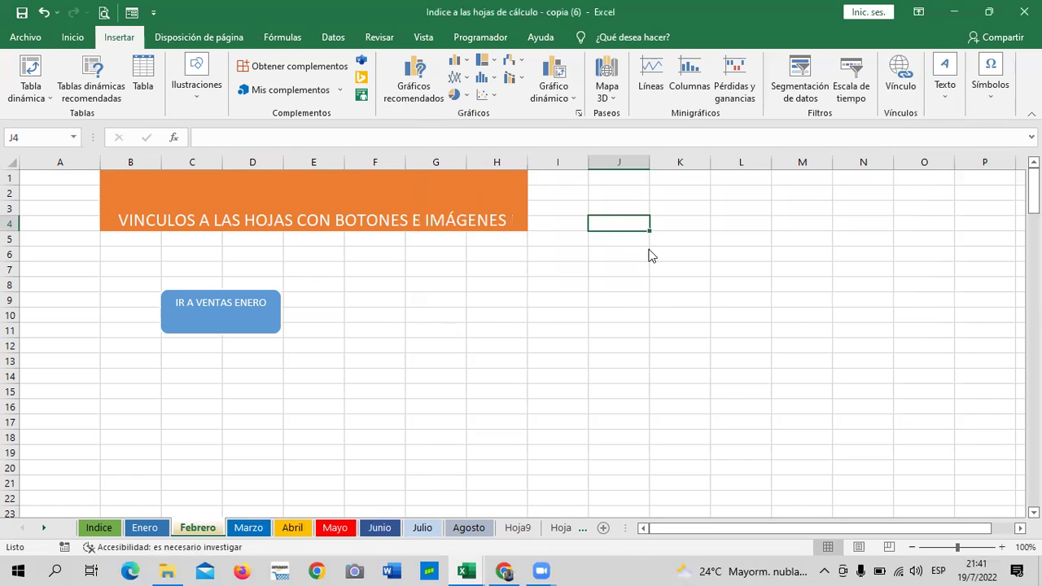
{"action": "left_click", "coordinate": [539, 328]}
Repeat the FLORES online picture search and insert the pink flower photo.
{"action": "left_click", "coordinate": [189, 101]}
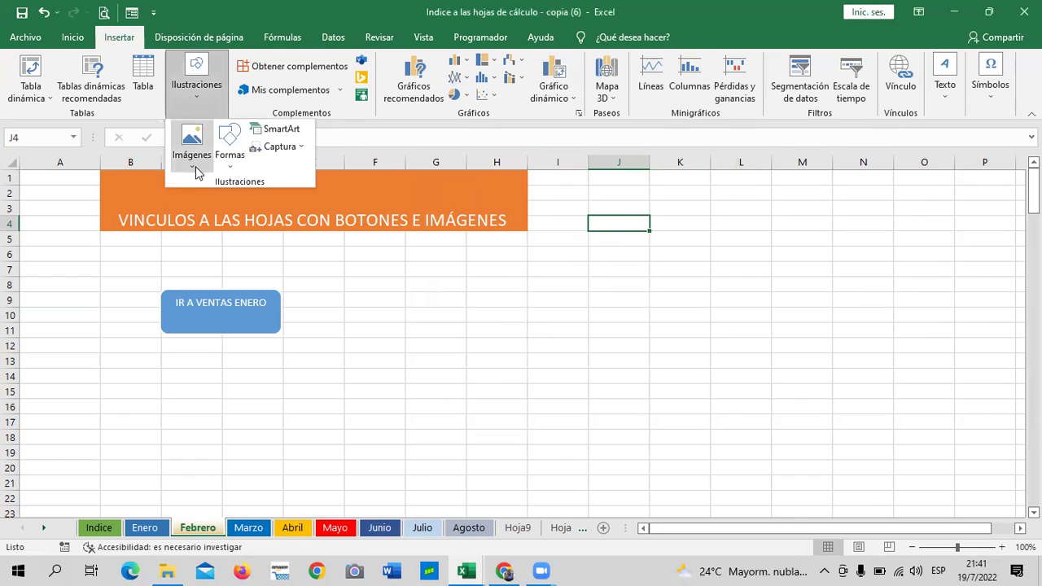
{"action": "left_click", "coordinate": [195, 167]}
{"action": "left_click", "coordinate": [207, 222]}
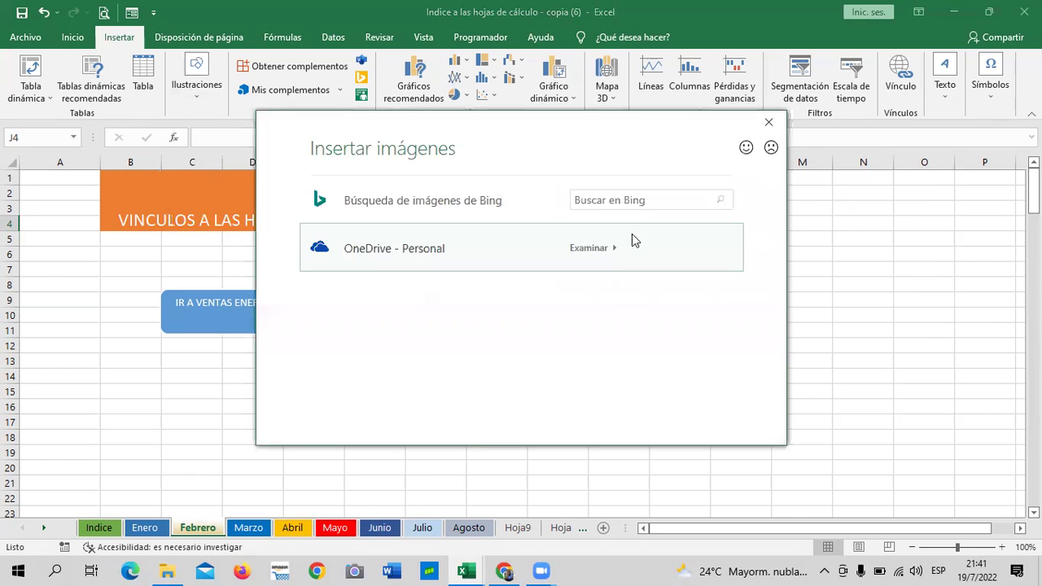
{"action": "left_click", "coordinate": [612, 202]}
{"action": "type", "text": "FLORES"}
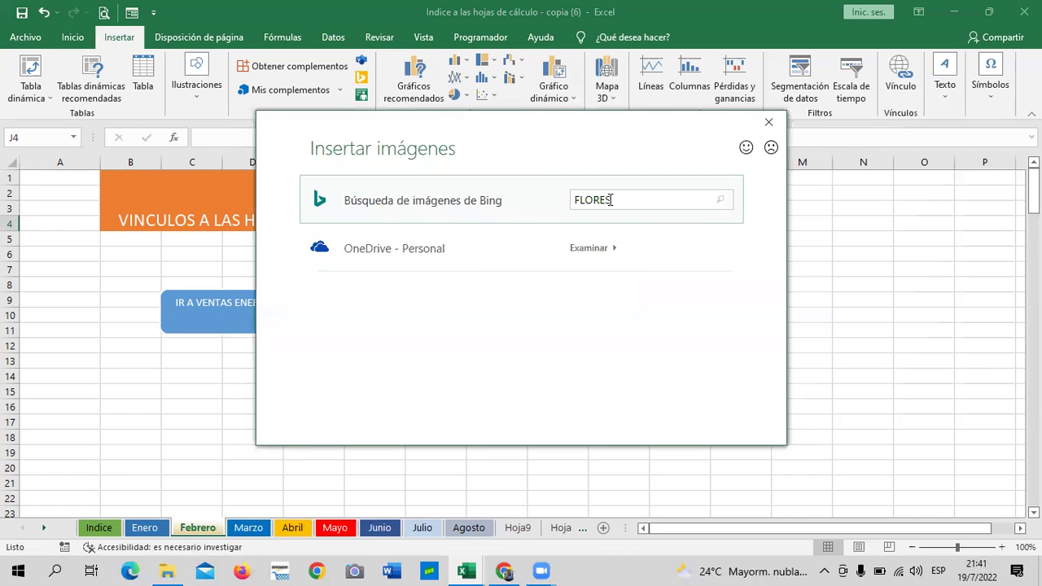
{"action": "key", "text": "Return"}
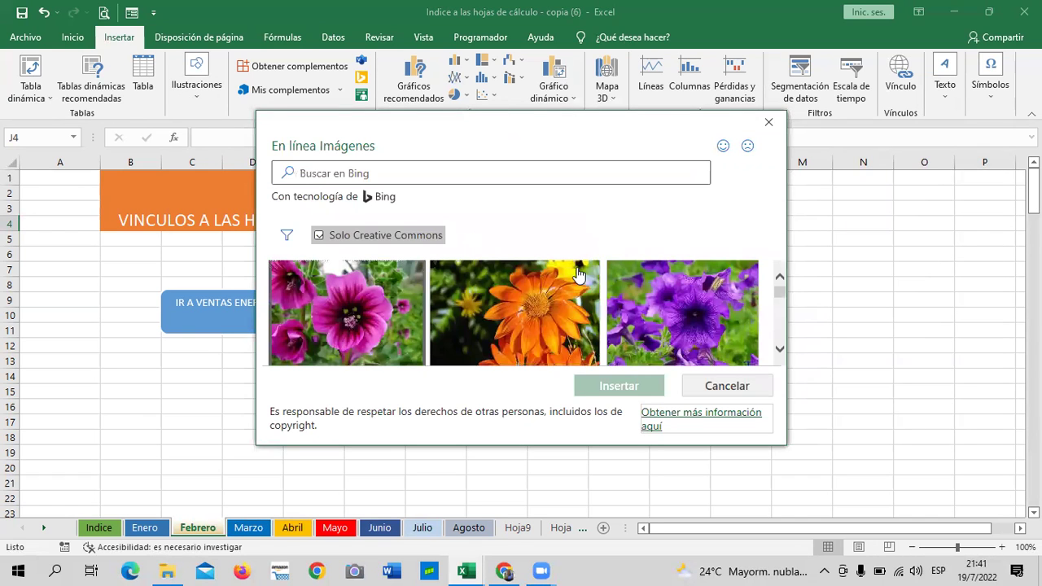
{"action": "left_click", "coordinate": [381, 313]}
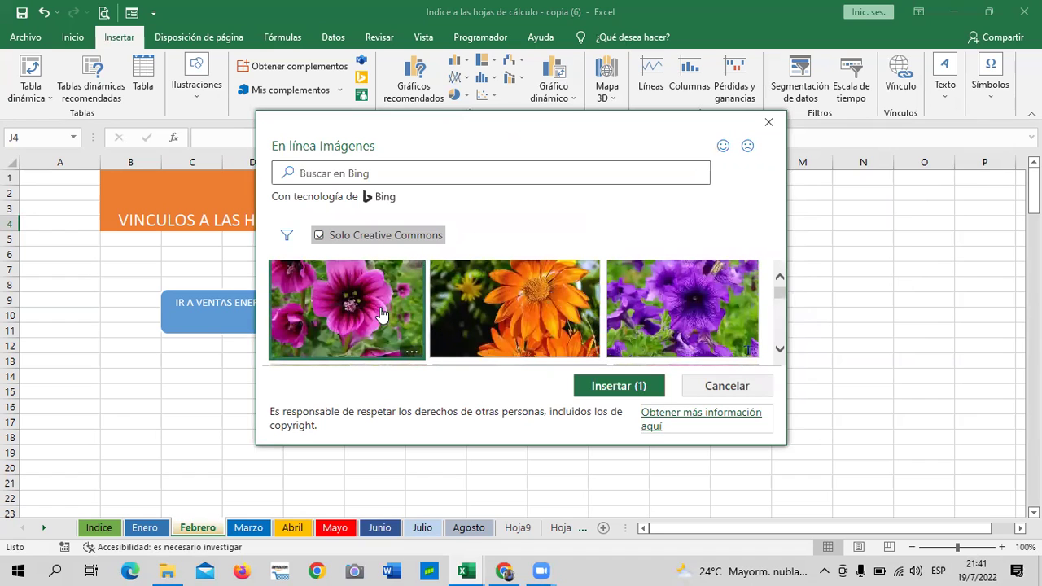
{"action": "left_click", "coordinate": [628, 386]}
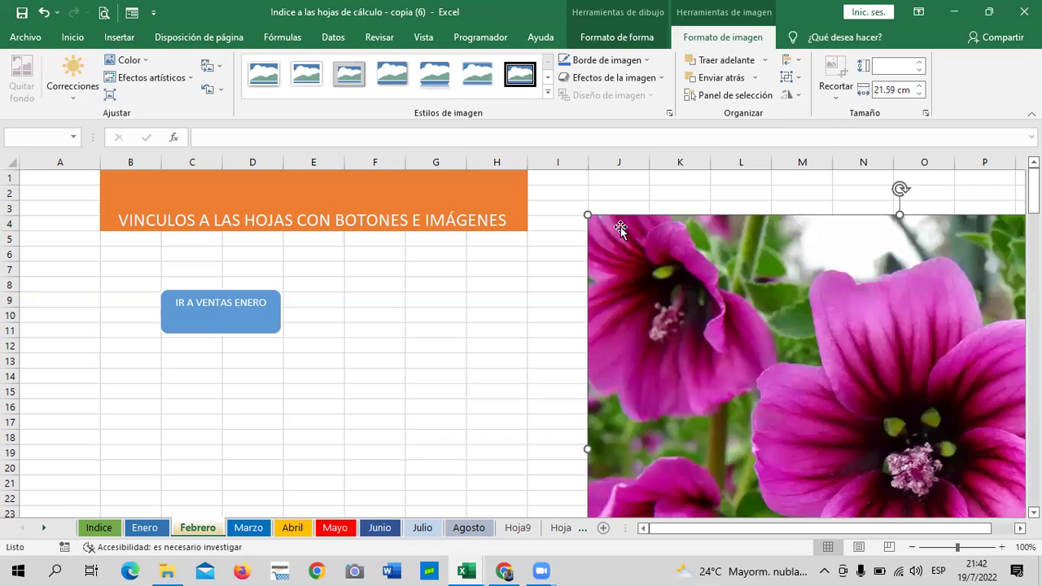
Shrink the flower photo, undoing an accidental deletion of the picture and caption.
{"action": "left_click_drag", "start_coordinate": [588, 215], "coordinate": [837, 341]}
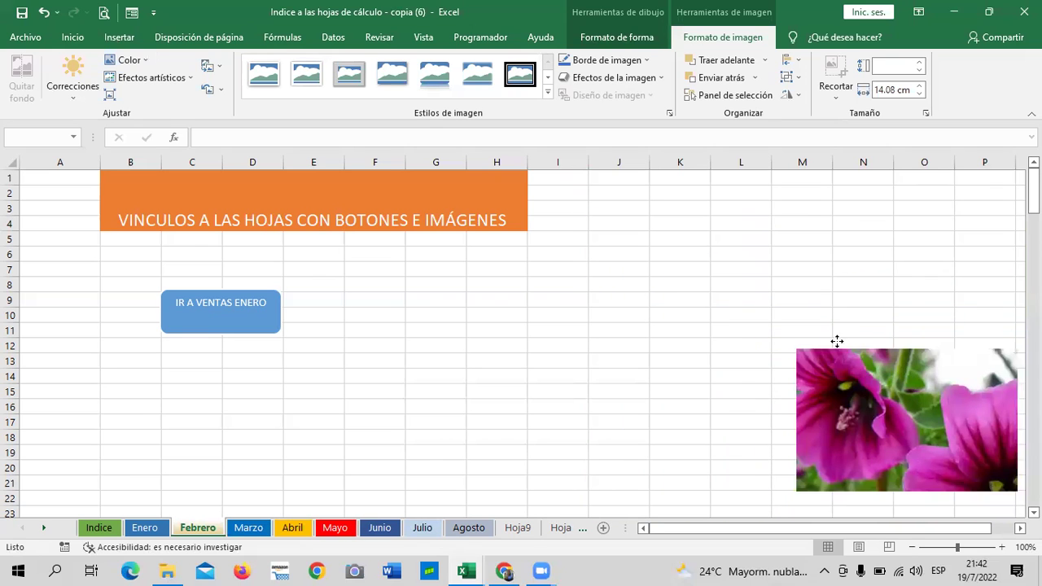
{"action": "mouse_move", "coordinate": [945, 187]}
{"action": "left_mouse_down"}
{"action": "mouse_move", "coordinate": [715, 294]}
{"action": "mouse_move", "coordinate": [791, 298]}
{"action": "left_mouse_up"}
{"action": "left_click_drag", "start_coordinate": [612, 414], "coordinate": [680, 301]}
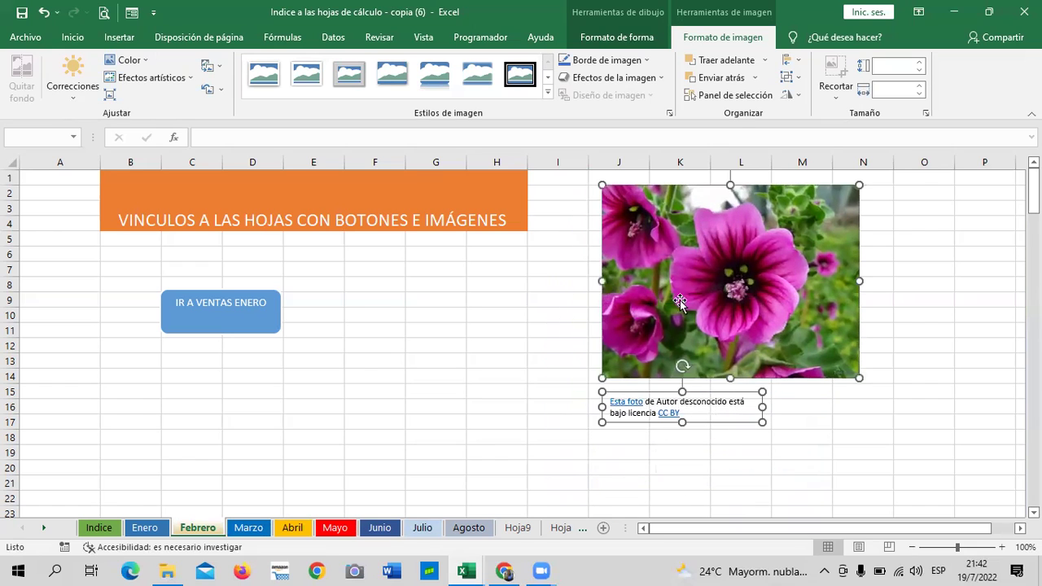
{"action": "key", "text": "Delete"}
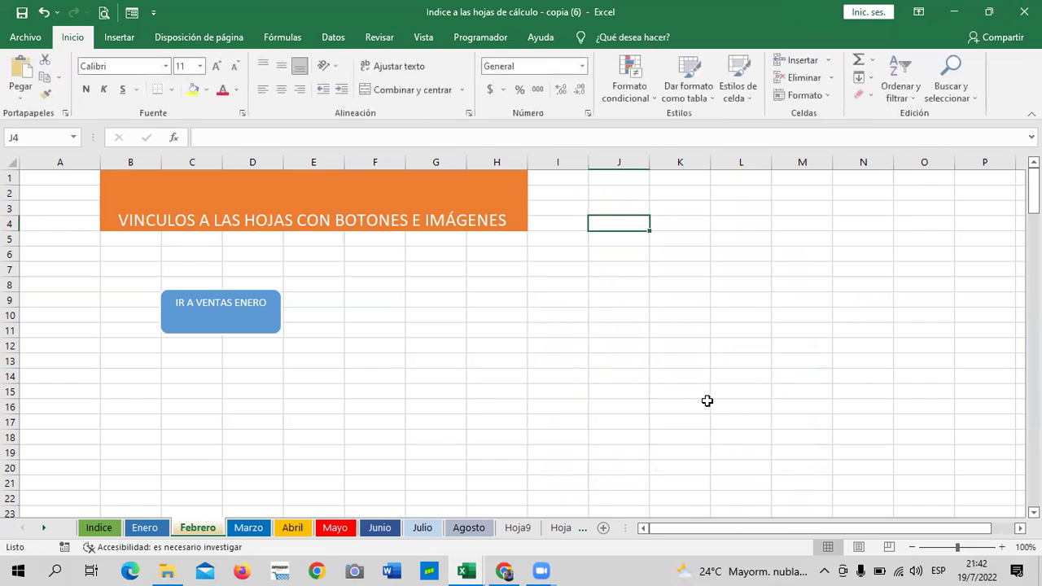
{"action": "key", "text": "ctrl+z"}
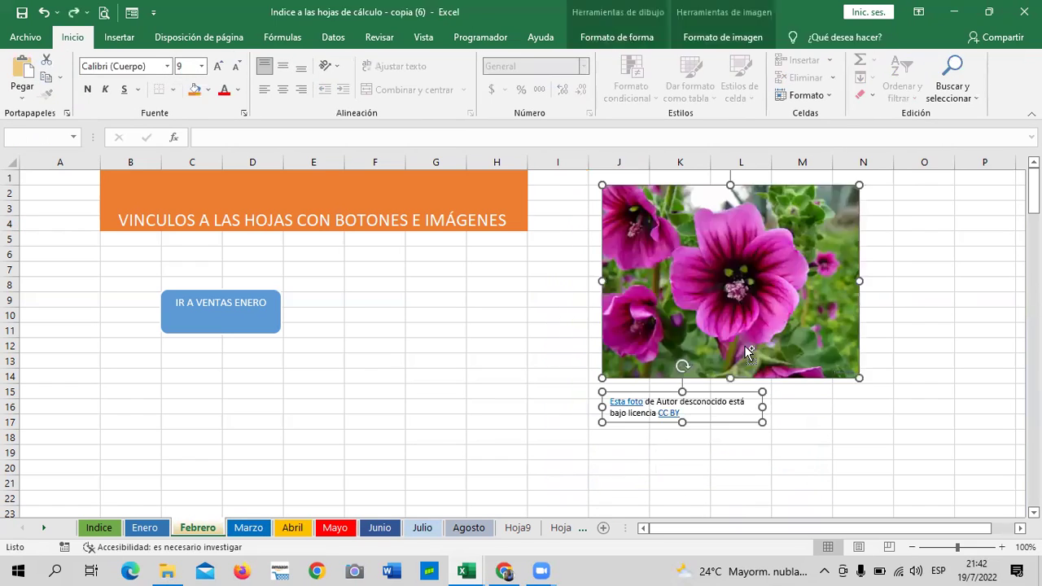
Delete the flower picture's attribution caption box.
{"action": "left_click", "coordinate": [859, 422]}
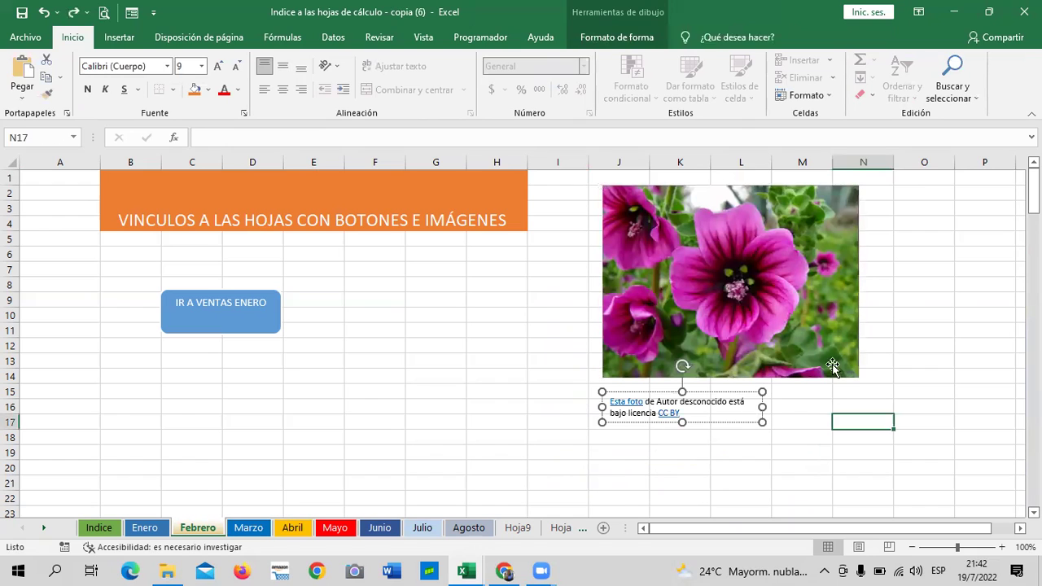
{"action": "left_click", "coordinate": [806, 287]}
{"action": "left_click", "coordinate": [729, 413]}
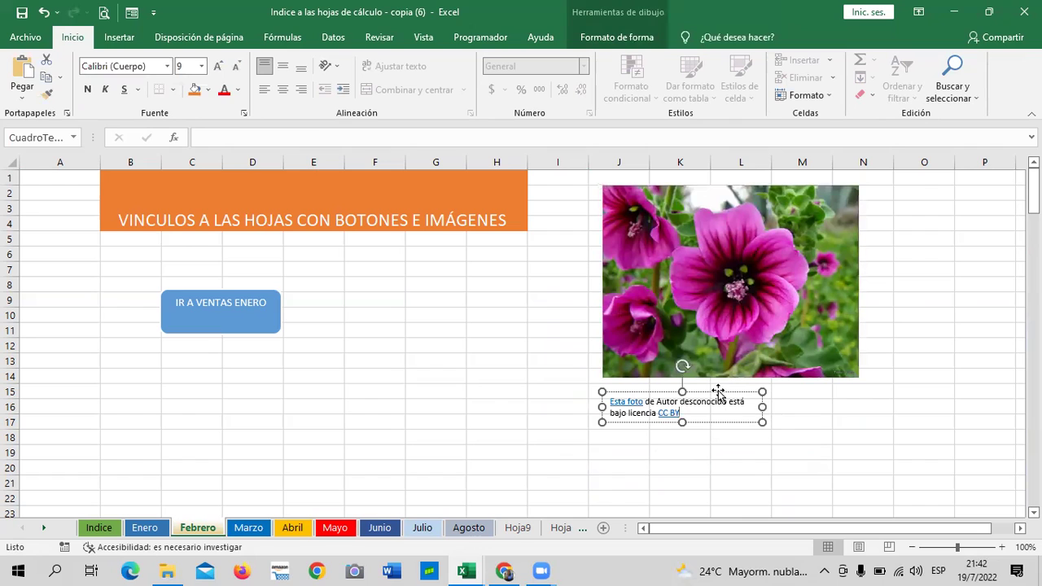
{"action": "left_click", "coordinate": [719, 393]}
{"action": "key", "text": "Delete"}
Shrink the flower picture further and move it beside the title over columns K–L.
{"action": "left_click", "coordinate": [726, 434]}
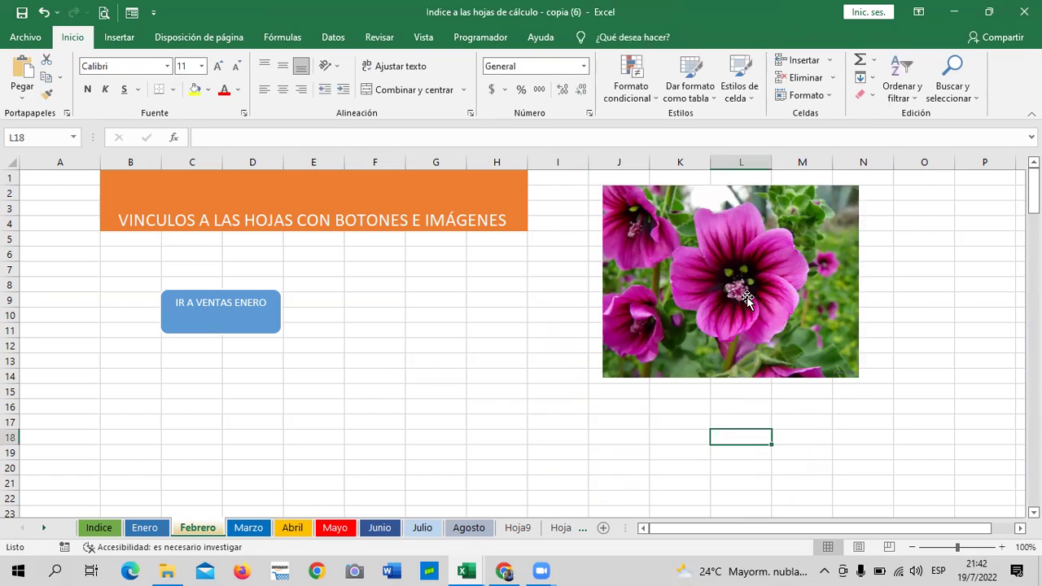
{"action": "left_click", "coordinate": [748, 302]}
{"action": "left_click_drag", "start_coordinate": [859, 378], "coordinate": [714, 253]}
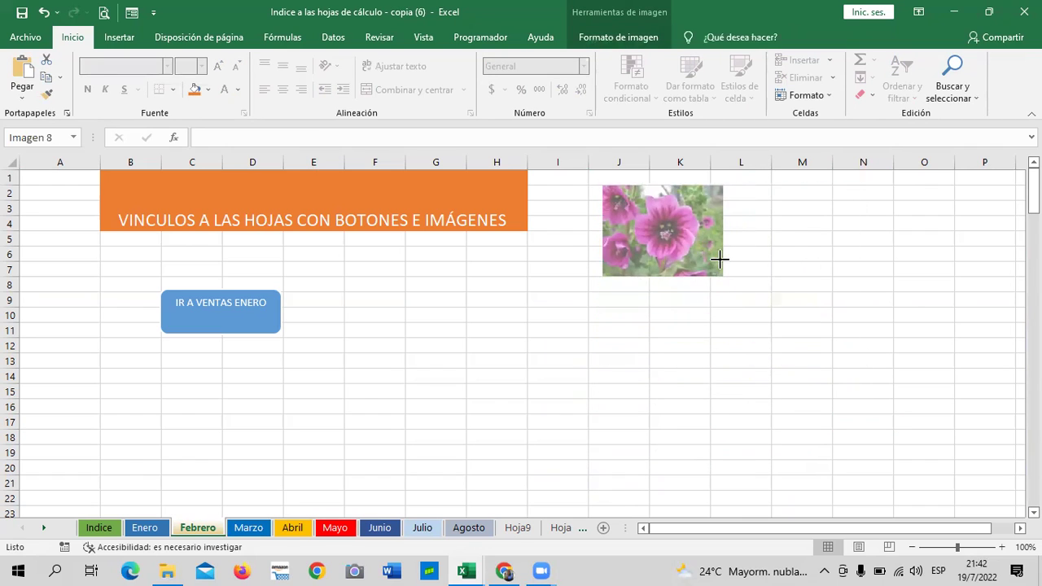
{"action": "mouse_move", "coordinate": [604, 251]}
{"action": "left_mouse_down"}
{"action": "mouse_move", "coordinate": [666, 249]}
{"action": "mouse_move", "coordinate": [672, 224]}
{"action": "left_mouse_up"}
Hyperlink the flower picture to cell A1 of the Marzo sheet and follow the link.
{"action": "left_click", "coordinate": [785, 333]}
{"action": "left_click", "coordinate": [734, 245]}
{"action": "right_click", "coordinate": [734, 246]}
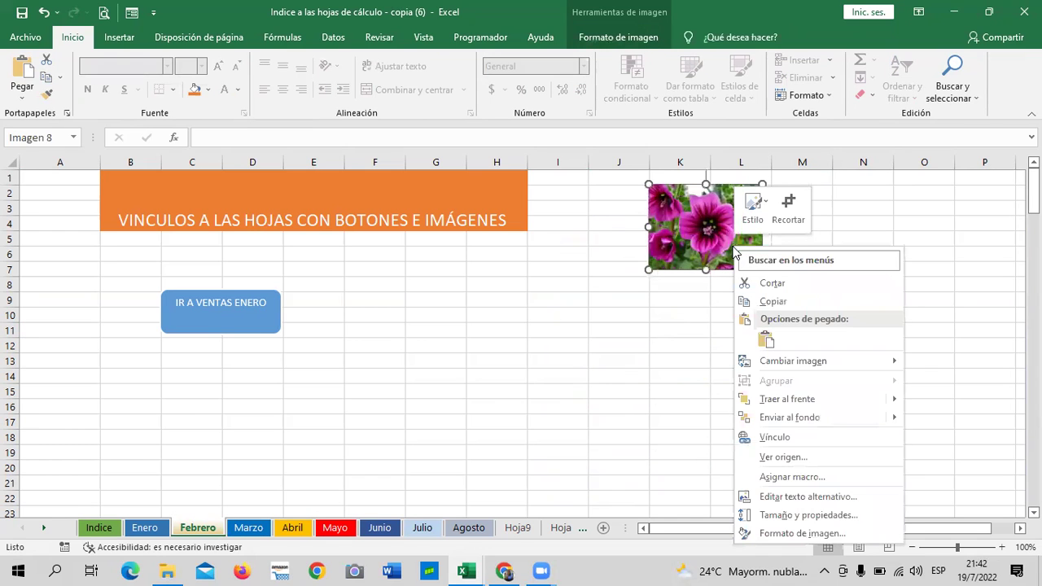
{"action": "left_click", "coordinate": [760, 435]}
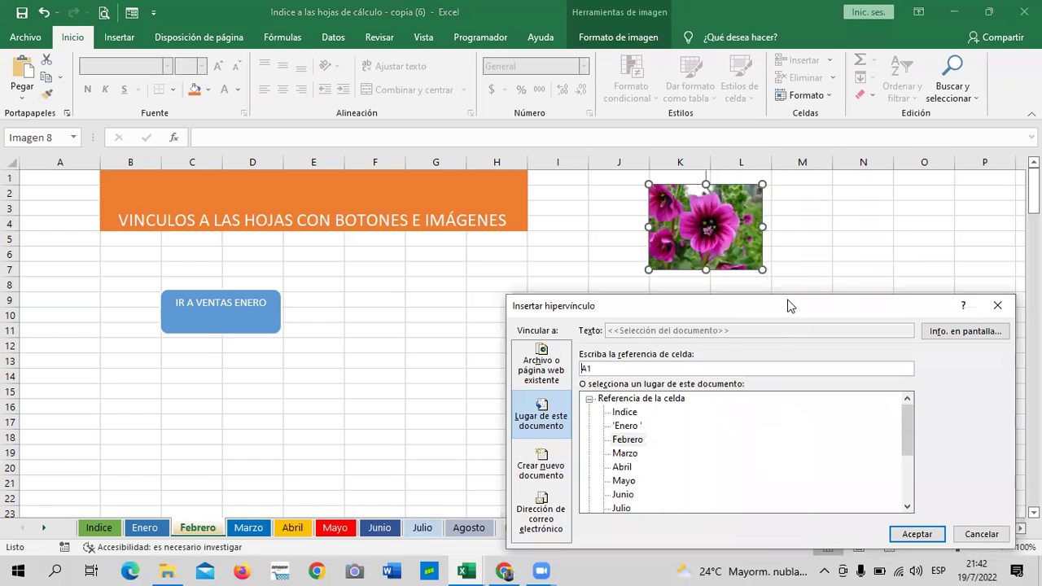
{"action": "left_click_drag", "start_coordinate": [788, 305], "coordinate": [700, 279]}
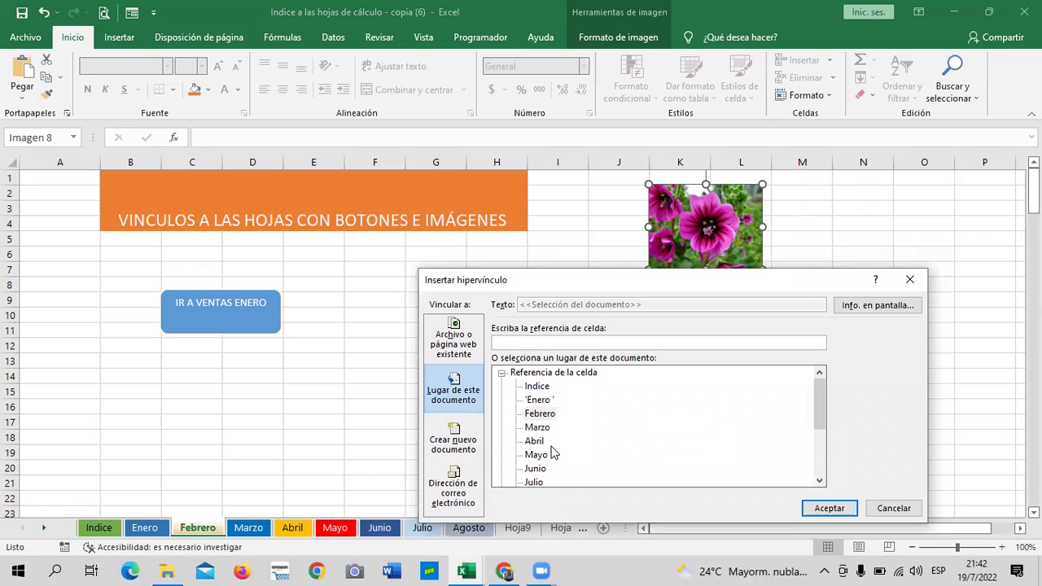
{"action": "left_click", "coordinate": [537, 427]}
{"action": "left_click", "coordinate": [539, 342]}
{"action": "left_click", "coordinate": [537, 428]}
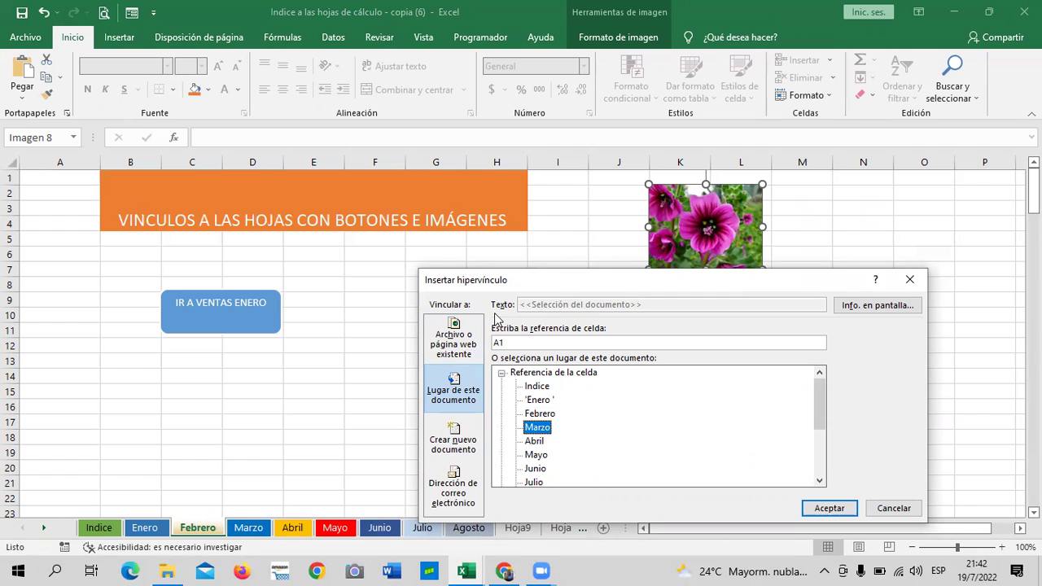
{"action": "left_click", "coordinate": [831, 509]}
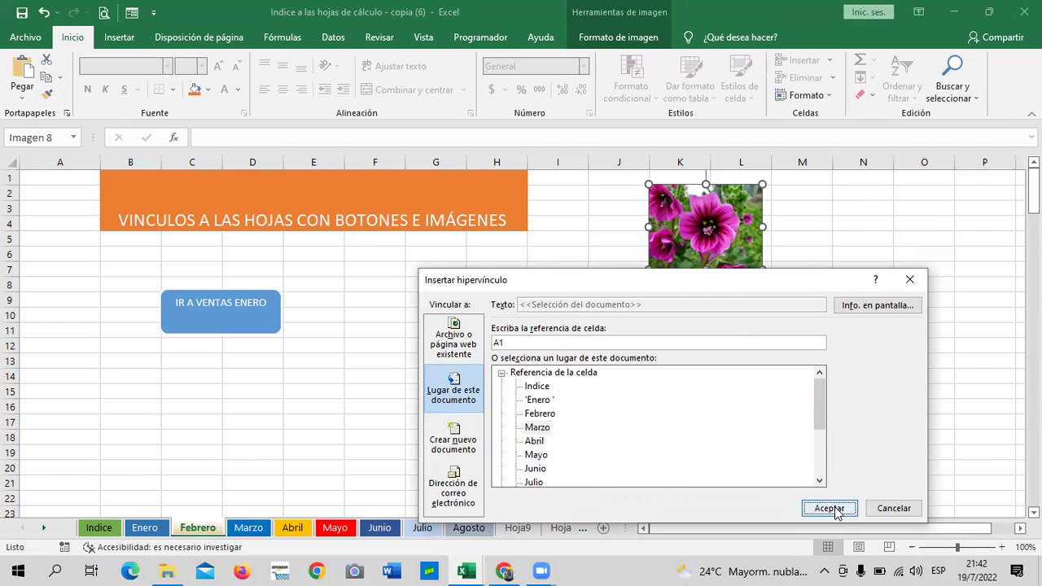
{"action": "left_click", "coordinate": [844, 393]}
{"action": "left_click", "coordinate": [728, 252]}
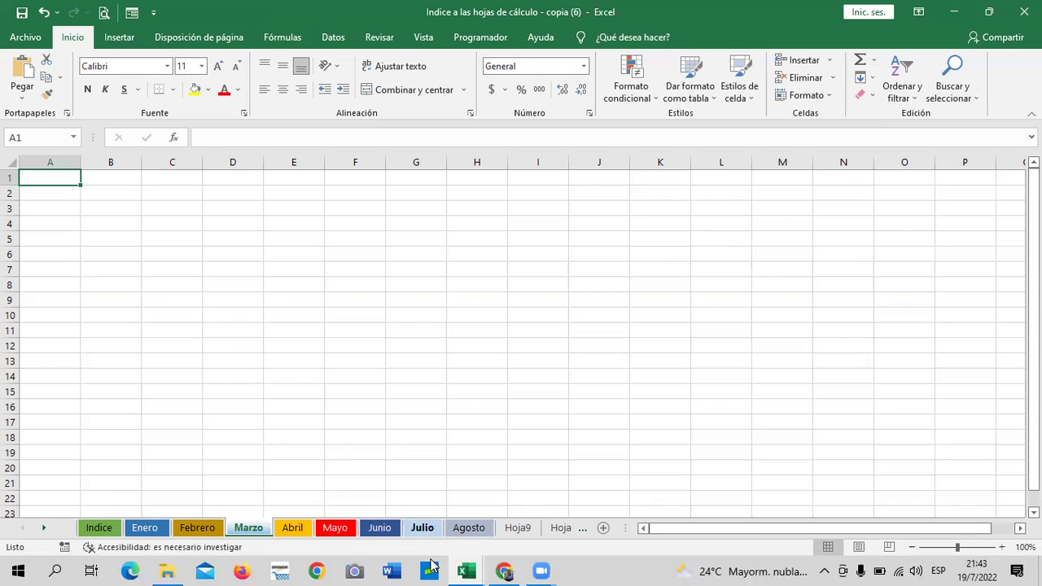
Merge and center the title range B1:G4 on the Marzo sheet.
{"action": "left_click", "coordinate": [134, 226]}
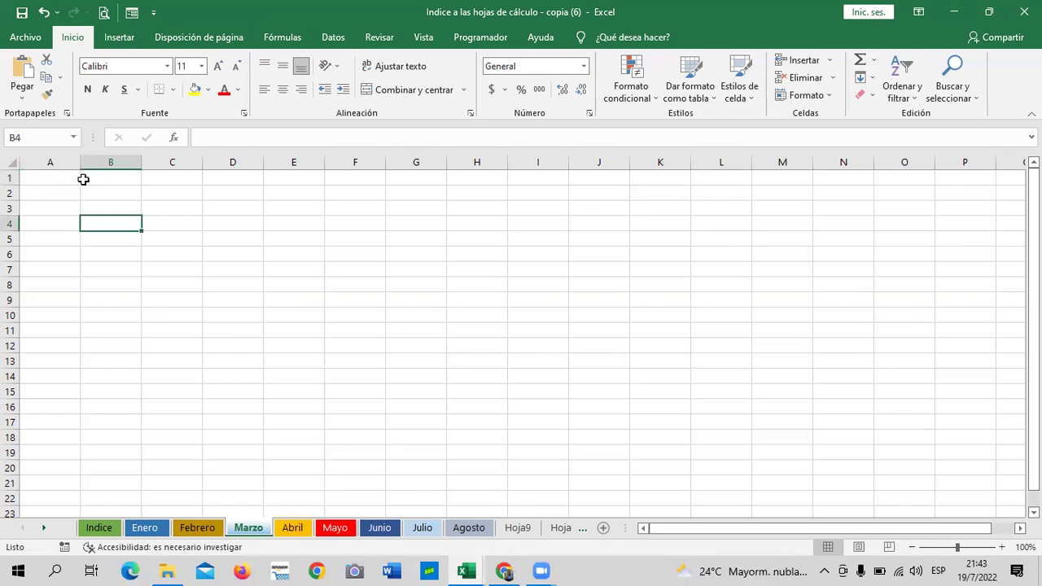
{"action": "left_click_drag", "start_coordinate": [77, 179], "coordinate": [184, 262]}
{"action": "left_click", "coordinate": [228, 299]}
{"action": "mouse_move", "coordinate": [111, 177]}
{"action": "left_mouse_down"}
{"action": "mouse_move", "coordinate": [458, 223]}
{"action": "mouse_move", "coordinate": [421, 221]}
{"action": "left_mouse_up"}
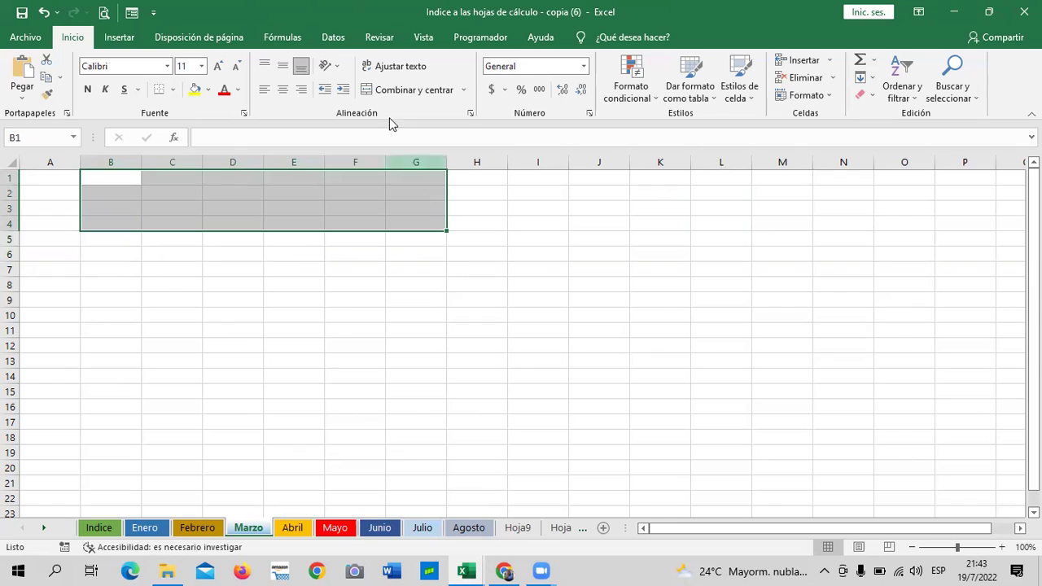
{"action": "left_click", "coordinate": [400, 90]}
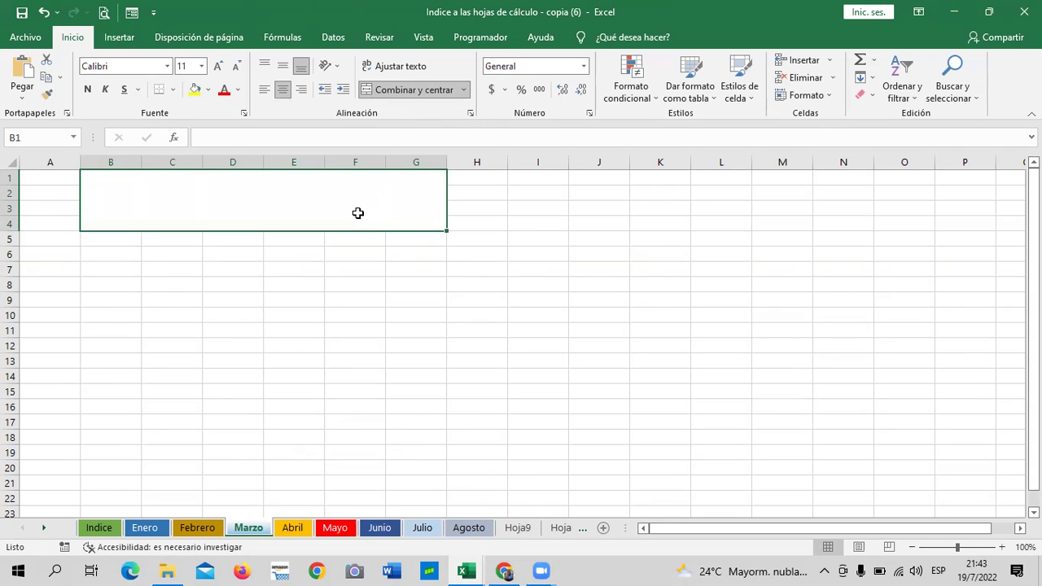
Enter the title VINCULO CON BOTONES DE COMANDO CON MACROS in the merged cell.
{"action": "type", "text": "HIPER"}
{"action": "key", "text": "BackSpace"}
{"action": "key", "text": "BackSpace"}
{"action": "key", "text": "BackSpace"}
{"action": "key", "text": "BackSpace"}
{"action": "type", "text": "INCULO COM"}
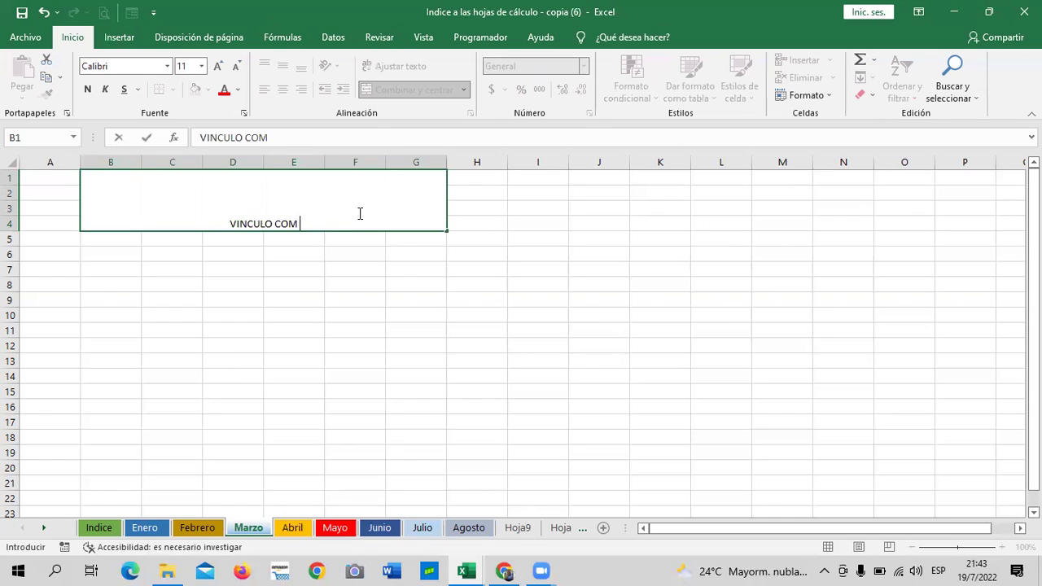
{"action": "key", "text": "BackSpace"}
{"action": "type", "text": "N BOTONES DE"}
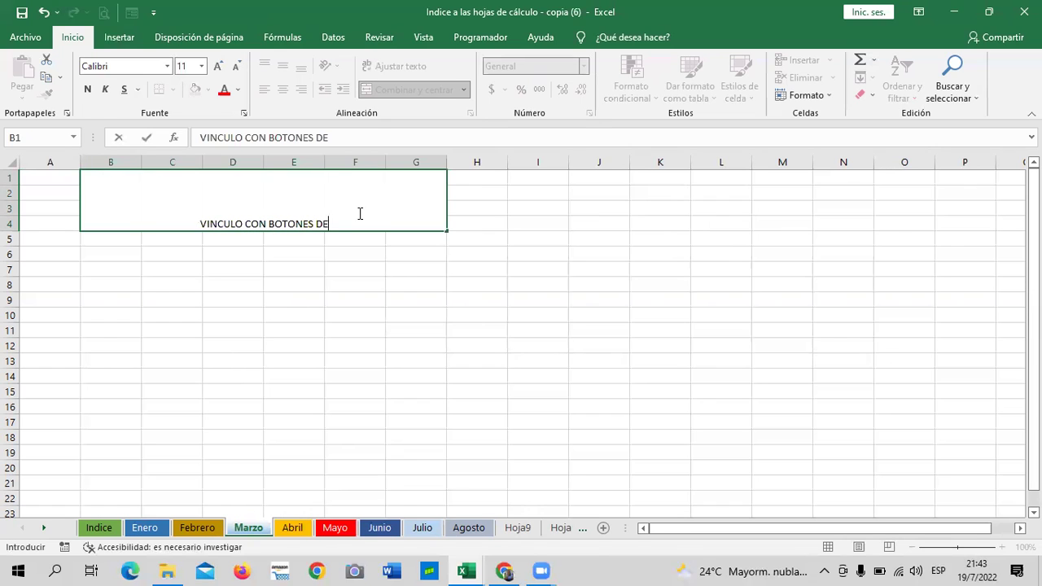
{"action": "type", "text": " MACR"}
{"action": "key", "text": "BackSpace"}
{"action": "key", "text": "BackSpace"}
{"action": "key", "text": "BackSpace"}
{"action": "key", "text": "BackSpace"}
{"action": "key", "text": "BackSpace"}
{"action": "key", "text": "BackSpace"}
{"action": "key", "text": "BackSpace"}
{"action": "type", "text": "DE COMANDO "}
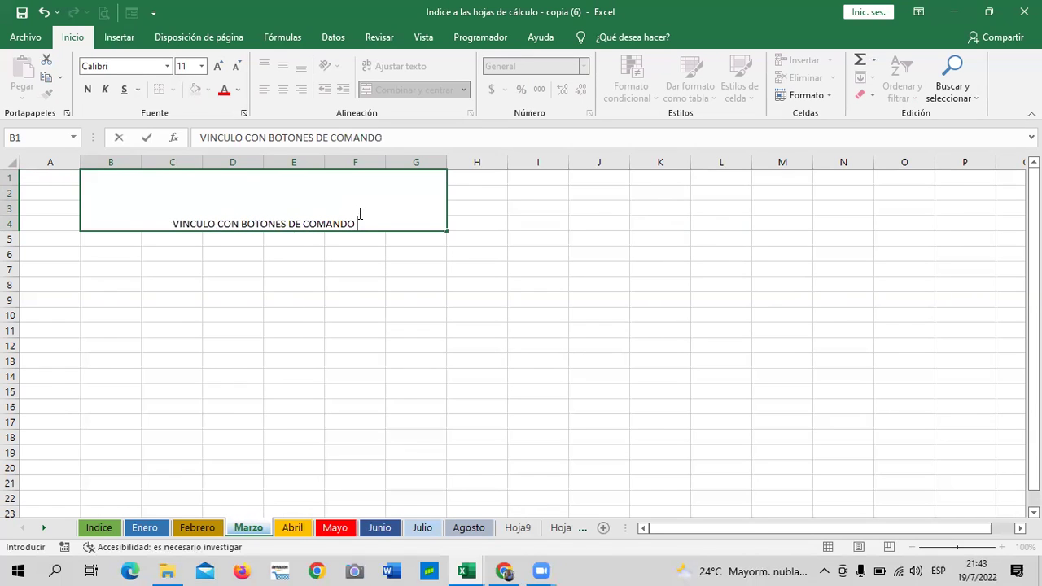
{"action": "type", "text": "CON MACROS"}
{"action": "key", "text": "Return"}
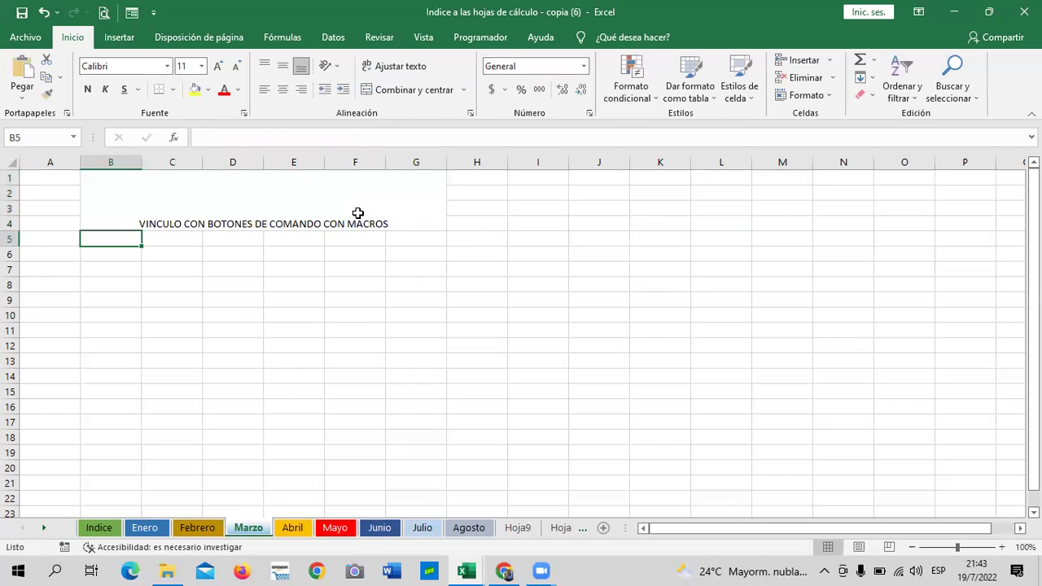
{"action": "left_click_drag", "start_coordinate": [509, 379], "coordinate": [456, 362]}
{"action": "left_click", "coordinate": [355, 207]}
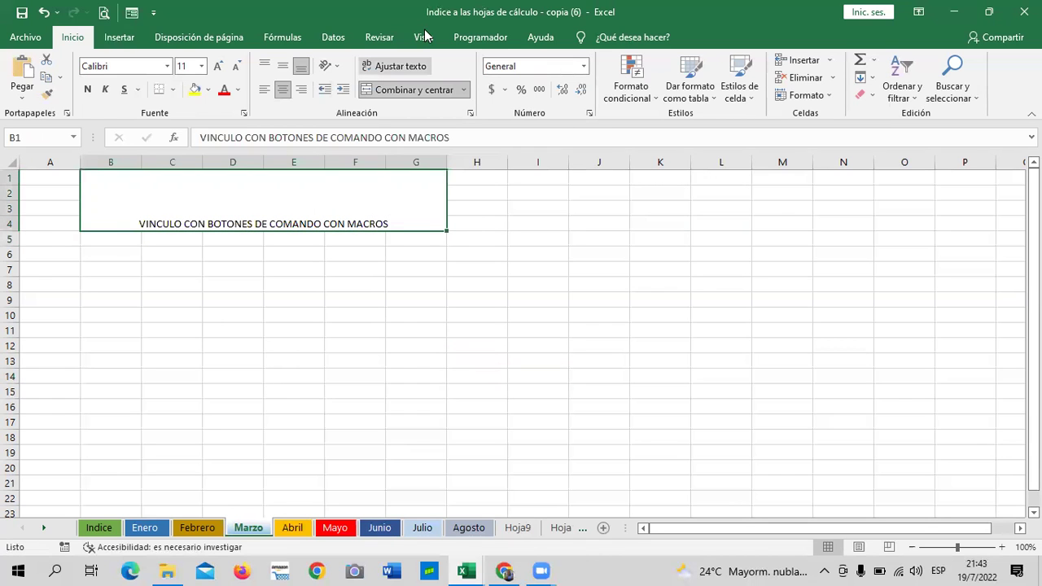
Apply the 60% - Énfasis4 cell style to the title and enlarge its font to 16.
{"action": "left_click", "coordinate": [748, 98]}
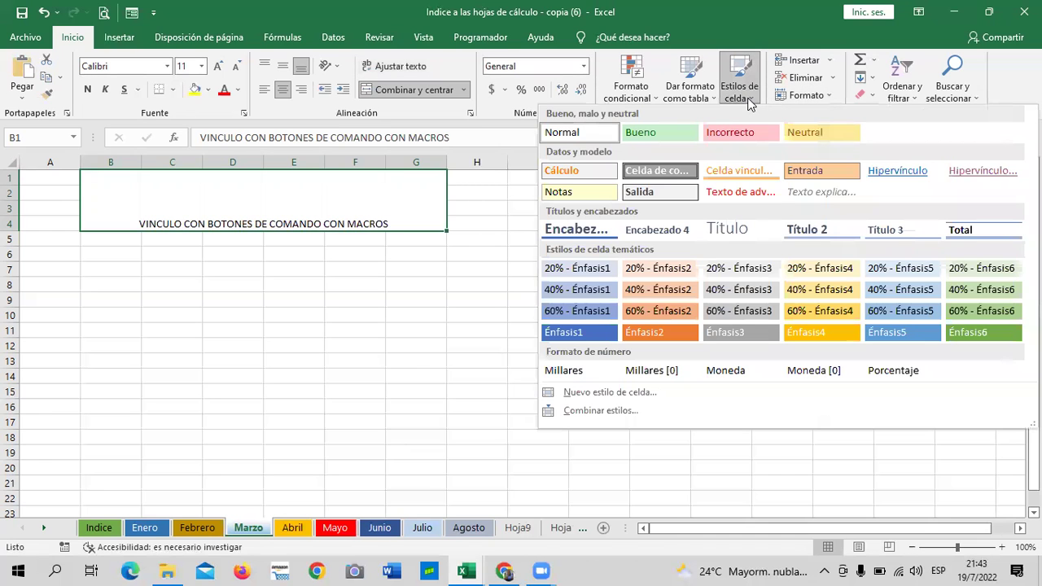
{"action": "left_click", "coordinate": [823, 312]}
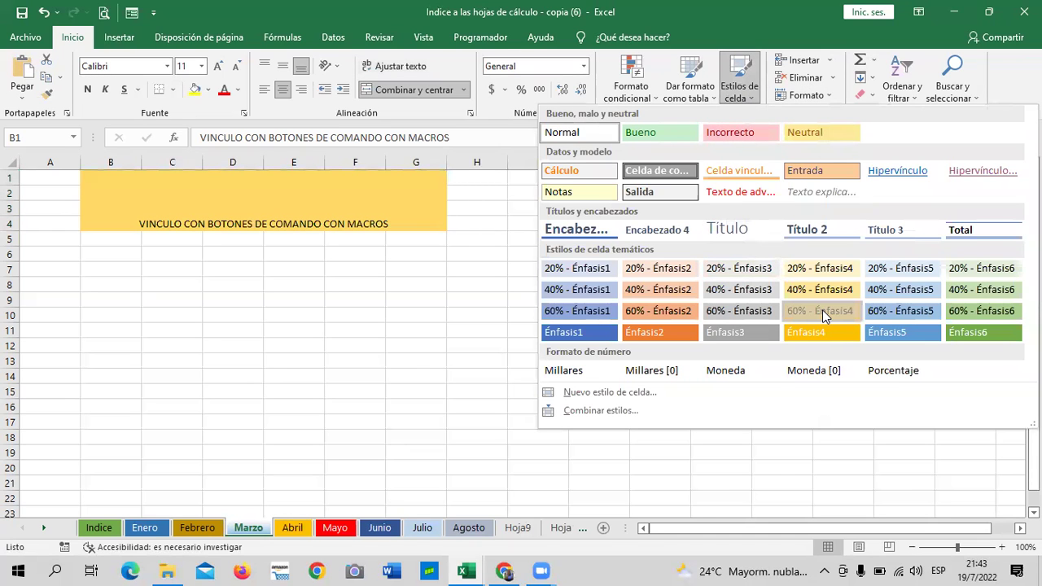
{"action": "left_click", "coordinate": [218, 69]}
{"action": "left_click", "coordinate": [493, 312]}
{"action": "left_click", "coordinate": [390, 212]}
{"action": "left_click", "coordinate": [381, 344]}
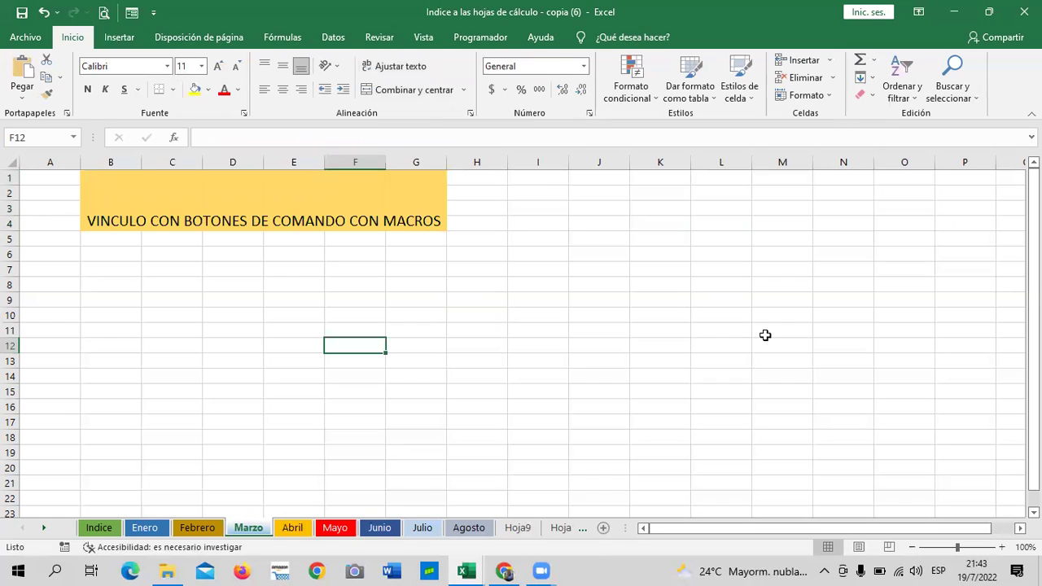
Show the Programador tab and review the Enero-selecting macro in Módulo1 before returning to Excel.
{"action": "left_click", "coordinate": [479, 44]}
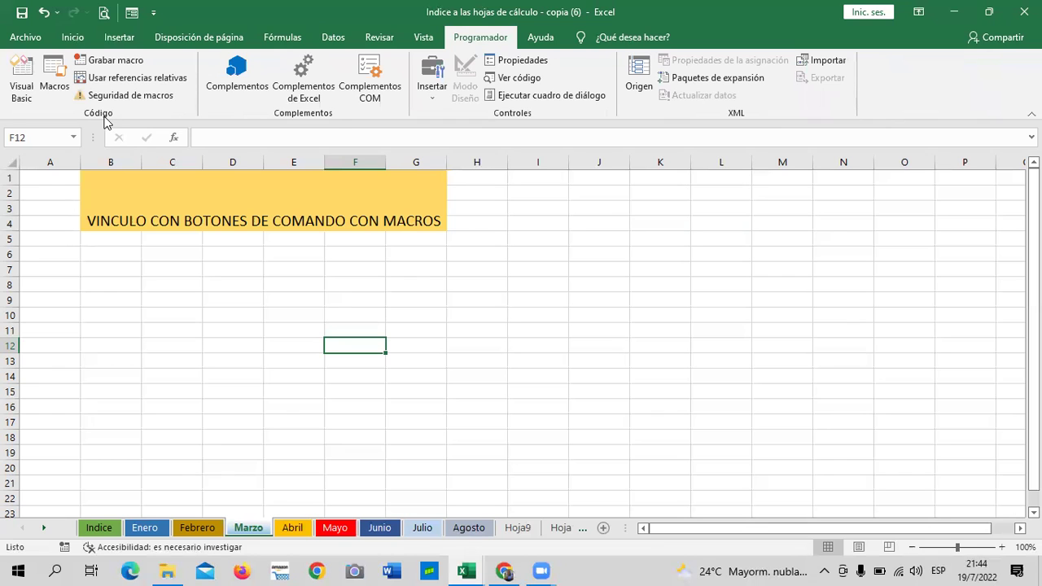
{"action": "left_click", "coordinate": [16, 89]}
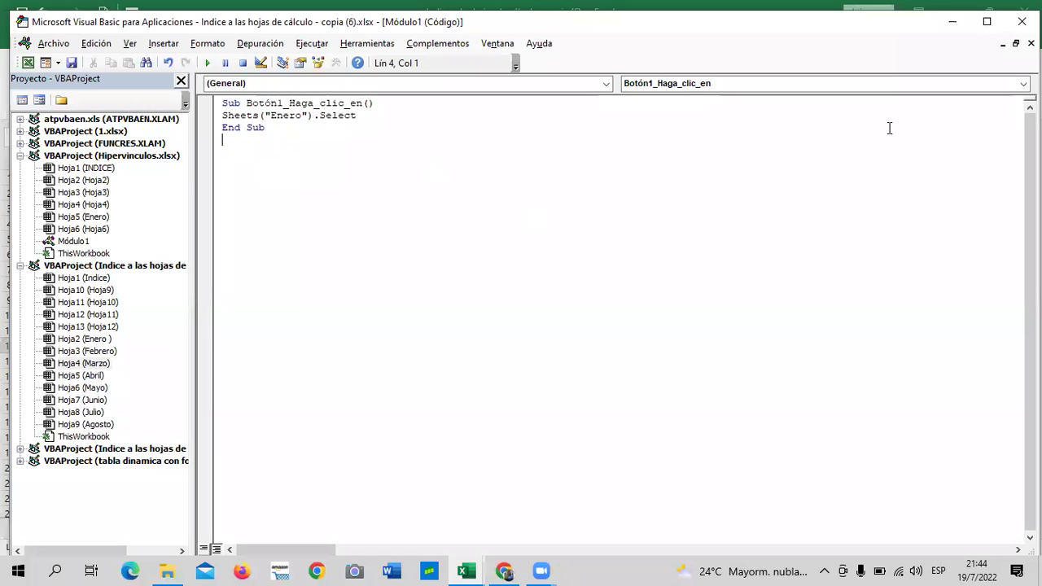
{"action": "key", "text": "alt+F11"}
{"action": "left_click", "coordinate": [564, 331]}
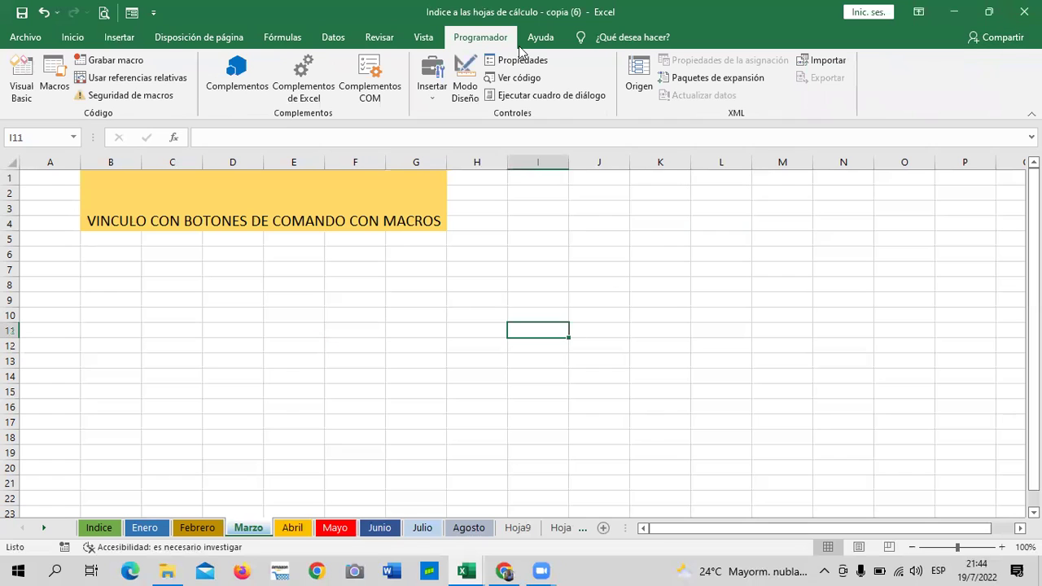
Confirm the Herramientas para análisis - VBA add-in stays enabled in the Excel add-ins manager.
{"action": "left_click", "coordinate": [31, 39]}
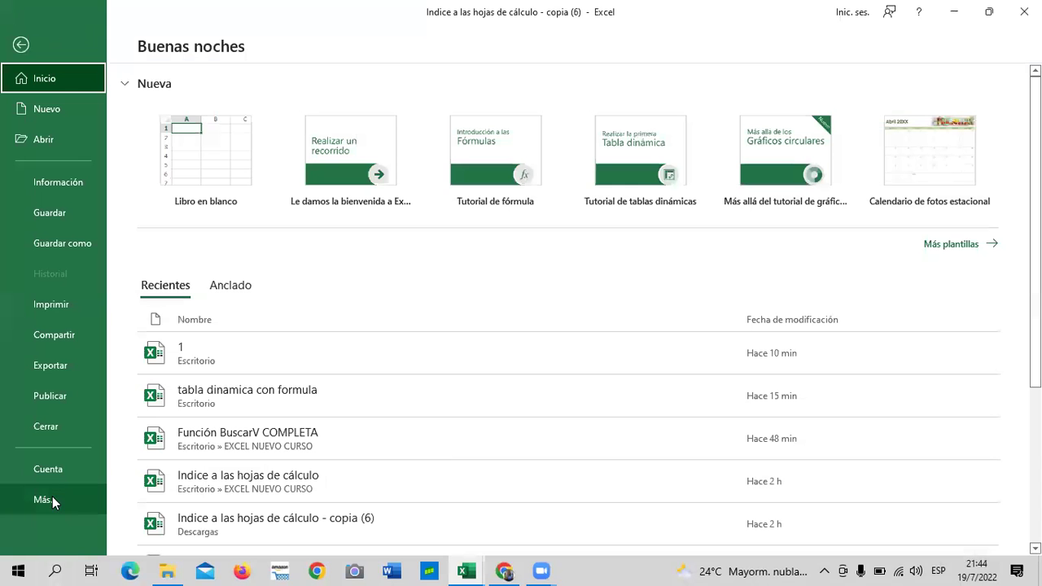
{"action": "left_click", "coordinate": [63, 497]}
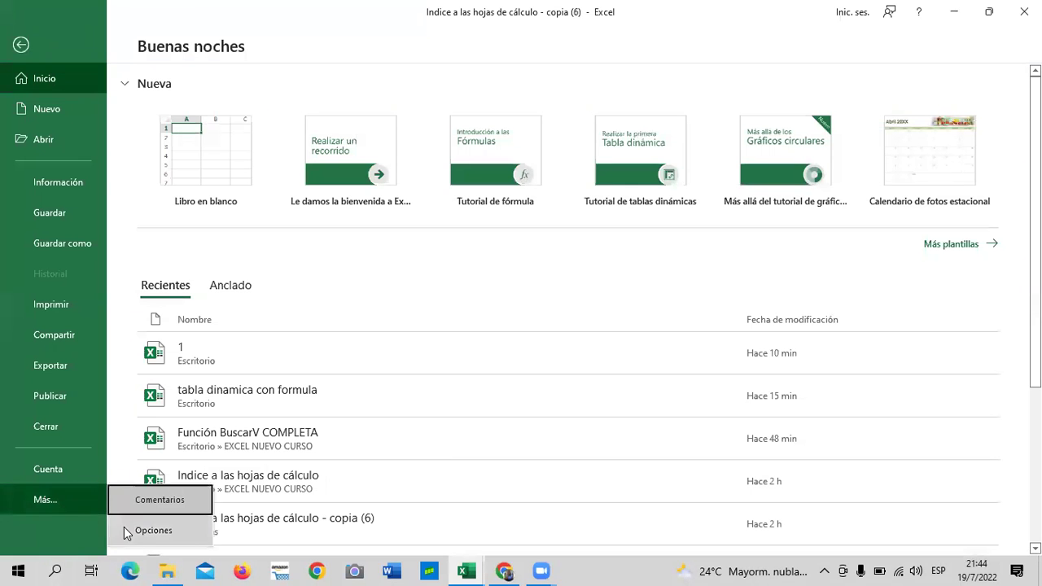
{"action": "left_click", "coordinate": [125, 533]}
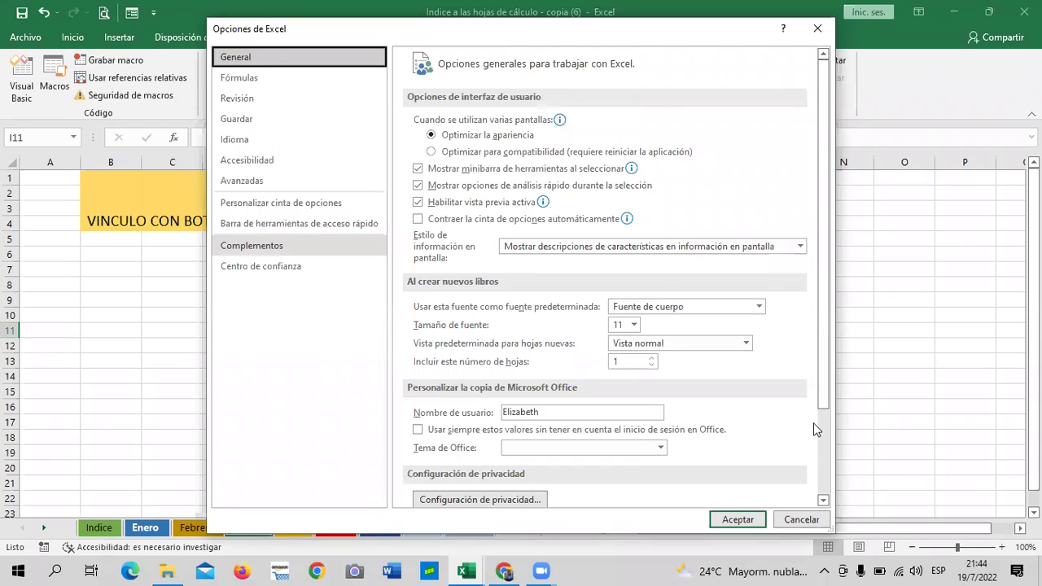
{"action": "left_click", "coordinate": [812, 363]}
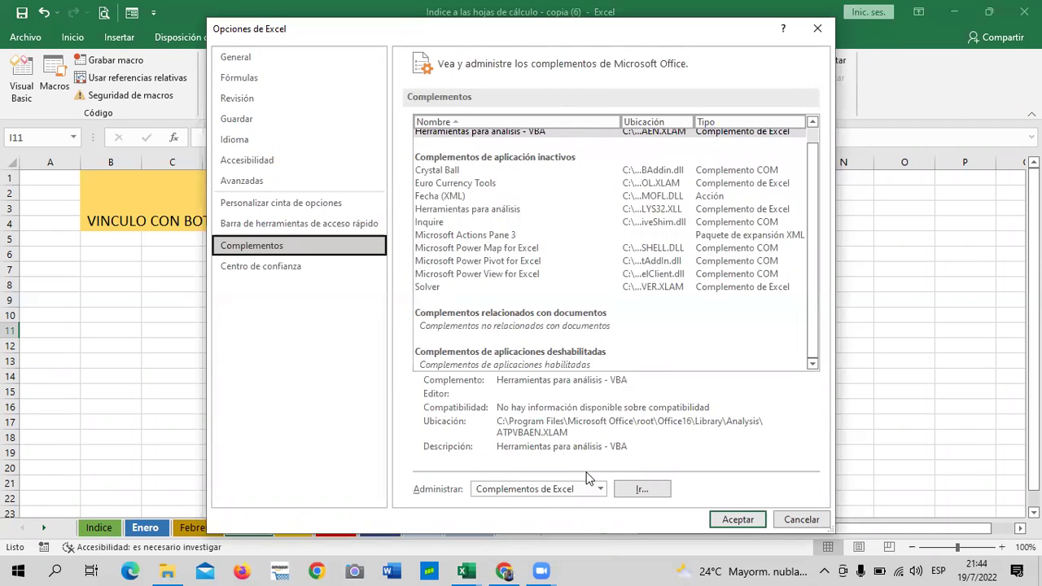
{"action": "left_click", "coordinate": [641, 489]}
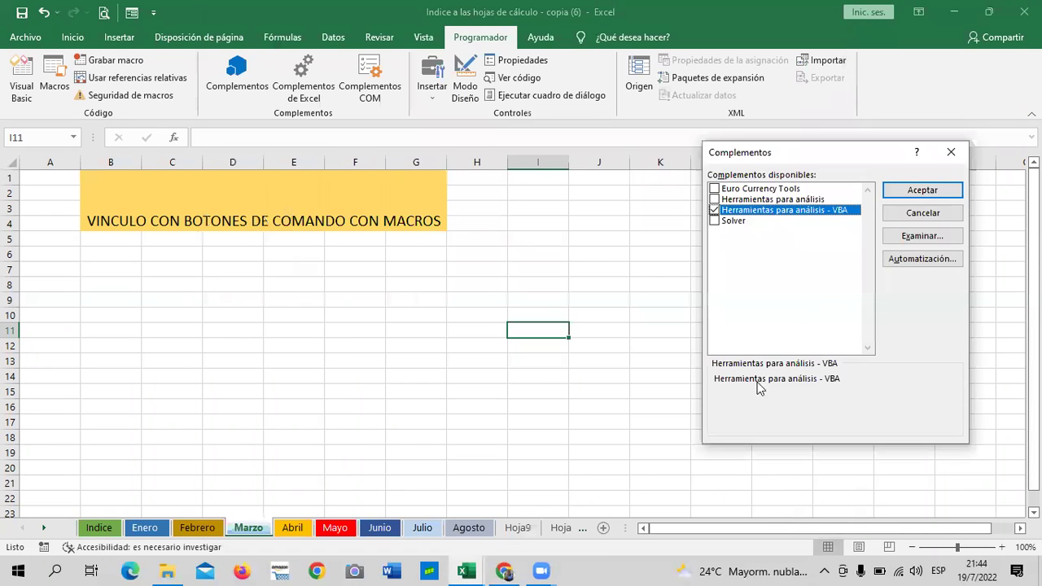
{"action": "left_click_drag", "start_coordinate": [808, 162], "coordinate": [779, 172]}
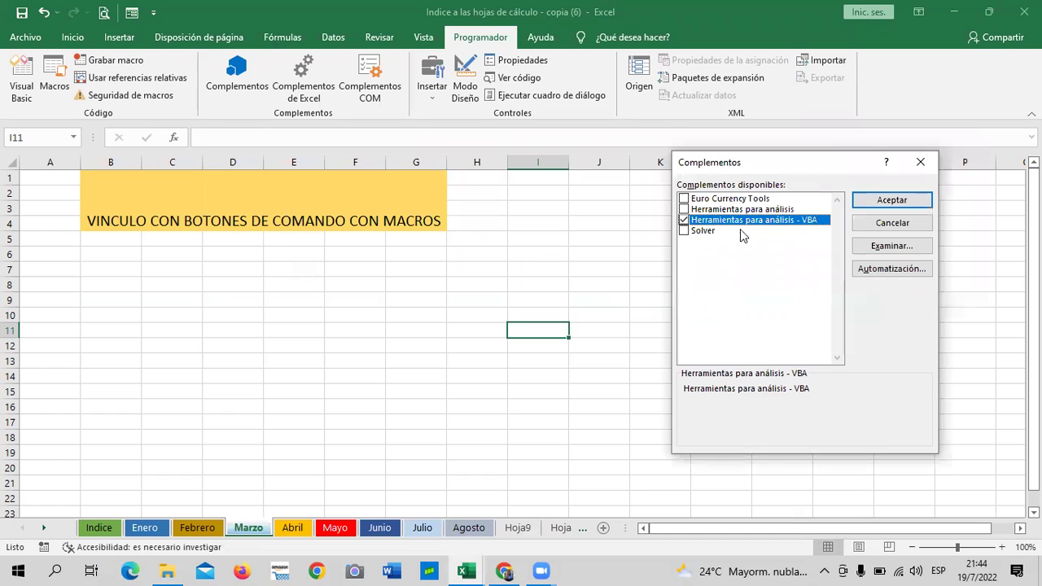
{"action": "left_click", "coordinate": [886, 200]}
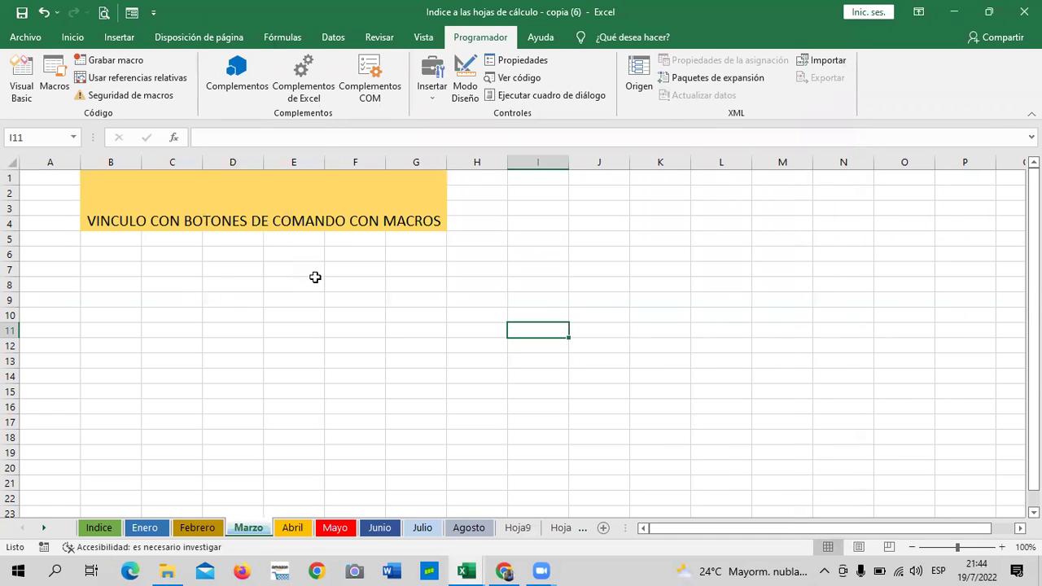
Verify Programador is checked under Personalizar cinta de opciones and apply the options.
{"action": "left_click", "coordinate": [29, 38]}
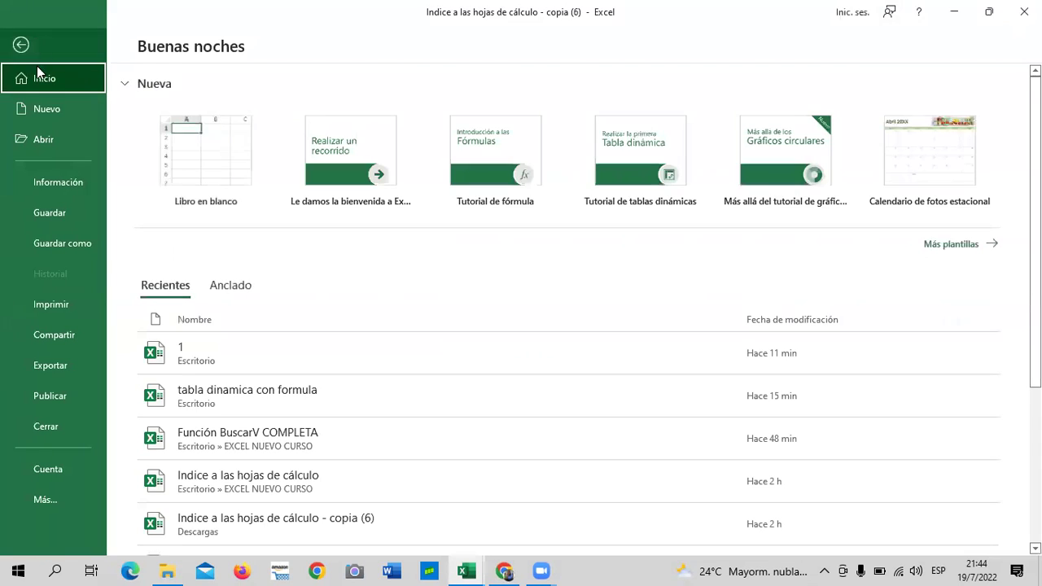
{"action": "left_click", "coordinate": [68, 502]}
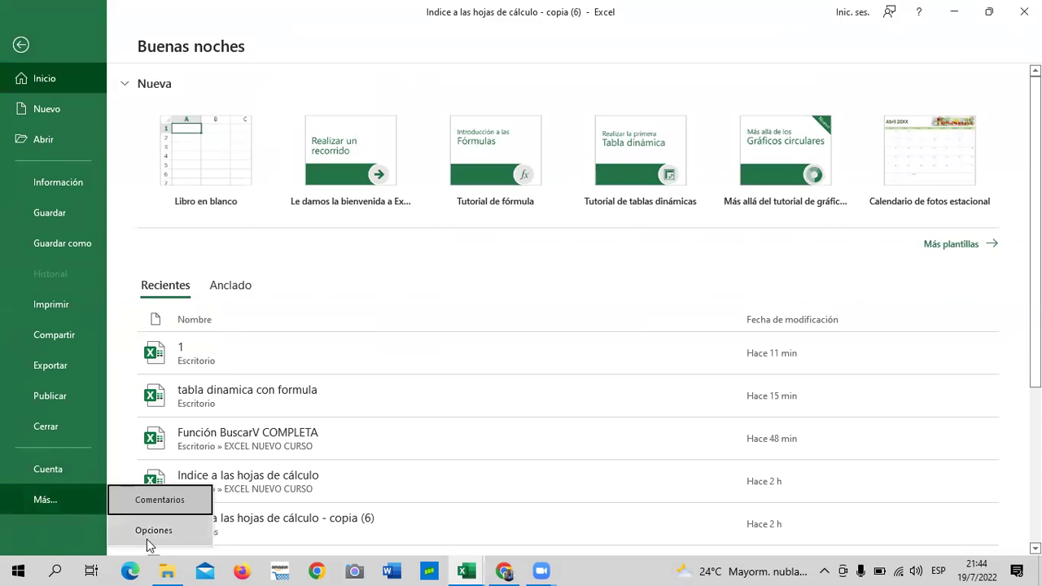
{"action": "left_click", "coordinate": [148, 536]}
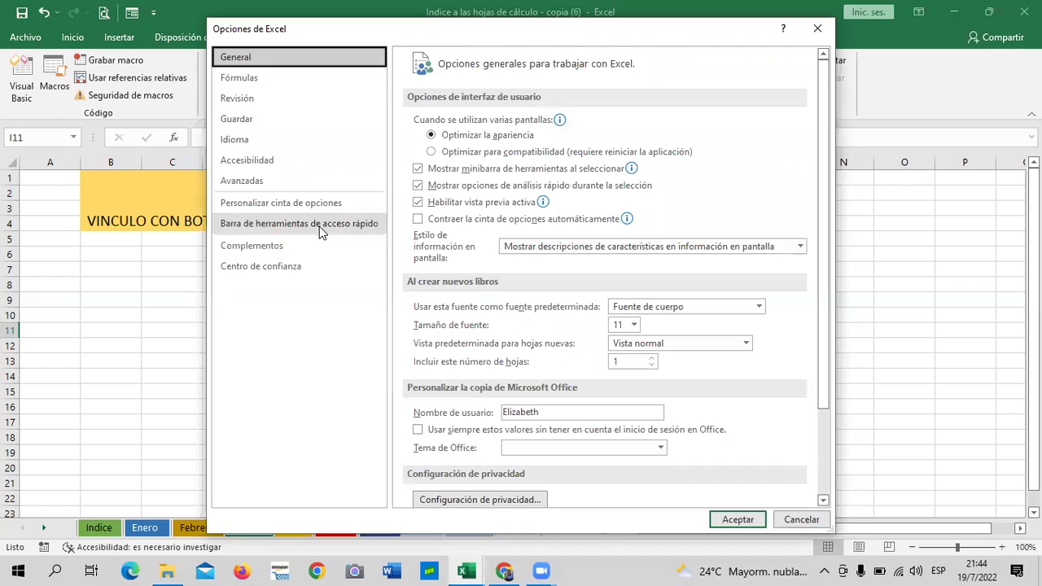
{"action": "left_click", "coordinate": [311, 206]}
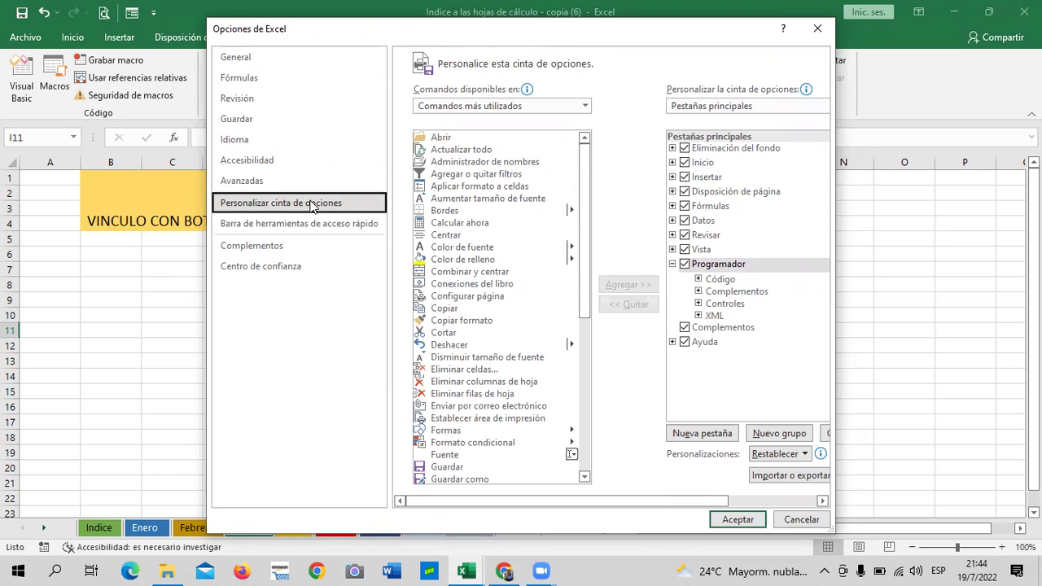
{"action": "left_click", "coordinate": [673, 265]}
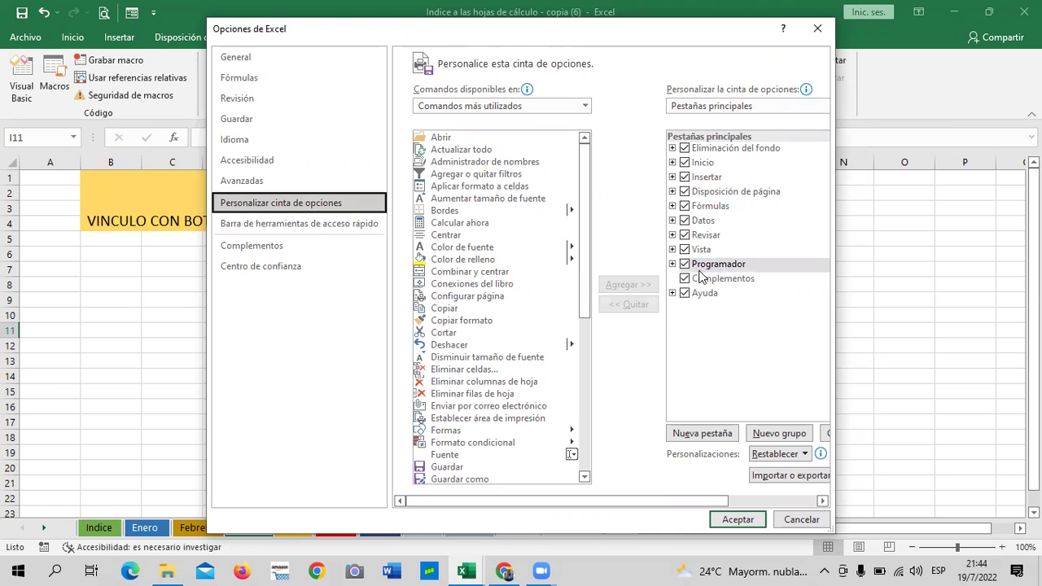
{"action": "left_click", "coordinate": [688, 268]}
{"action": "left_click", "coordinate": [672, 265]}
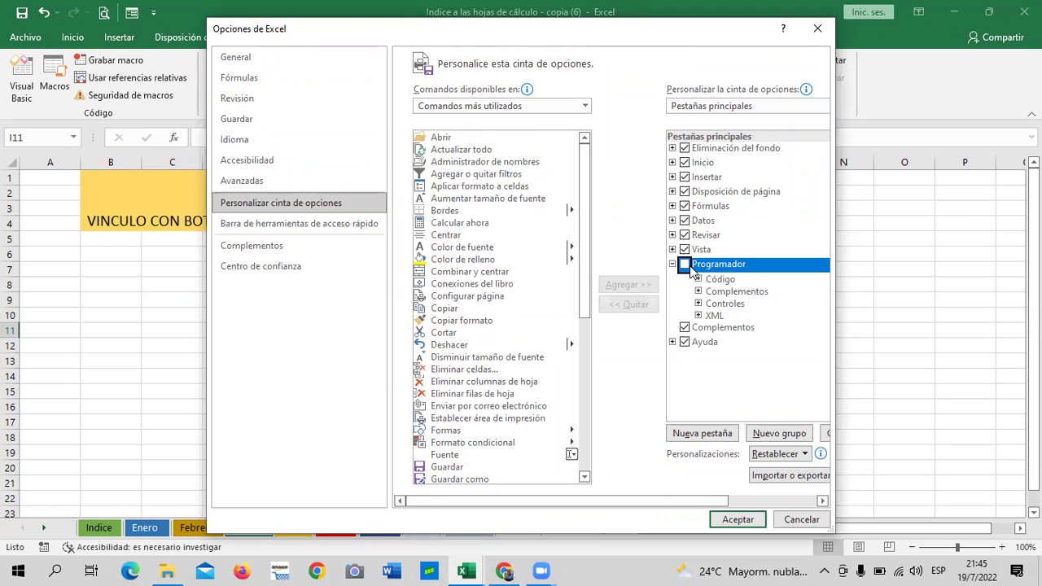
{"action": "left_click", "coordinate": [682, 266]}
{"action": "left_click", "coordinate": [684, 265]}
{"action": "left_click", "coordinate": [672, 265]}
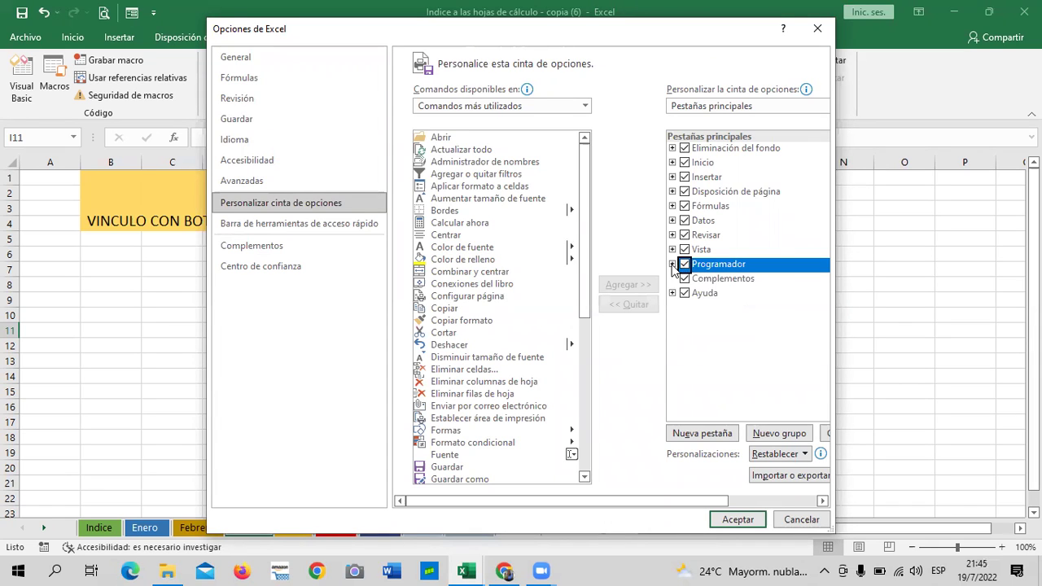
{"action": "left_click", "coordinate": [673, 265]}
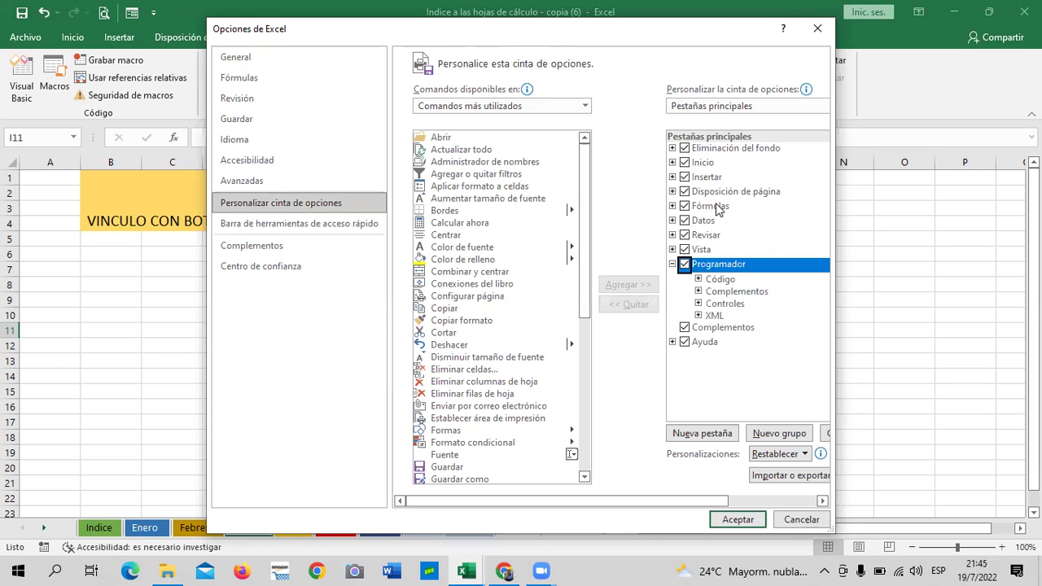
{"action": "left_click", "coordinate": [745, 520]}
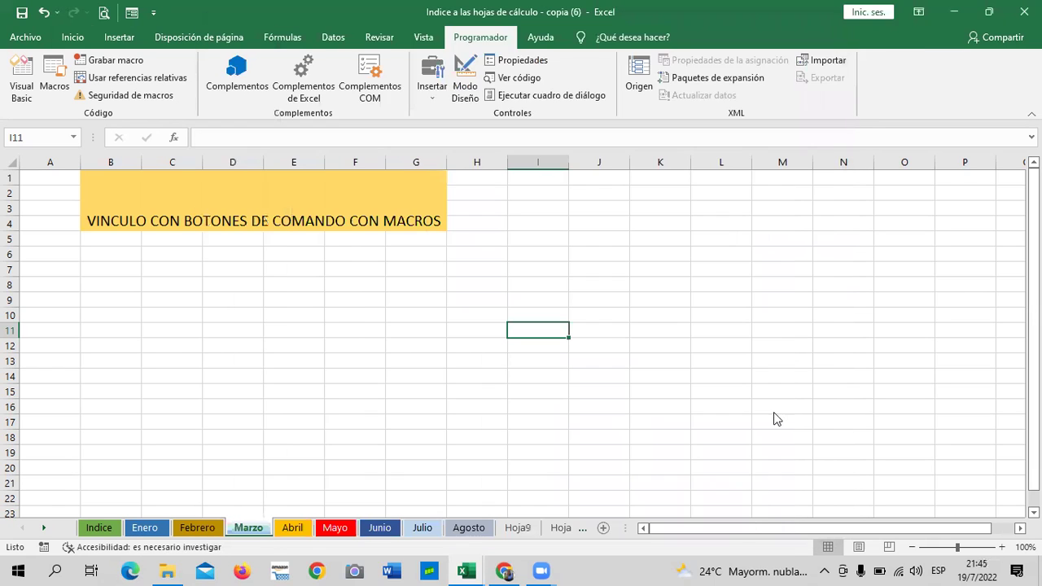
Select J12:J13 on Marzo and open the Insertar controls gallery on the Programador tab.
{"action": "left_click", "coordinate": [597, 259]}
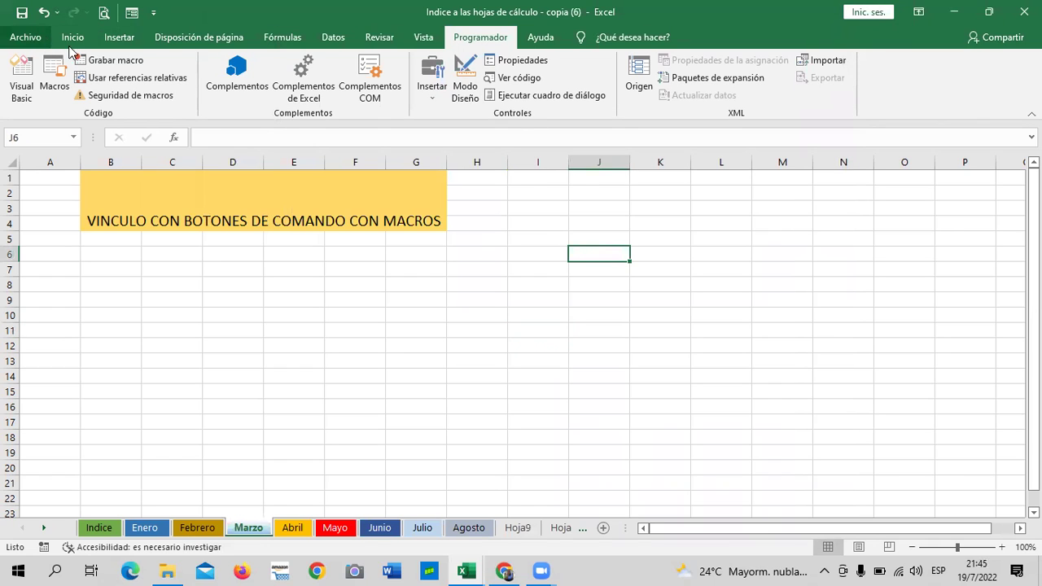
{"action": "left_click", "coordinate": [471, 374]}
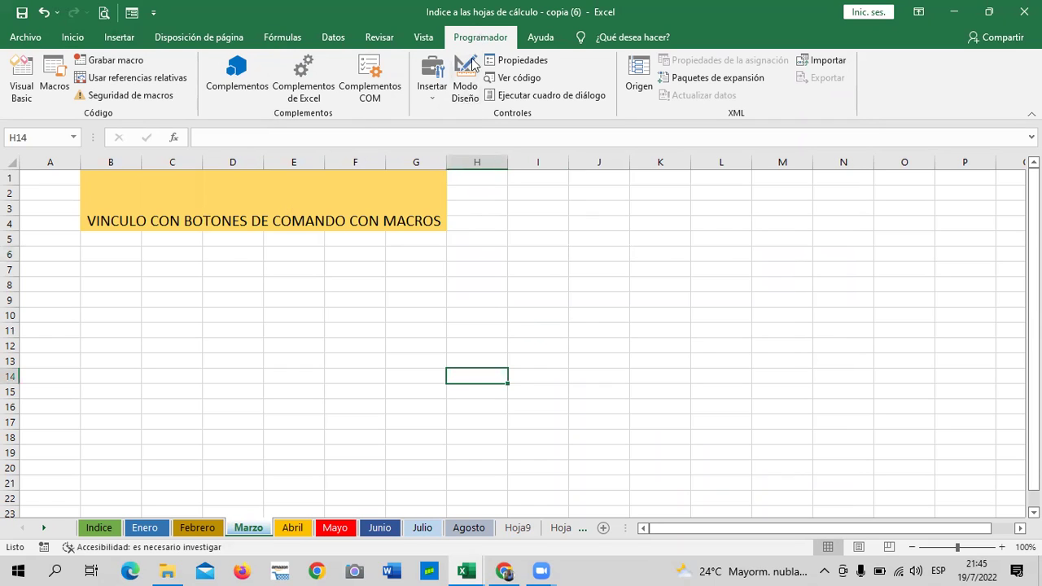
{"action": "left_click", "coordinate": [700, 346]}
{"action": "left_click", "coordinate": [573, 356]}
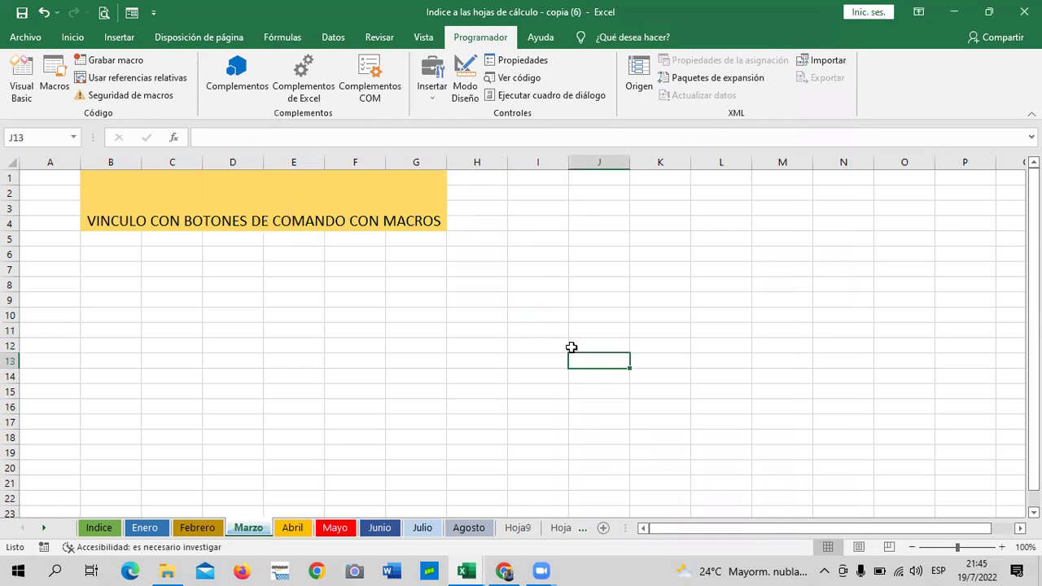
{"action": "left_click", "coordinate": [571, 348], "text": "shift"}
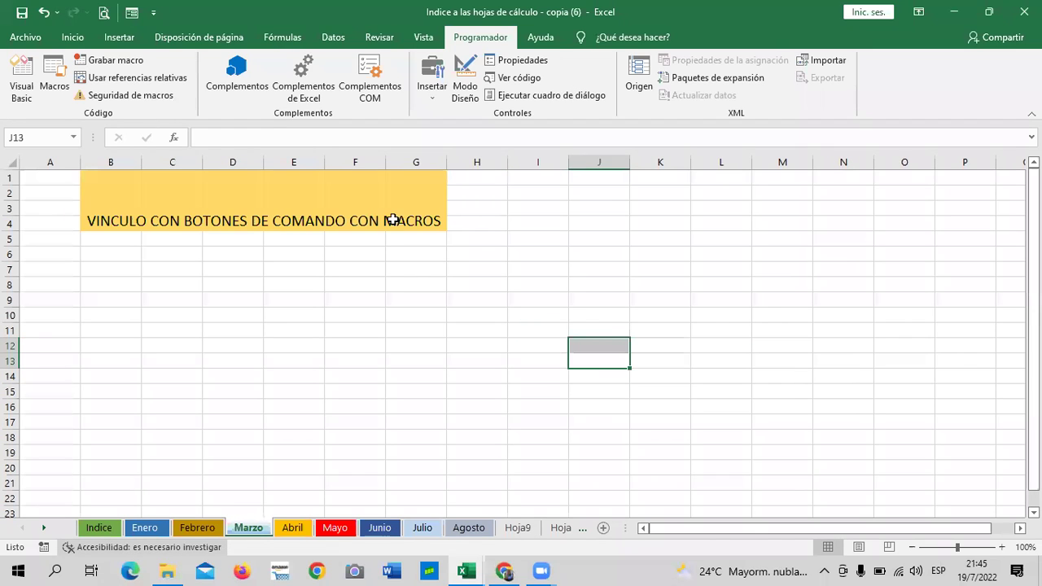
{"action": "left_click", "coordinate": [434, 104]}
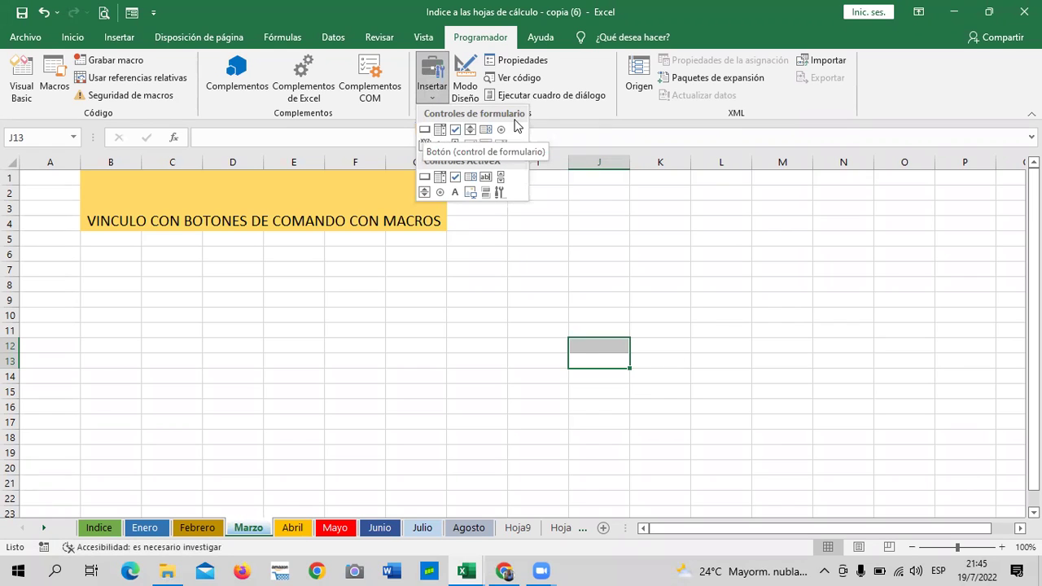
Draw a form button over B6:C8 and create its new macro Botón1_Haga_clic_en.
{"action": "left_click", "coordinate": [424, 130]}
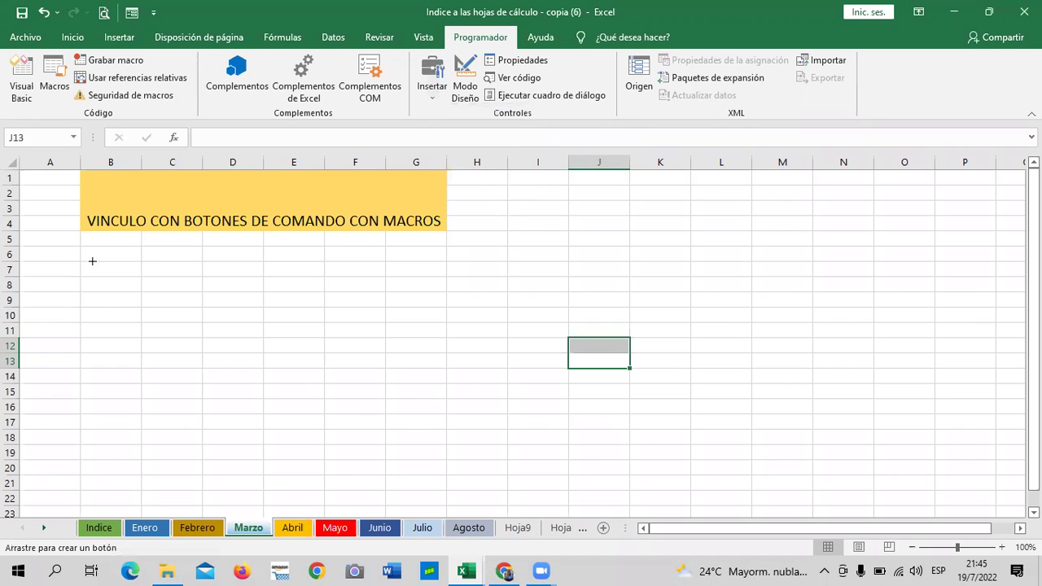
{"action": "mouse_move", "coordinate": [81, 246]}
{"action": "left_mouse_down"}
{"action": "mouse_move", "coordinate": [157, 291]}
{"action": "mouse_move", "coordinate": [200, 283]}
{"action": "mouse_move", "coordinate": [199, 291]}
{"action": "left_mouse_up"}
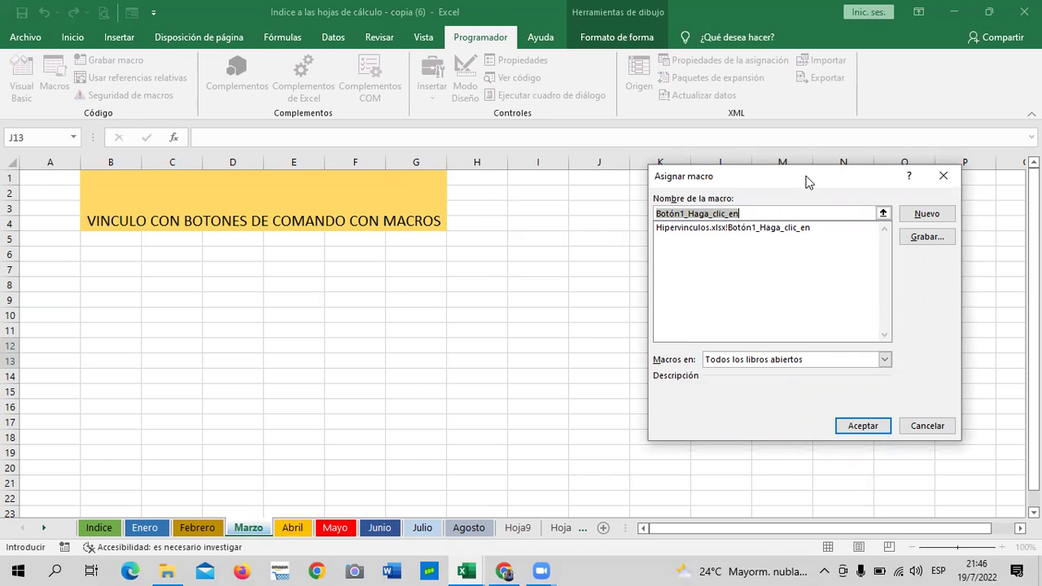
{"action": "left_click_drag", "start_coordinate": [803, 174], "coordinate": [749, 169]}
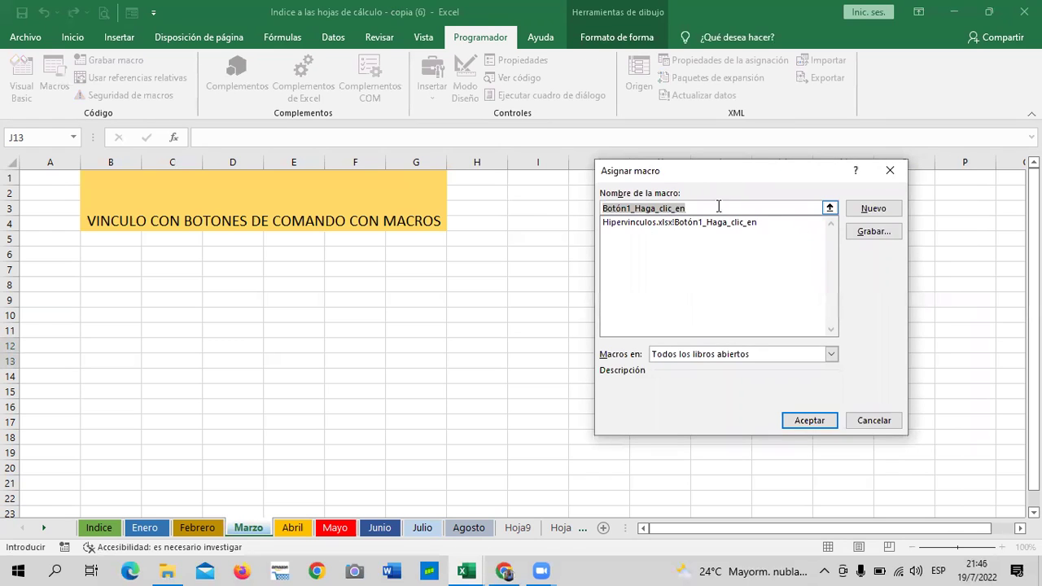
{"action": "left_click", "coordinate": [874, 209]}
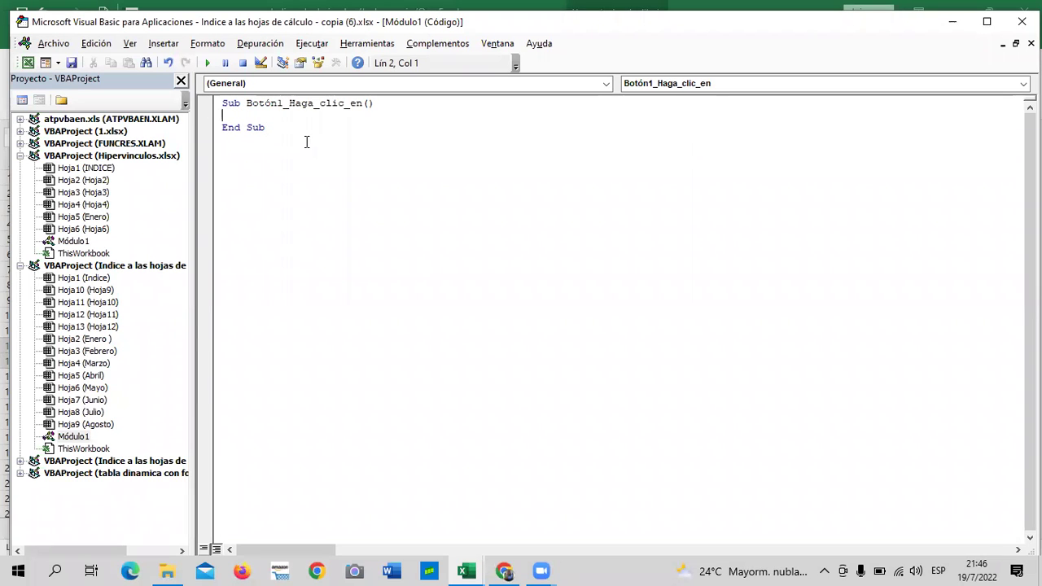
Write Sheets("Agosto").Select inside the Botón1_Haga_clic_en procedure.
{"action": "type", "text": "sHEE"}
{"action": "key", "text": "BackSpace"}
{"action": "key", "text": "BackSpace"}
{"action": "key", "text": "BackSpace"}
{"action": "key", "text": "BackSpace"}
{"action": "type", "text": "S"}
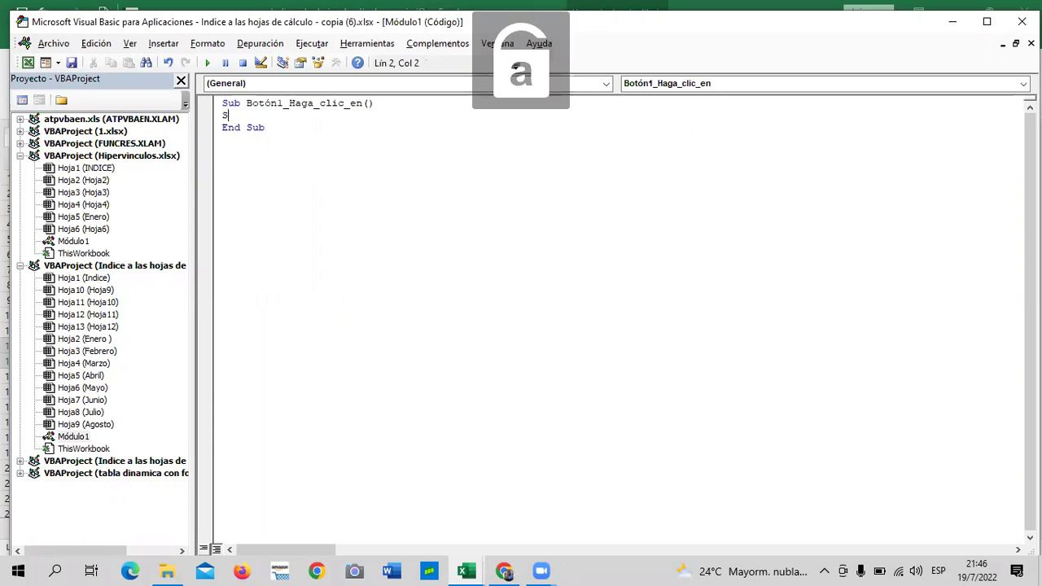
{"action": "type", "text": "hee"}
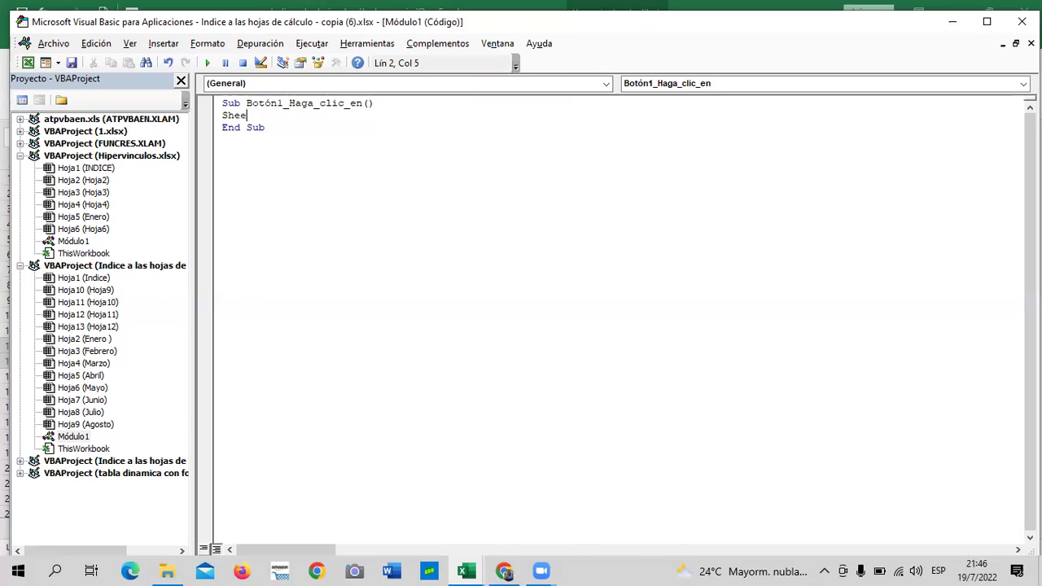
{"action": "type", "text": "t"}
{"action": "type", "text": "s"}
{"action": "type", "text": "(\""}
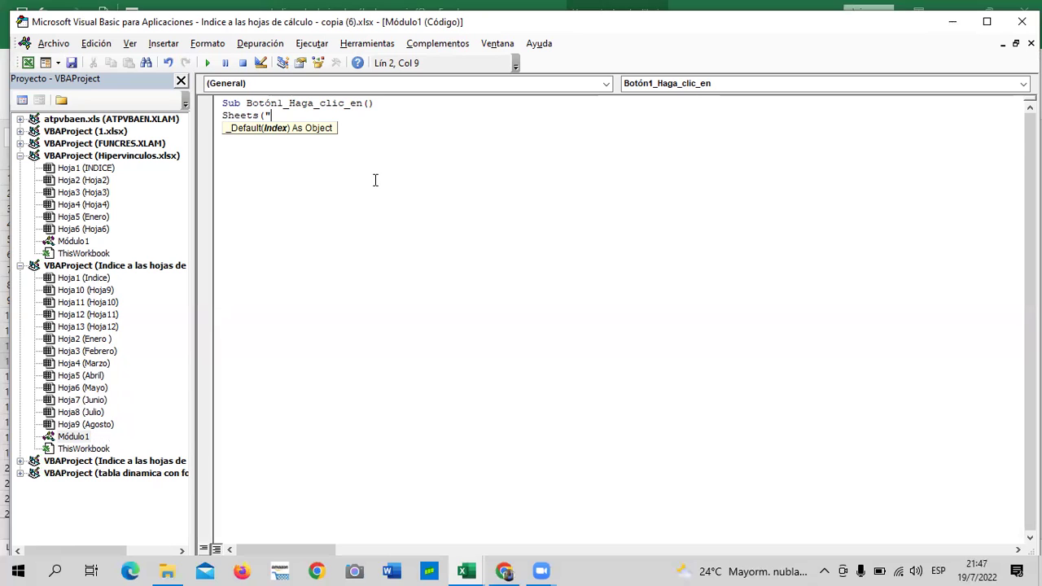
{"action": "type", "text": "Agosto\""}
{"action": "type", "text": ")"}
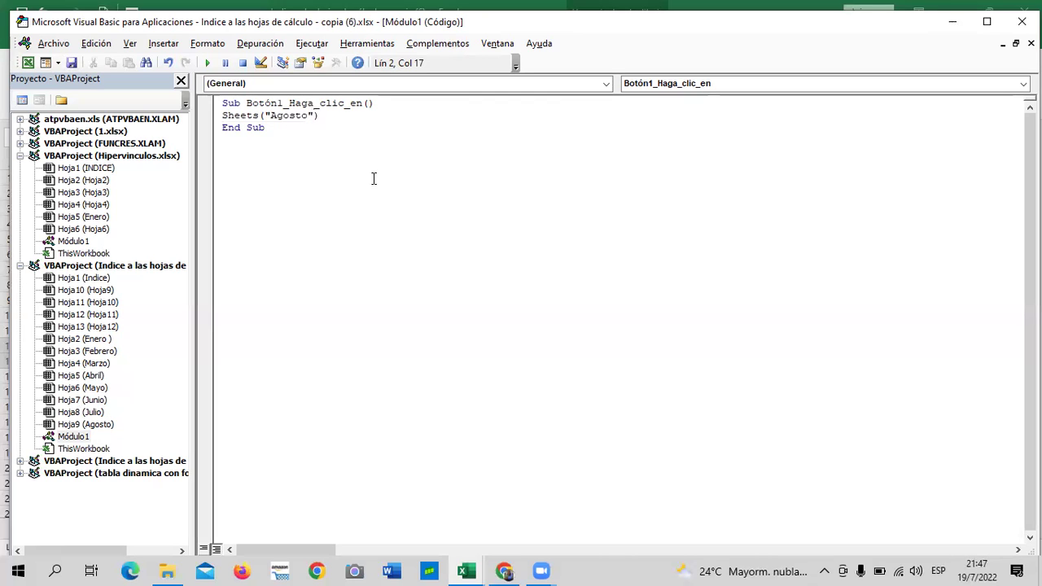
{"action": "type", "text": "."}
{"action": "type", "text": "Select"}
{"action": "left_click", "coordinate": [422, 234]}
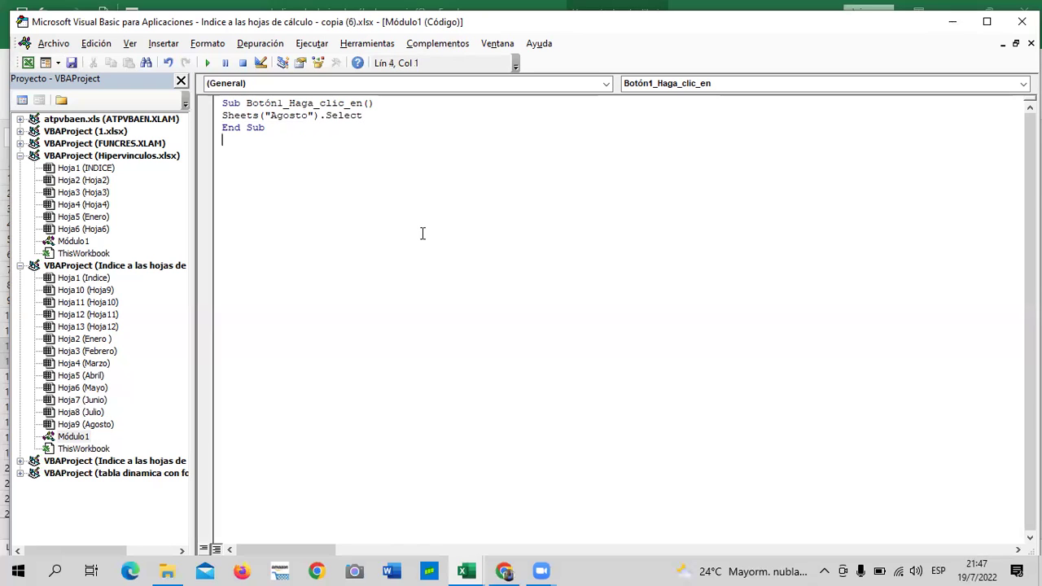
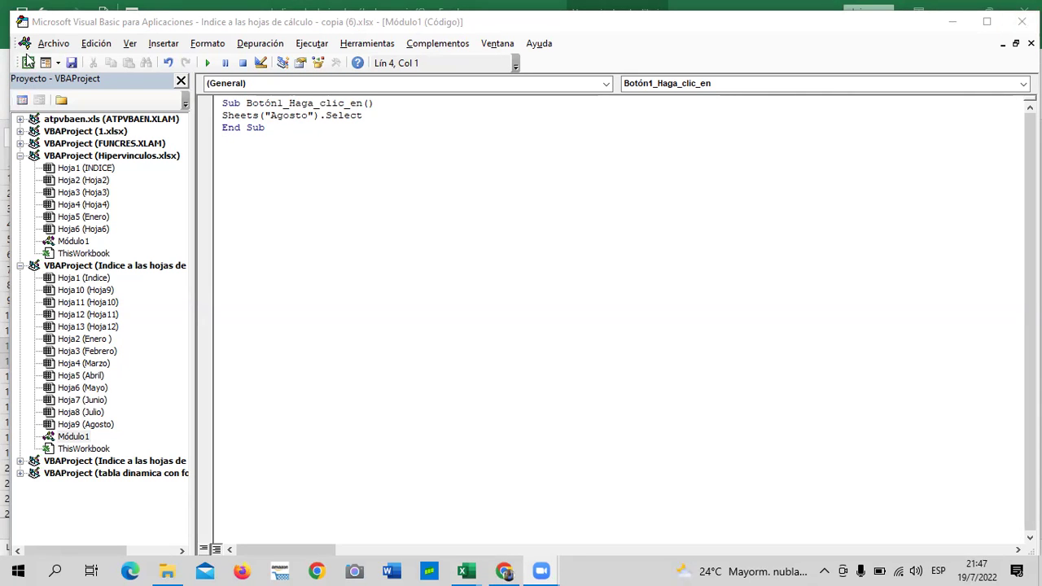
Close the VBA editor, run Botón 1 to jump to Agosto, then return to Marzo.
{"action": "left_click", "coordinate": [1022, 21]}
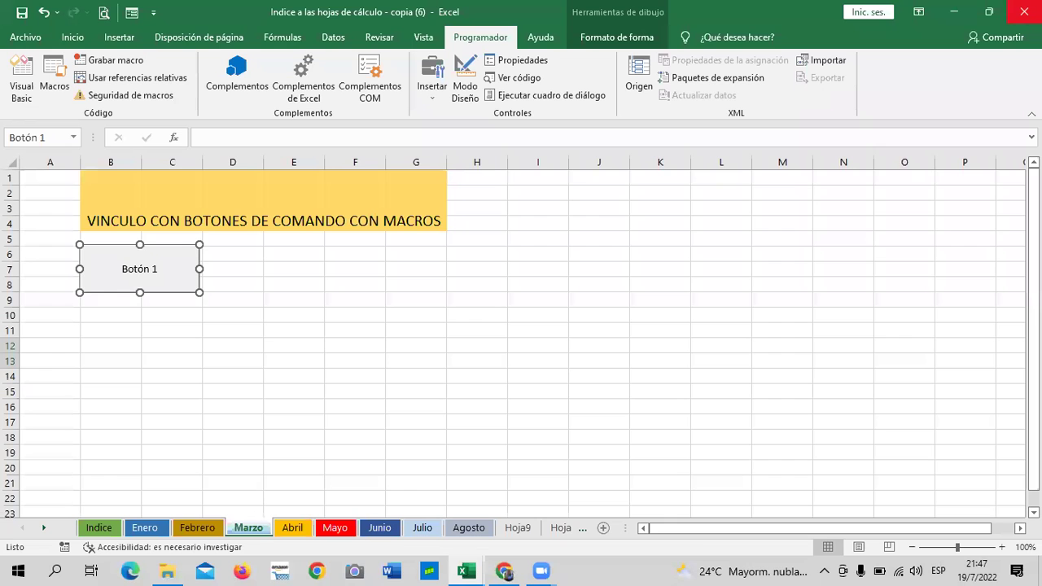
{"action": "left_click", "coordinate": [302, 325]}
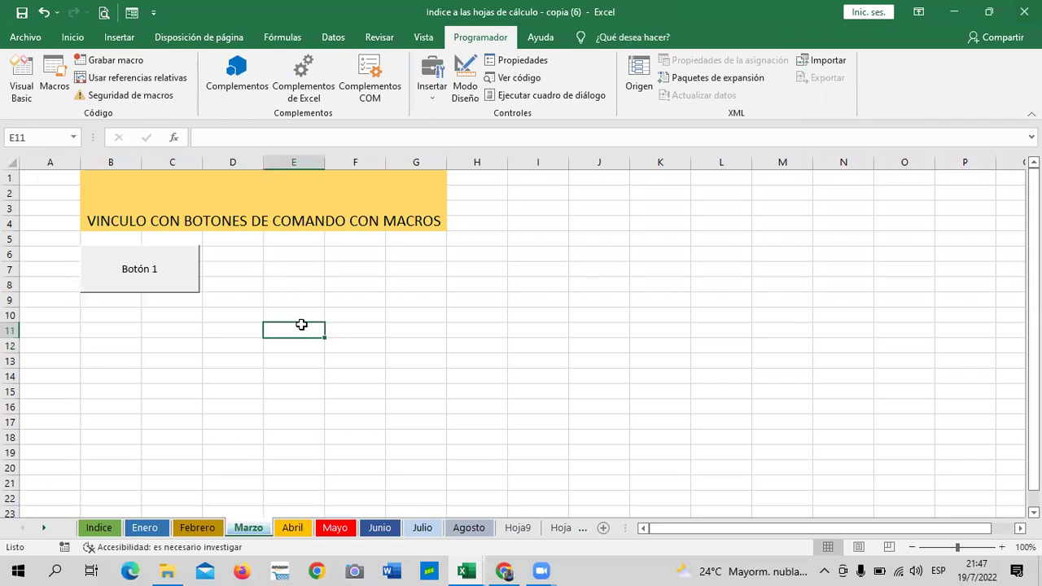
{"action": "left_click", "coordinate": [151, 275]}
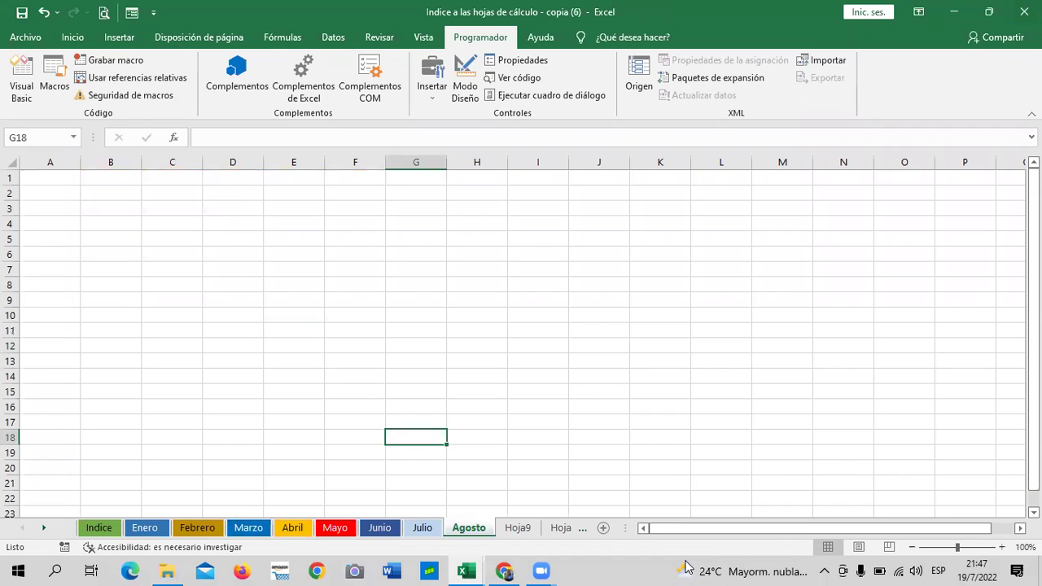
{"action": "left_click", "coordinate": [687, 566]}
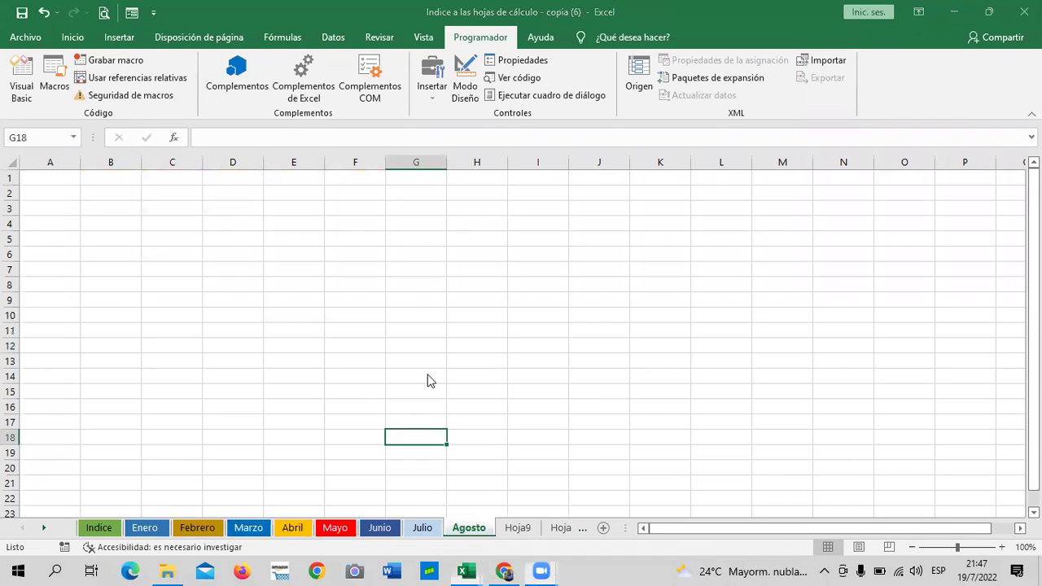
{"action": "left_click", "coordinate": [285, 529]}
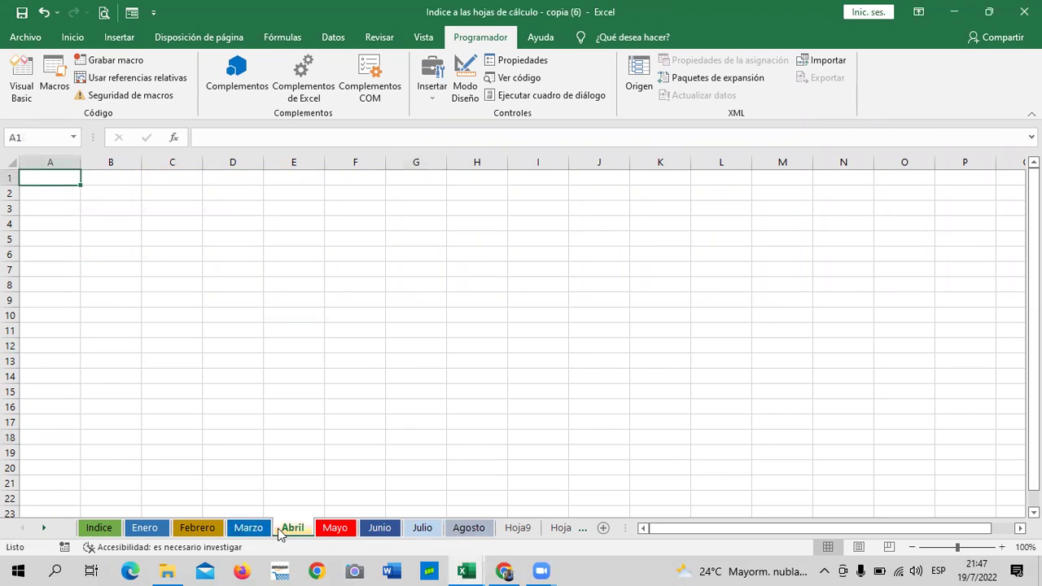
{"action": "left_click", "coordinate": [254, 529]}
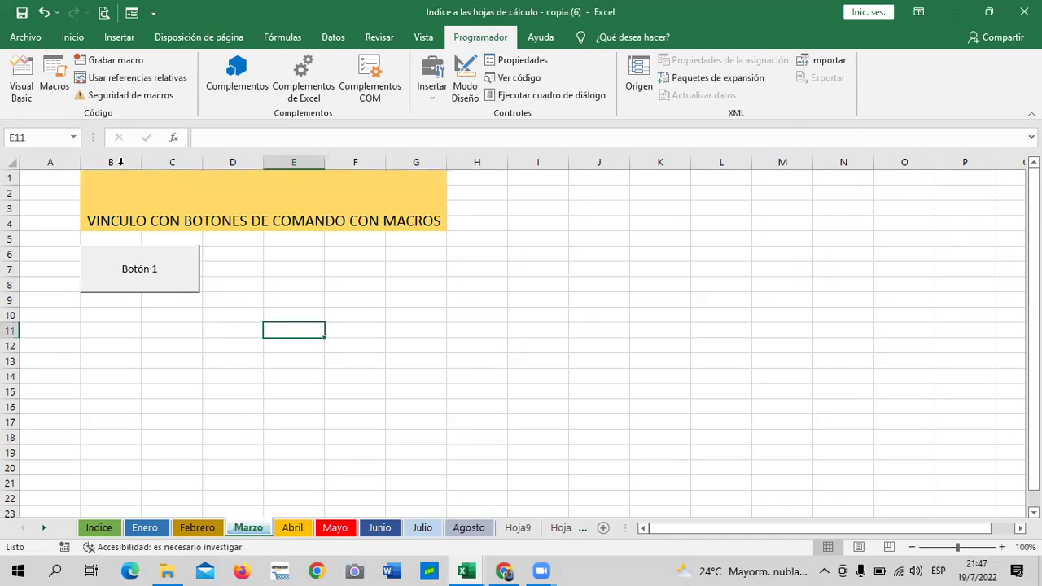
Run the Botón 1 macro again to reach Agosto, then go back to the Marzo sheet.
{"action": "left_click", "coordinate": [174, 289]}
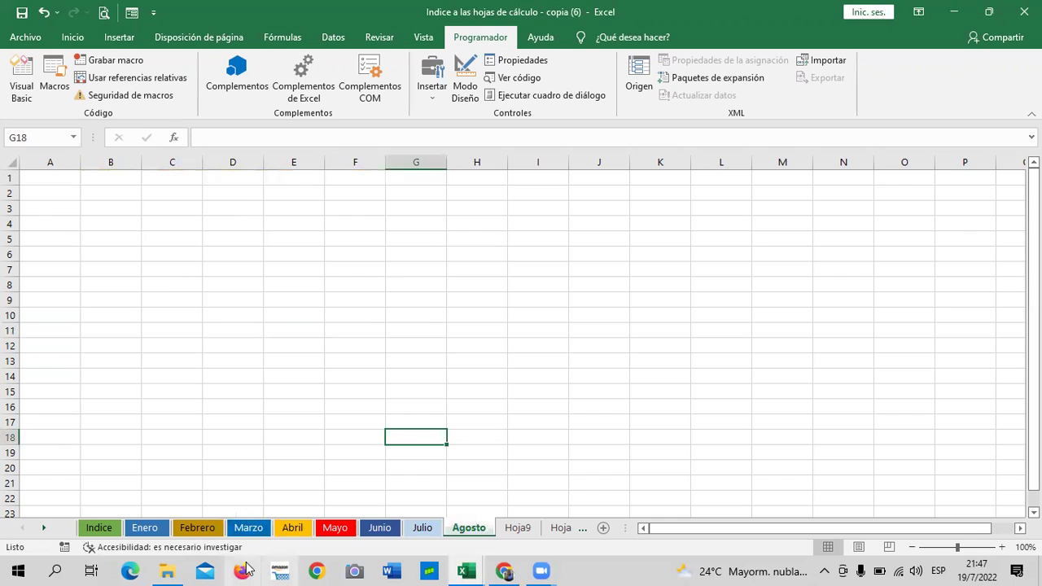
{"action": "left_click", "coordinate": [289, 530]}
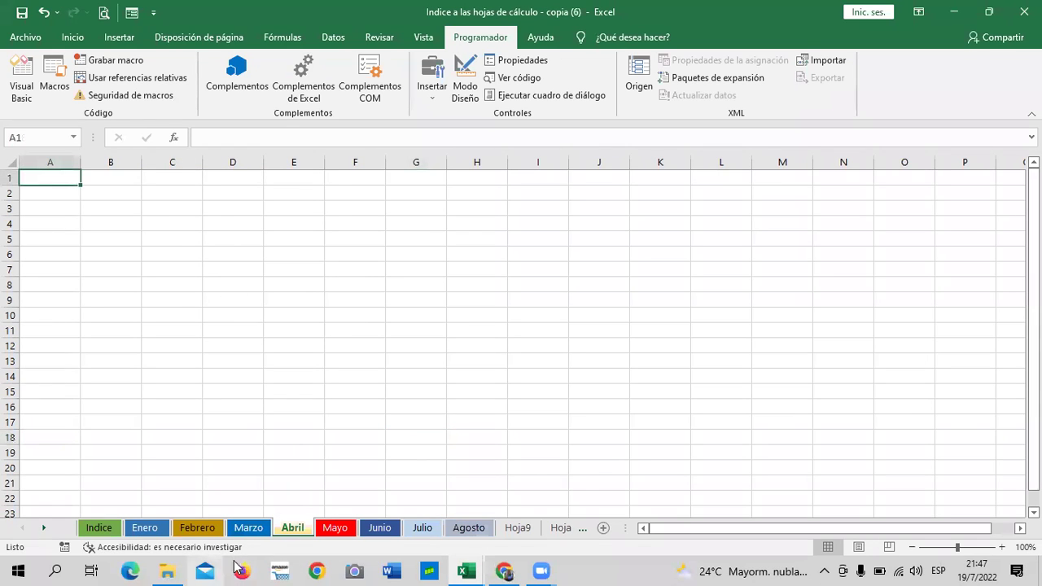
{"action": "left_click", "coordinate": [247, 528]}
Replace the Botón 1 button caption with the text 'HOJA AGOSTO' via Editar texto.
{"action": "left_click", "coordinate": [181, 287]}
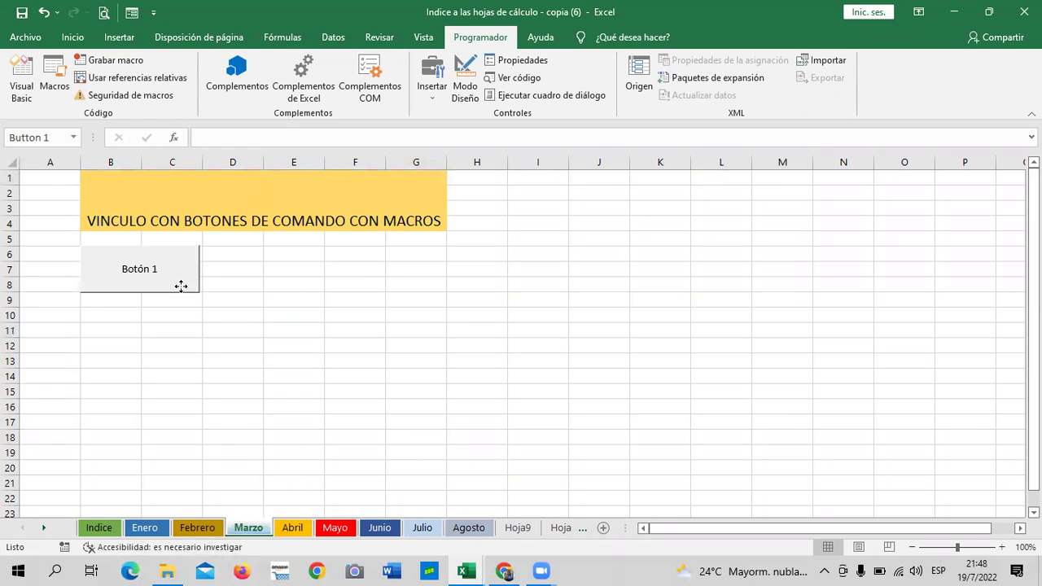
{"action": "right_click", "coordinate": [180, 287]}
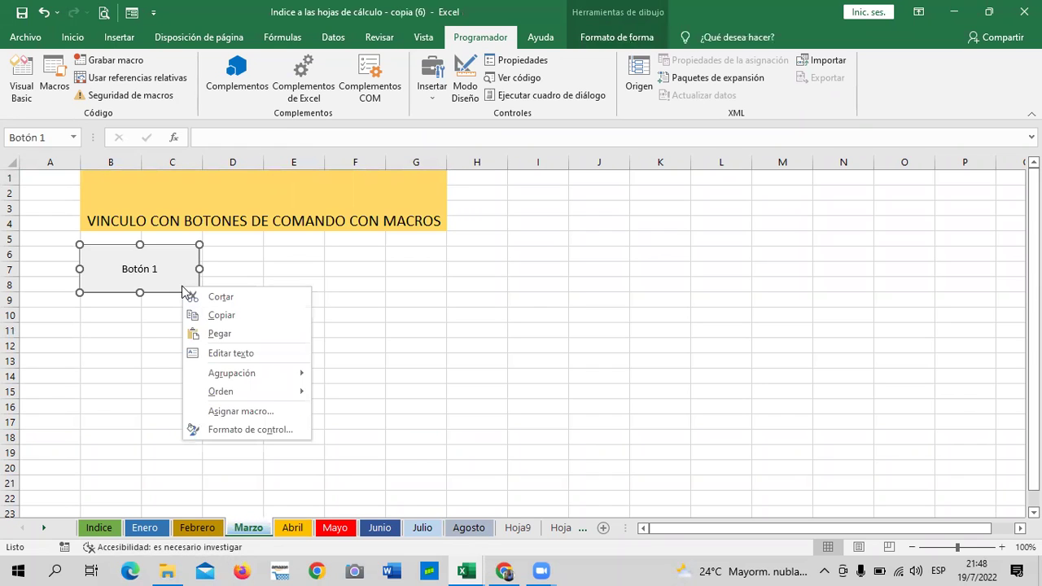
{"action": "right_click", "coordinate": [188, 274]}
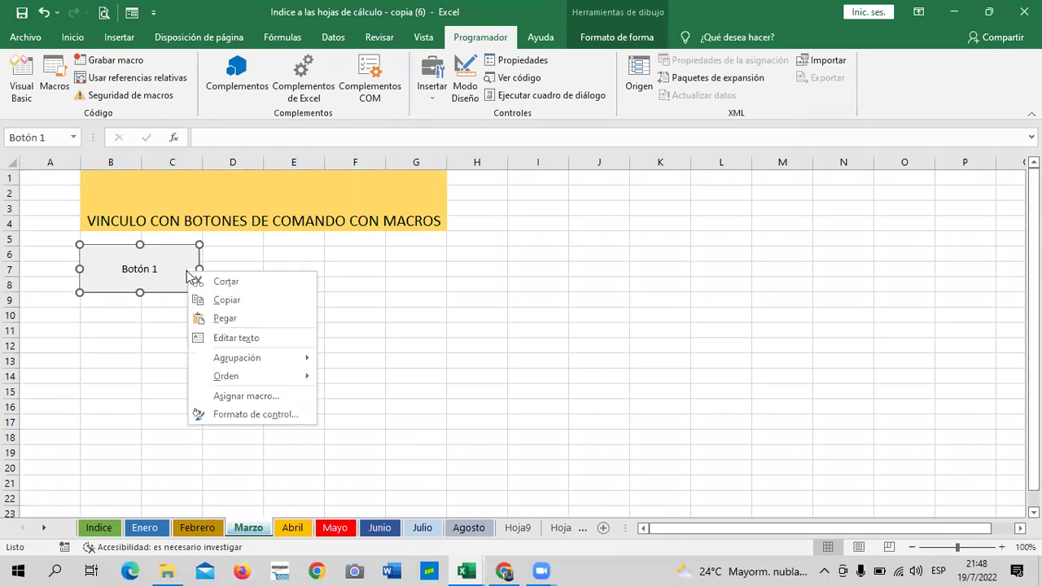
{"action": "left_click", "coordinate": [252, 339]}
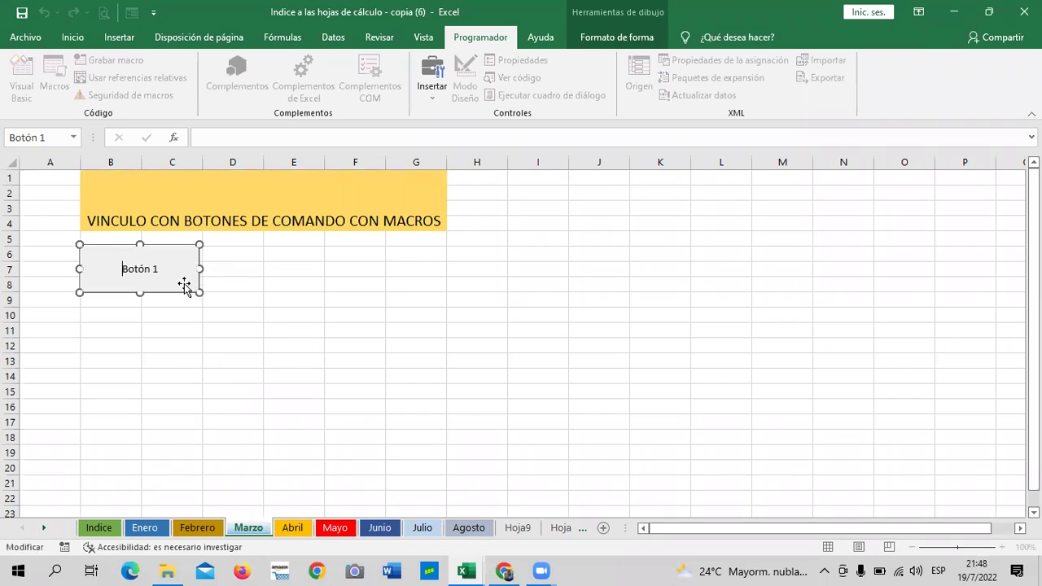
{"action": "key", "text": "Right"}
{"action": "key", "text": "Right"}
{"action": "key", "text": "Right"}
{"action": "key", "text": "Right"}
{"action": "key", "text": "BackSpace"}
{"action": "key", "text": "BackSpace"}
{"action": "key", "text": "BackSpace"}
{"action": "key", "text": "BackSpace"}
{"action": "key", "text": "BackSpace"}
{"action": "key", "text": "BackSpace"}
{"action": "key", "text": "BackSpace"}
{"action": "key", "text": "Caps_Lock"}
{"action": "type", "text": "HOJA "}
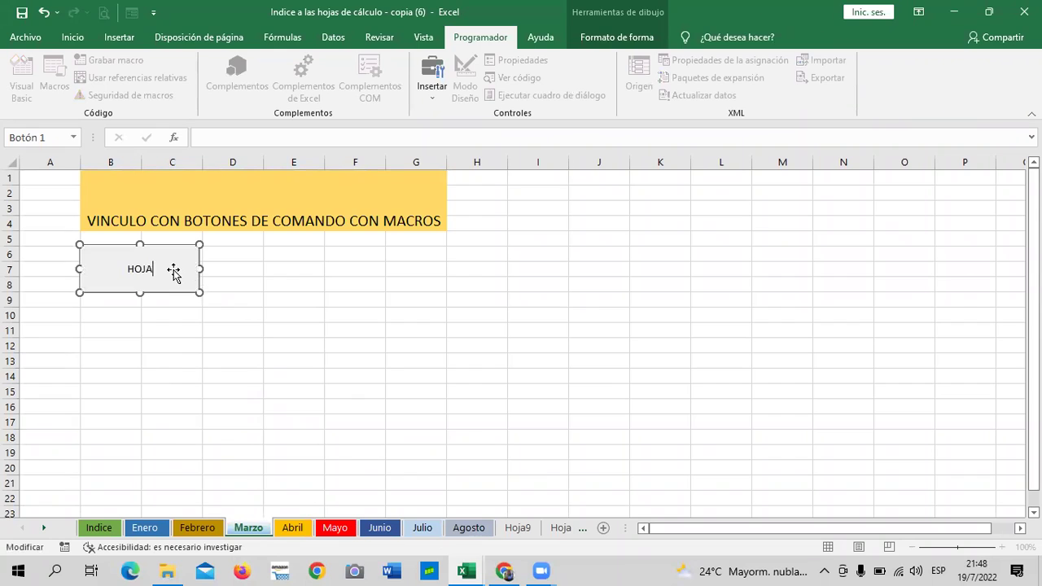
{"action": "type", "text": "AGOSTO"}
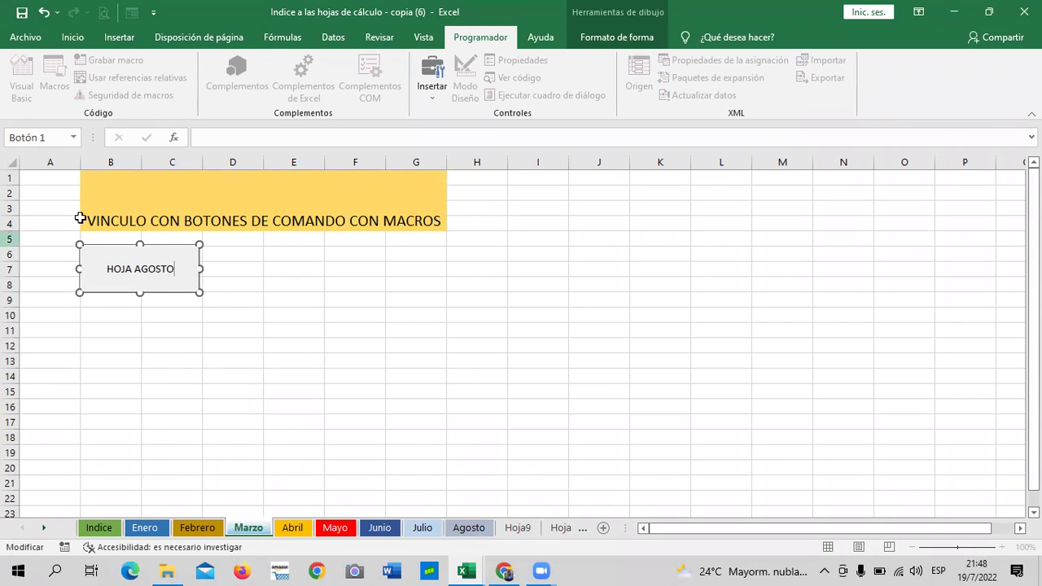
{"action": "left_click", "coordinate": [244, 299]}
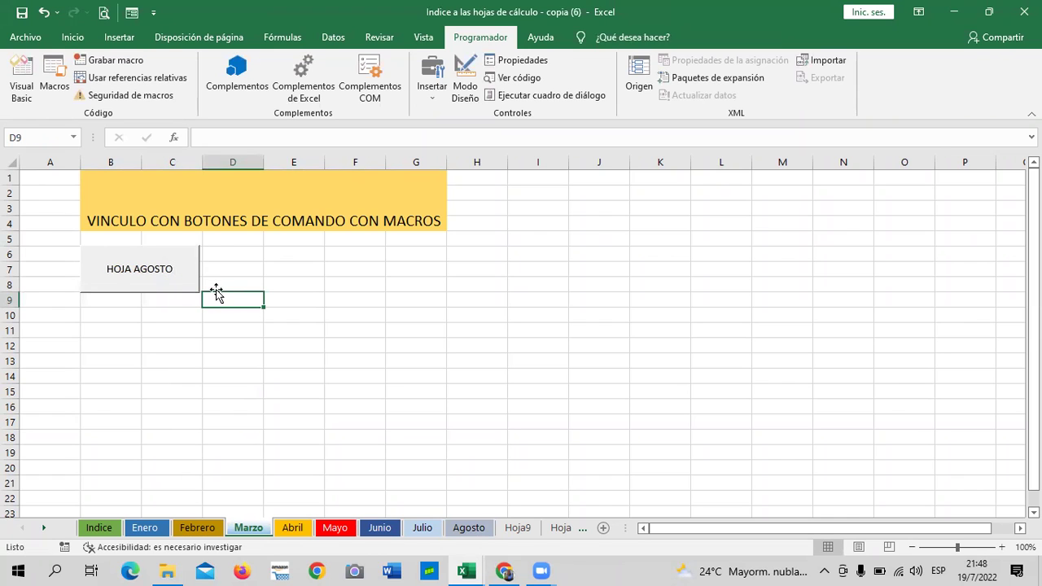
In Formato de control, set the HOJA AGOSTO button's font colour to orange.
{"action": "right_click", "coordinate": [176, 281]}
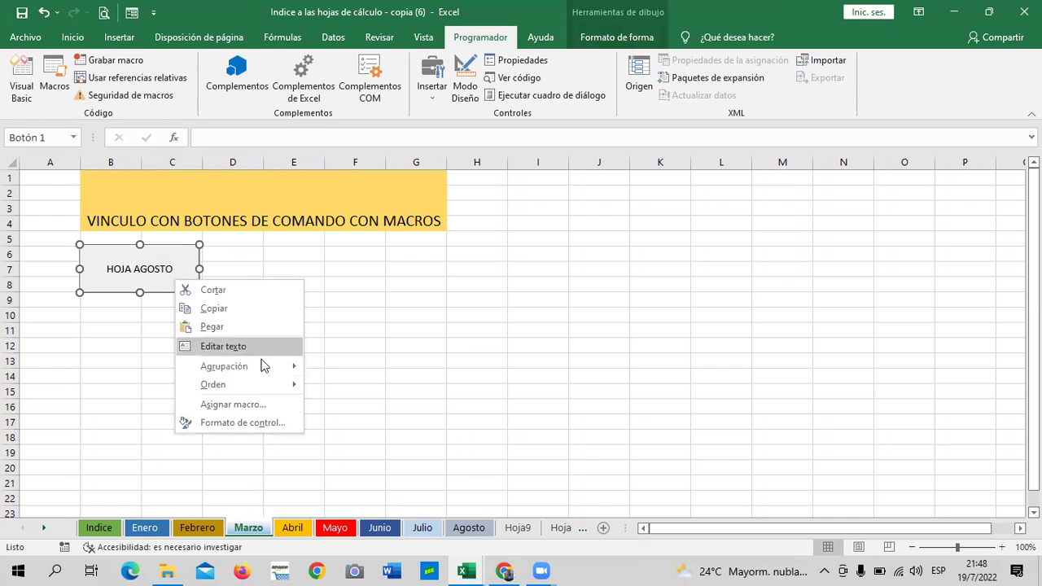
{"action": "left_click", "coordinate": [245, 423]}
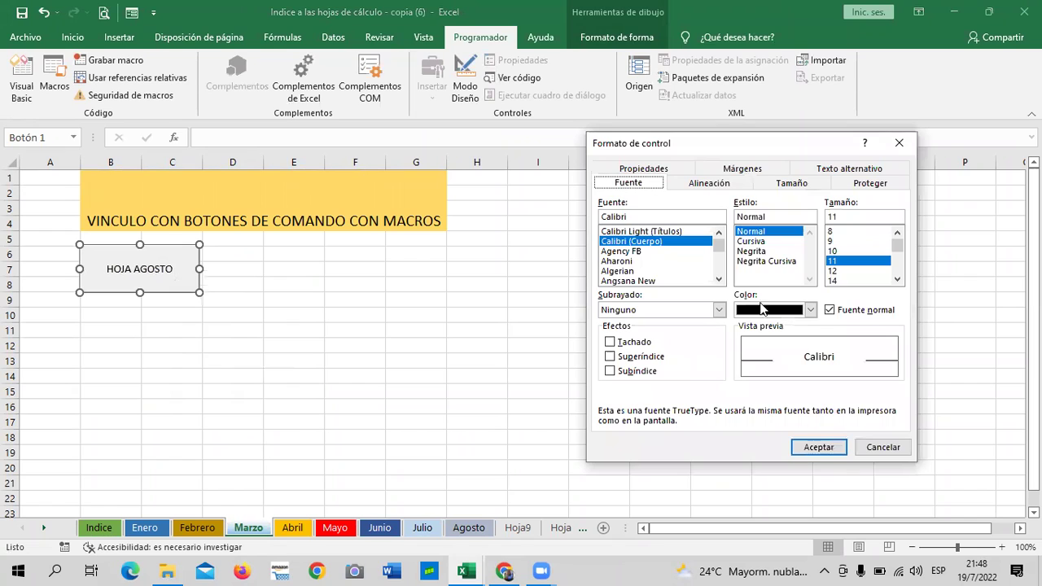
{"action": "left_click", "coordinate": [811, 309]}
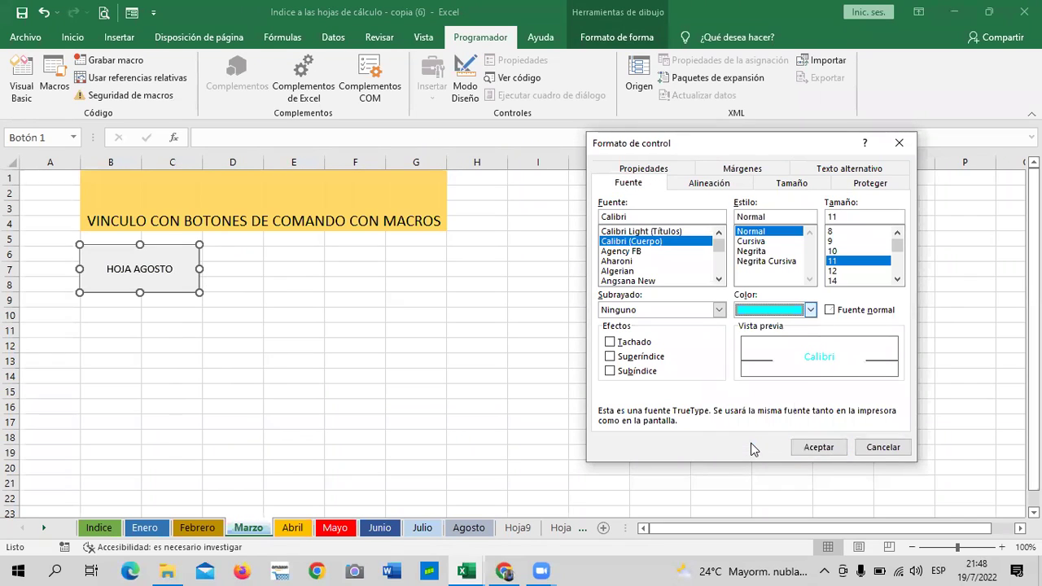
{"action": "left_click", "coordinate": [811, 311]}
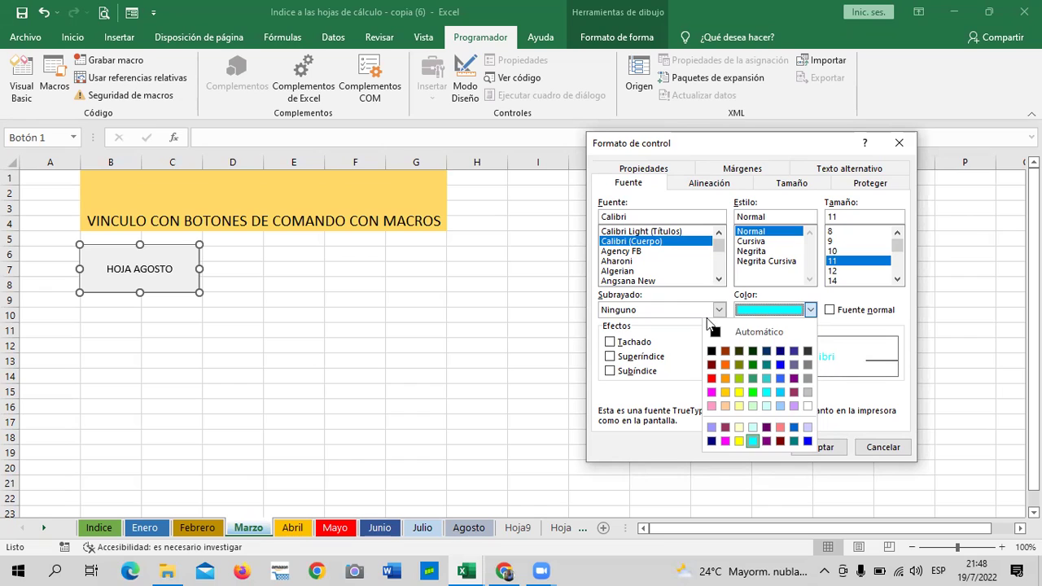
{"action": "left_click", "coordinate": [725, 365]}
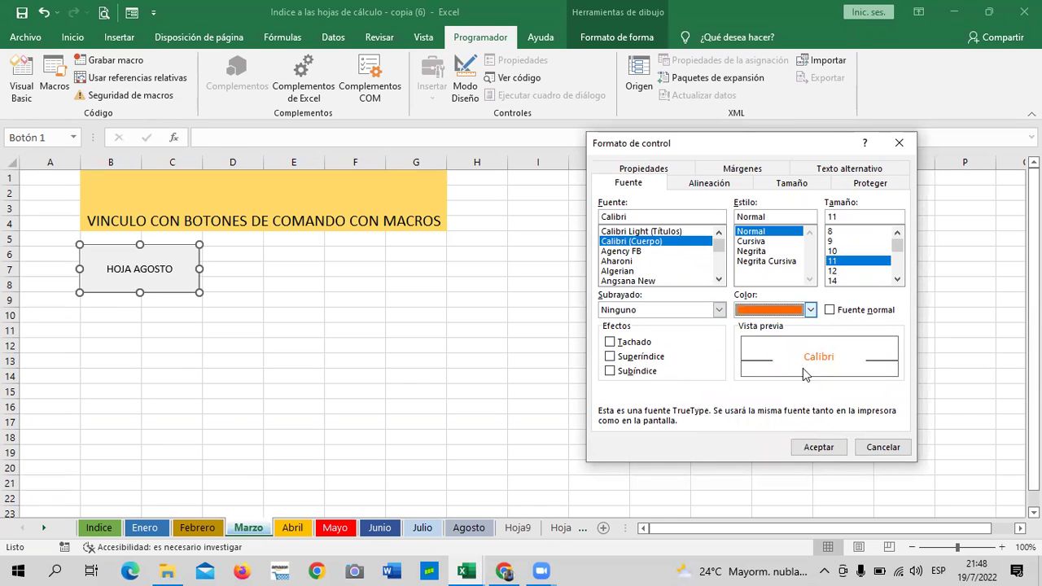
Review the alignment, size, protection and alternative-text settings, then apply the formatting.
{"action": "left_click", "coordinate": [700, 185]}
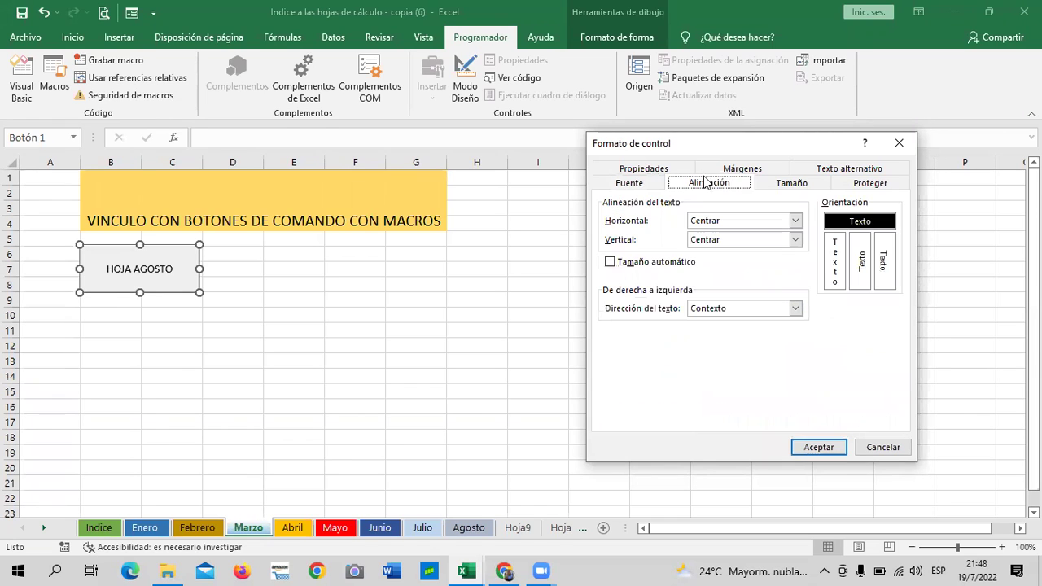
{"action": "left_click", "coordinate": [792, 186]}
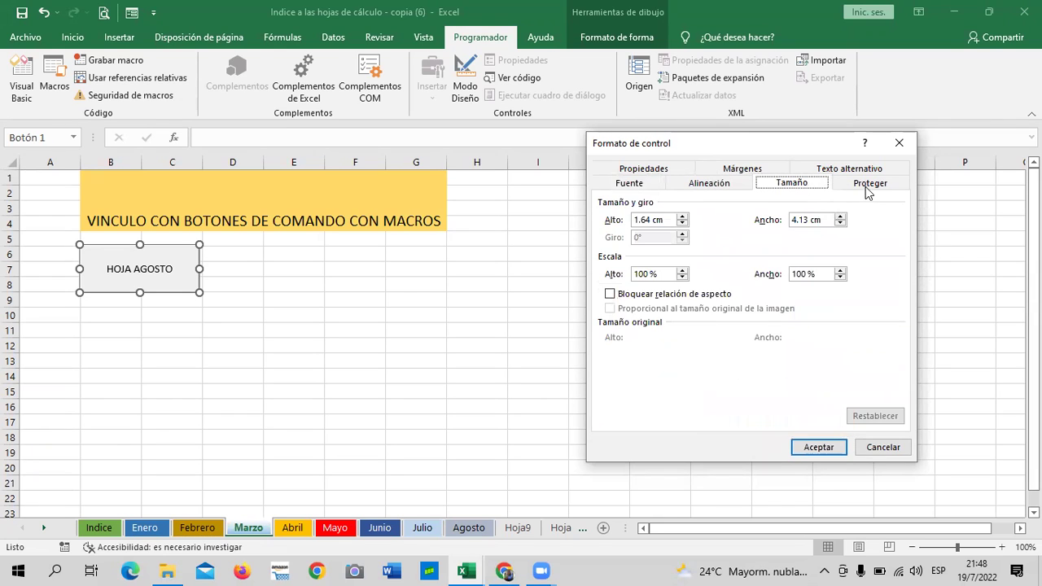
{"action": "left_click", "coordinate": [870, 186]}
{"action": "left_click", "coordinate": [854, 169]}
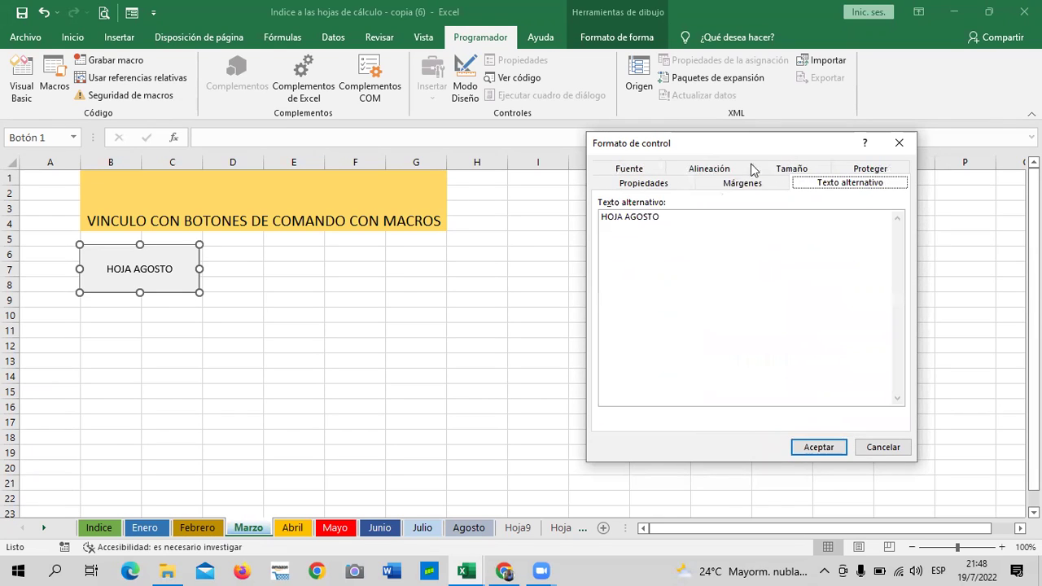
{"action": "left_click", "coordinate": [819, 447]}
{"action": "left_click", "coordinate": [408, 352]}
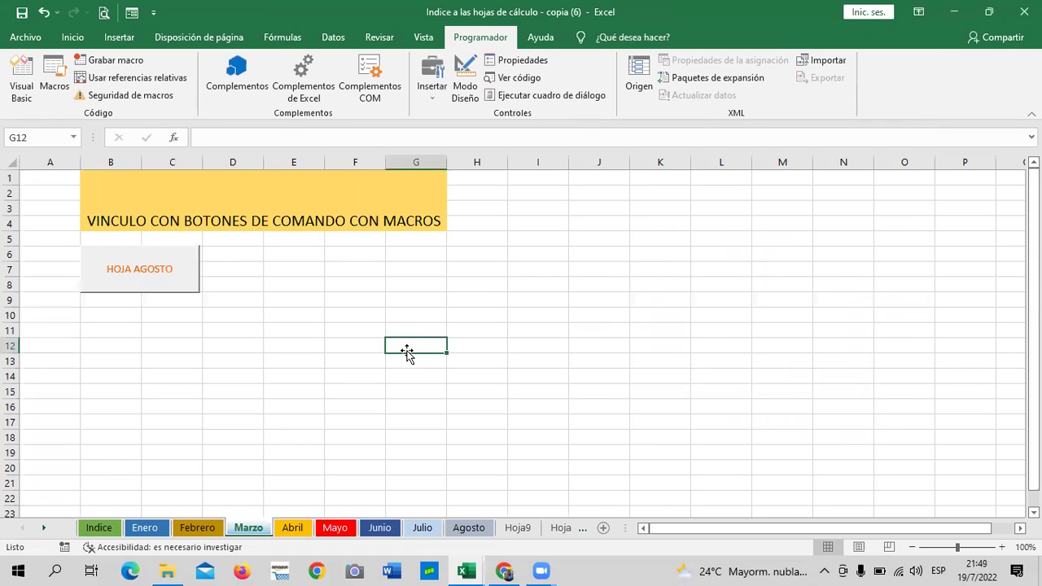
Apply the green Énfasis6 cell style to the band A6:H11 behind the button.
{"action": "mouse_move", "coordinate": [57, 254]}
{"action": "left_mouse_down"}
{"action": "mouse_move", "coordinate": [124, 374]}
{"action": "mouse_move", "coordinate": [267, 367]}
{"action": "mouse_move", "coordinate": [502, 328]}
{"action": "left_mouse_up"}
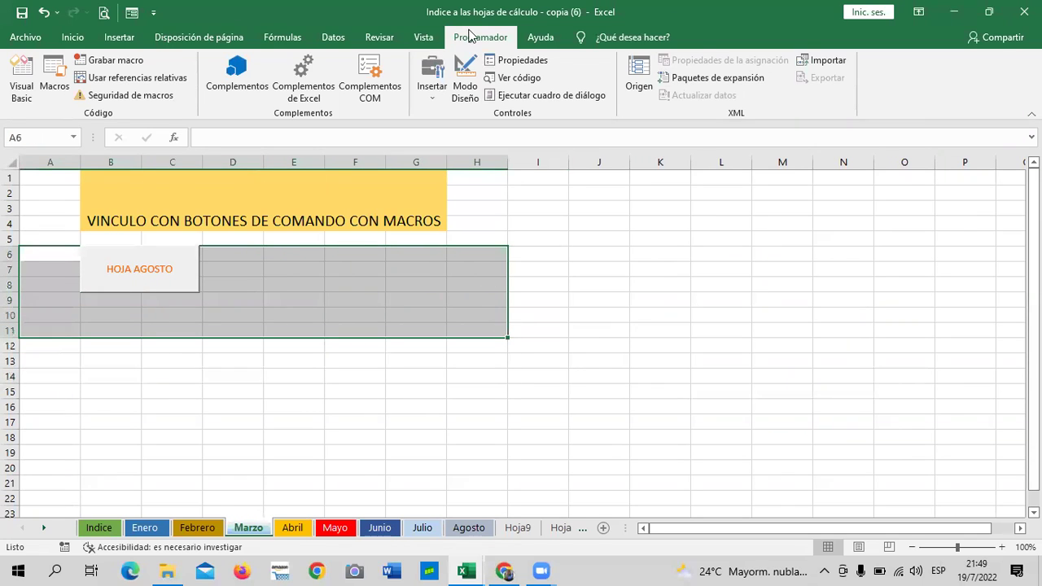
{"action": "scroll", "coordinate": [470, 37], "scroll_direction": "up", "scroll_amount": 7}
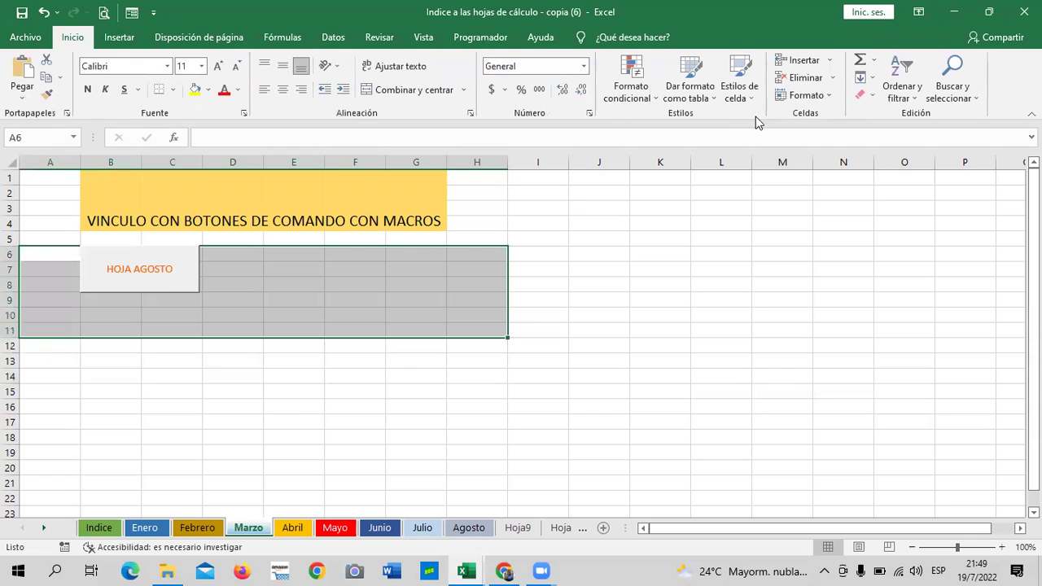
{"action": "left_click", "coordinate": [742, 99]}
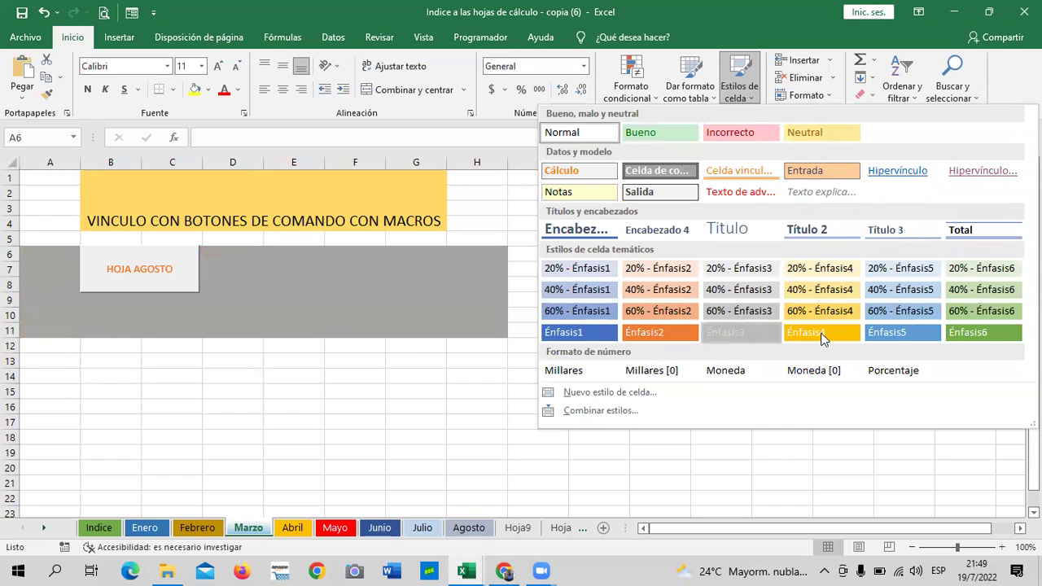
{"action": "left_click", "coordinate": [953, 335]}
Drag the HOJA AGOSTO button lower and further left within the green band.
{"action": "left_click", "coordinate": [640, 304]}
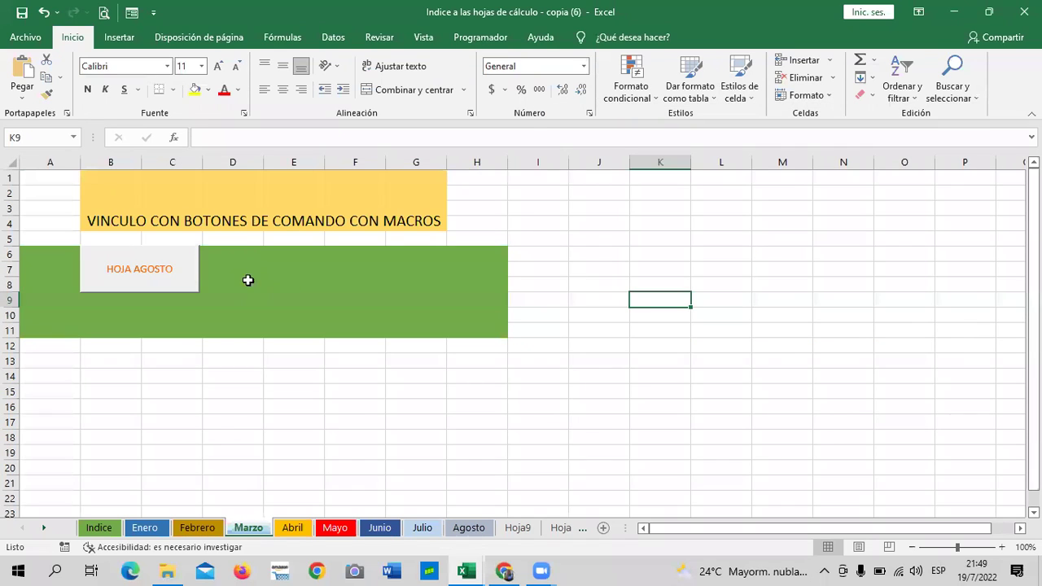
{"action": "left_click", "coordinate": [188, 279], "text": "ctrl"}
{"action": "left_click_drag", "start_coordinate": [187, 288], "coordinate": [144, 282]}
{"action": "left_click", "coordinate": [636, 263]}
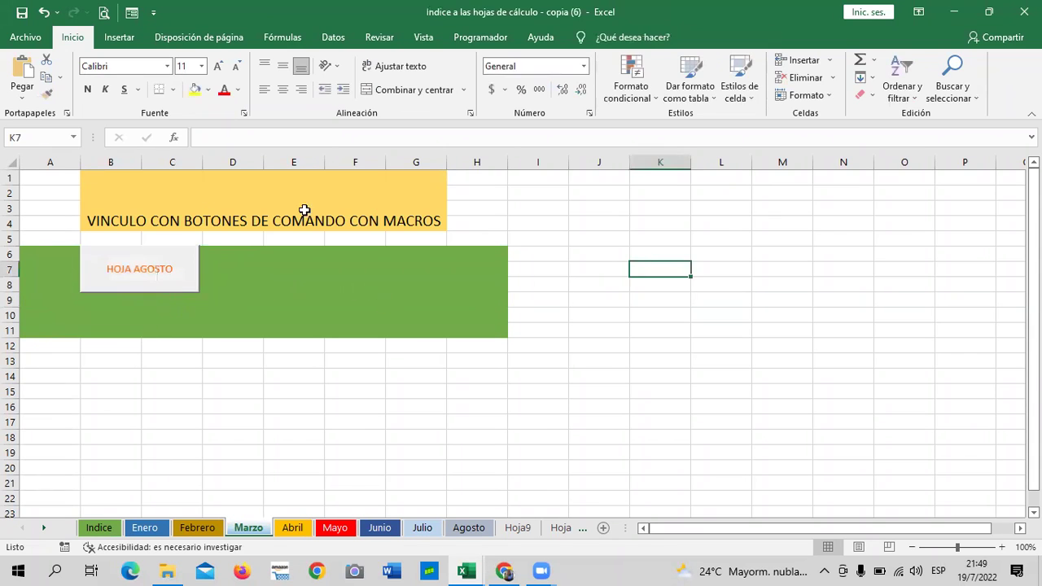
{"action": "left_click", "coordinate": [167, 265], "text": "ctrl"}
{"action": "left_click_drag", "start_coordinate": [168, 262], "coordinate": [140, 285]}
{"action": "left_click", "coordinate": [112, 291]}
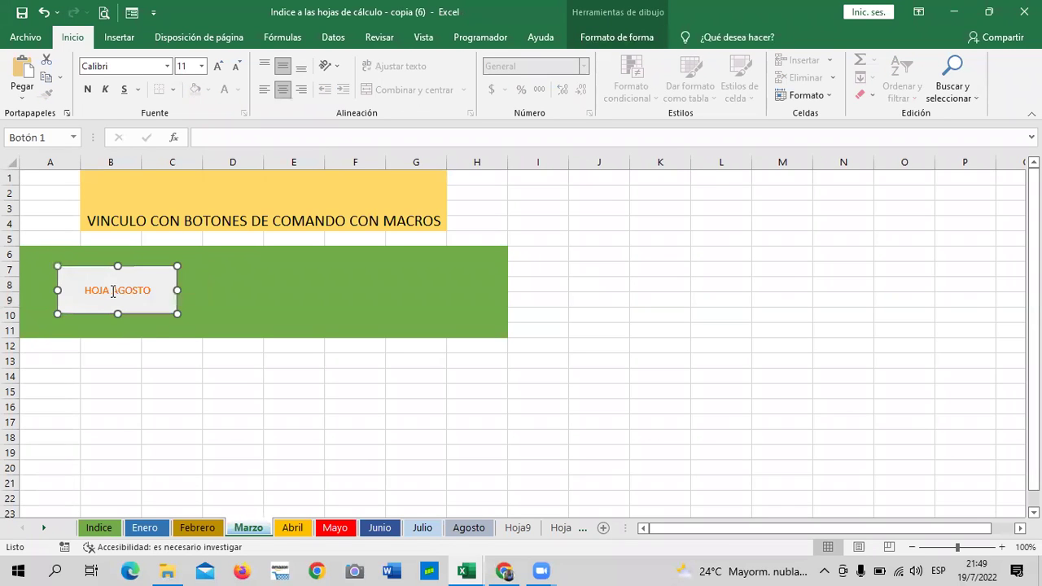
{"action": "key", "text": "Escape"}
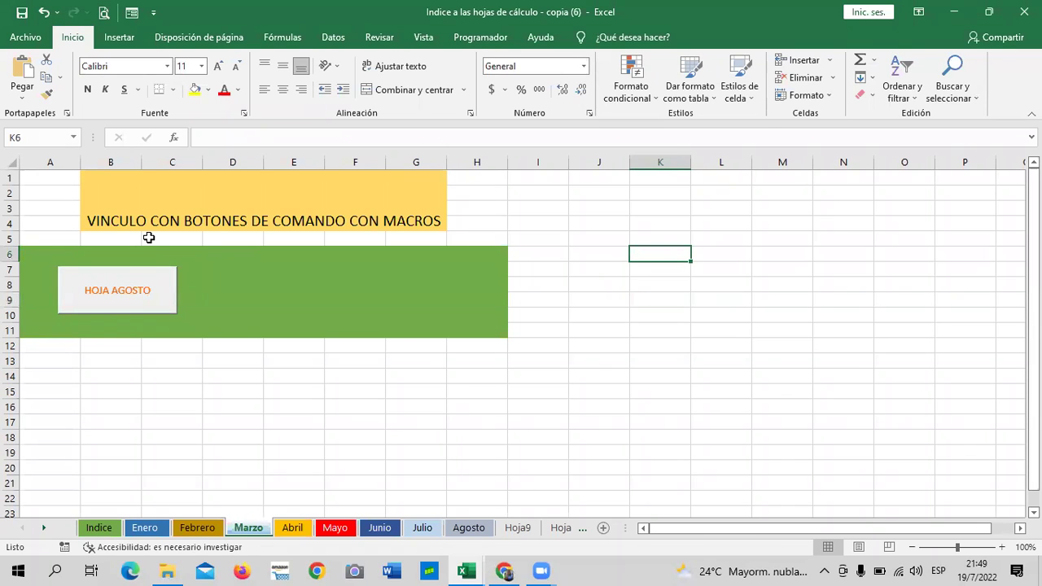
Switch to the other Indice workbook and view its INDICE and Enero sheets.
{"action": "left_click", "coordinate": [339, 391]}
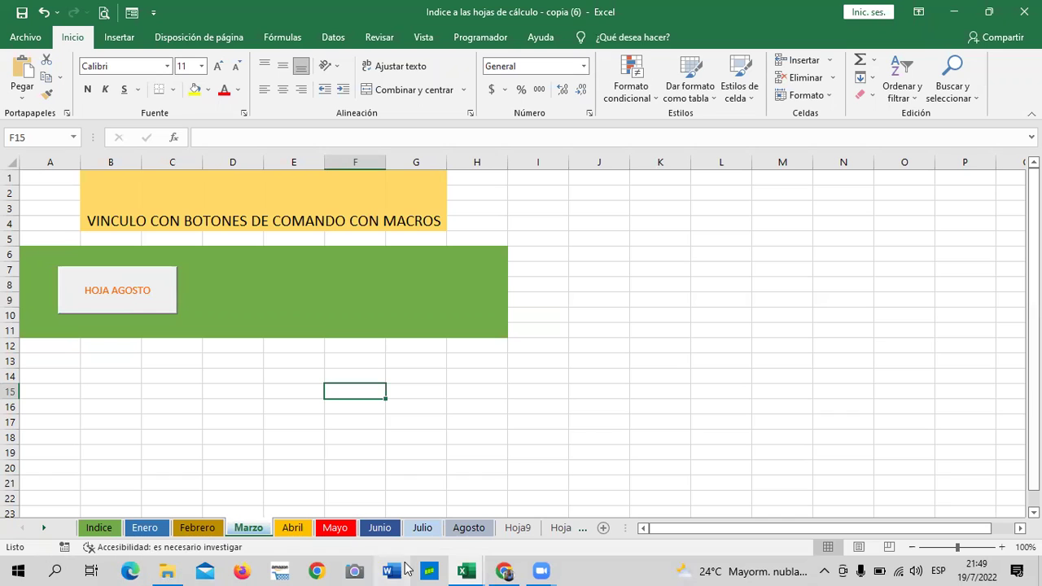
{"action": "mouse_move", "coordinate": [481, 568]}
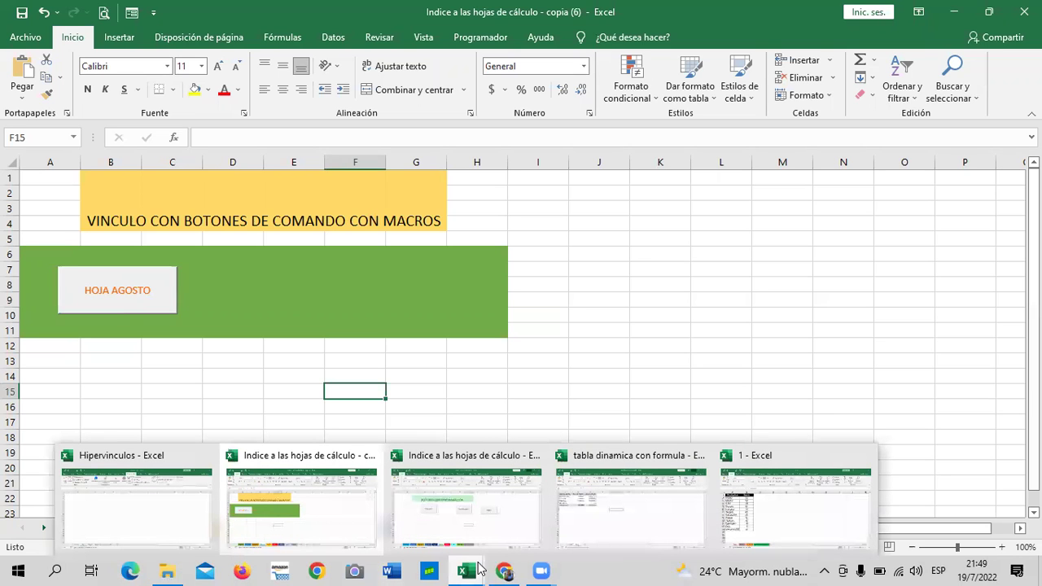
{"action": "left_click", "coordinate": [499, 535]}
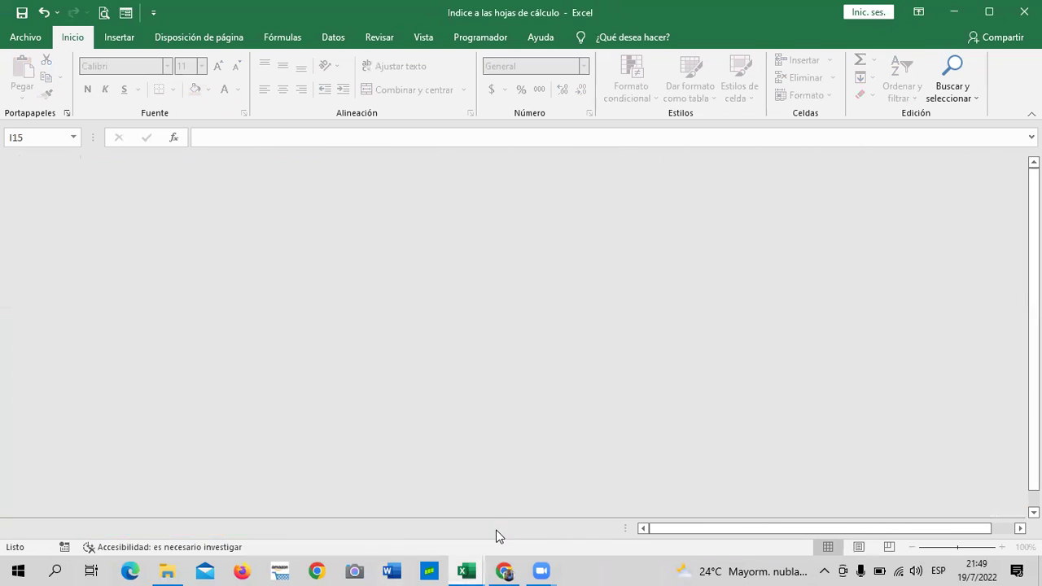
{"action": "left_click", "coordinate": [88, 530]}
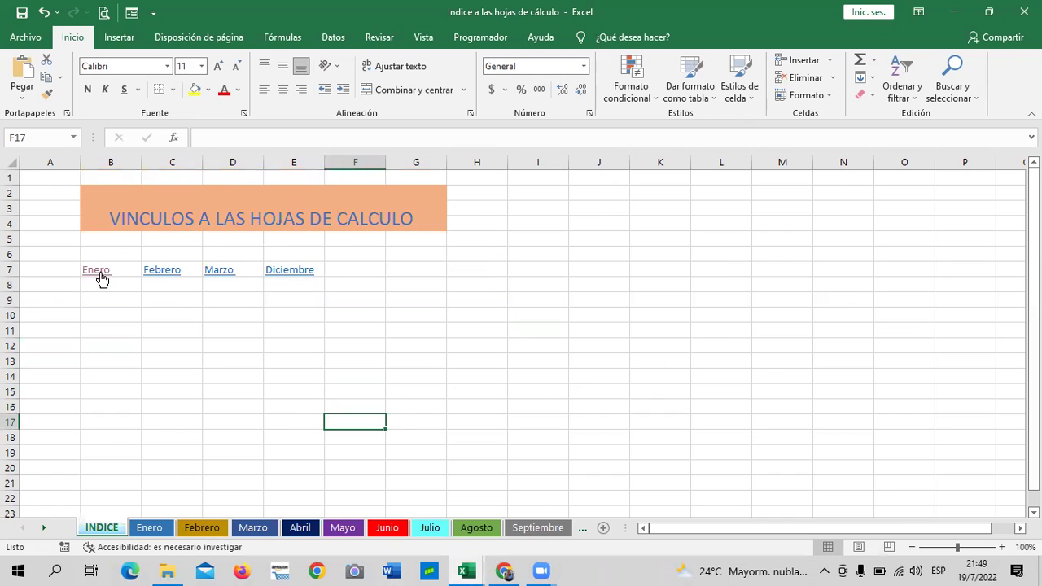
{"action": "left_click", "coordinate": [150, 529]}
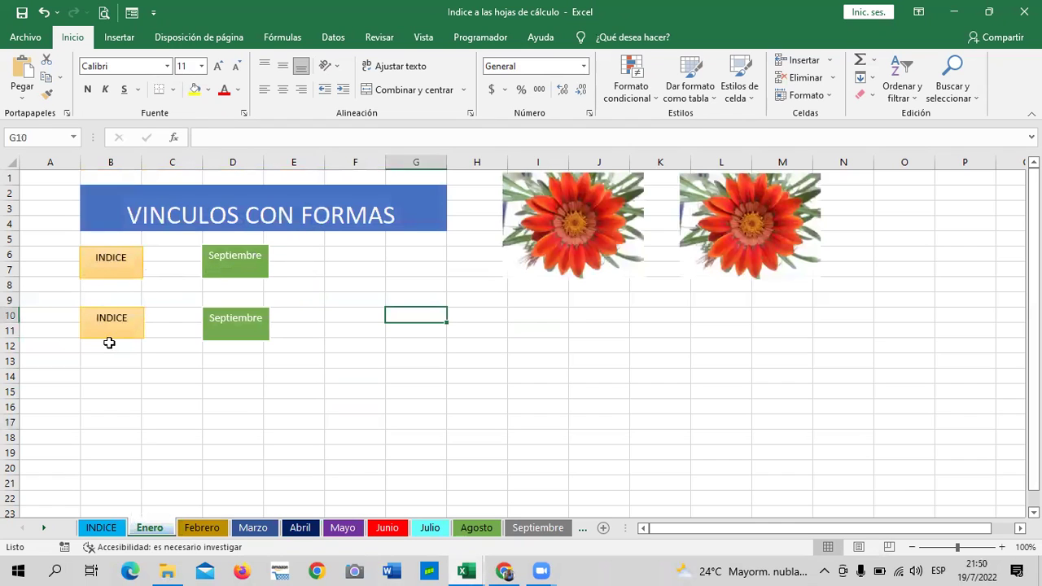
Glance at the blank Noviembre sheet, then return via INDICE to the Enero shape-links sheet.
{"action": "left_click", "coordinate": [734, 233]}
{"action": "left_click", "coordinate": [24, 529]}
{"action": "left_click", "coordinate": [24, 529]}
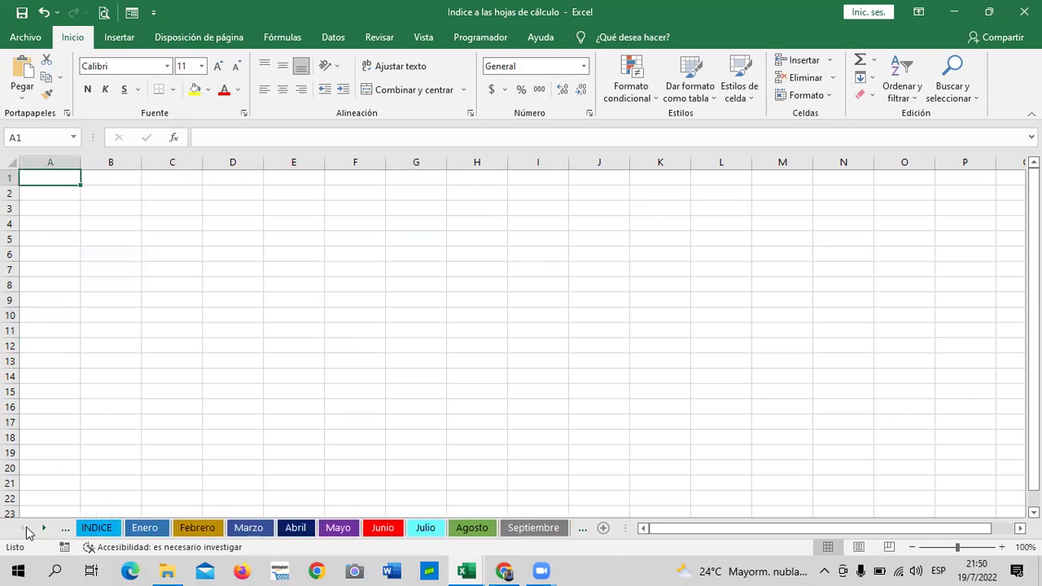
{"action": "left_click", "coordinate": [90, 530]}
{"action": "left_click", "coordinate": [159, 531]}
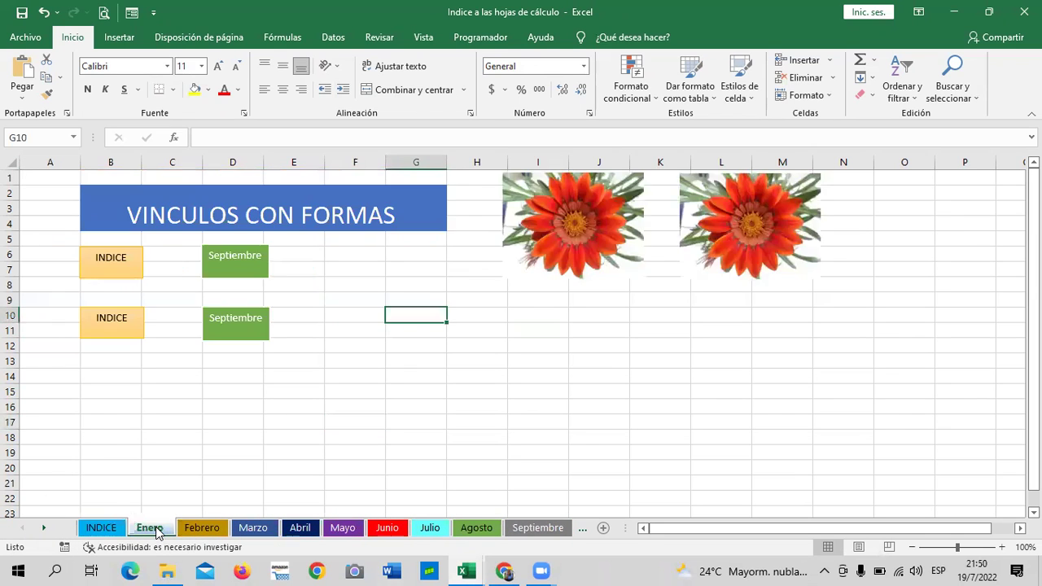
On Febrero, inspect the HIPERVINCULO formulas behind the Función BuscarH and Google links.
{"action": "left_click", "coordinate": [204, 528]}
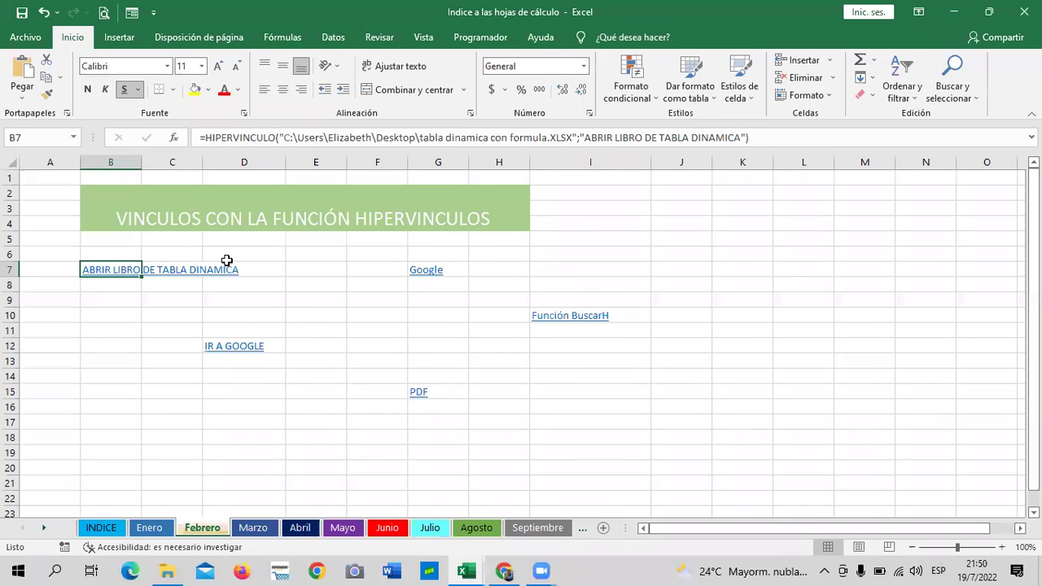
{"action": "left_click", "coordinate": [629, 327]}
{"action": "left_click", "coordinate": [629, 314]}
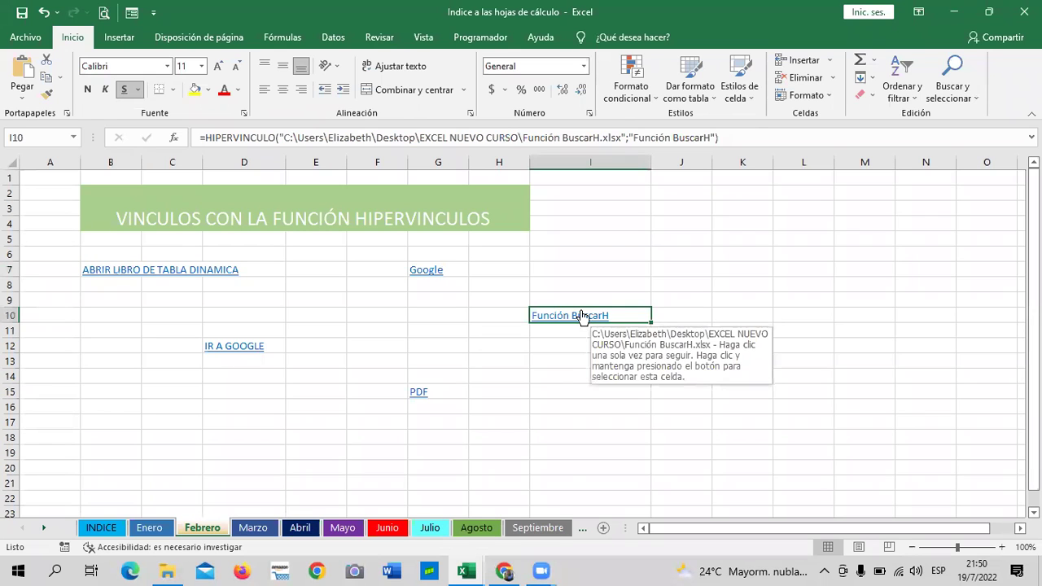
{"action": "left_click", "coordinate": [689, 312]}
{"action": "left_click", "coordinate": [633, 317]}
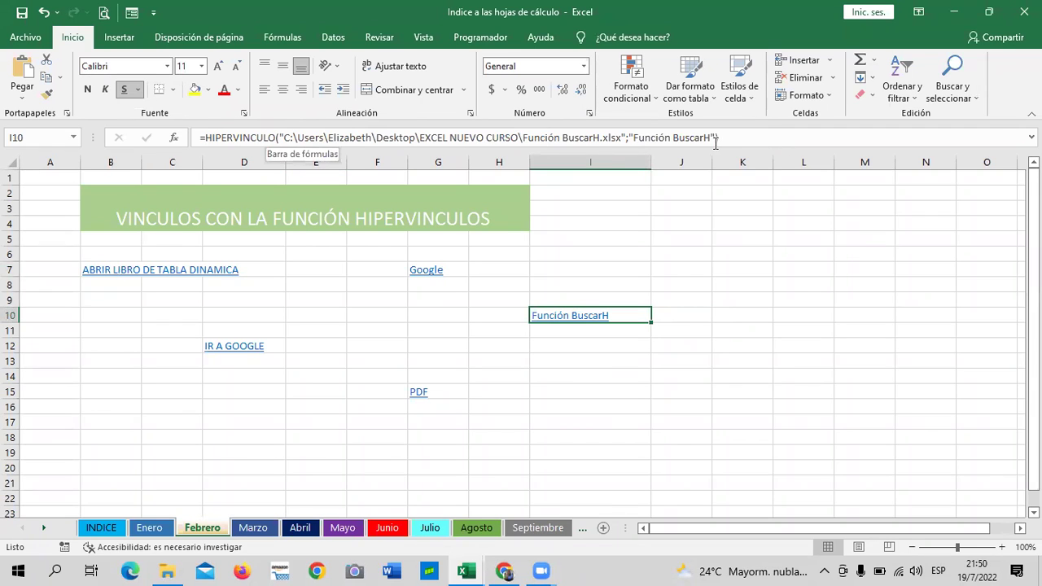
{"action": "left_click", "coordinate": [457, 270]}
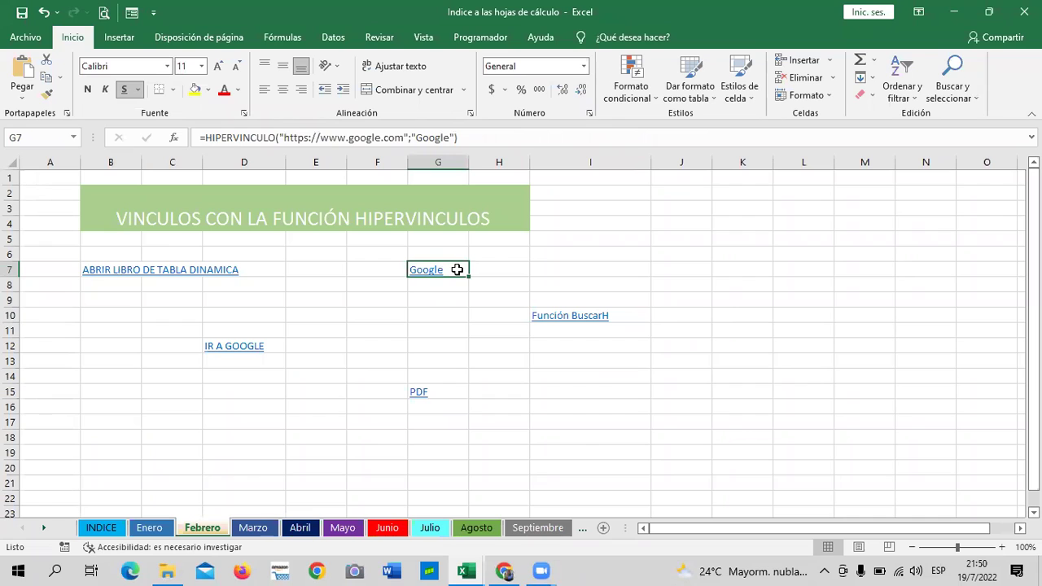
{"action": "left_click", "coordinate": [429, 269]}
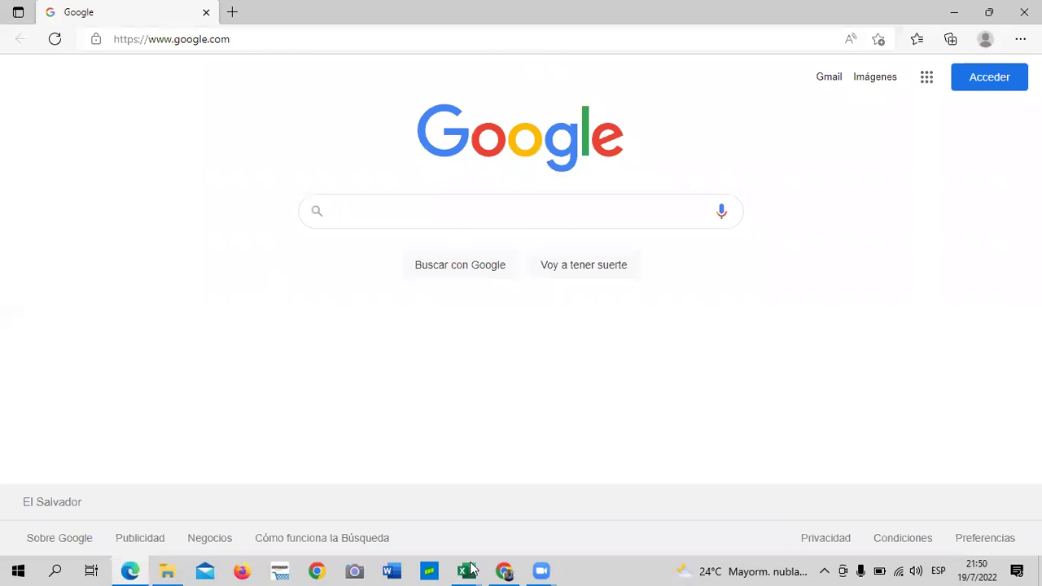
{"action": "mouse_move", "coordinate": [472, 568]}
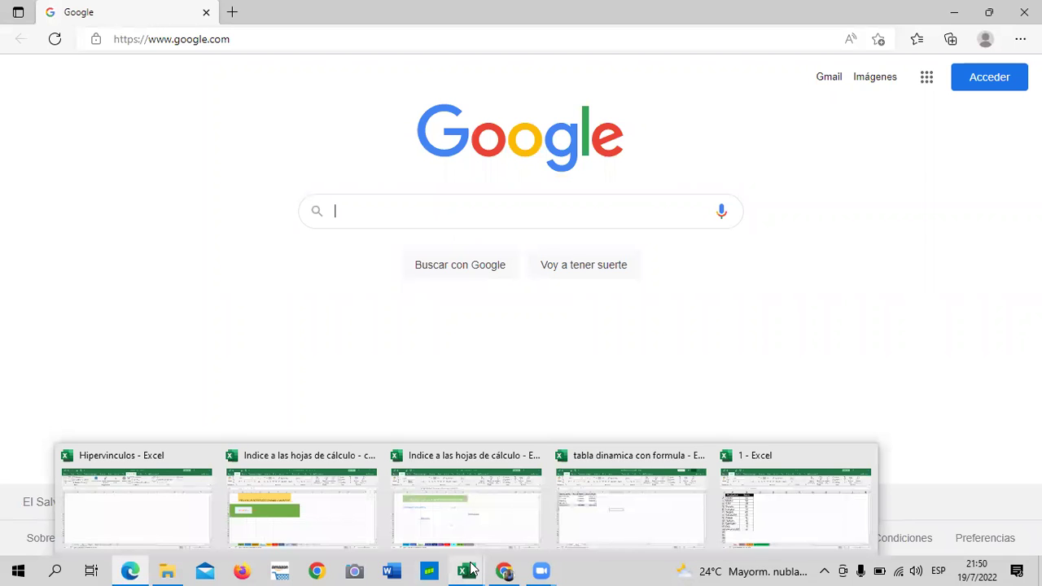
{"action": "left_click", "coordinate": [487, 515]}
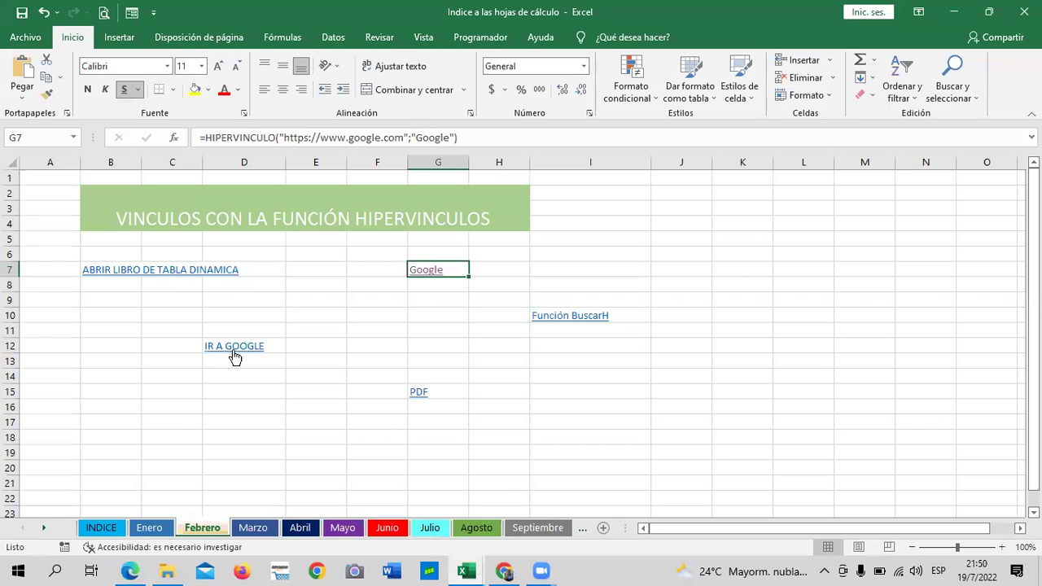
Inspect the PDF link's HIPERVINCULO formula in G15, then open the Marzo sheet.
{"action": "left_click", "coordinate": [452, 391]}
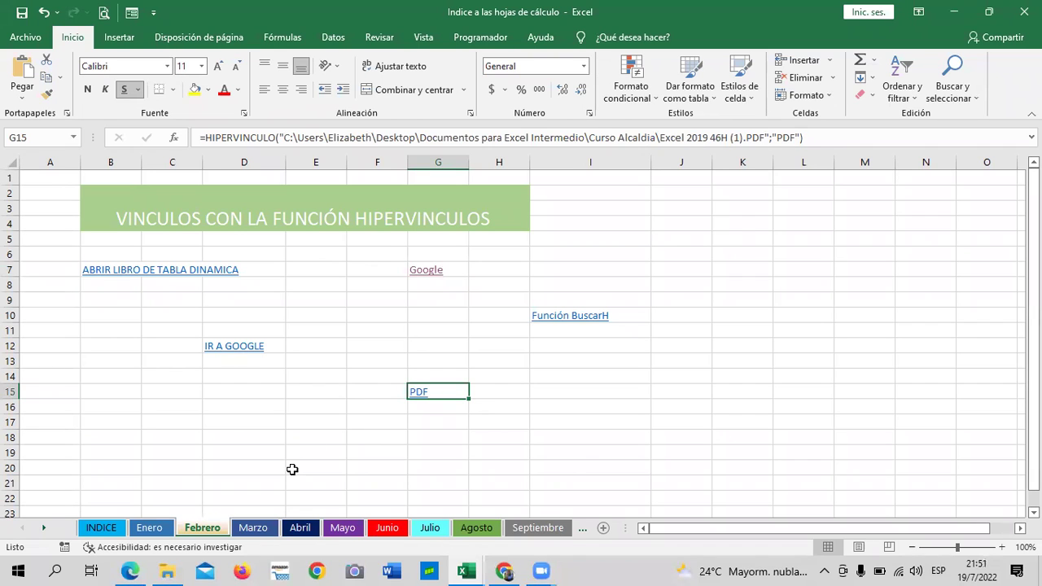
{"action": "left_click", "coordinate": [254, 528]}
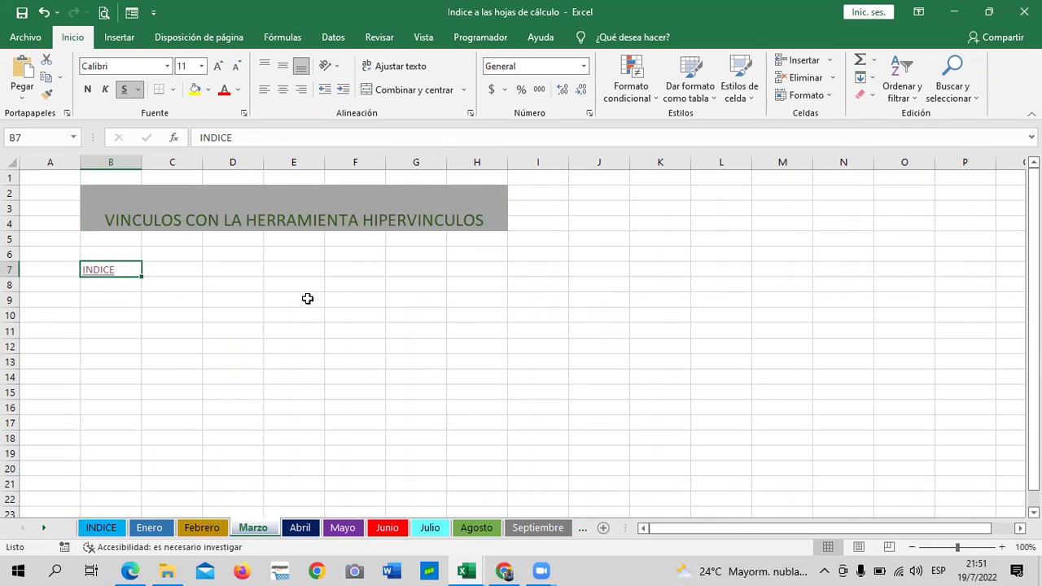
On Abril, follow VENTAS ENERO and VENTAS FEBRERO to their tables, returning each time with INICIO.
{"action": "left_click", "coordinate": [301, 528]}
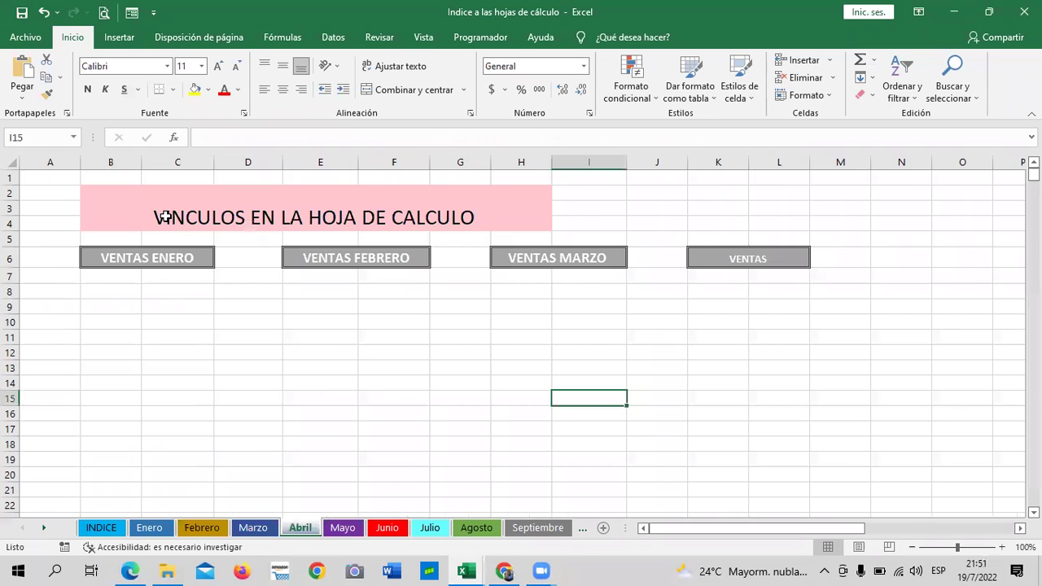
{"action": "left_click", "coordinate": [191, 257]}
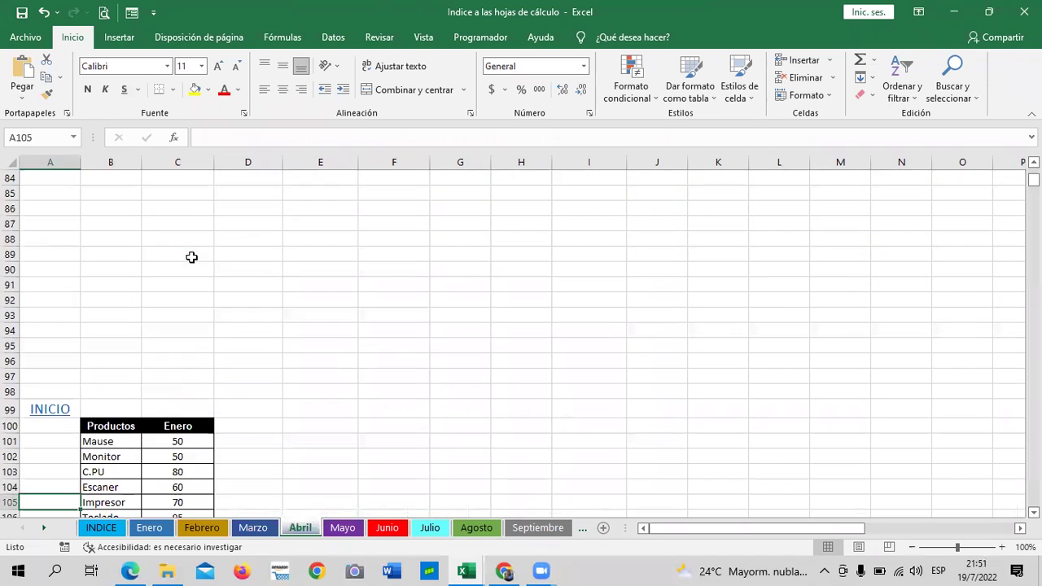
{"action": "scroll", "coordinate": [163, 411], "scroll_direction": "down", "scroll_amount": 4}
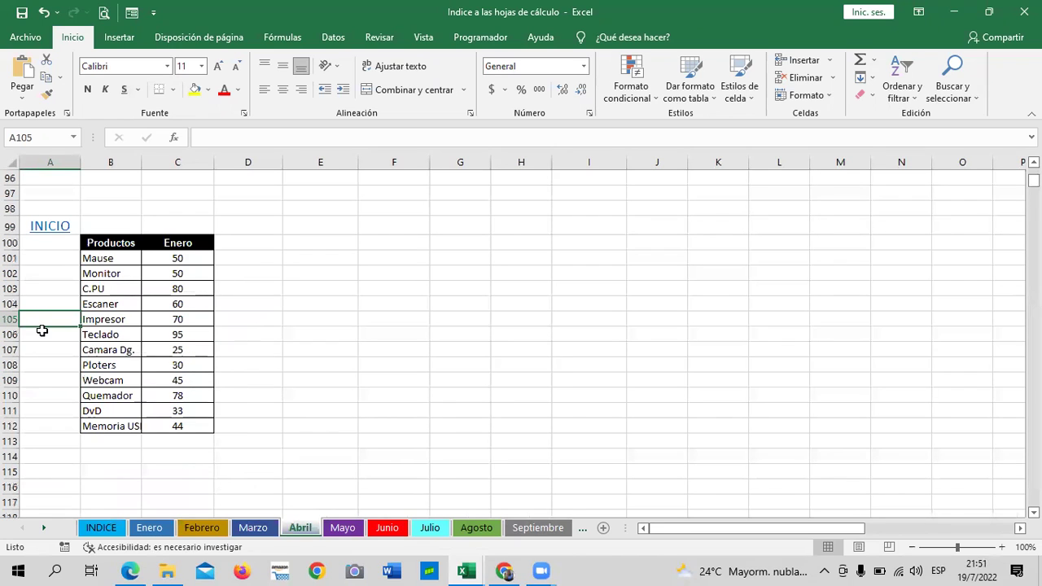
{"action": "left_click", "coordinate": [48, 229]}
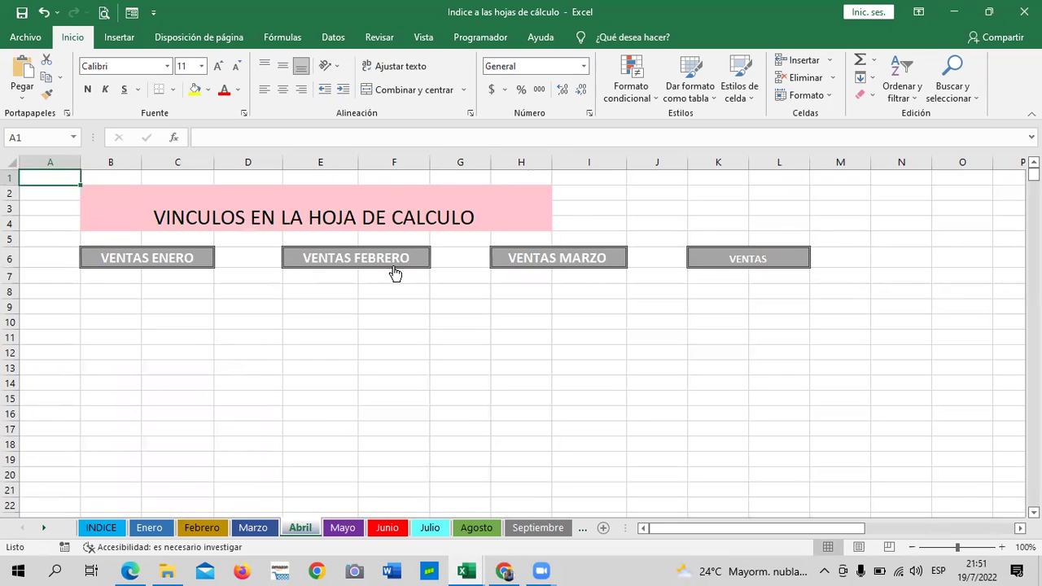
{"action": "left_click", "coordinate": [395, 274]}
{"action": "scroll", "coordinate": [396, 263], "scroll_direction": "down", "scroll_amount": 2}
{"action": "scroll", "coordinate": [325, 390], "scroll_direction": "down", "scroll_amount": 3}
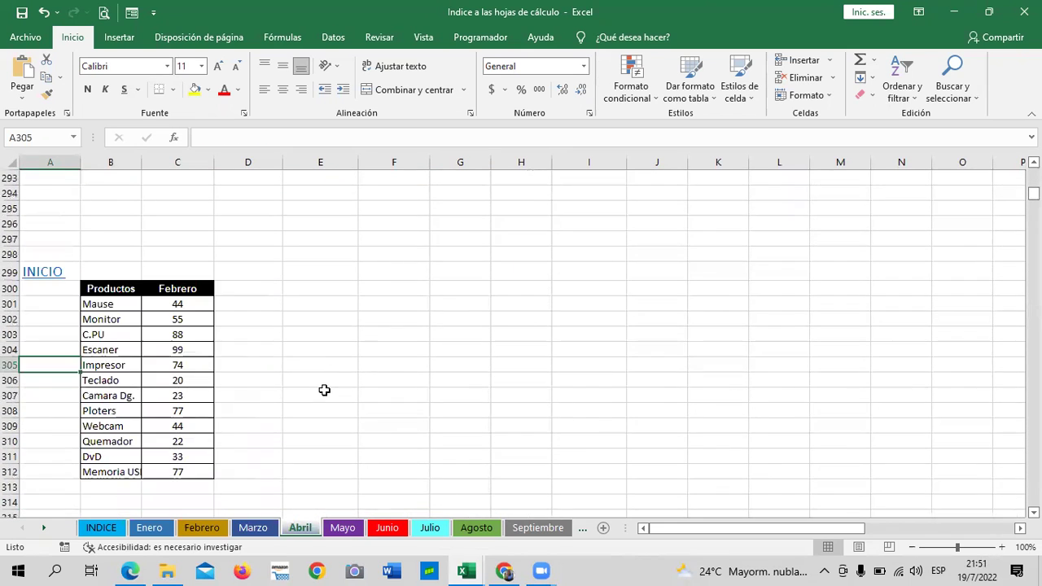
{"action": "left_click", "coordinate": [45, 271]}
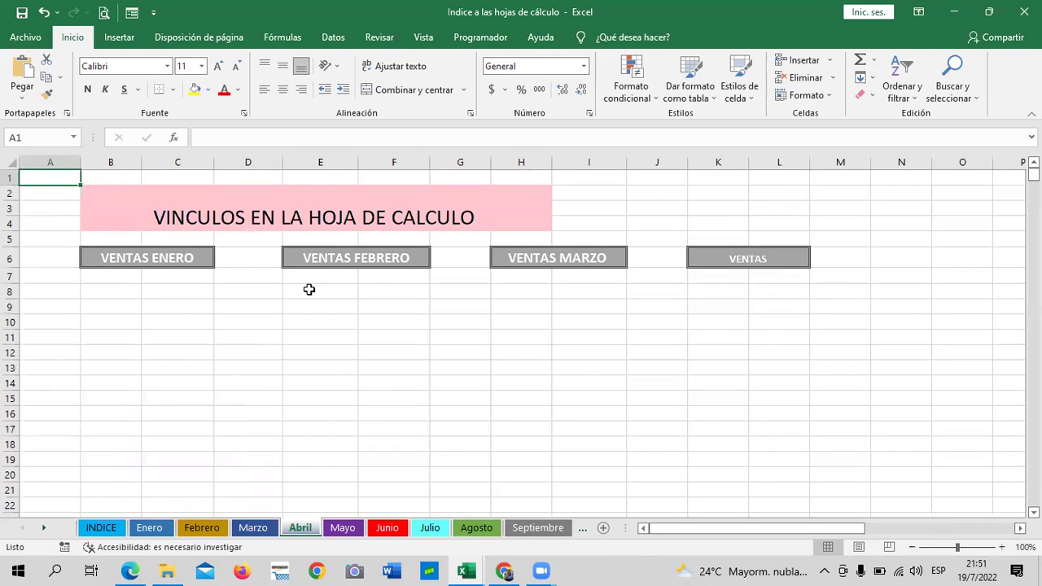
Follow VENTAS MARZO and VENTAS to their Productos tables, returning to the top with INICIO.
{"action": "left_click", "coordinate": [602, 264]}
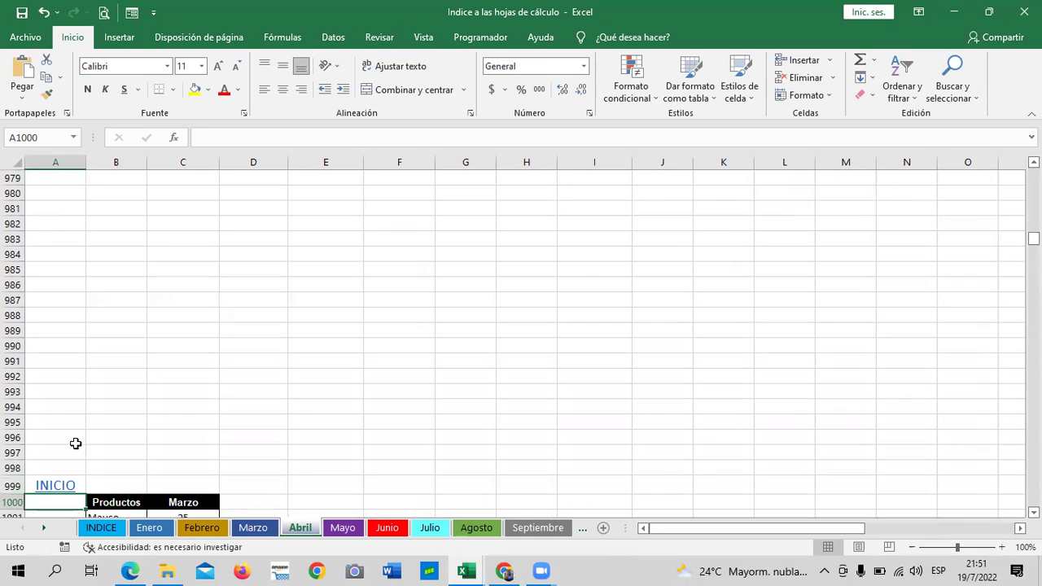
{"action": "scroll", "coordinate": [75, 443], "scroll_direction": "down", "scroll_amount": 1}
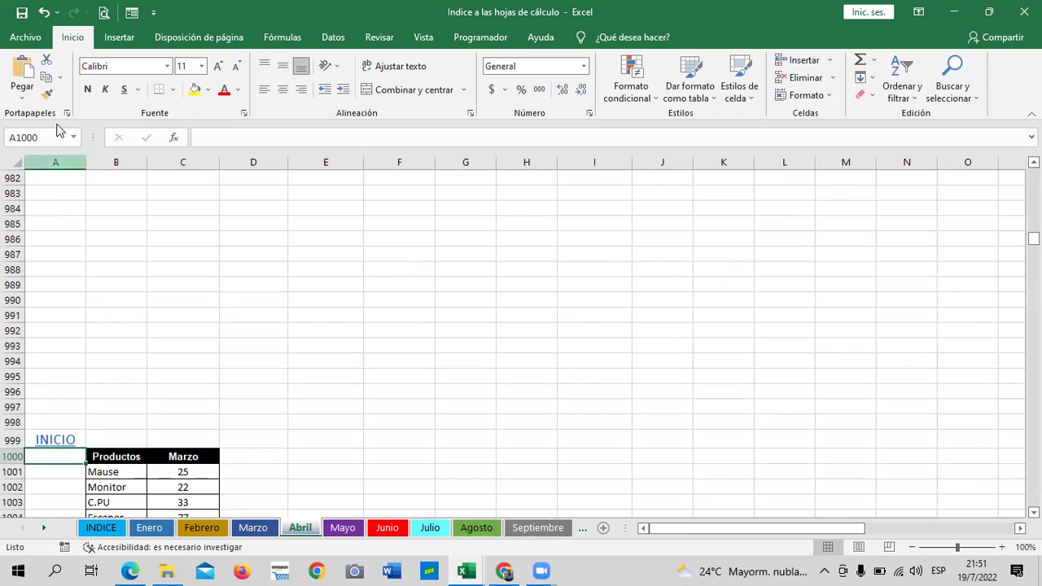
{"action": "left_click", "coordinate": [43, 440]}
{"action": "left_click", "coordinate": [797, 258]}
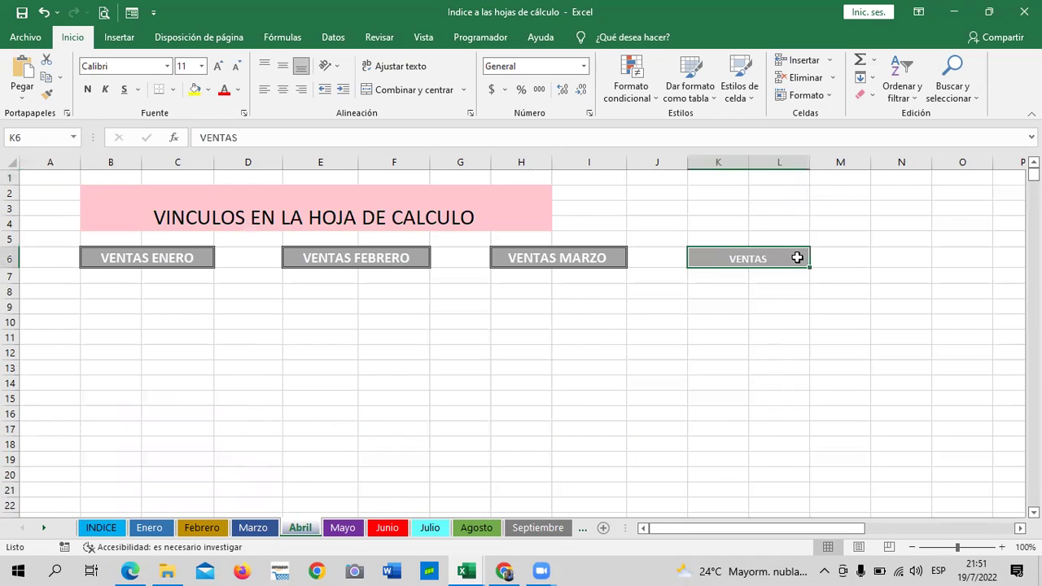
{"action": "left_click", "coordinate": [750, 262]}
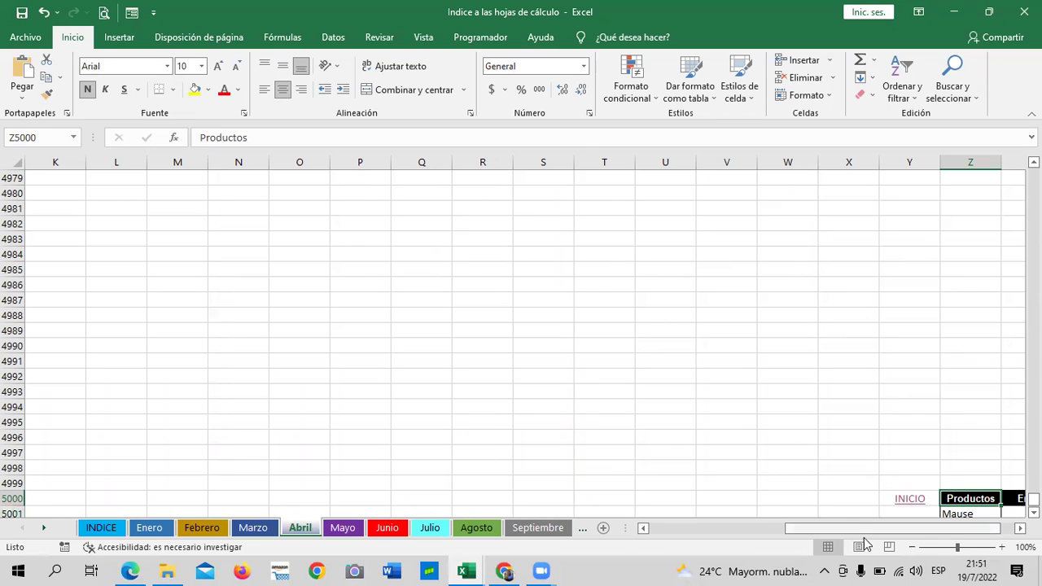
{"action": "scroll", "coordinate": [1006, 534], "scroll_direction": "down", "scroll_amount": 2}
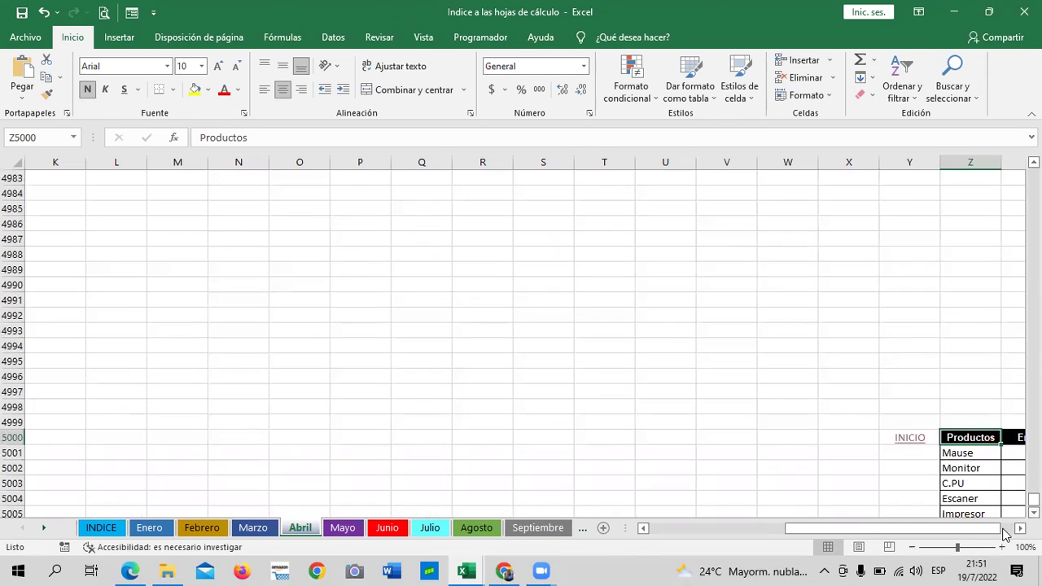
{"action": "scroll", "coordinate": [898, 372], "scroll_direction": "right", "scroll_amount": 3}
{"action": "scroll", "coordinate": [929, 375], "scroll_direction": "down", "scroll_amount": 5}
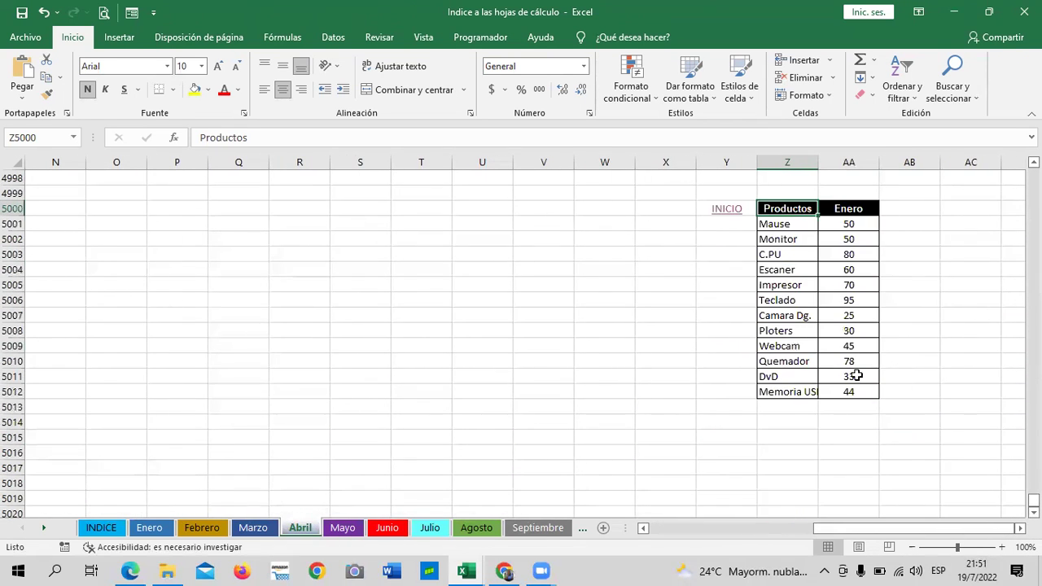
{"action": "scroll", "coordinate": [814, 391], "scroll_direction": "up", "scroll_amount": 2}
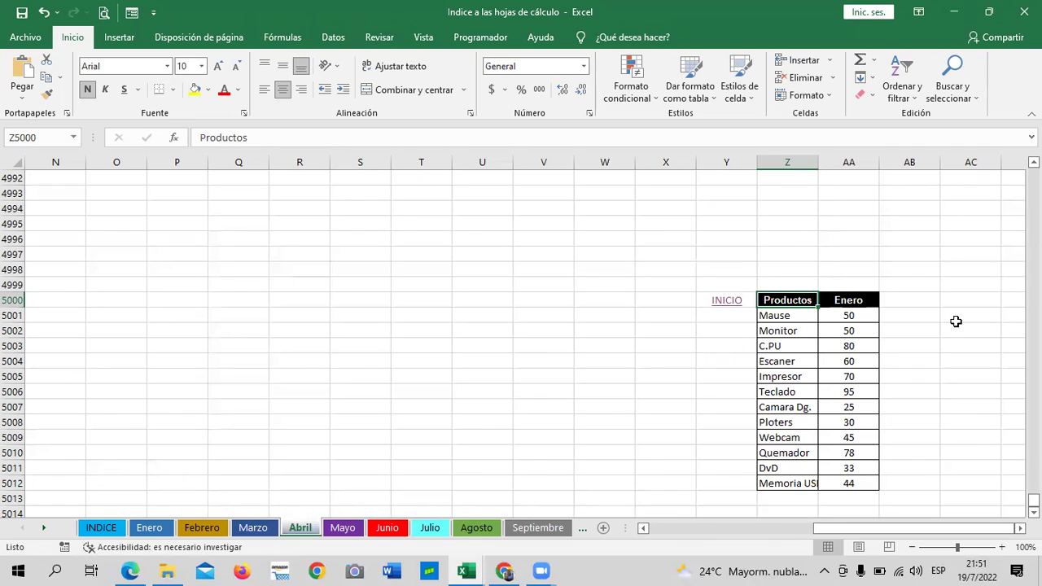
{"action": "left_click", "coordinate": [726, 300]}
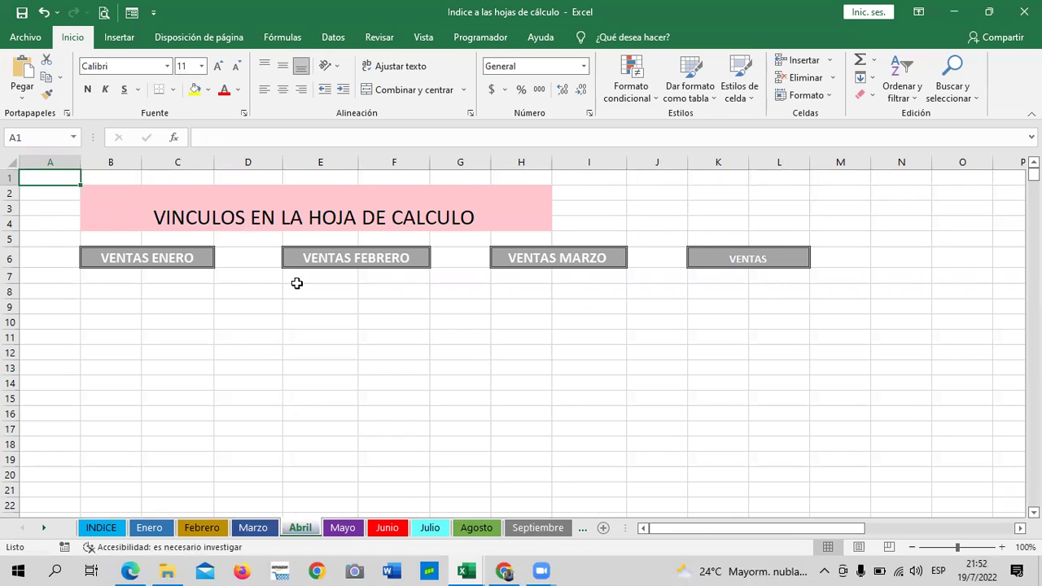
On Mayo, try the IR A DICIEMBRE, INDICE and IR A JULIO buttons, dismissing each macro error.
{"action": "left_click", "coordinate": [343, 528]}
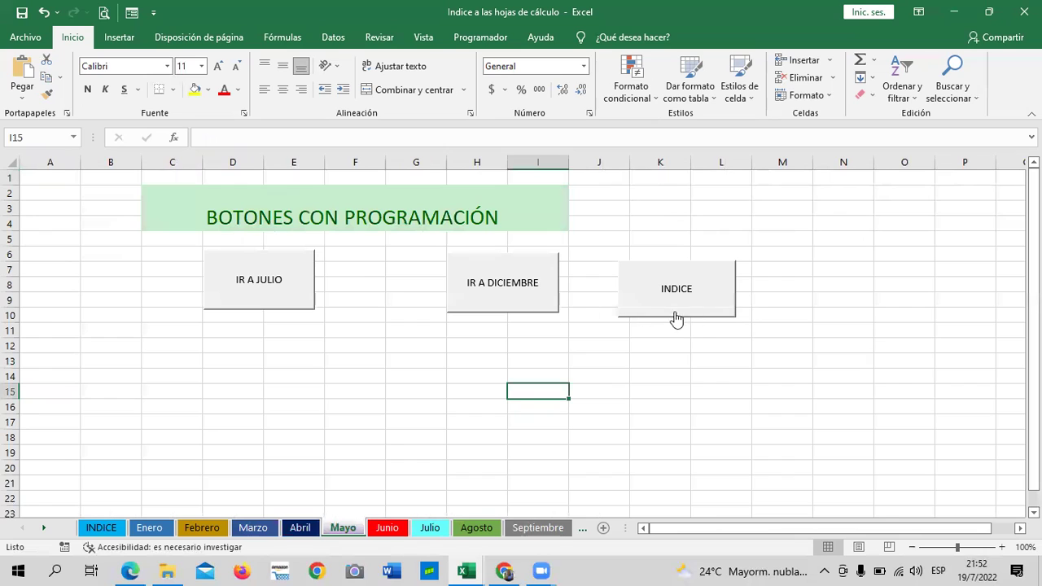
{"action": "left_click", "coordinate": [522, 307]}
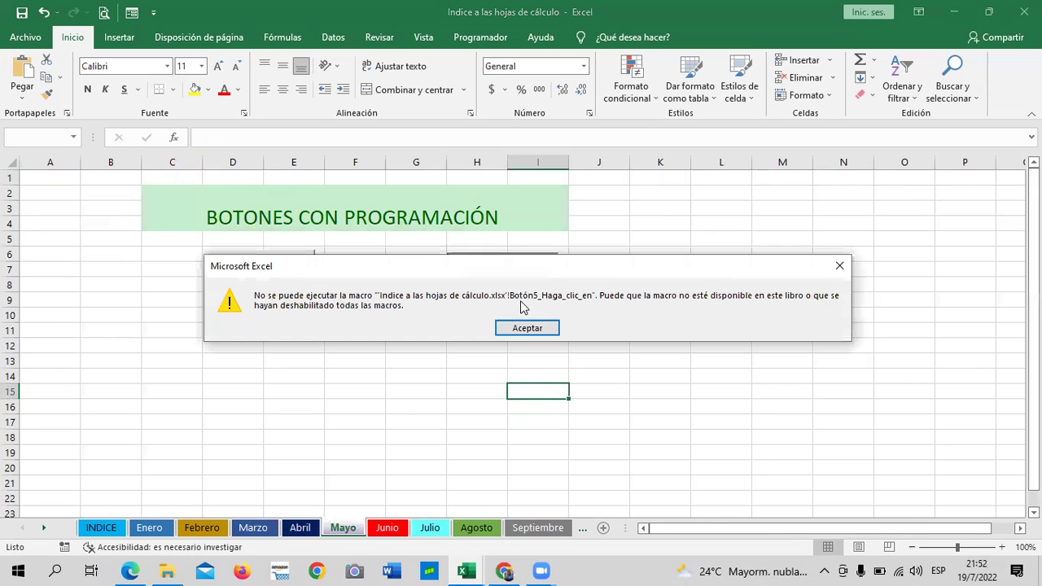
{"action": "left_click", "coordinate": [537, 325]}
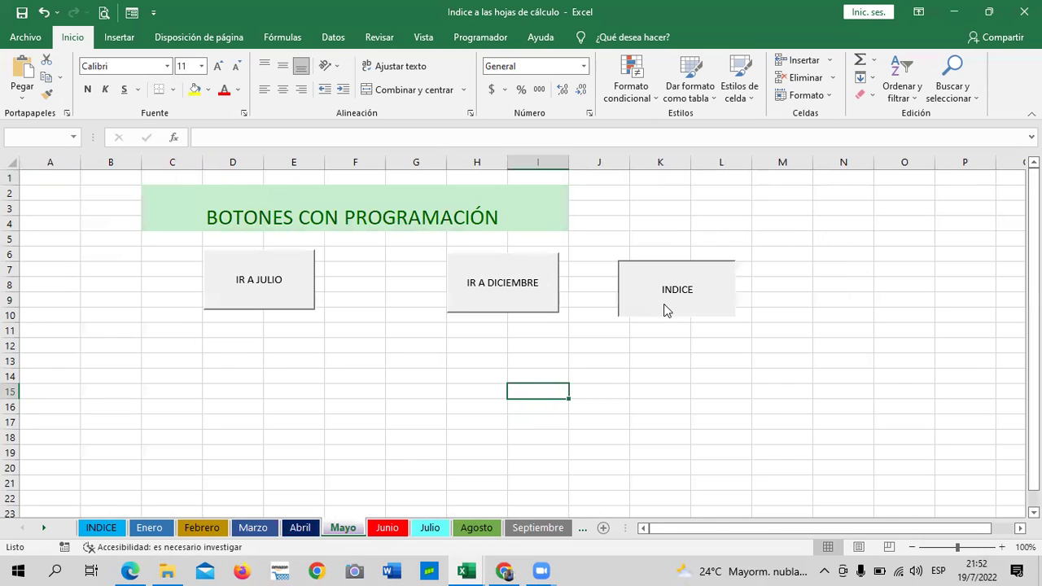
{"action": "left_click", "coordinate": [663, 307]}
{"action": "left_click", "coordinate": [515, 327]}
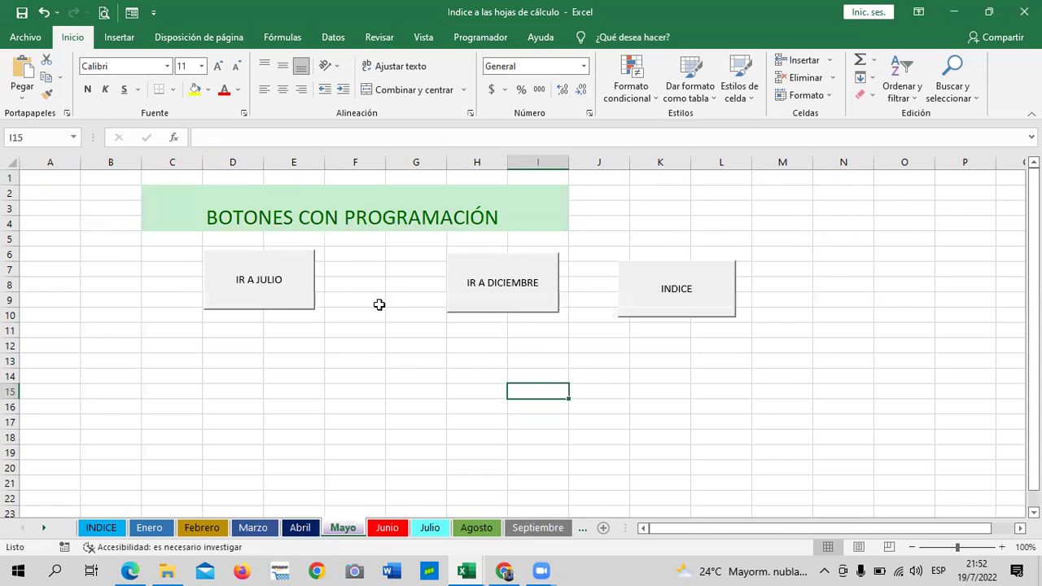
{"action": "left_click", "coordinate": [268, 300]}
{"action": "left_click", "coordinate": [526, 320]}
{"action": "left_click", "coordinate": [30, 38]}
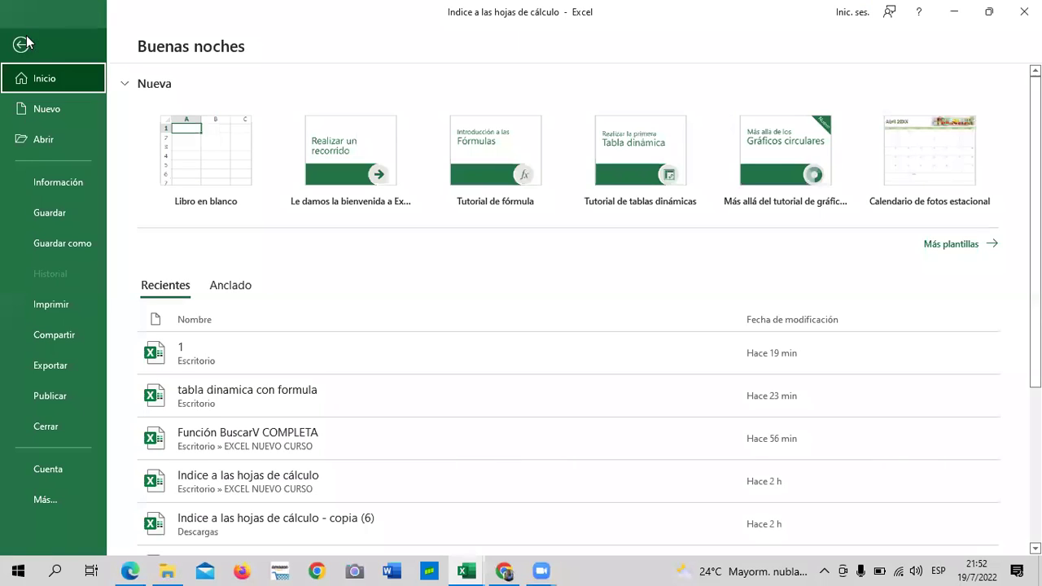
{"action": "left_click", "coordinate": [73, 241]}
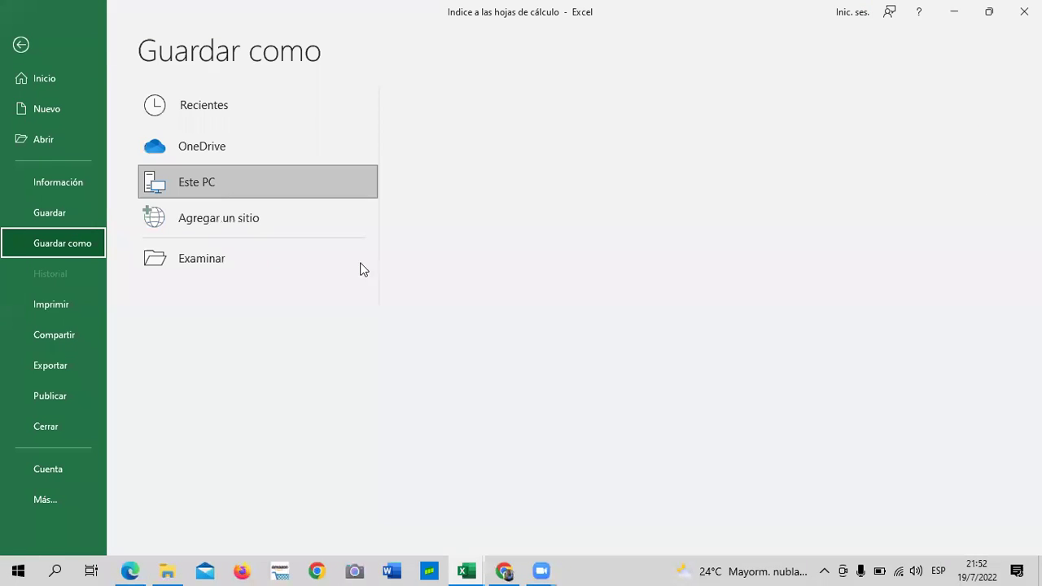
{"action": "left_click", "coordinate": [213, 256]}
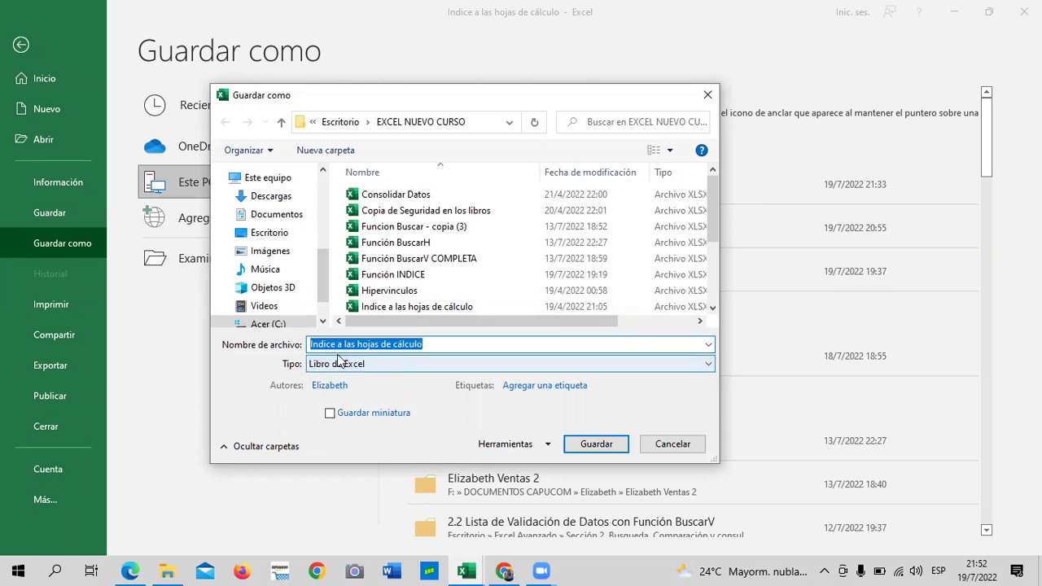
{"action": "left_click", "coordinate": [701, 363]}
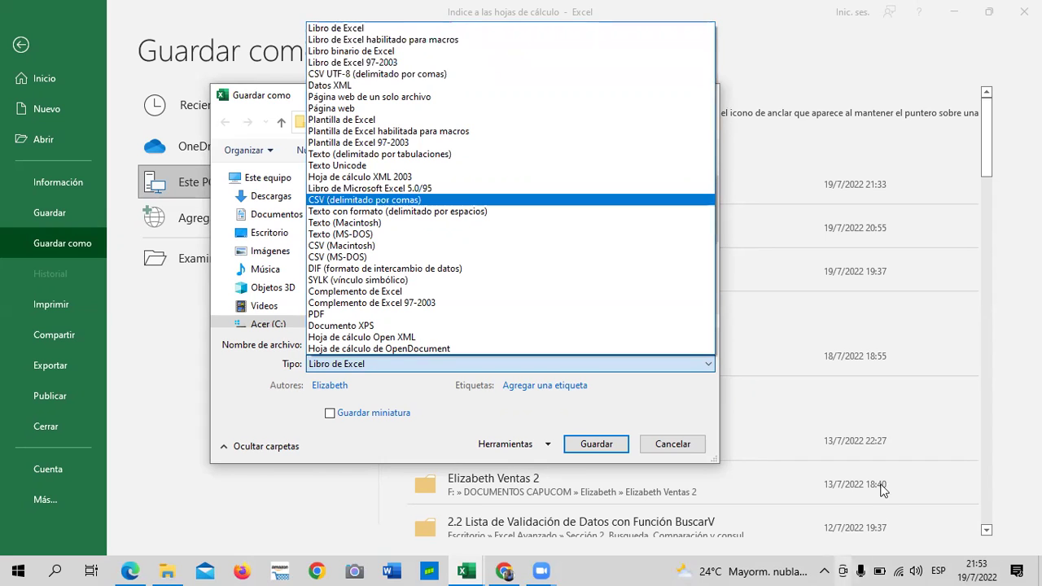
{"action": "left_click", "coordinate": [673, 450]}
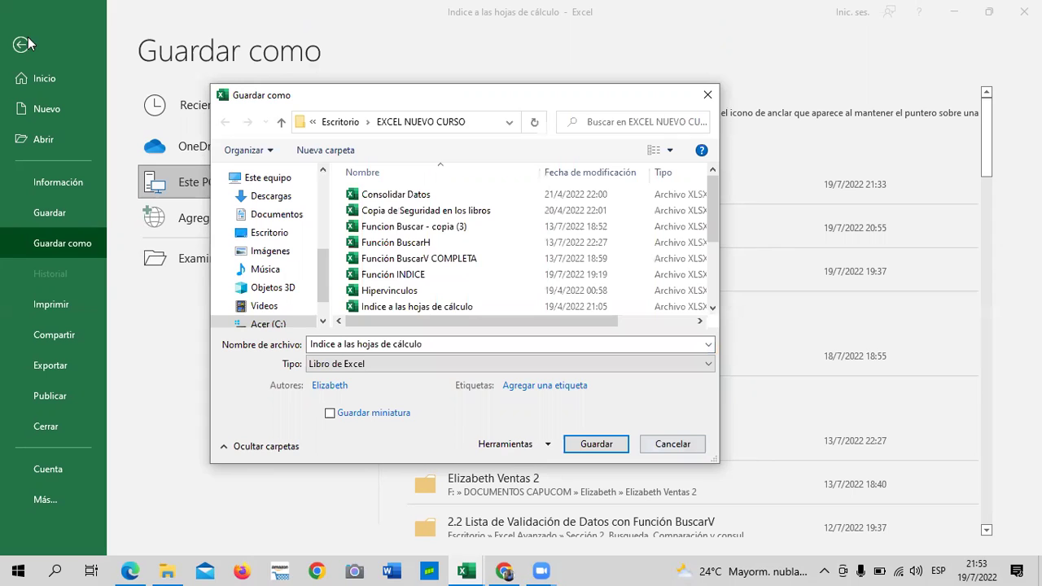
{"action": "key", "text": "Escape"}
{"action": "key", "text": "Escape"}
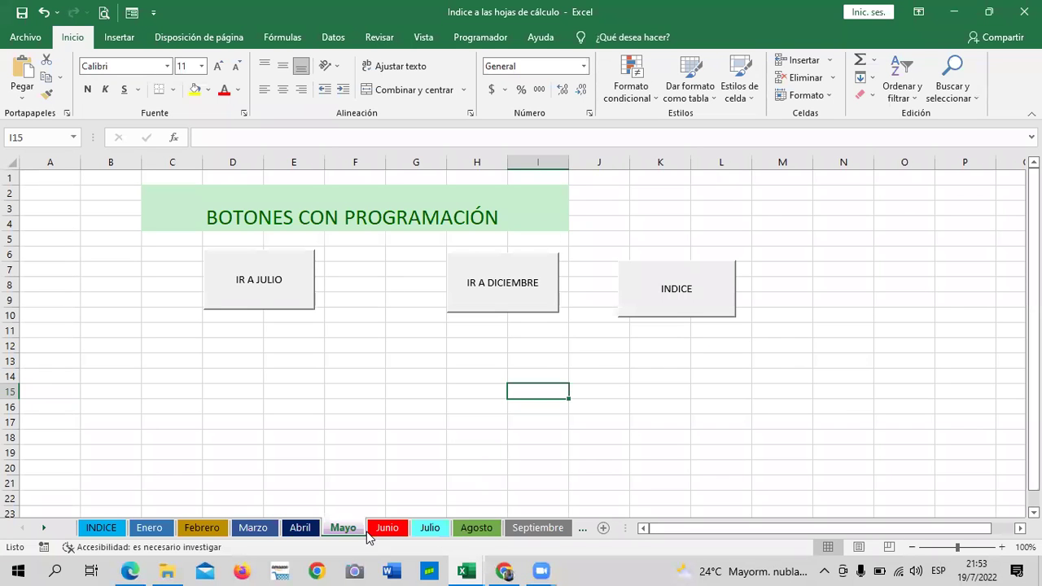
From the Junio sheet, switch to the copia (6) workbook and run HOJA AGOSTO to reach Agosto.
{"action": "left_click", "coordinate": [388, 529]}
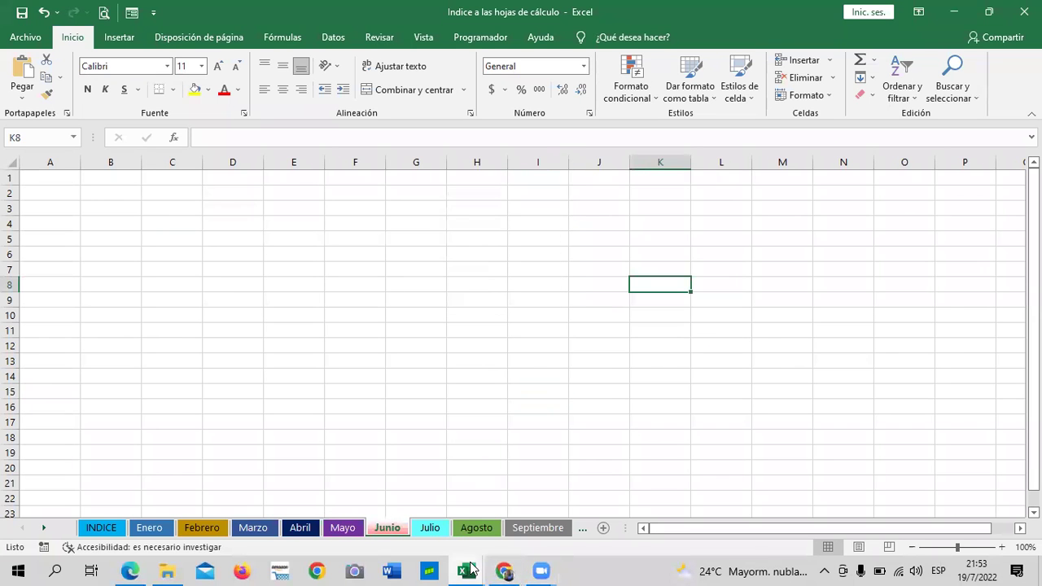
{"action": "mouse_move", "coordinate": [471, 570]}
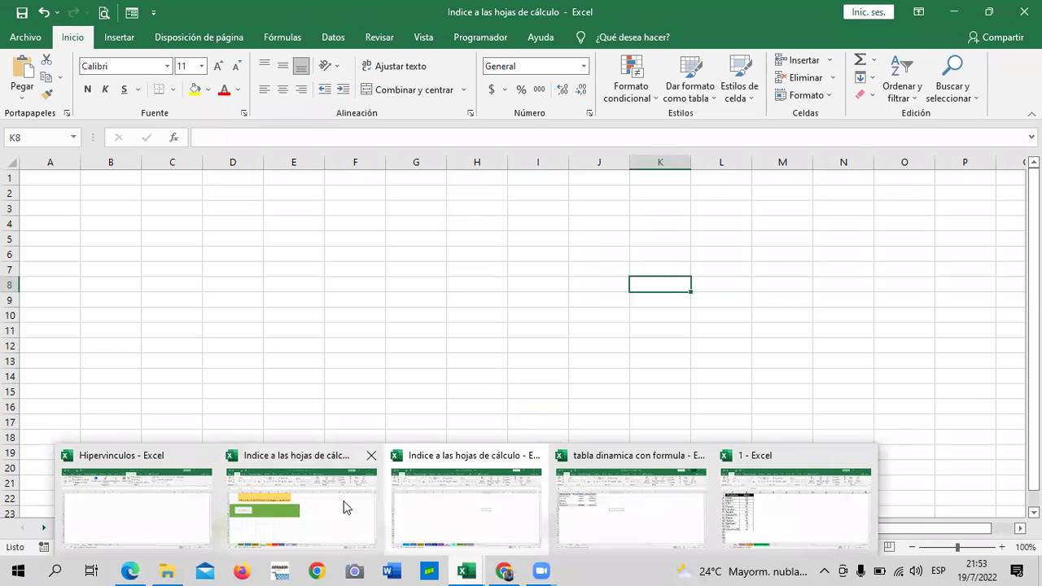
{"action": "left_click", "coordinate": [344, 507]}
{"action": "left_click", "coordinate": [162, 312]}
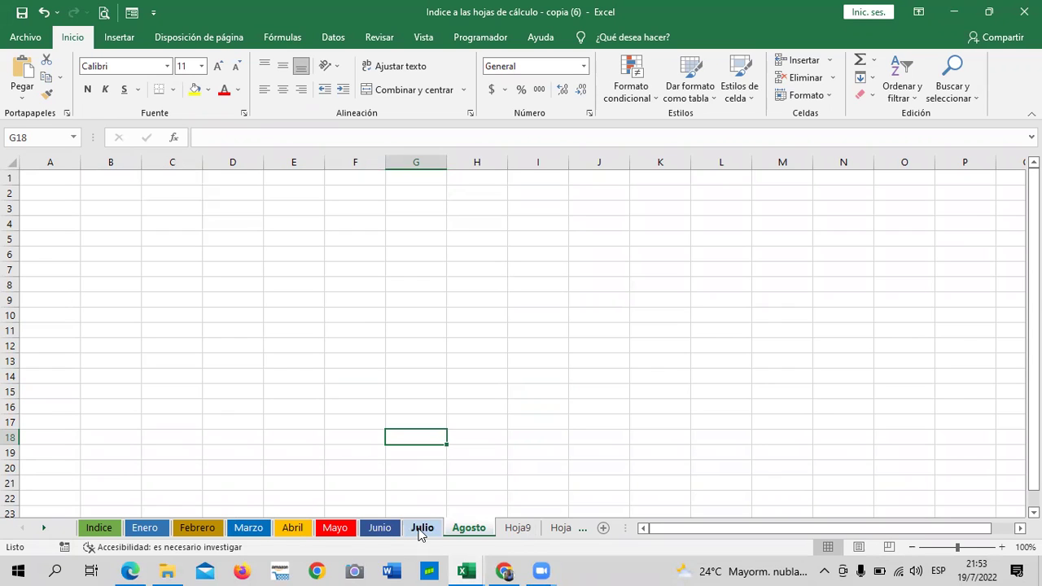
{"action": "left_click", "coordinate": [421, 529]}
{"action": "left_click", "coordinate": [471, 527]}
{"action": "scroll", "coordinate": [516, 333], "scroll_direction": "down", "scroll_amount": 6}
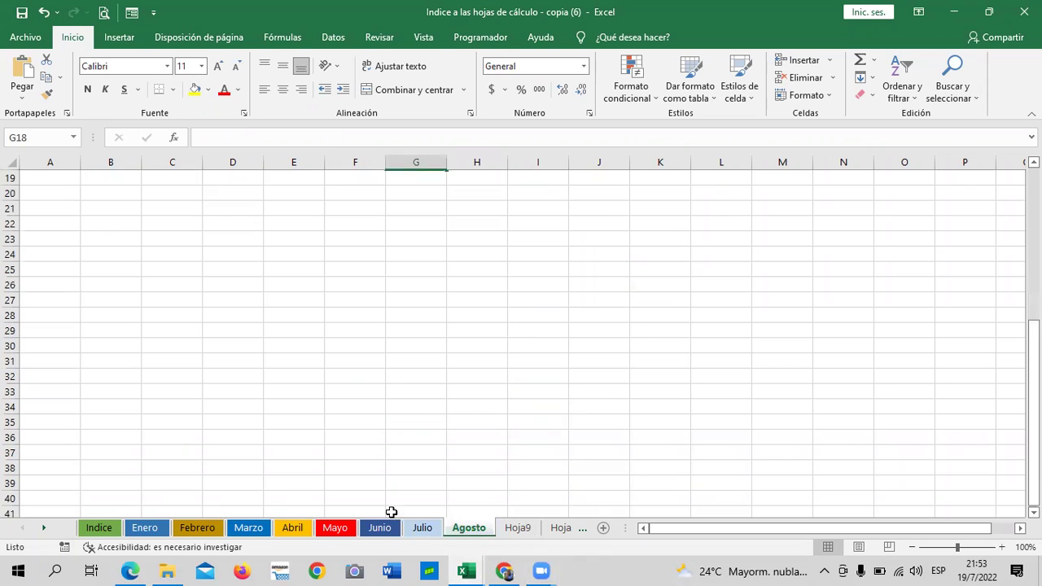
{"action": "left_click", "coordinate": [334, 528]}
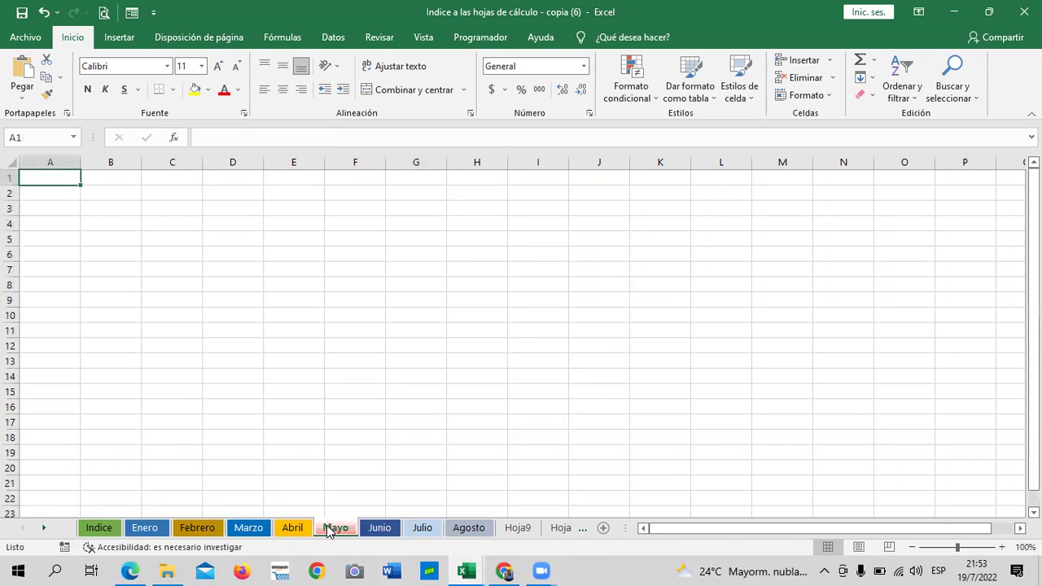
{"action": "left_click", "coordinate": [138, 528]}
{"action": "left_click", "coordinate": [97, 528]}
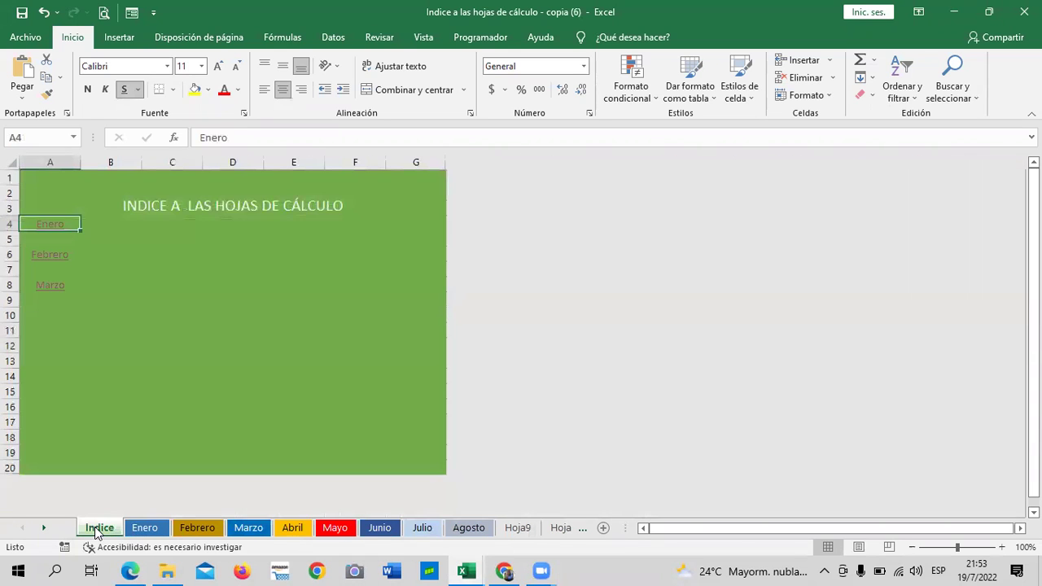
{"action": "left_click", "coordinate": [147, 528]}
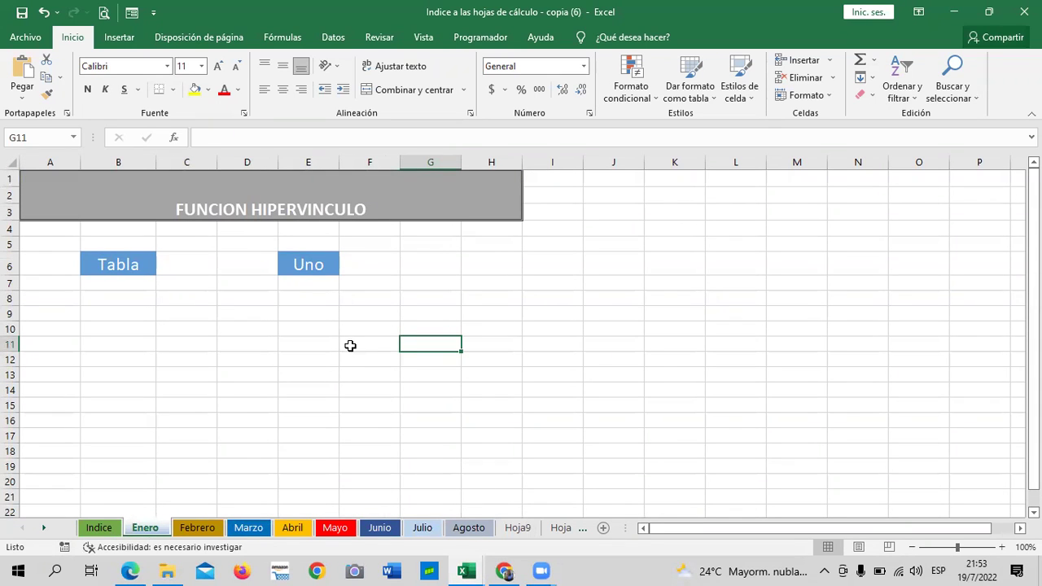
{"action": "left_click", "coordinate": [197, 530]}
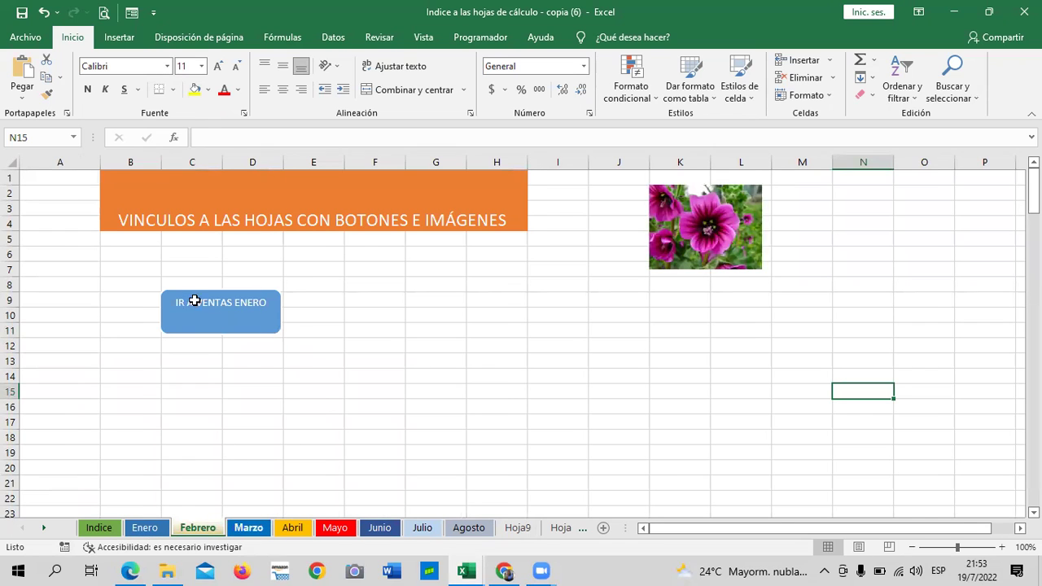
{"action": "key", "text": "ctrl+Page_Down"}
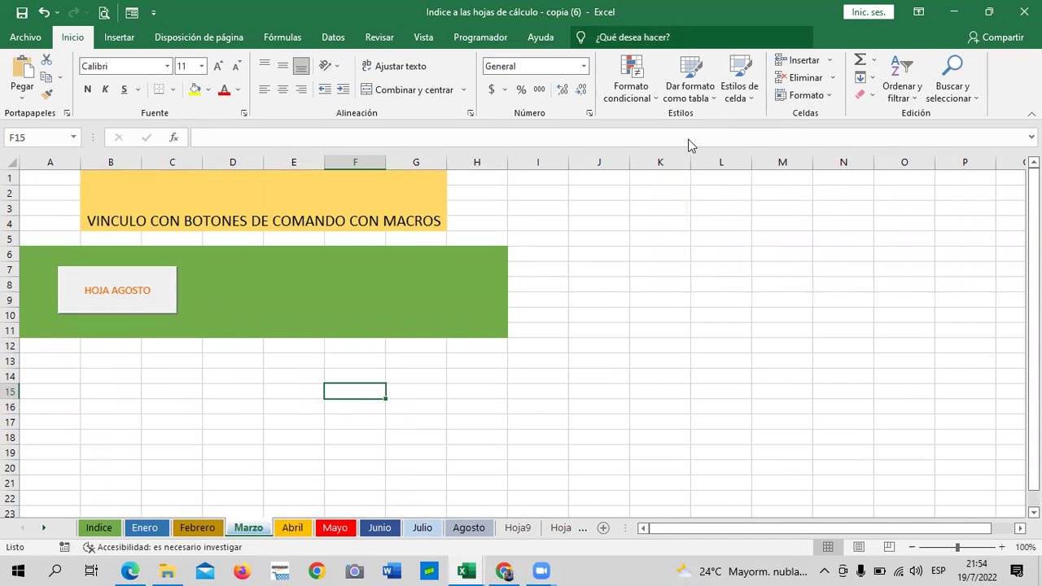
{"action": "key", "text": "alt+F11"}
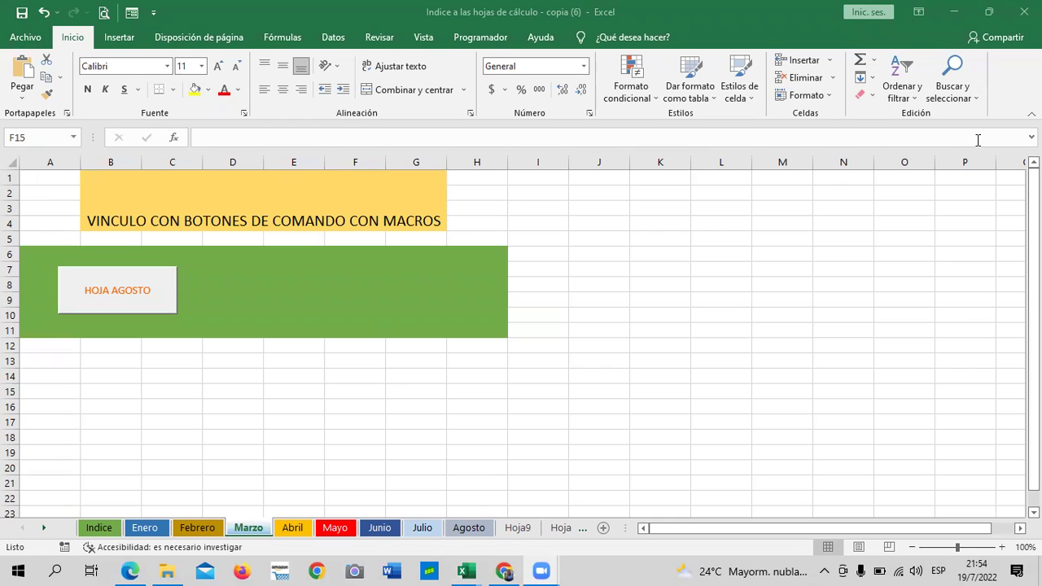
{"action": "left_click", "coordinate": [29, 38]}
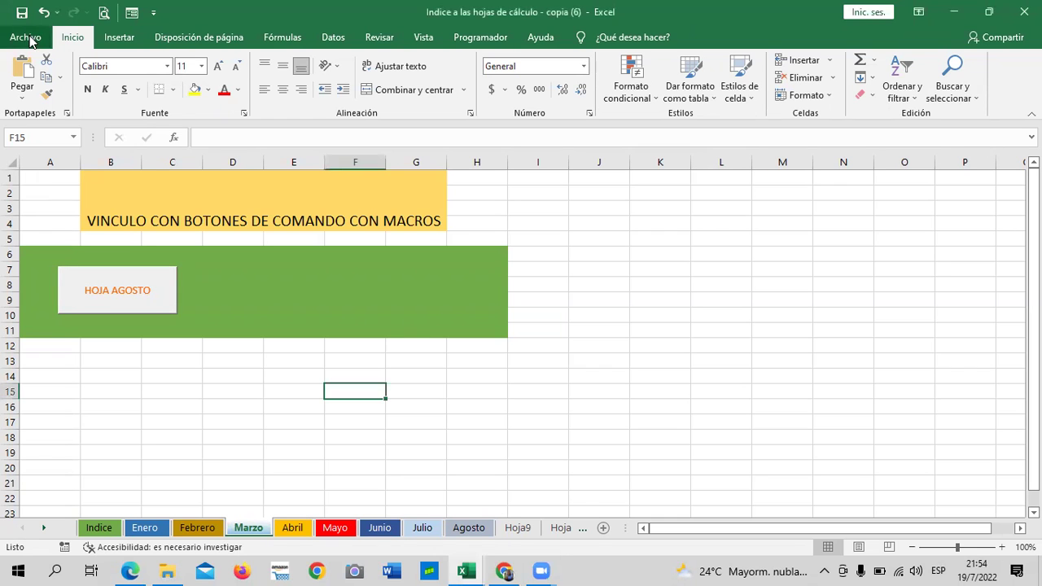
{"action": "left_click", "coordinate": [72, 246]}
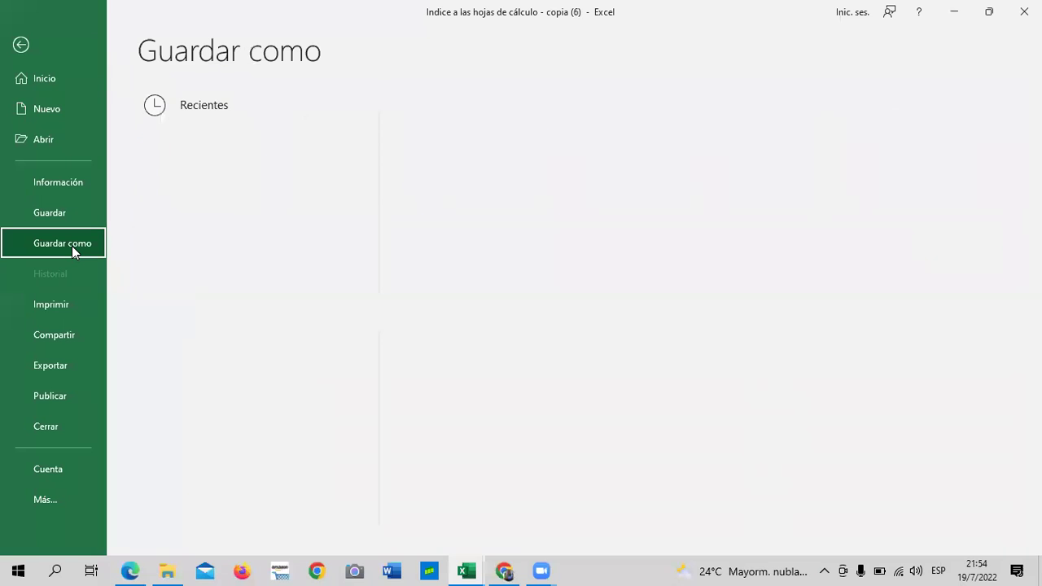
{"action": "left_click", "coordinate": [287, 259]}
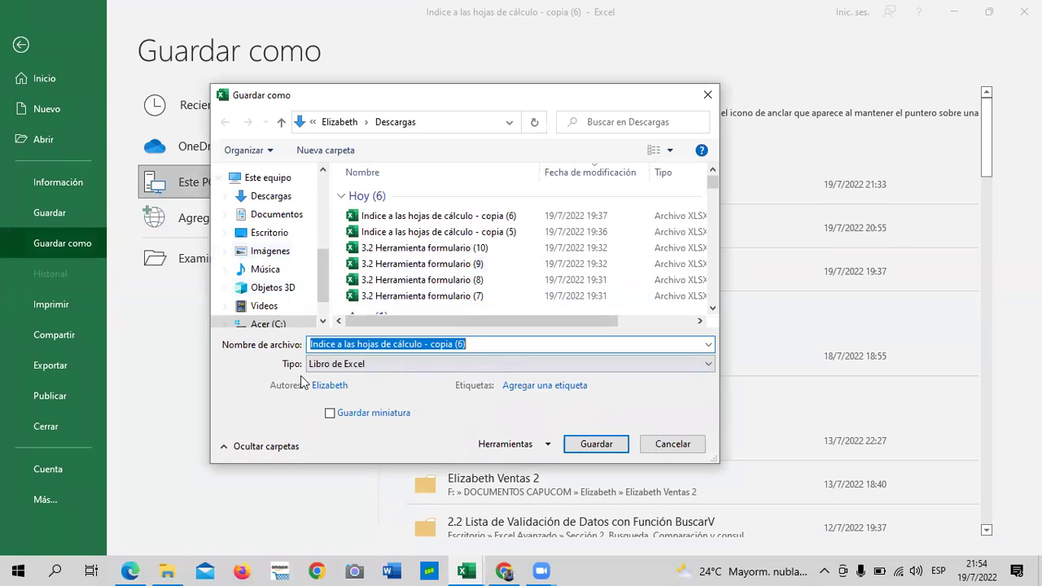
{"action": "left_click", "coordinate": [696, 362]}
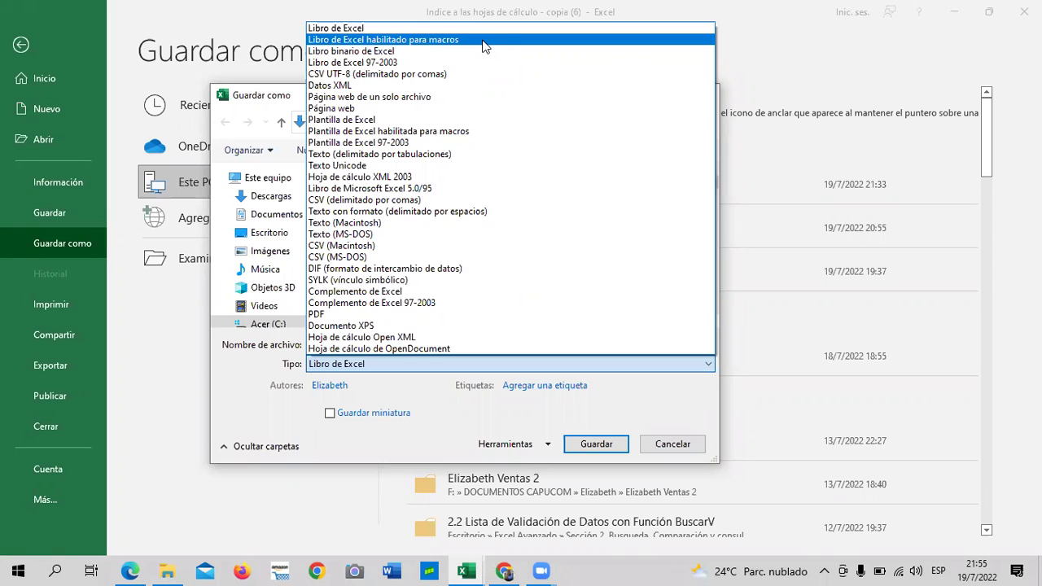
{"action": "left_click", "coordinate": [683, 447]}
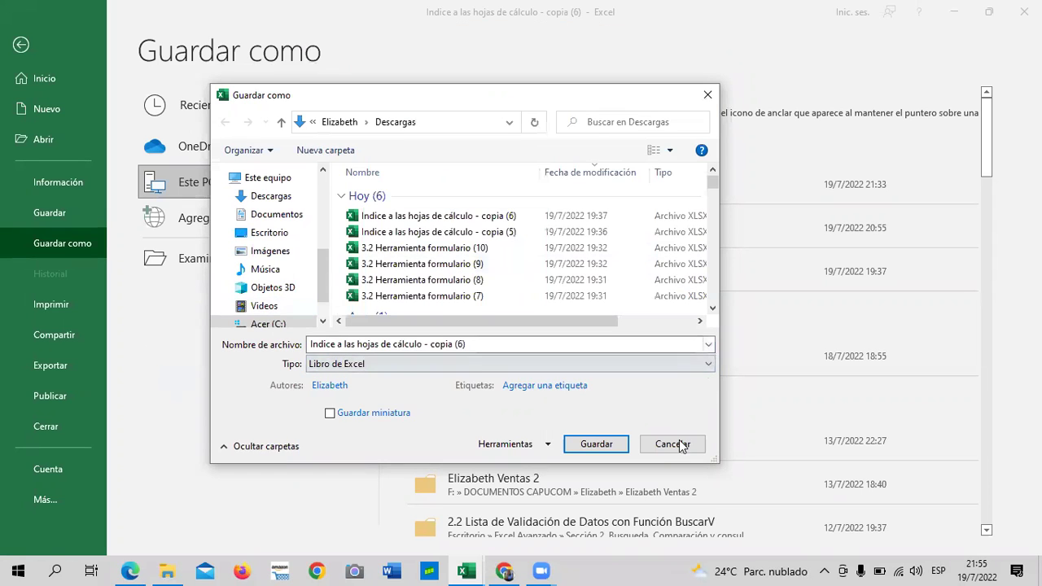
{"action": "left_click", "coordinate": [682, 446]}
{"action": "left_click", "coordinate": [11, 42]}
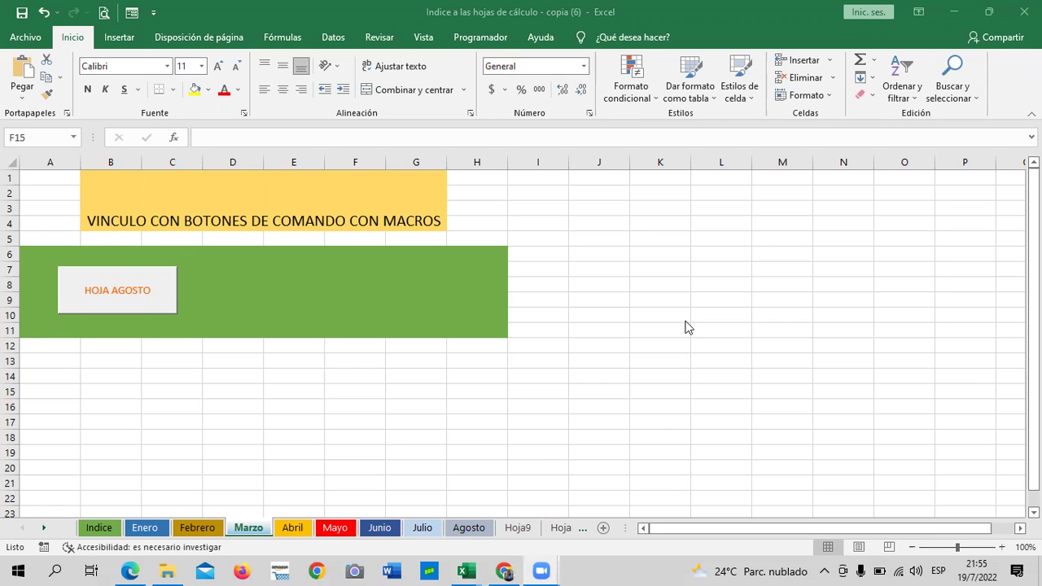
Run the HOJA AGOSTO macro button to jump to the Agosto sheet.
{"action": "left_click", "coordinate": [156, 303]}
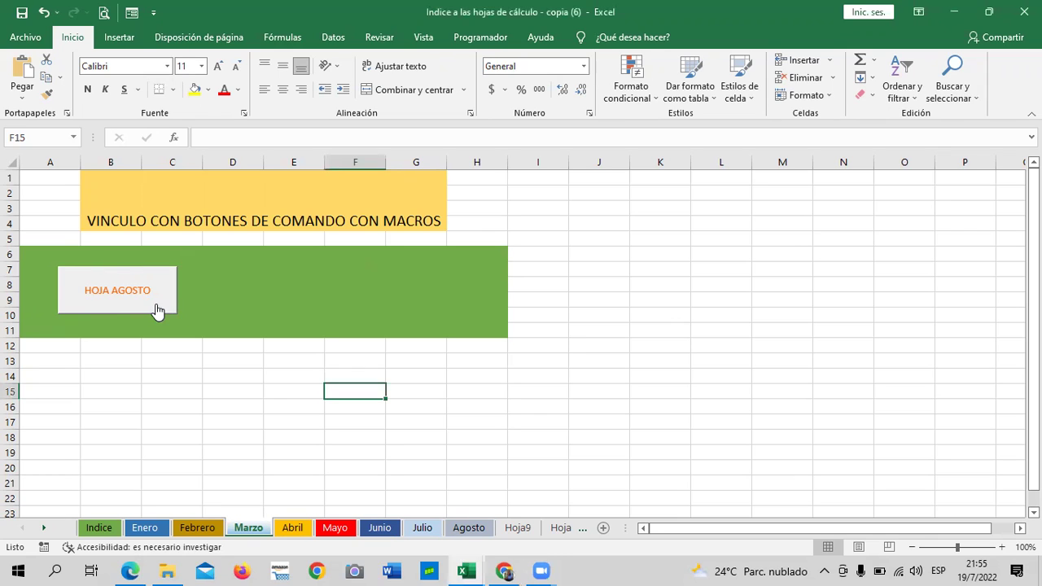
{"action": "left_click", "coordinate": [157, 310]}
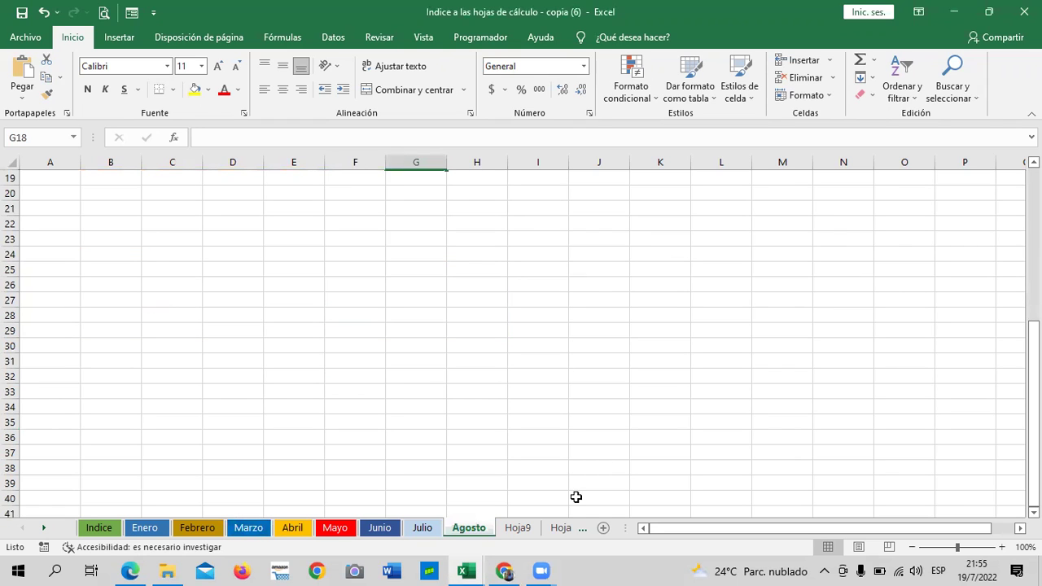
{"action": "scroll", "coordinate": [562, 481], "scroll_direction": "up", "scroll_amount": 6}
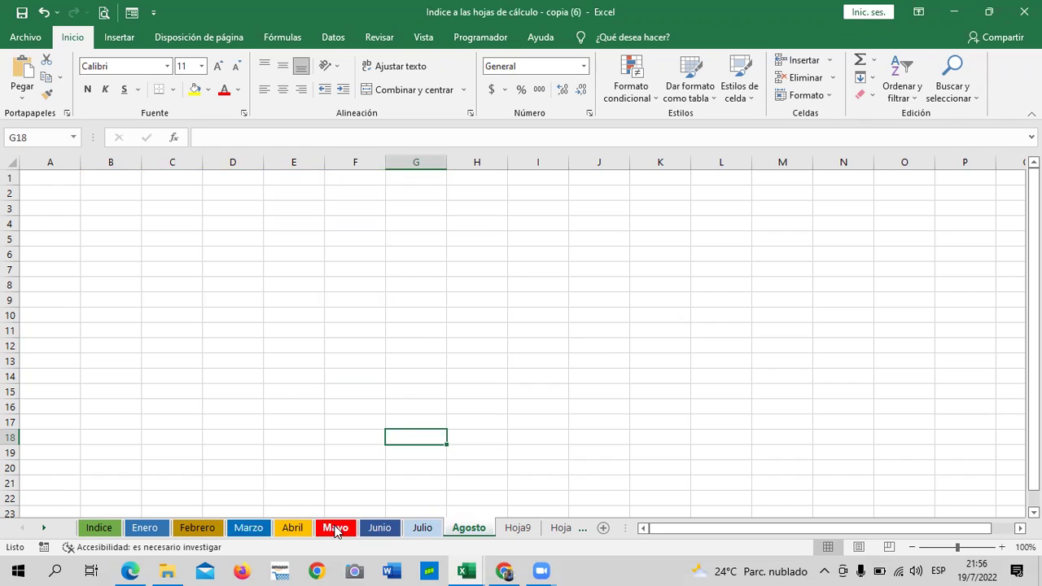
Look at the Abril and Marzo sheets, then return to the Indice sheet with its month links.
{"action": "left_click", "coordinate": [294, 528]}
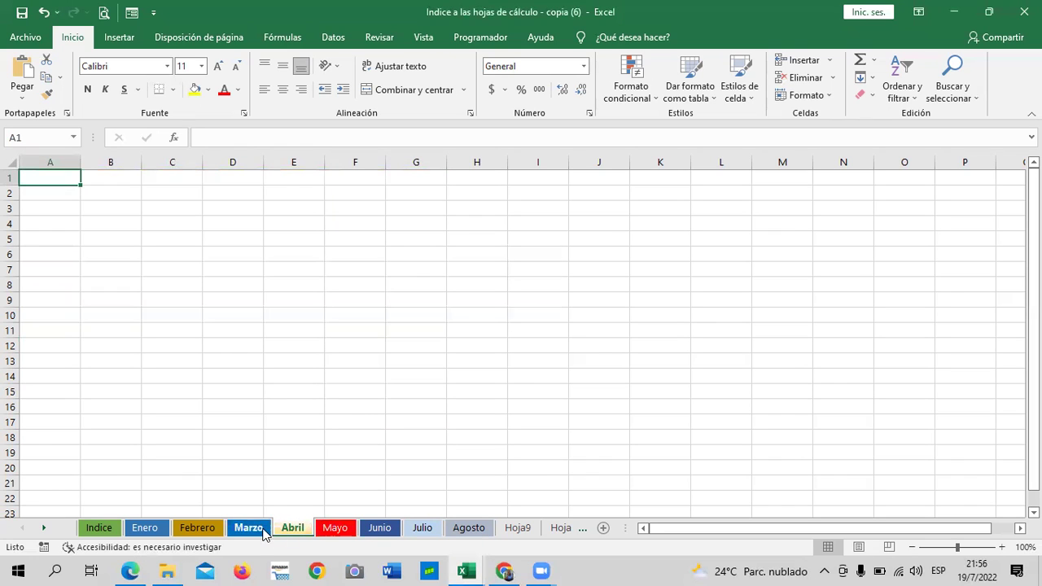
{"action": "left_click", "coordinate": [257, 529]}
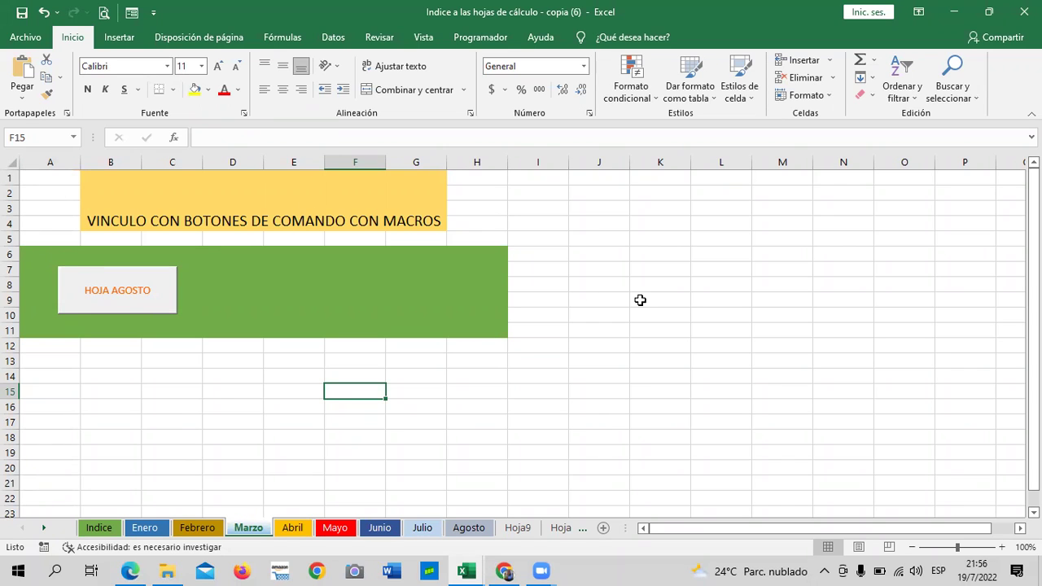
{"action": "left_click", "coordinate": [98, 527]}
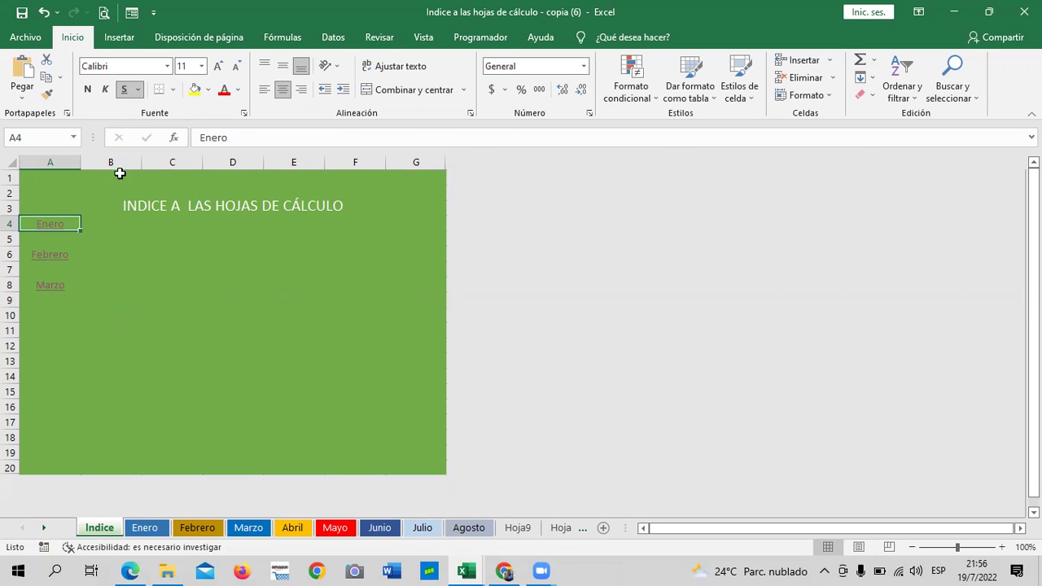
Move through the Enero and Febrero sheets and select cell G9 on Febrero.
{"action": "left_click", "coordinate": [145, 529]}
{"action": "left_click", "coordinate": [204, 530]}
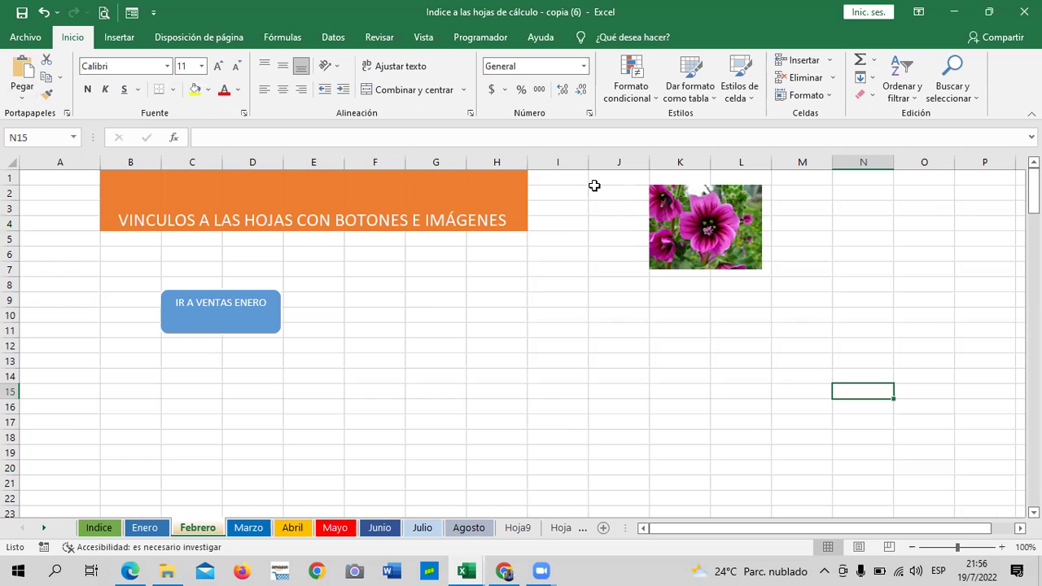
{"action": "left_click", "coordinate": [423, 299]}
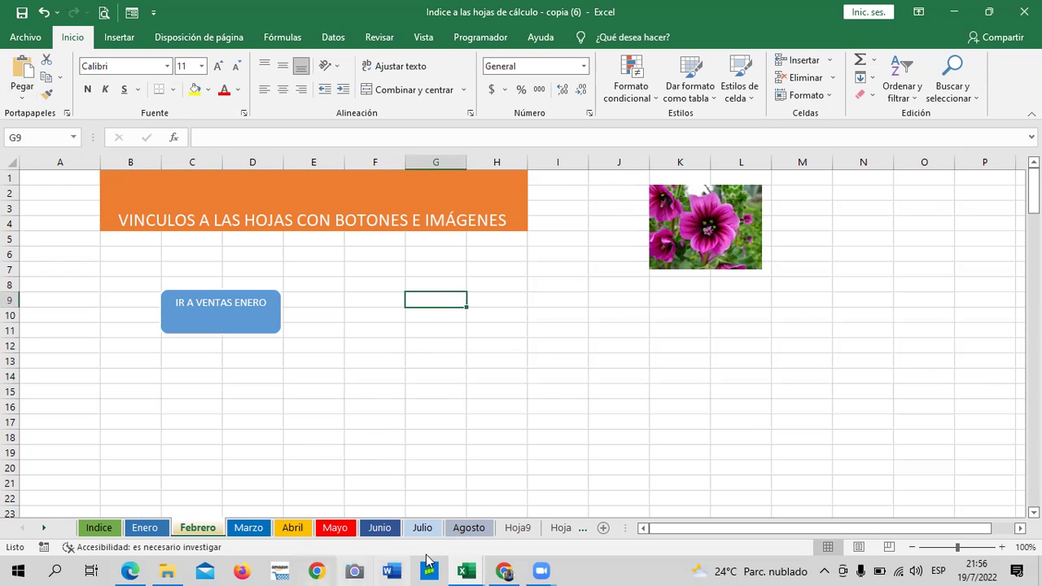
Scroll the sheet tabs forward past Hoja10 and Hoja11 to the blank Hoja12.
{"action": "left_click", "coordinate": [47, 528]}
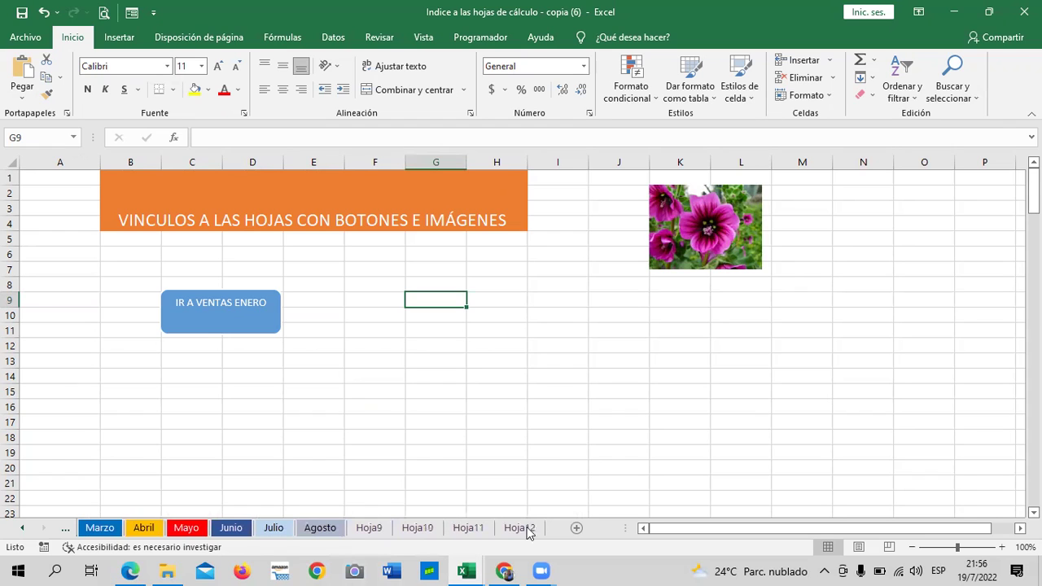
{"action": "left_click", "coordinate": [22, 528]}
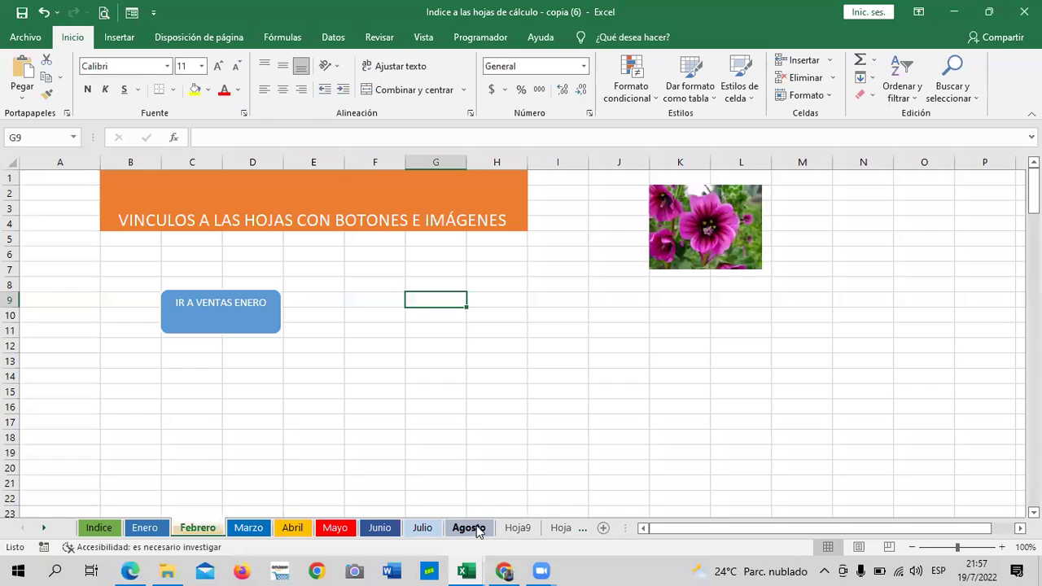
{"action": "left_click", "coordinate": [583, 530]}
{"action": "left_click", "coordinate": [583, 529]}
{"action": "left_click", "coordinate": [583, 530]}
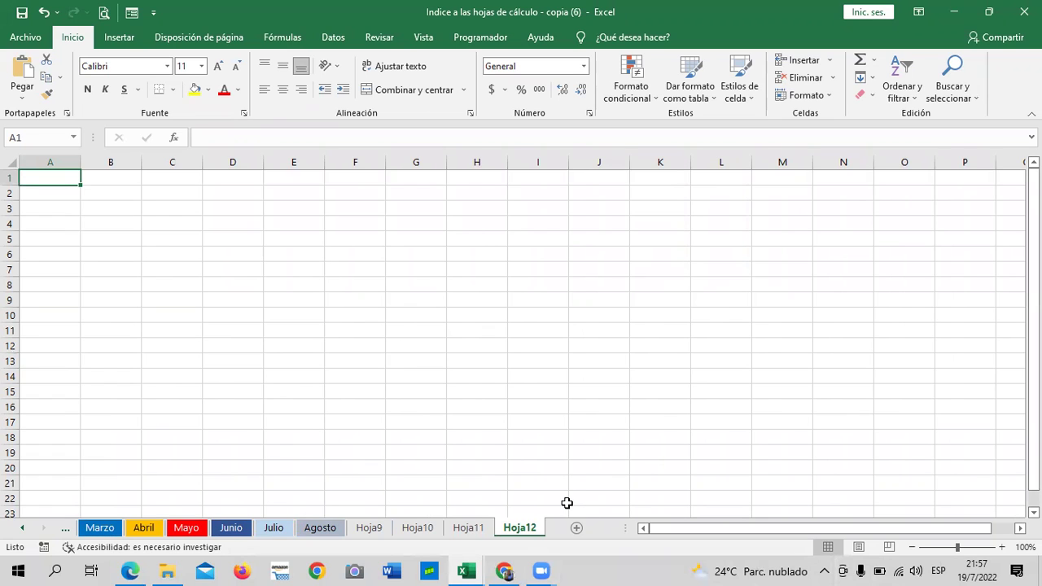
Switch to the Ingles Corporativo course page in the browser and scan the unit.
{"action": "left_click", "coordinate": [505, 570]}
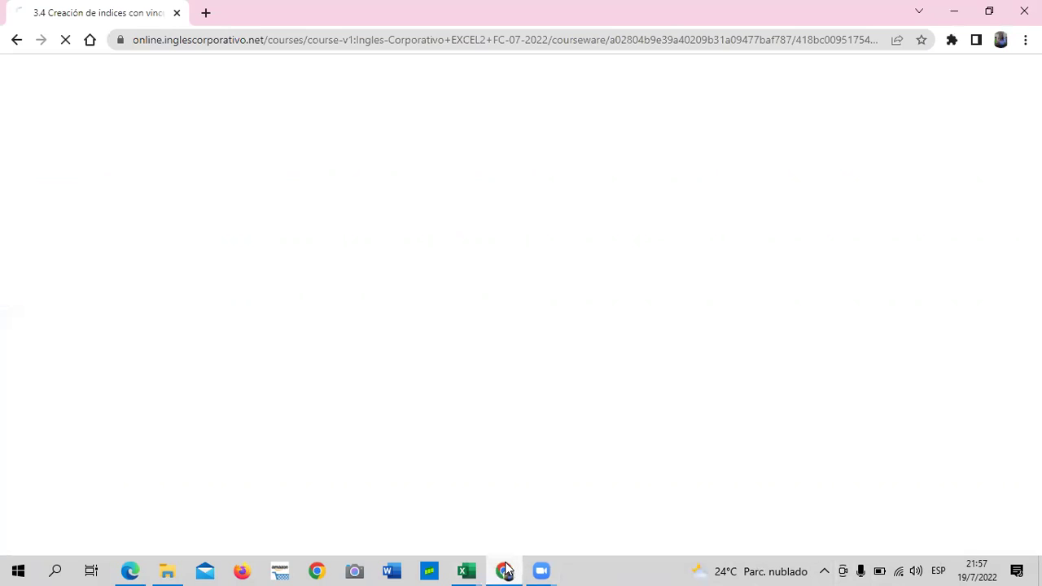
{"action": "mouse_move", "coordinate": [480, 565]}
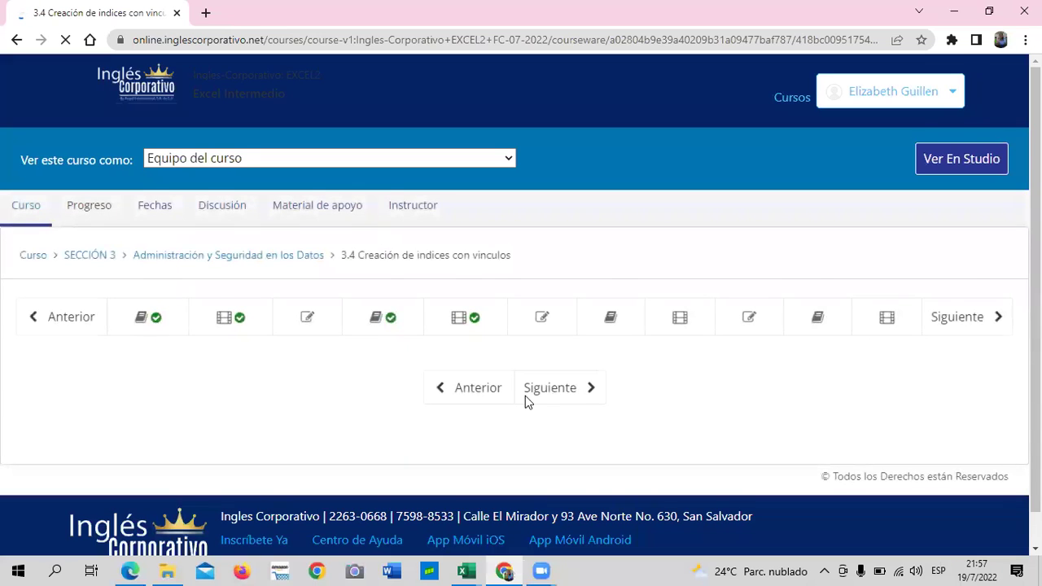
{"action": "scroll", "coordinate": [530, 397], "scroll_direction": "down", "scroll_amount": 4}
{"action": "scroll", "coordinate": [527, 397], "scroll_direction": "down", "scroll_amount": 2}
{"action": "scroll", "coordinate": [528, 391], "scroll_direction": "up", "scroll_amount": 6}
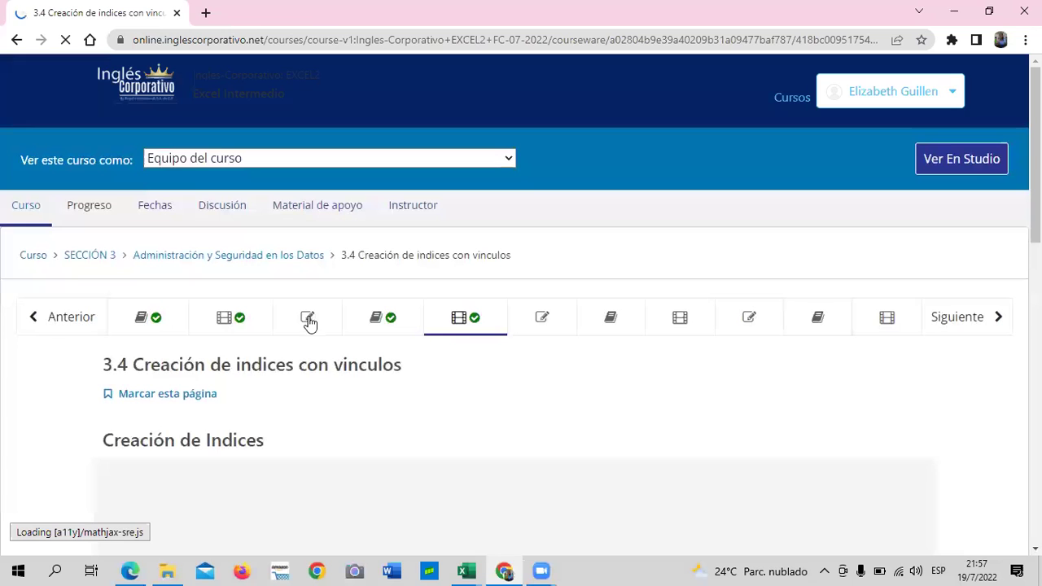
Read through the 3.2 Laboratorio 1 questions, then move to the 3.5 Laboratorio 2 quiz.
{"action": "left_click", "coordinate": [324, 325]}
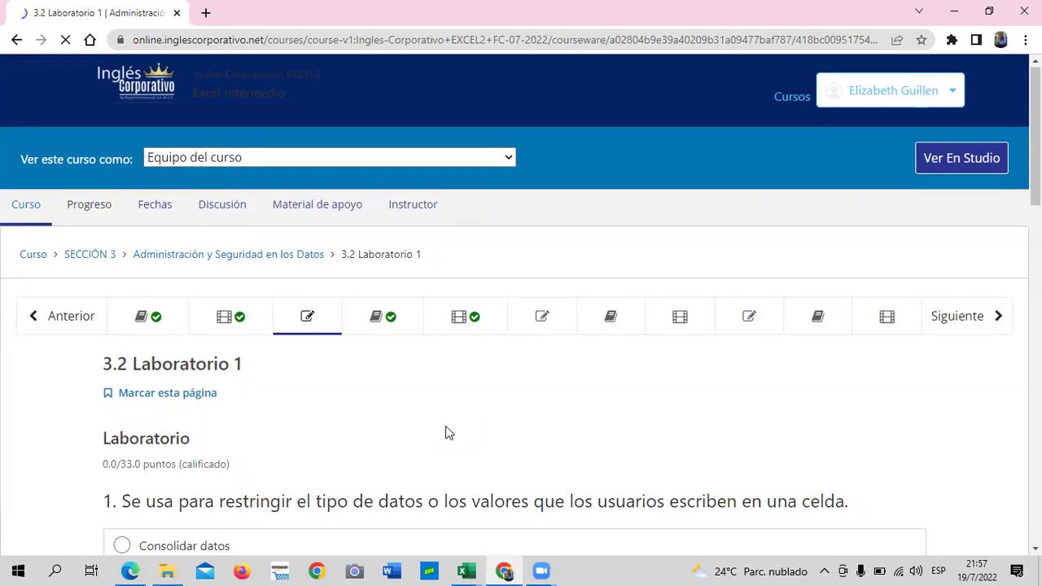
{"action": "scroll", "coordinate": [446, 432], "scroll_direction": "down", "scroll_amount": 4}
{"action": "scroll", "coordinate": [447, 433], "scroll_direction": "down", "scroll_amount": 4}
{"action": "scroll", "coordinate": [446, 432], "scroll_direction": "down", "scroll_amount": 3}
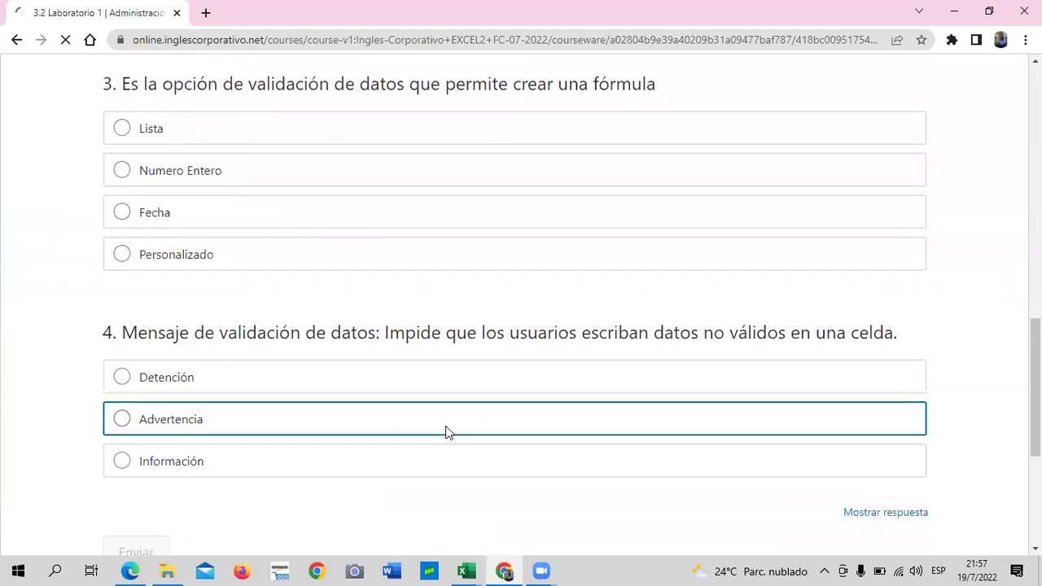
{"action": "scroll", "coordinate": [435, 477], "scroll_direction": "up", "scroll_amount": 5}
{"action": "scroll", "coordinate": [437, 461], "scroll_direction": "up", "scroll_amount": 5}
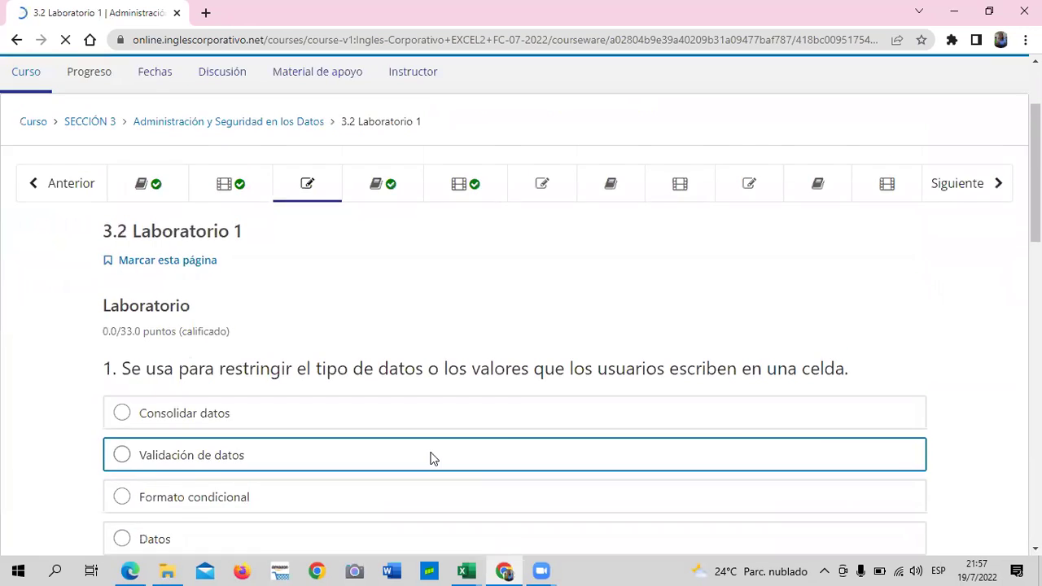
{"action": "scroll", "coordinate": [431, 458], "scroll_direction": "up", "scroll_amount": 2}
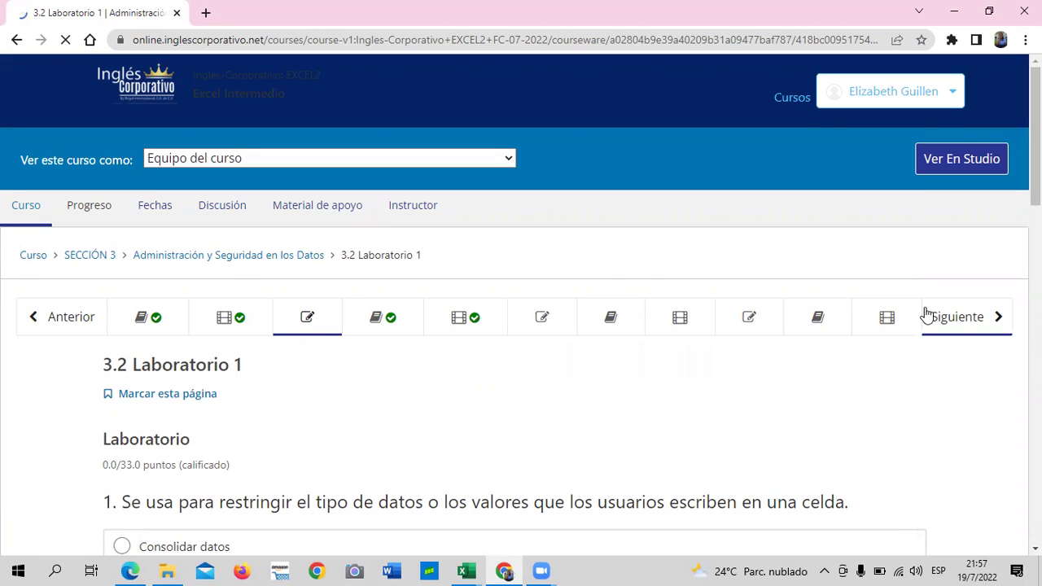
{"action": "left_click", "coordinate": [561, 319]}
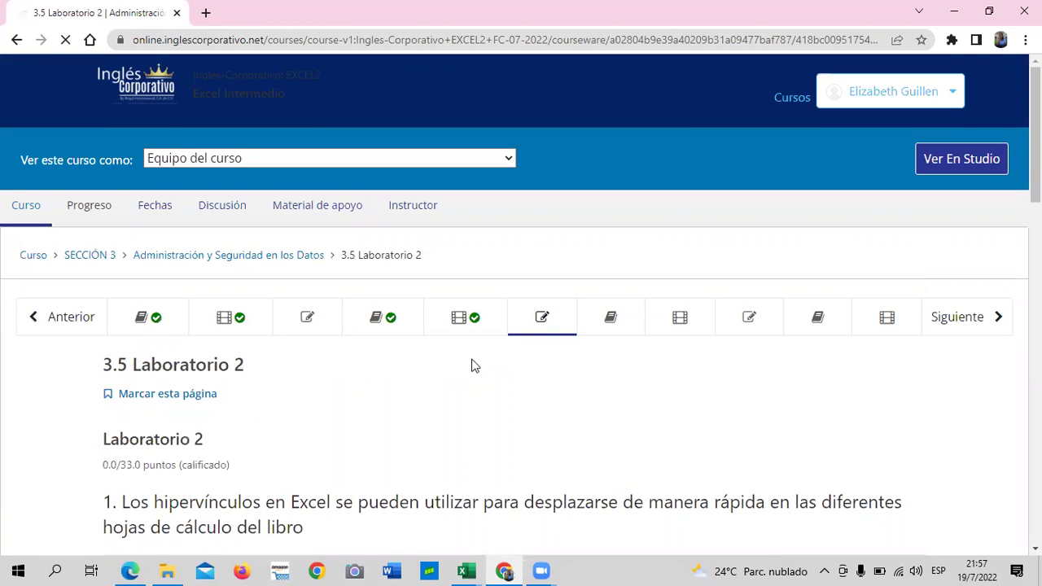
{"action": "scroll", "coordinate": [520, 385], "scroll_direction": "down", "scroll_amount": 1}
{"action": "scroll", "coordinate": [519, 386], "scroll_direction": "down", "scroll_amount": 4}
{"action": "scroll", "coordinate": [517, 386], "scroll_direction": "down", "scroll_amount": 2}
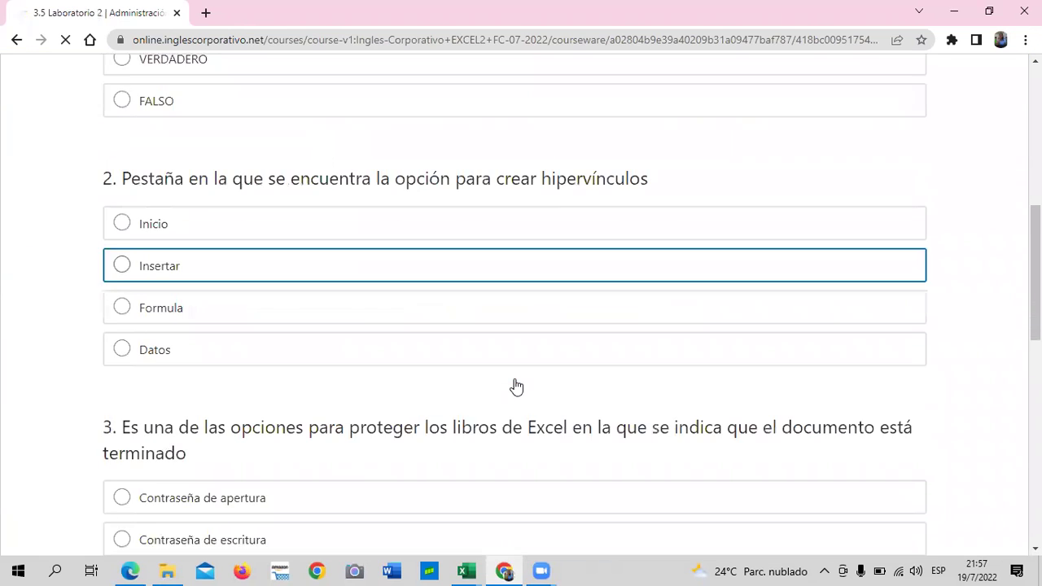
{"action": "scroll", "coordinate": [513, 388], "scroll_direction": "down", "scroll_amount": 4}
{"action": "scroll", "coordinate": [507, 390], "scroll_direction": "down", "scroll_amount": 4}
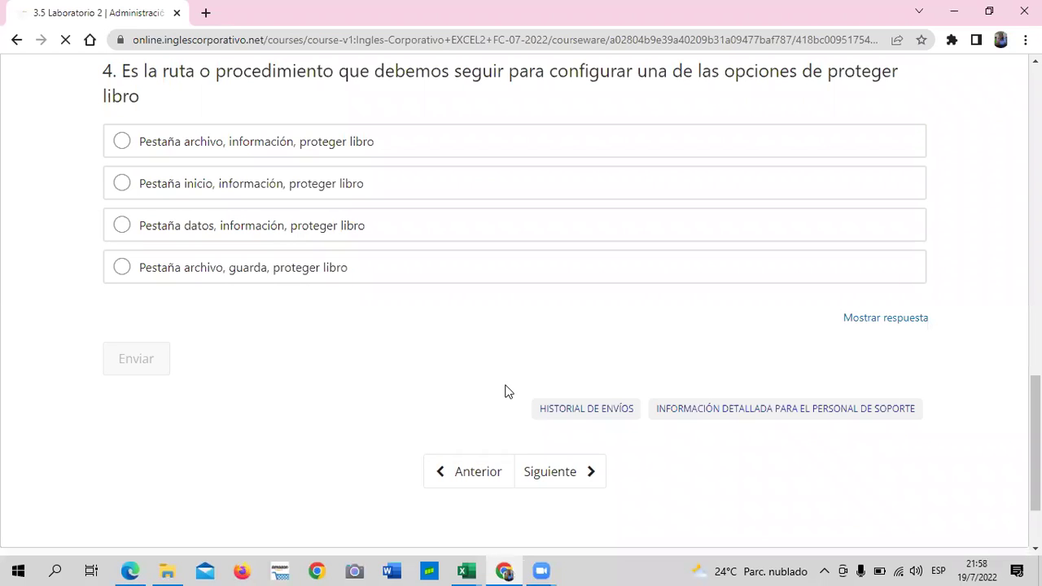
{"action": "scroll", "coordinate": [381, 371], "scroll_direction": "up", "scroll_amount": 4}
{"action": "scroll", "coordinate": [378, 371], "scroll_direction": "up", "scroll_amount": 3}
{"action": "scroll", "coordinate": [379, 374], "scroll_direction": "up", "scroll_amount": 3}
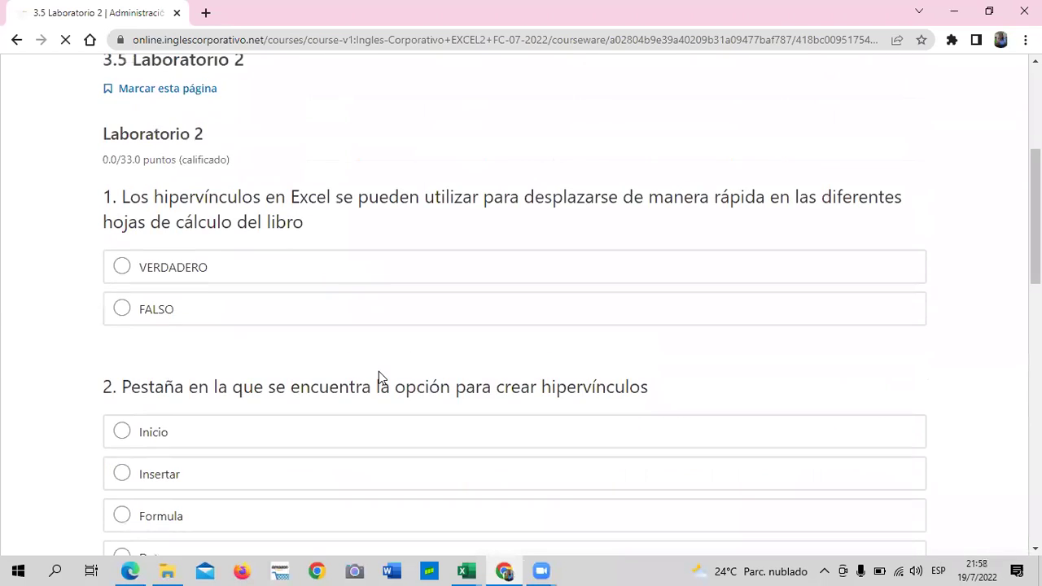
{"action": "scroll", "coordinate": [379, 371], "scroll_direction": "up", "scroll_amount": 4}
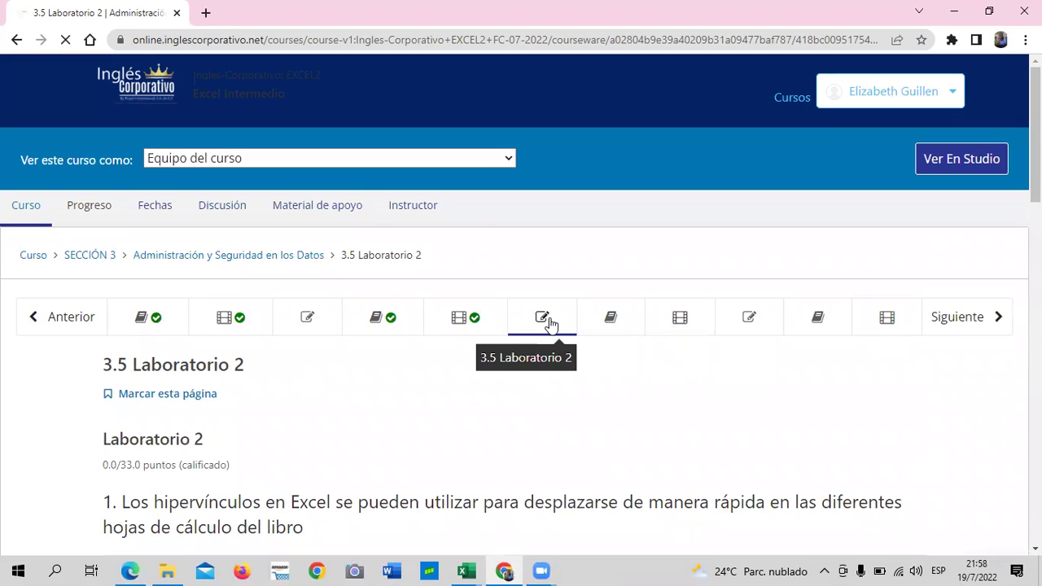
{"action": "scroll", "coordinate": [550, 323], "scroll_direction": "down", "scroll_amount": 2}
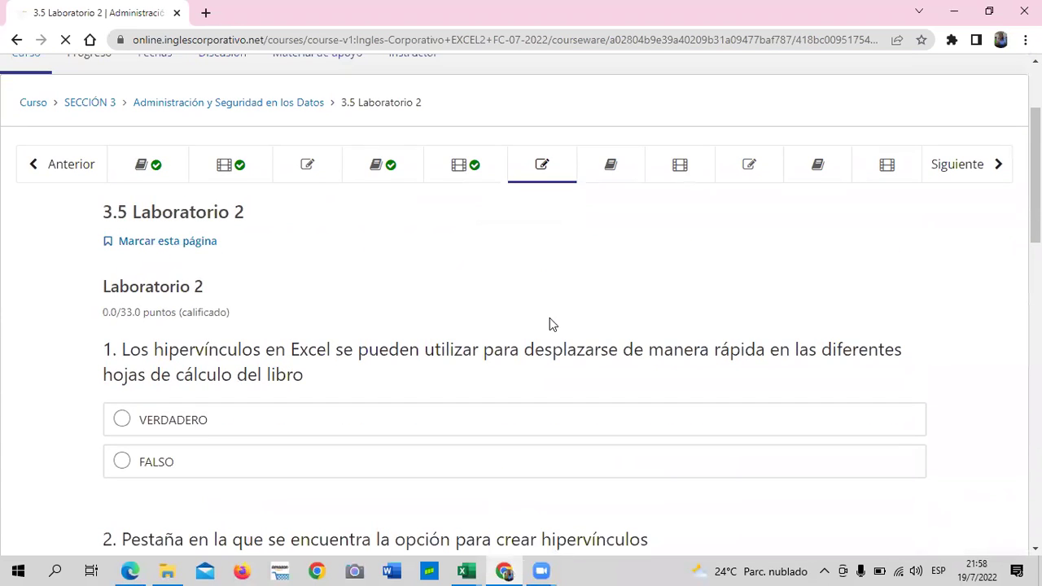
{"action": "scroll", "coordinate": [536, 325], "scroll_direction": "down", "scroll_amount": 2}
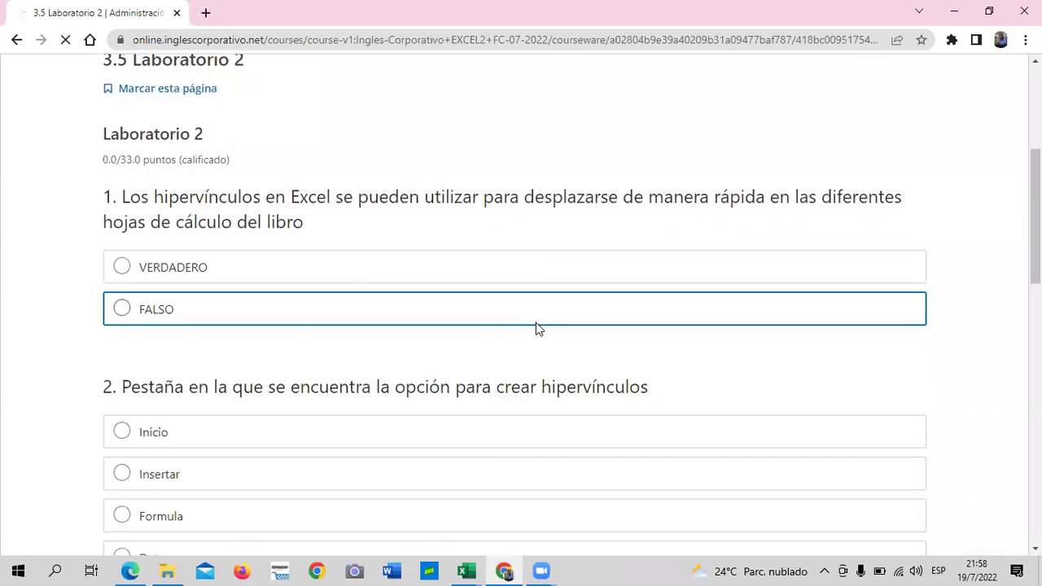
{"action": "scroll", "coordinate": [550, 330], "scroll_direction": "up", "scroll_amount": 2}
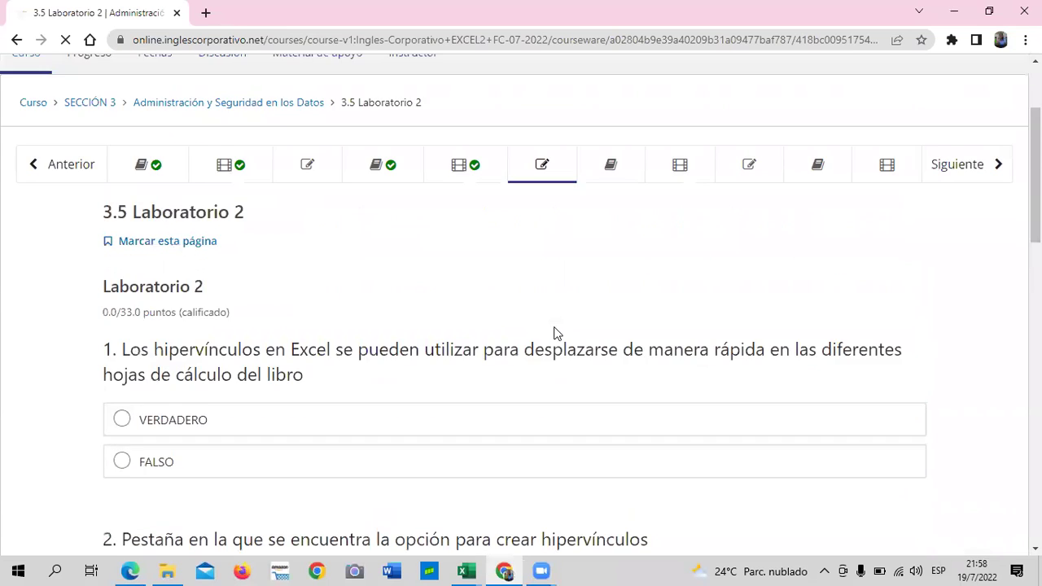
{"action": "scroll", "coordinate": [551, 326], "scroll_direction": "up", "scroll_amount": 2}
{"action": "scroll", "coordinate": [548, 326], "scroll_direction": "down", "scroll_amount": 1}
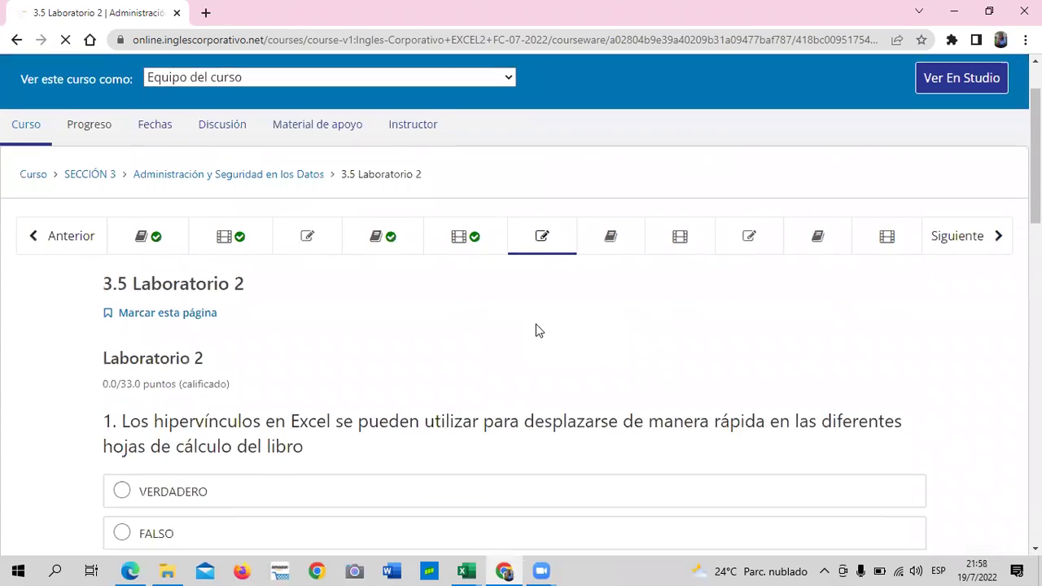
{"action": "scroll", "coordinate": [537, 328], "scroll_direction": "down", "scroll_amount": 1}
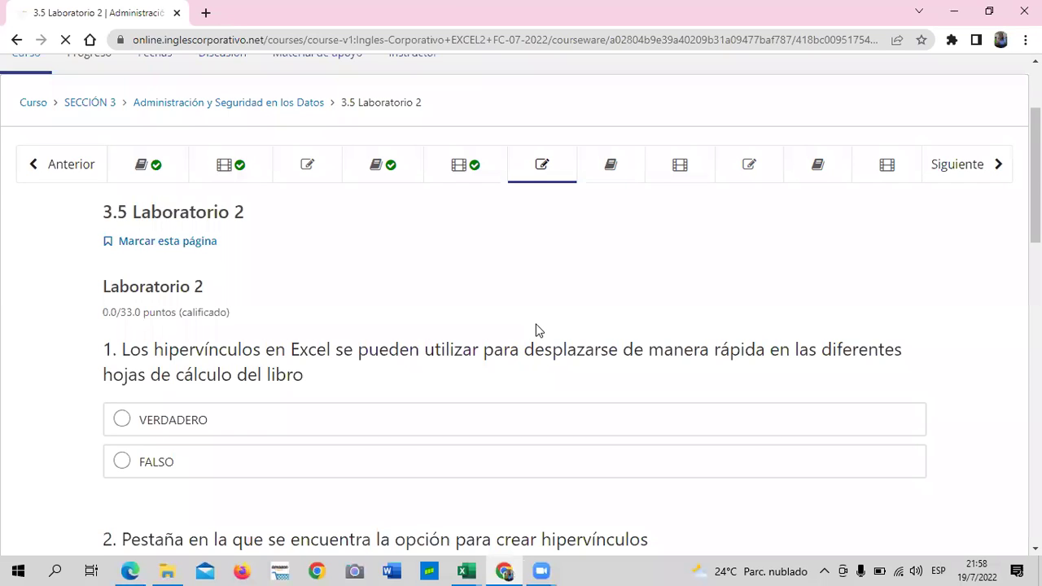
{"action": "scroll", "coordinate": [239, 396], "scroll_direction": "down", "scroll_amount": 1}
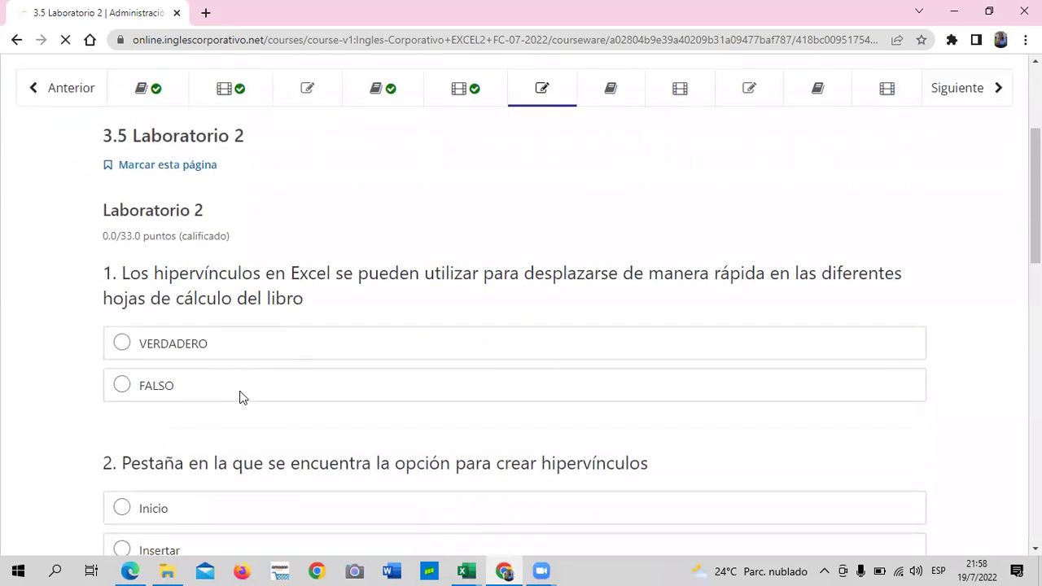
{"action": "scroll", "coordinate": [239, 396], "scroll_direction": "down", "scroll_amount": 1}
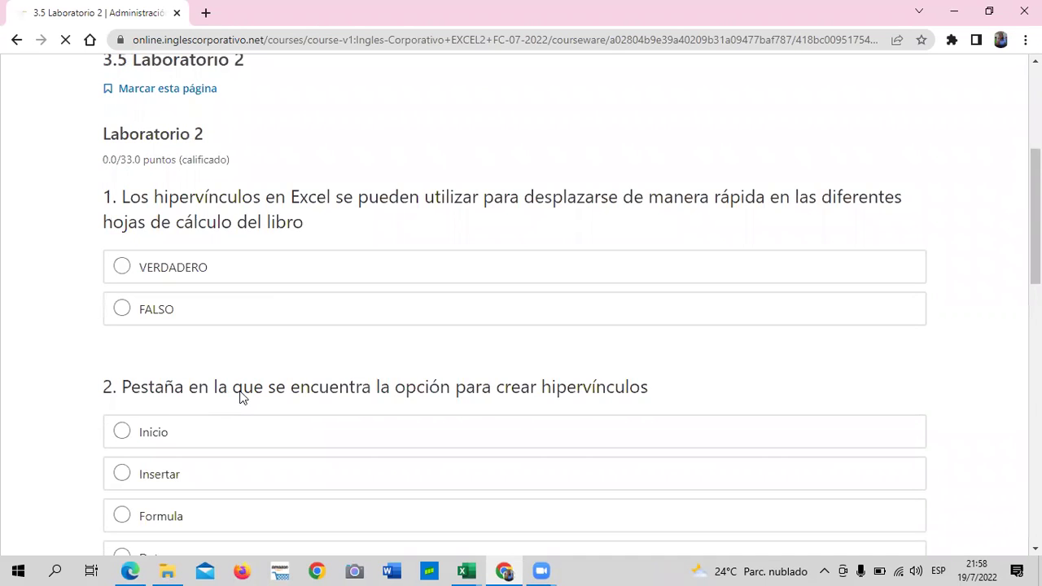
{"action": "scroll", "coordinate": [175, 407], "scroll_direction": "down", "scroll_amount": 2}
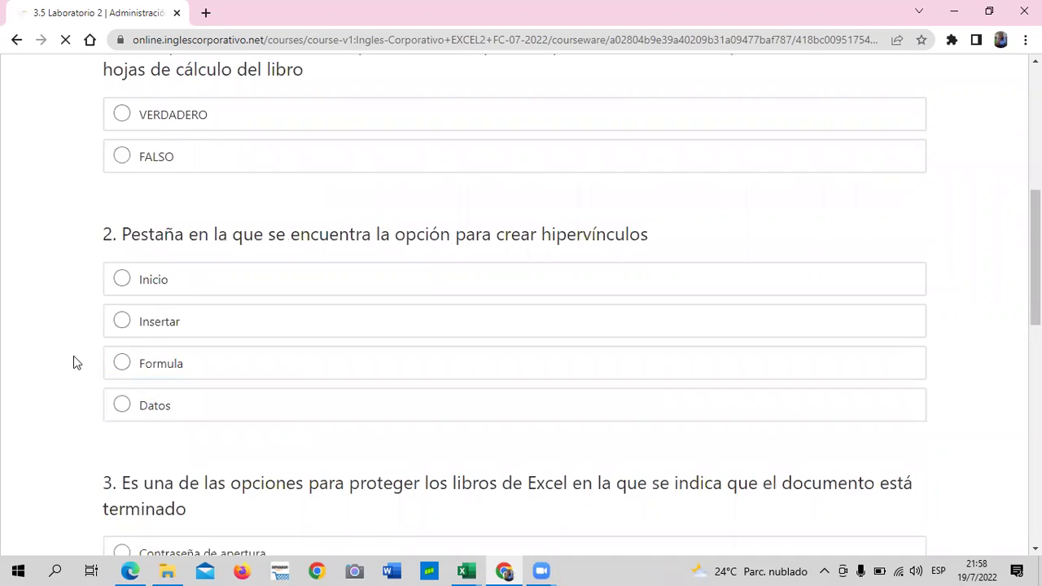
Choose VERDADERO for question 1 on sheet-to-sheet hyperlinks, then review questions 2–4.
{"action": "left_click", "coordinate": [122, 115]}
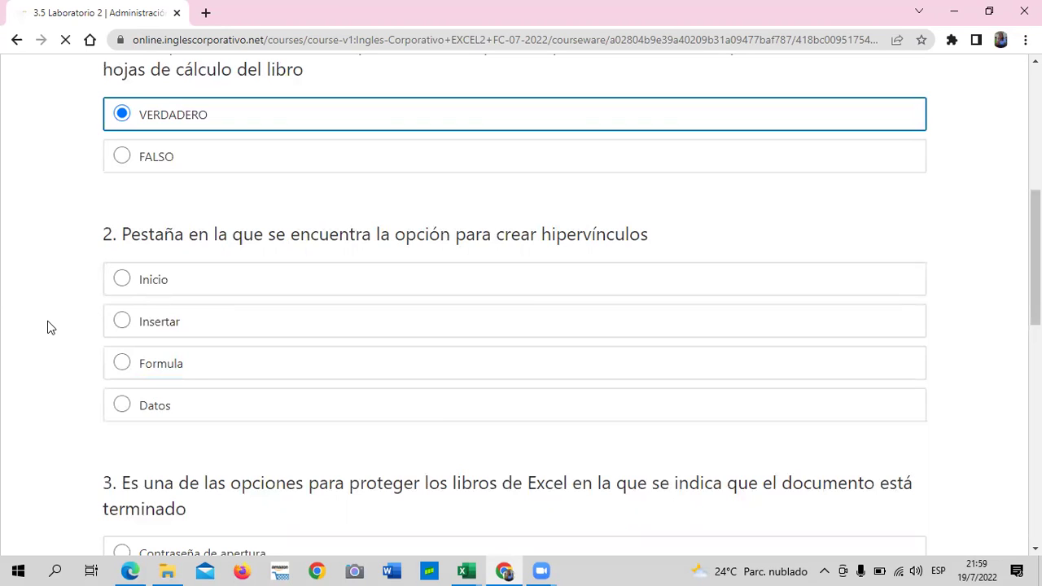
{"action": "scroll", "coordinate": [48, 326], "scroll_direction": "down", "scroll_amount": 4}
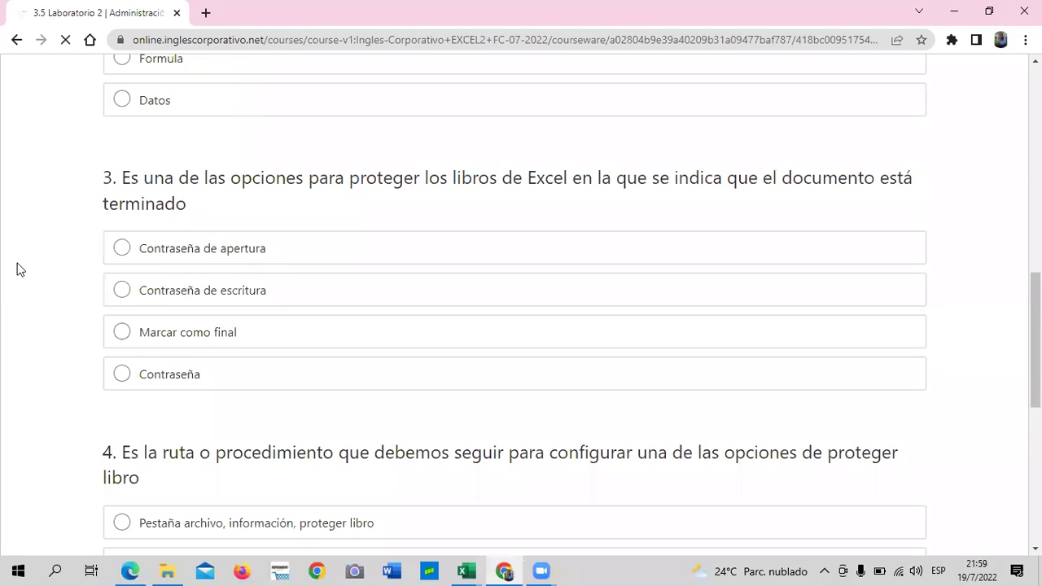
{"action": "scroll", "coordinate": [363, 328], "scroll_direction": "down", "scroll_amount": 4}
{"action": "scroll", "coordinate": [364, 326], "scroll_direction": "down", "scroll_amount": 3}
{"action": "scroll", "coordinate": [364, 322], "scroll_direction": "up", "scroll_amount": 3}
{"action": "scroll", "coordinate": [362, 318], "scroll_direction": "up", "scroll_amount": 1}
{"action": "scroll", "coordinate": [362, 318], "scroll_direction": "up", "scroll_amount": 2}
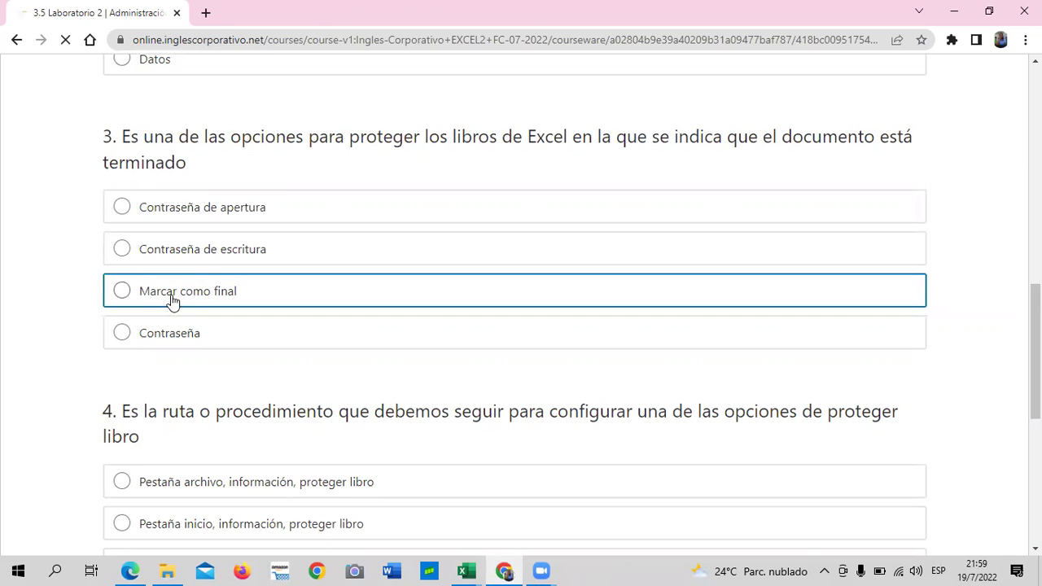
{"action": "scroll", "coordinate": [171, 299], "scroll_direction": "down", "scroll_amount": 2}
{"action": "scroll", "coordinate": [172, 298], "scroll_direction": "down", "scroll_amount": 2}
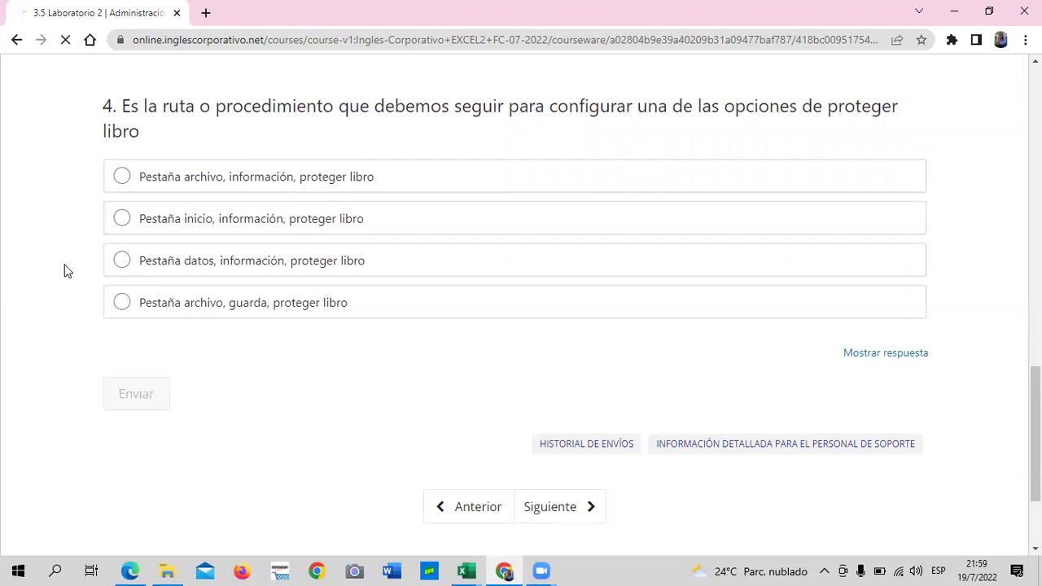
{"action": "scroll", "coordinate": [329, 399], "scroll_direction": "up", "scroll_amount": 1}
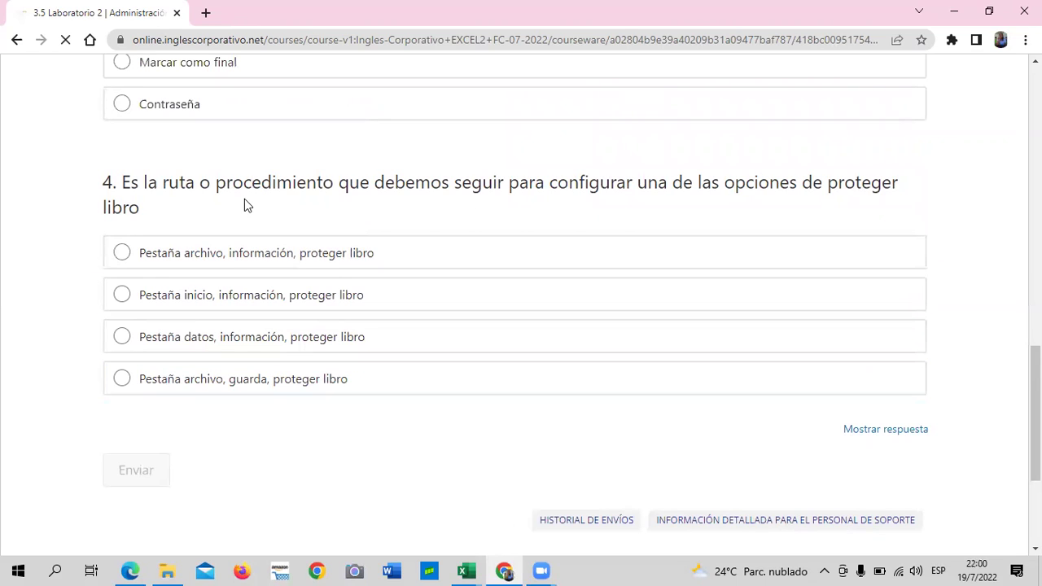
{"action": "scroll", "coordinate": [508, 440], "scroll_direction": "up", "scroll_amount": 4}
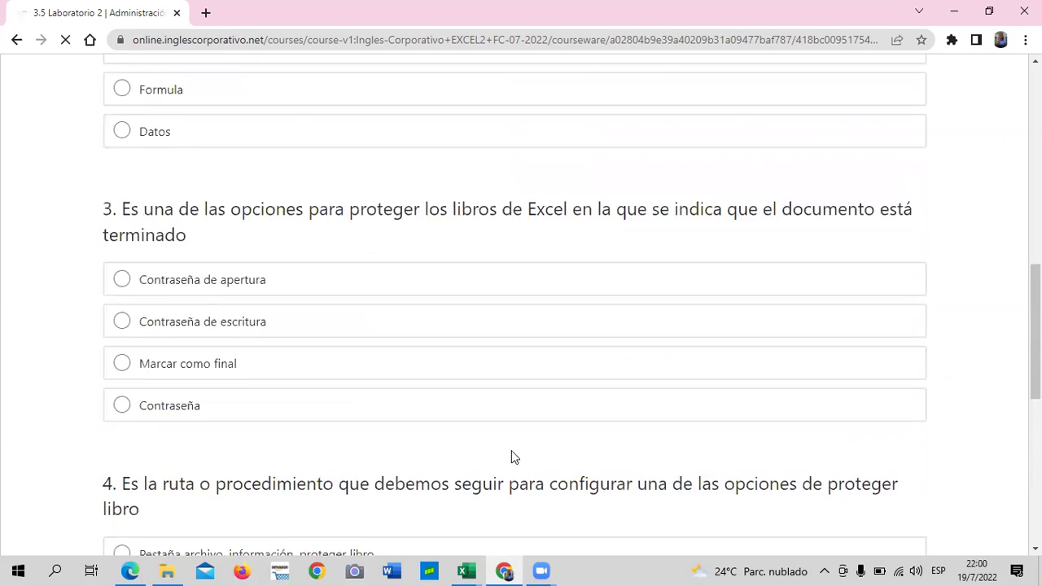
{"action": "scroll", "coordinate": [509, 452], "scroll_direction": "up", "scroll_amount": 6}
{"action": "scroll", "coordinate": [501, 452], "scroll_direction": "up", "scroll_amount": 1}
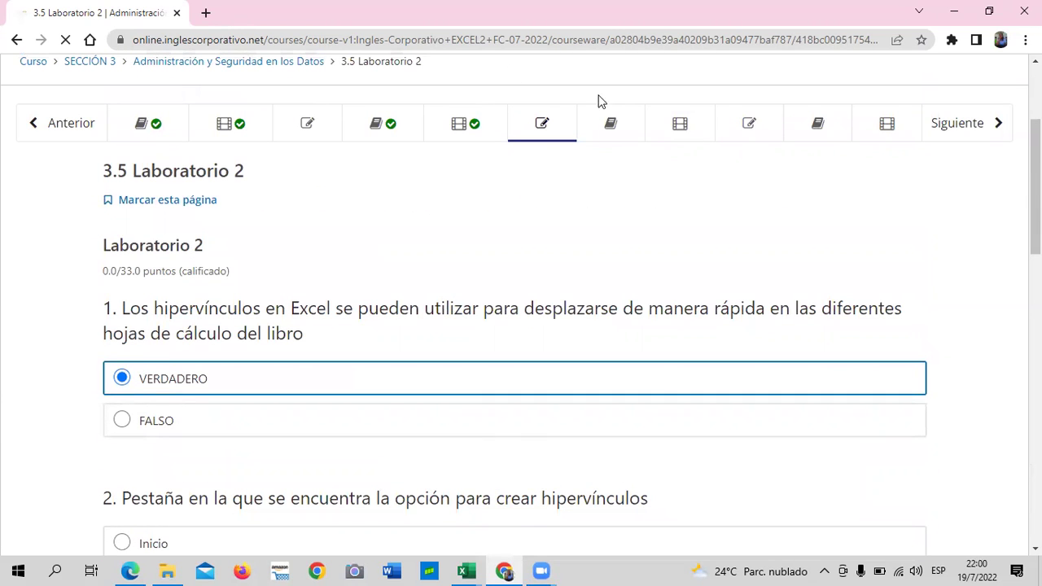
Go to lesson 3.7 Seguridad en los Libros de Excel and scroll past its video to Discusión.
{"action": "left_click", "coordinate": [660, 133]}
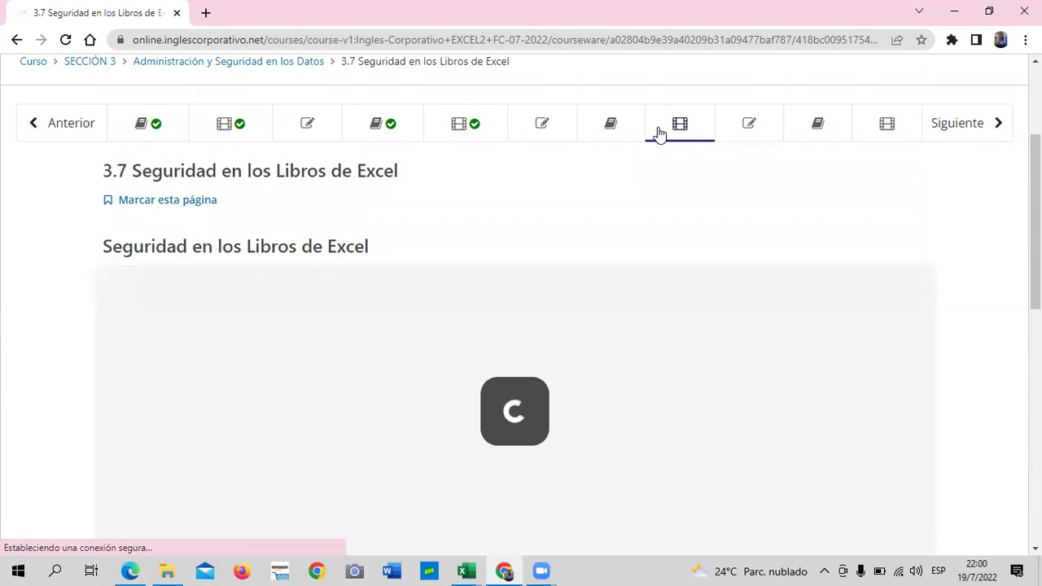
{"action": "scroll", "coordinate": [400, 341], "scroll_direction": "down", "scroll_amount": 3}
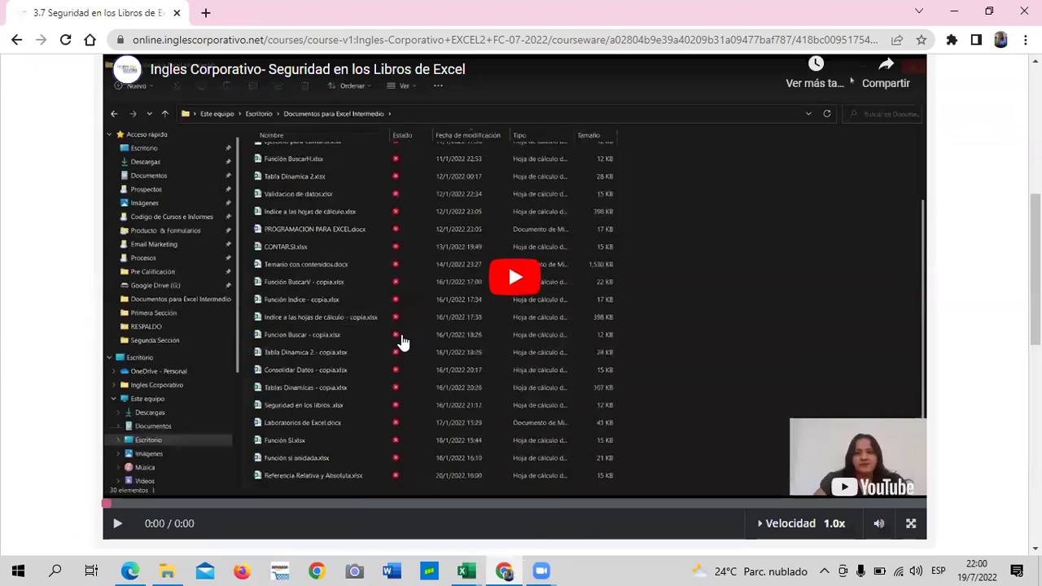
{"action": "scroll", "coordinate": [399, 391], "scroll_direction": "down", "scroll_amount": 3}
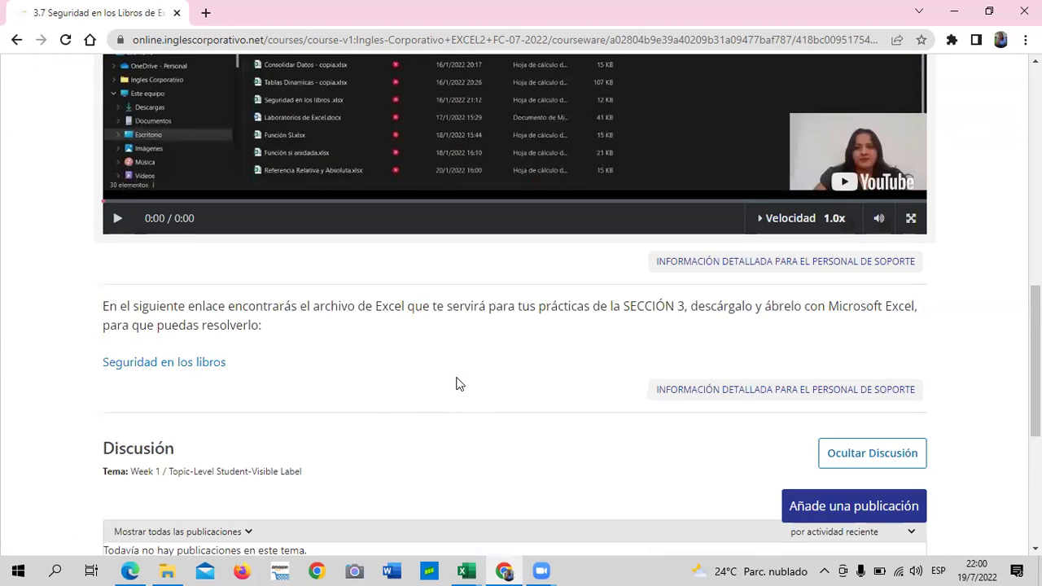
{"action": "scroll", "coordinate": [456, 387], "scroll_direction": "up", "scroll_amount": 4}
{"action": "scroll", "coordinate": [456, 387], "scroll_direction": "up", "scroll_amount": 5}
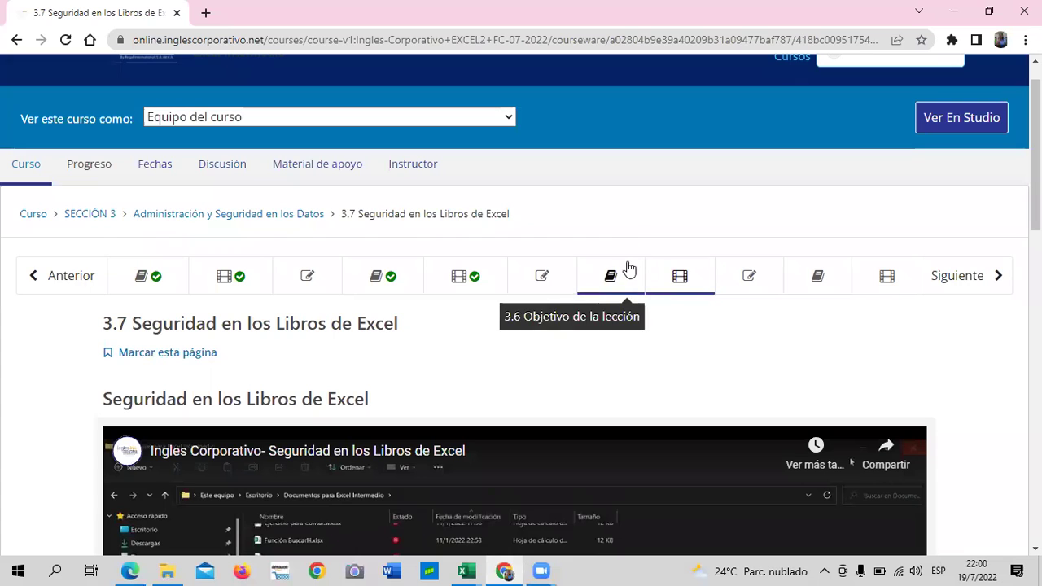
{"action": "scroll", "coordinate": [583, 409], "scroll_direction": "down", "scroll_amount": 7}
{"action": "scroll", "coordinate": [570, 407], "scroll_direction": "down", "scroll_amount": 5}
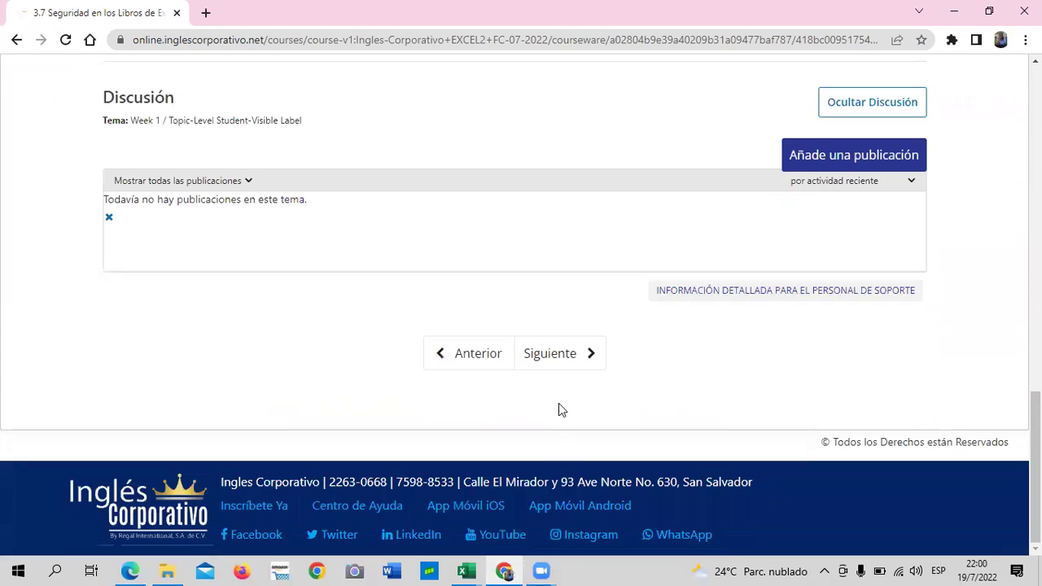
{"action": "mouse_move", "coordinate": [547, 567]}
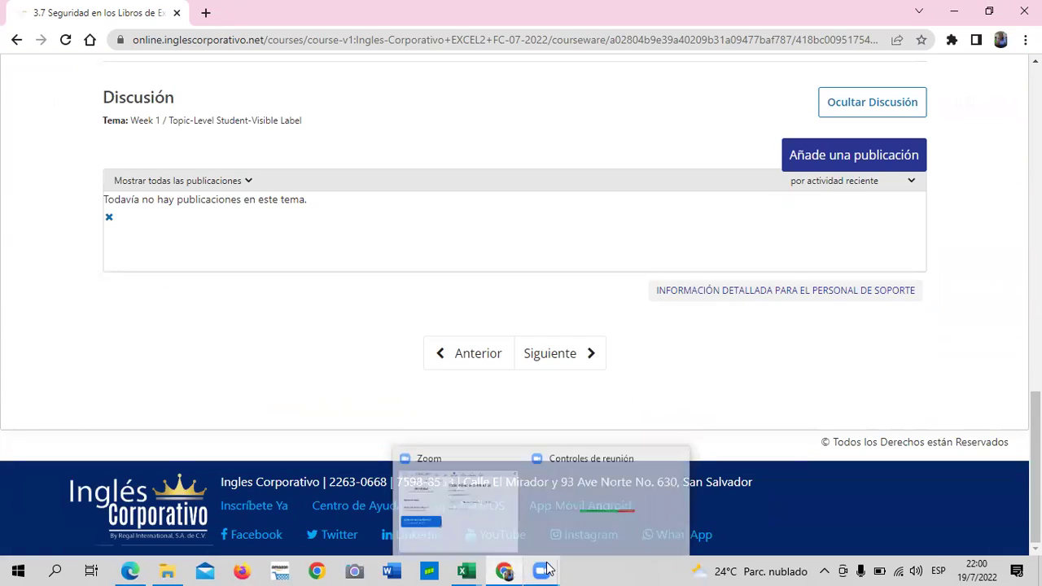